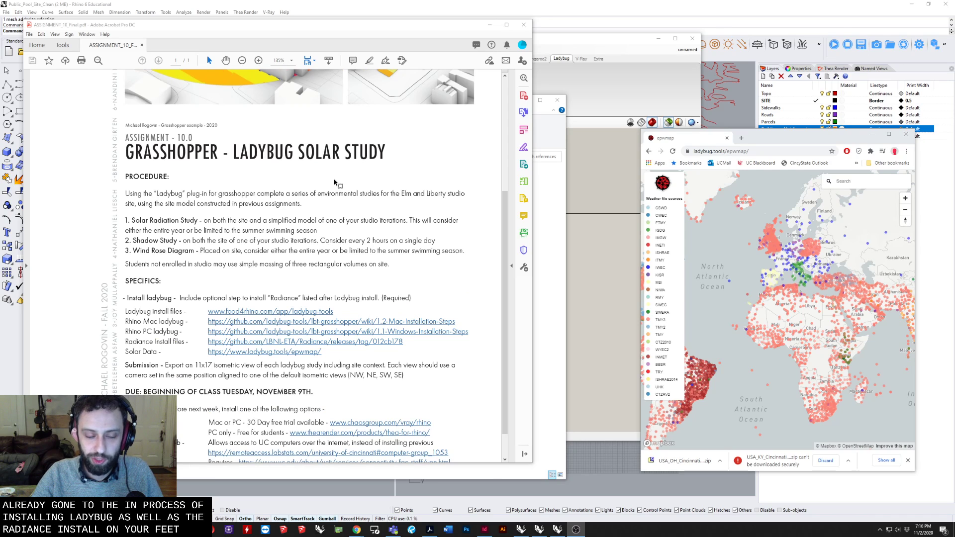
Maximize the EPW map browser window and search the map for Cincinnati, Ohio, United States
{"action": "scroll", "coordinate": [238, 237], "scroll_direction": "down", "scroll_amount": 2}
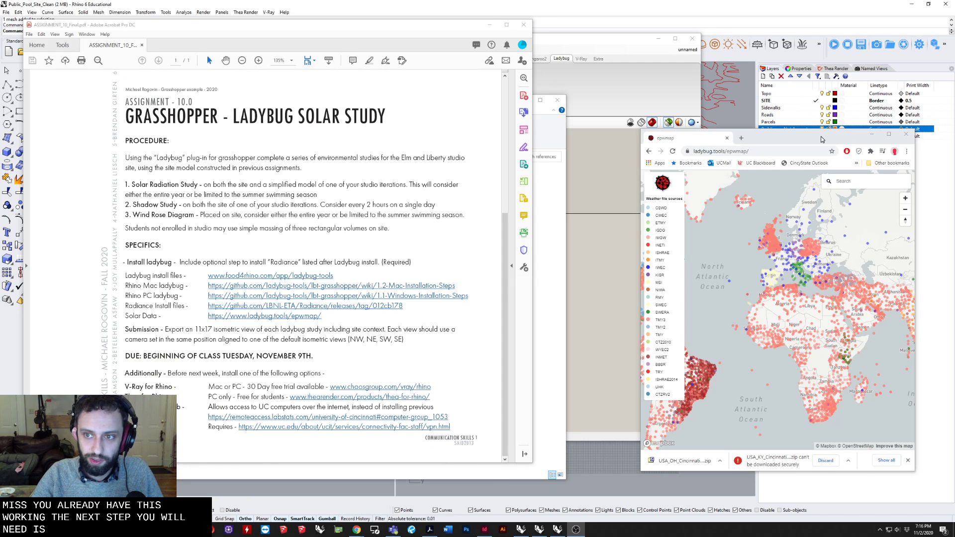
{"action": "left_click_drag", "start_coordinate": [822, 138], "coordinate": [650, 133]}
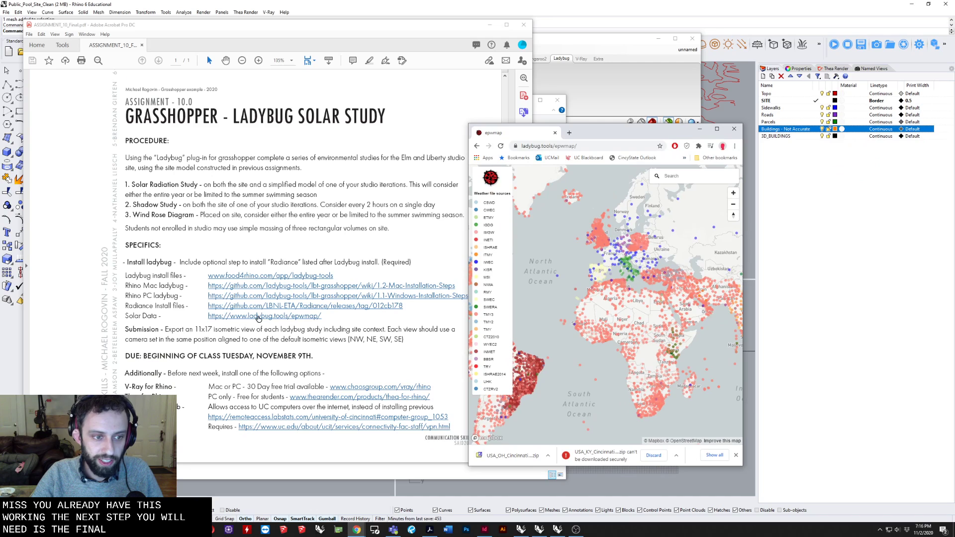
{"action": "left_click", "coordinate": [717, 129]}
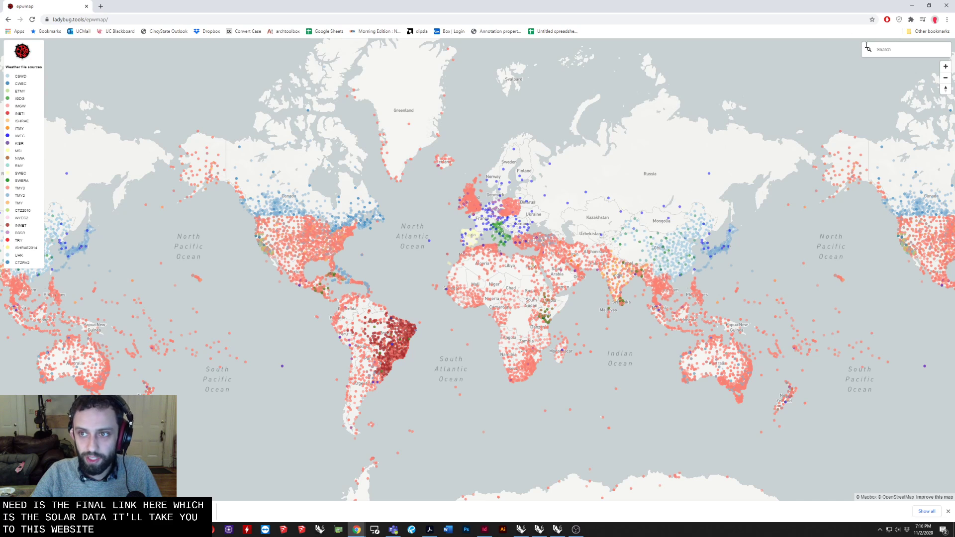
{"action": "left_click", "coordinate": [892, 53]}
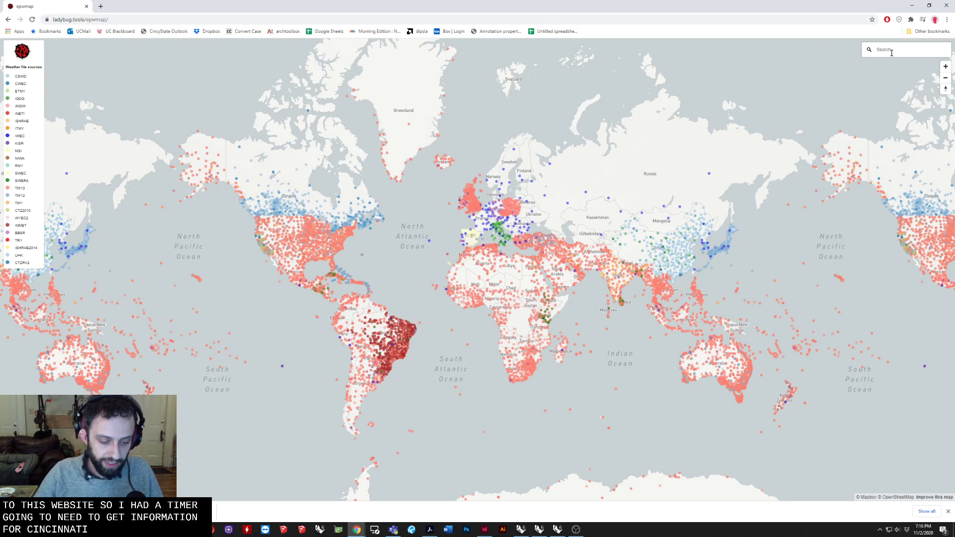
{"action": "type", "text": "cin"}
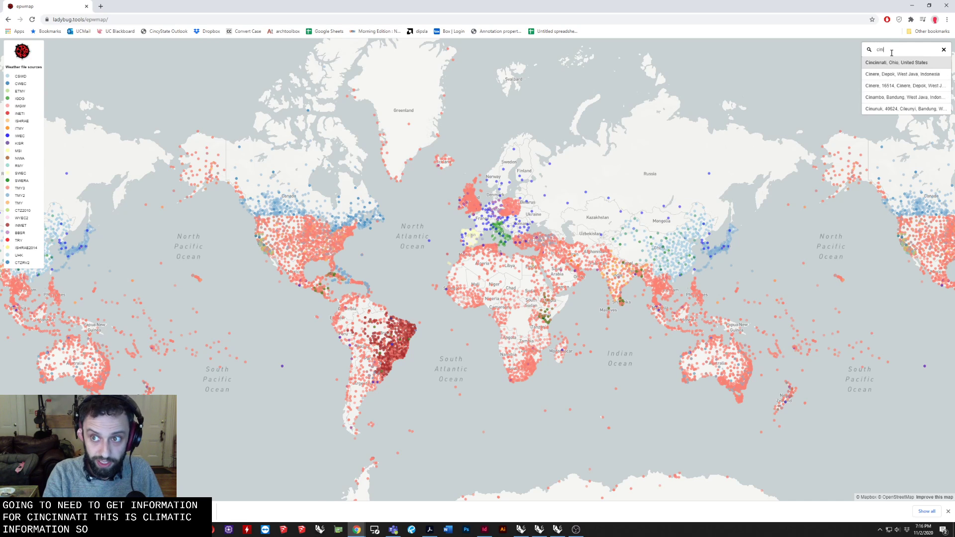
{"action": "type", "text": "incinnati"}
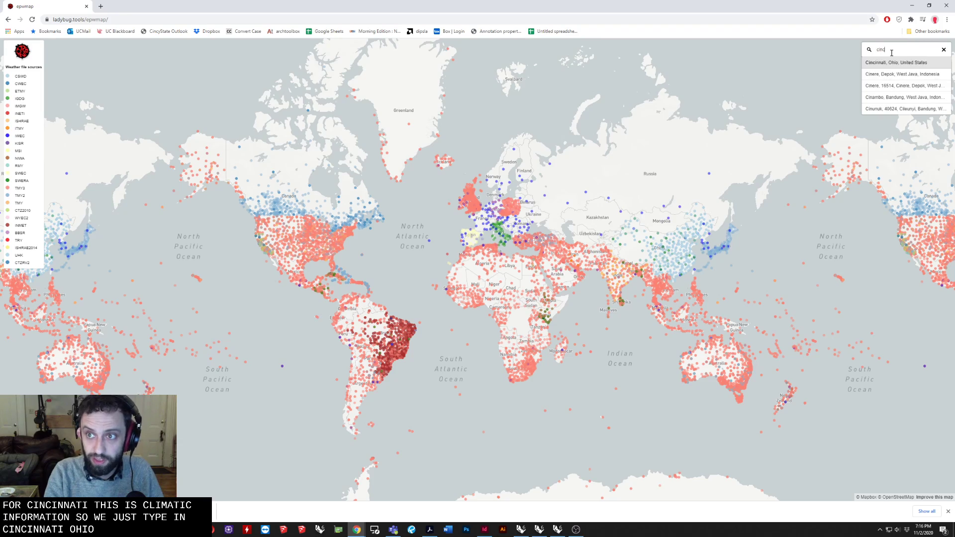
{"action": "key", "text": "Return"}
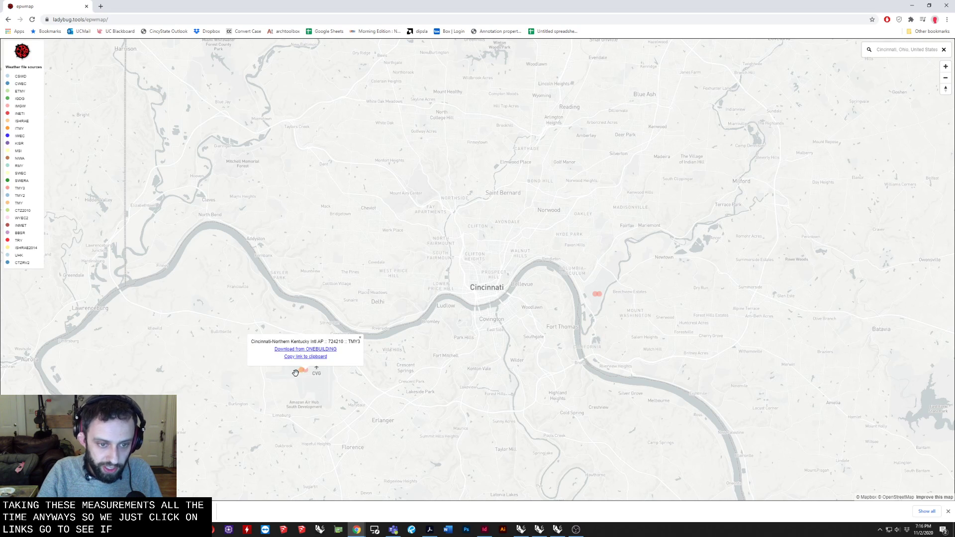
Download the TMY3 weather archive for Cincinnati-Northern Kentucky Intl AP from ONEBUILDING and open the zip
{"action": "mouse_move", "coordinate": [303, 375]}
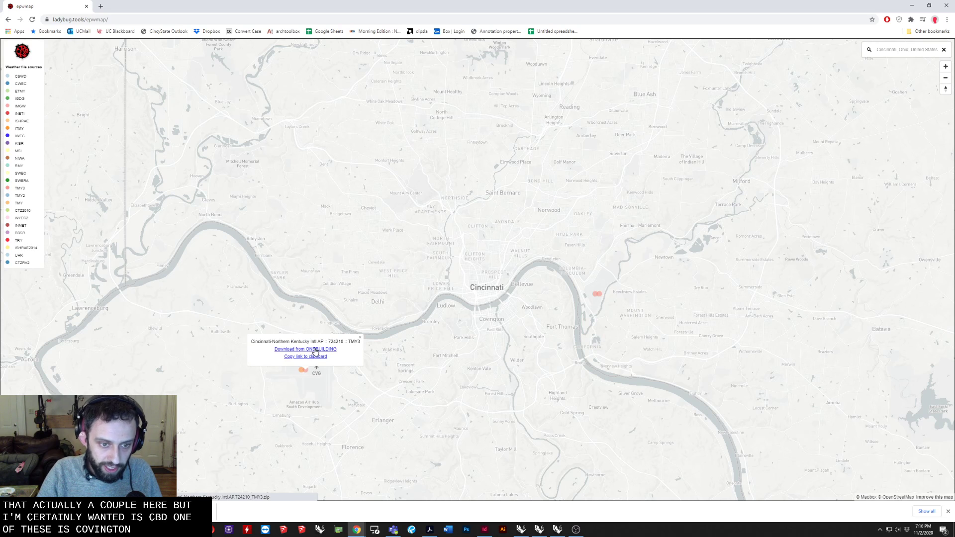
{"action": "left_click", "coordinate": [318, 349]}
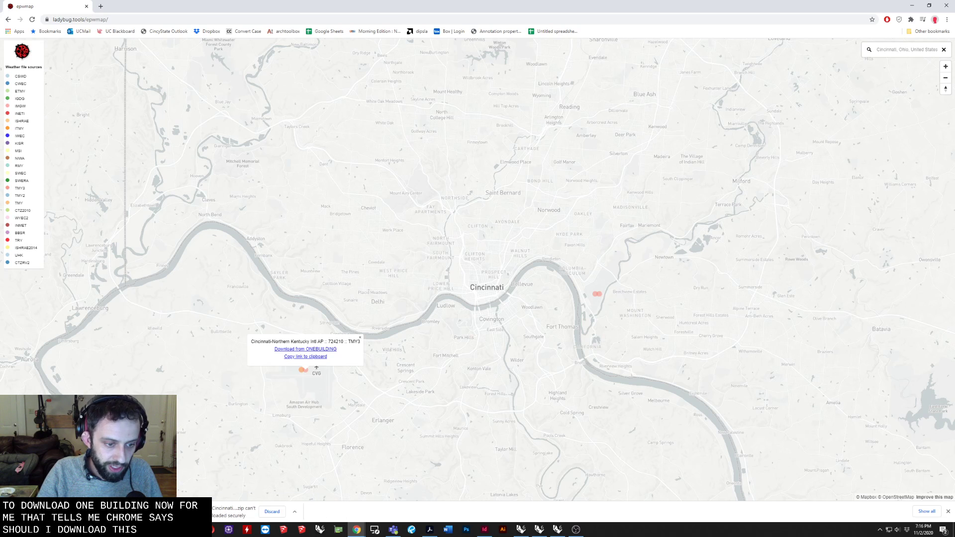
{"action": "left_click", "coordinate": [55, 511]}
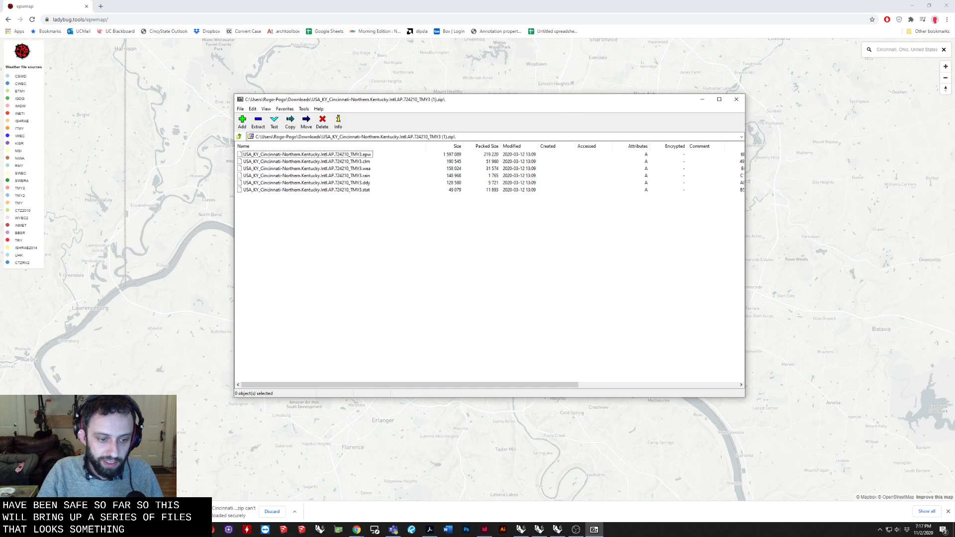
Copy all the USA_KY_Cincinnati weather files from the archive into the references folder of Assignment 10.0
{"action": "left_click", "coordinate": [137, 529]}
{"action": "left_click_drag", "start_coordinate": [309, 107], "coordinate": [215, 154]}
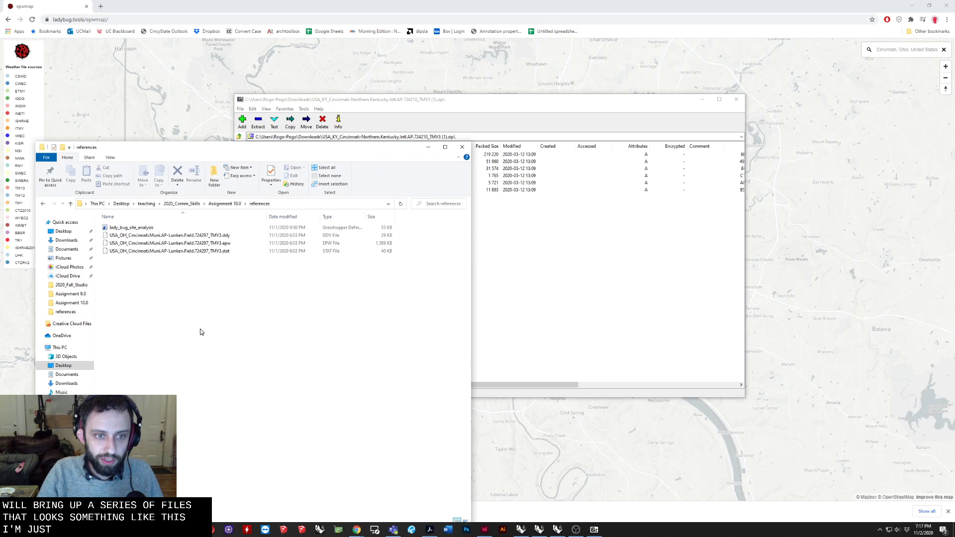
{"action": "left_click", "coordinate": [522, 160]}
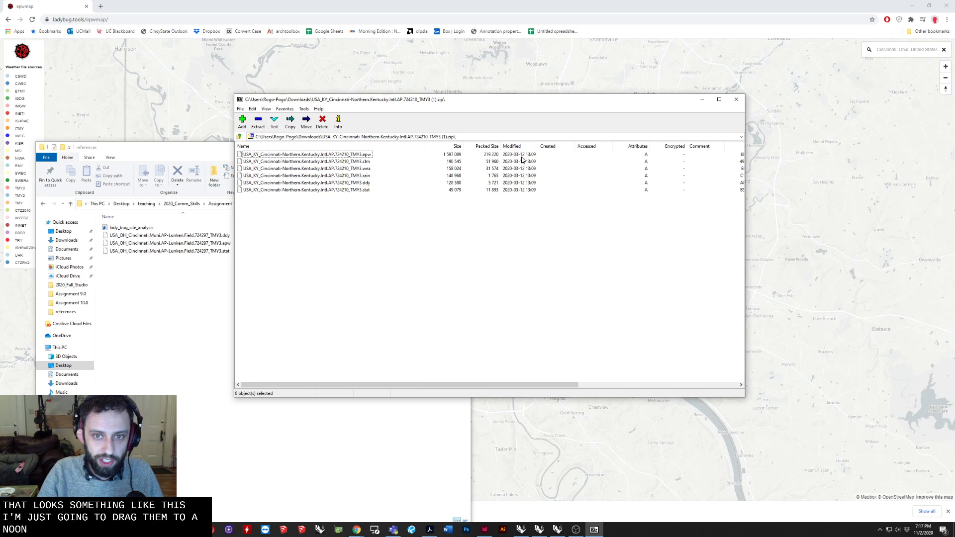
{"action": "left_click", "coordinate": [327, 154]}
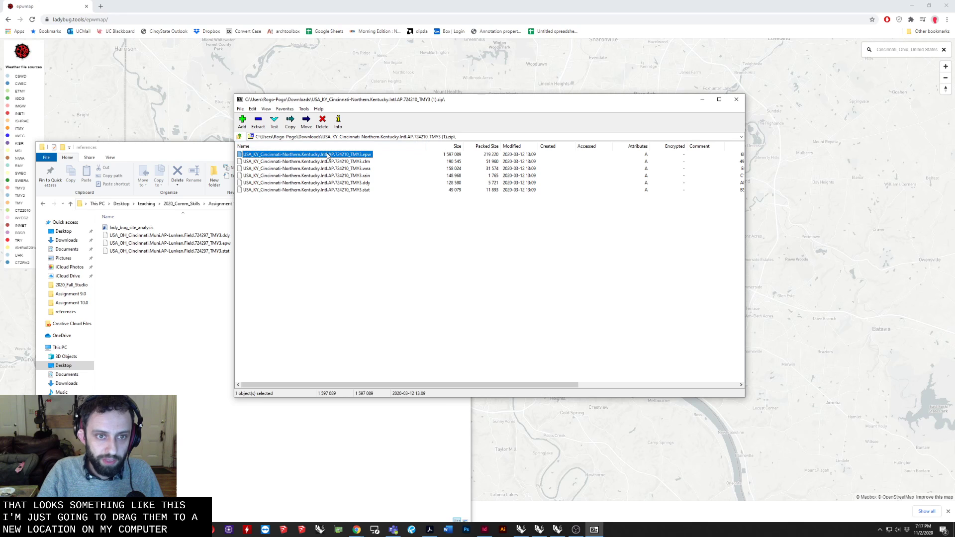
{"action": "left_click", "coordinate": [311, 190], "text": "shift"}
{"action": "left_click_drag", "start_coordinate": [311, 190], "coordinate": [314, 188]}
{"action": "left_click_drag", "start_coordinate": [179, 355], "coordinate": [217, 341]}
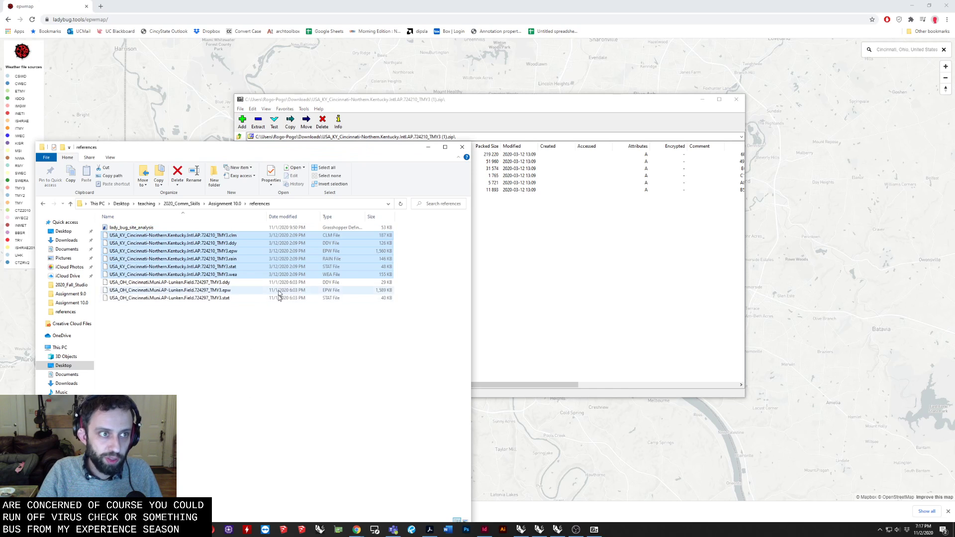
Clear away the browser and archive windows and move the Grasshopper window off the Rhino Perspective viewport
{"action": "left_click", "coordinate": [912, 4]}
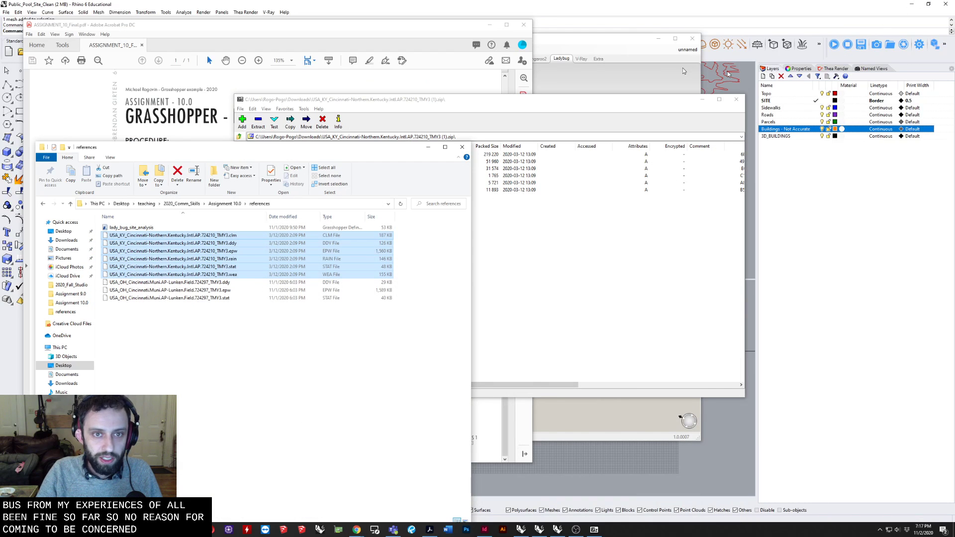
{"action": "left_click", "coordinate": [370, 66]}
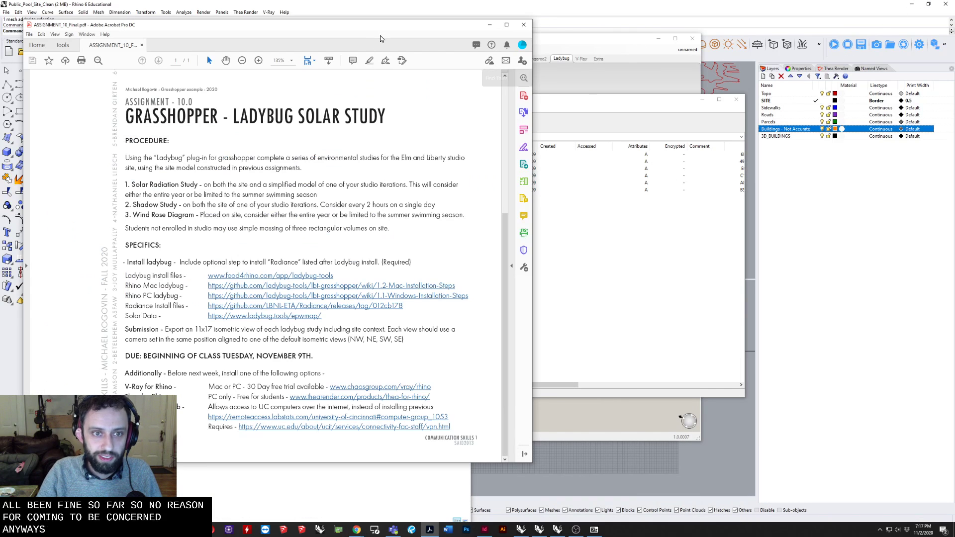
{"action": "left_click", "coordinate": [736, 99]}
{"action": "left_click", "coordinate": [610, 83]}
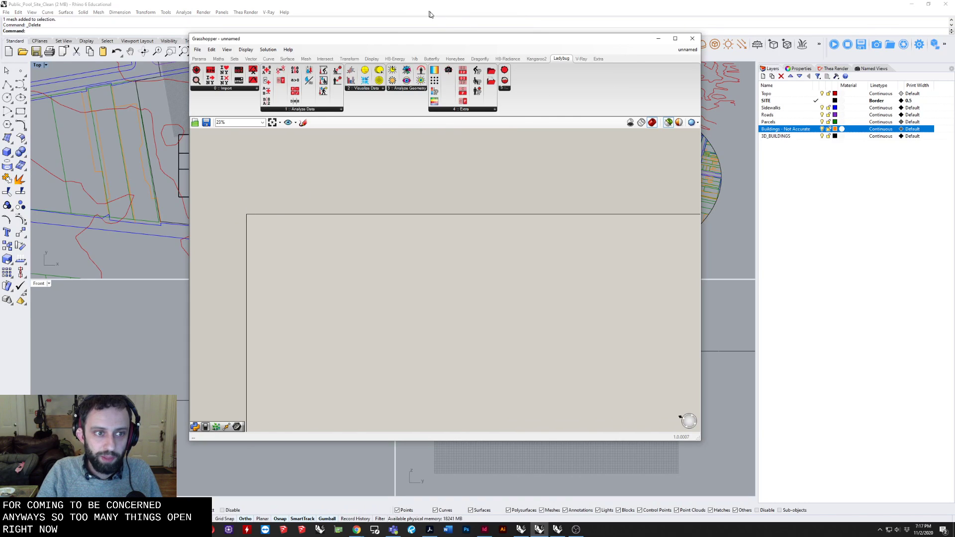
{"action": "left_click_drag", "start_coordinate": [629, 39], "coordinate": [391, 206]}
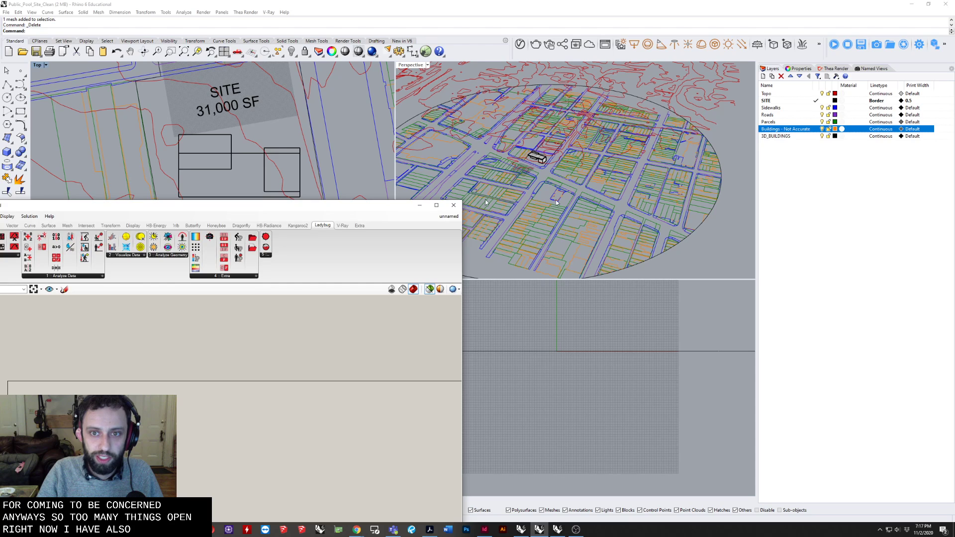
{"action": "scroll", "coordinate": [646, 164], "scroll_direction": "down", "scroll_amount": 5}
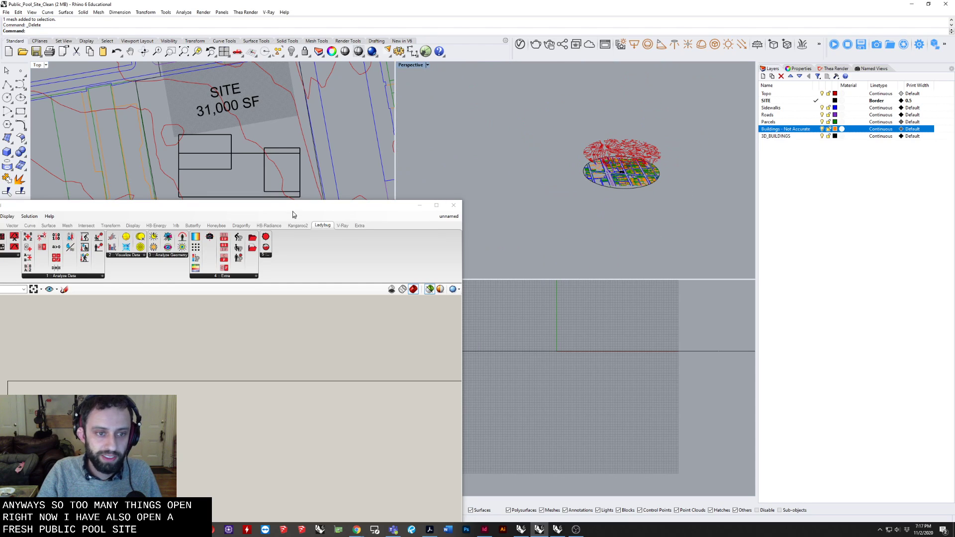
{"action": "left_click_drag", "start_coordinate": [292, 214], "coordinate": [399, 256]}
Select the box volume of the sample building and zoom the Perspective view to it, keeping Grasshopper out of the way
{"action": "scroll", "coordinate": [270, 152], "scroll_direction": "down", "scroll_amount": 3}
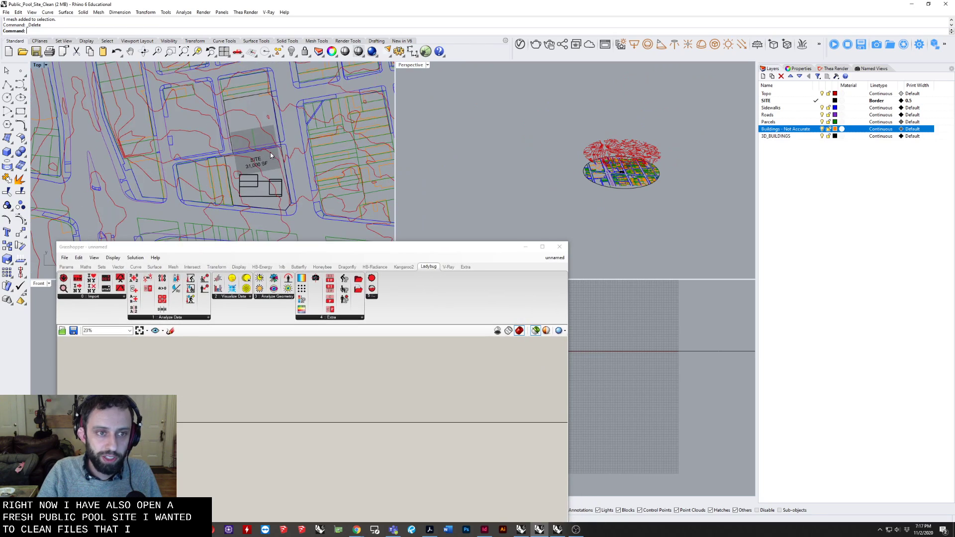
{"action": "scroll", "coordinate": [270, 152], "scroll_direction": "up", "scroll_amount": 4}
{"action": "scroll", "coordinate": [607, 173], "scroll_direction": "up", "scroll_amount": 10}
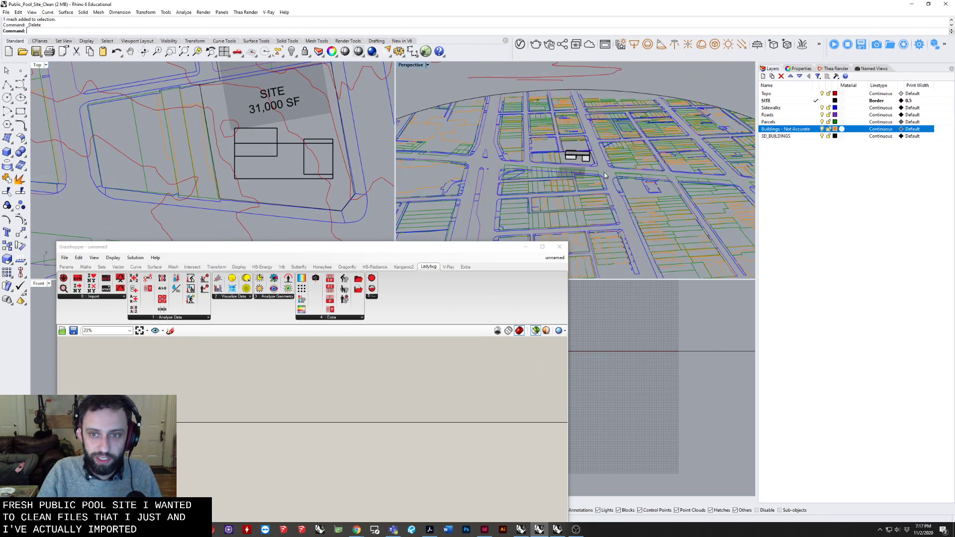
{"action": "left_click", "coordinate": [576, 151]}
{"action": "key", "text": "Return"}
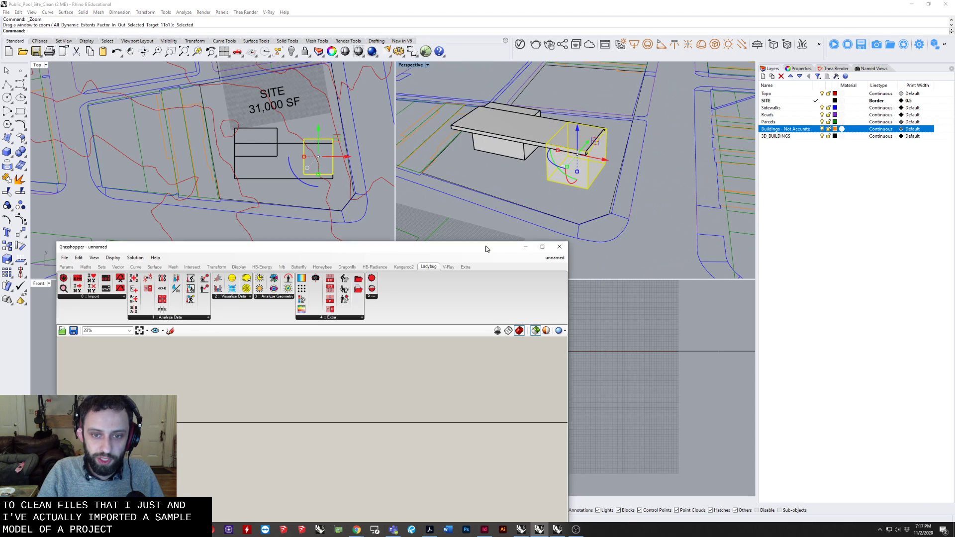
{"action": "left_click_drag", "start_coordinate": [552, 247], "coordinate": [433, 412]}
Examine the sample building massing, the surrounding 2D site and the elevated topography contours in the Perspective view
{"action": "scroll", "coordinate": [550, 208], "scroll_direction": "down", "scroll_amount": 3}
{"action": "scroll", "coordinate": [550, 208], "scroll_direction": "down", "scroll_amount": 2}
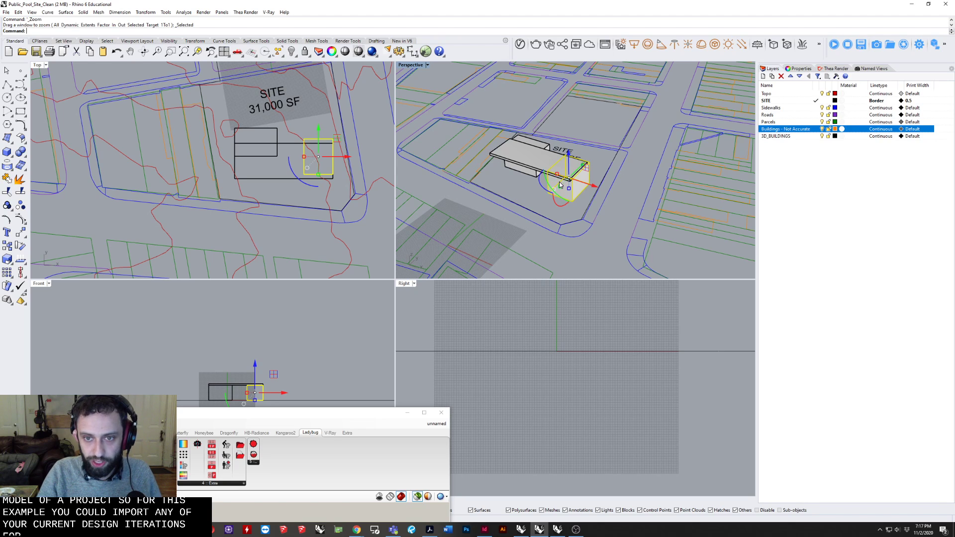
{"action": "mouse_move", "coordinate": [606, 188]}
{"action": "right_mouse_down"}
{"action": "mouse_move", "coordinate": [583, 193]}
{"action": "mouse_move", "coordinate": [607, 185]}
{"action": "right_mouse_up"}
{"action": "scroll", "coordinate": [582, 190], "scroll_direction": "up", "scroll_amount": 5}
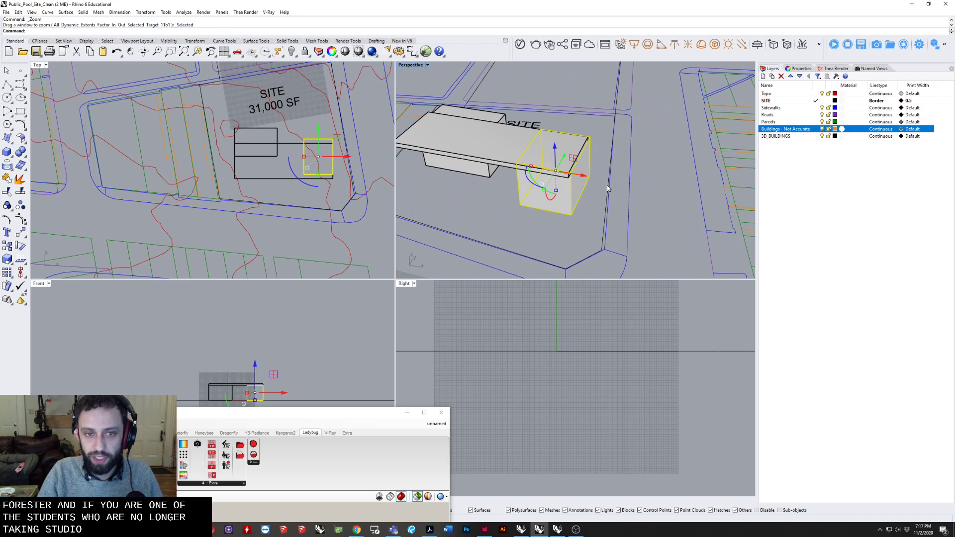
{"action": "right_click_drag", "start_coordinate": [557, 201], "coordinate": [535, 124]}
{"action": "scroll", "coordinate": [510, 142], "scroll_direction": "down", "scroll_amount": 5}
{"action": "scroll", "coordinate": [535, 124], "scroll_direction": "down", "scroll_amount": 10}
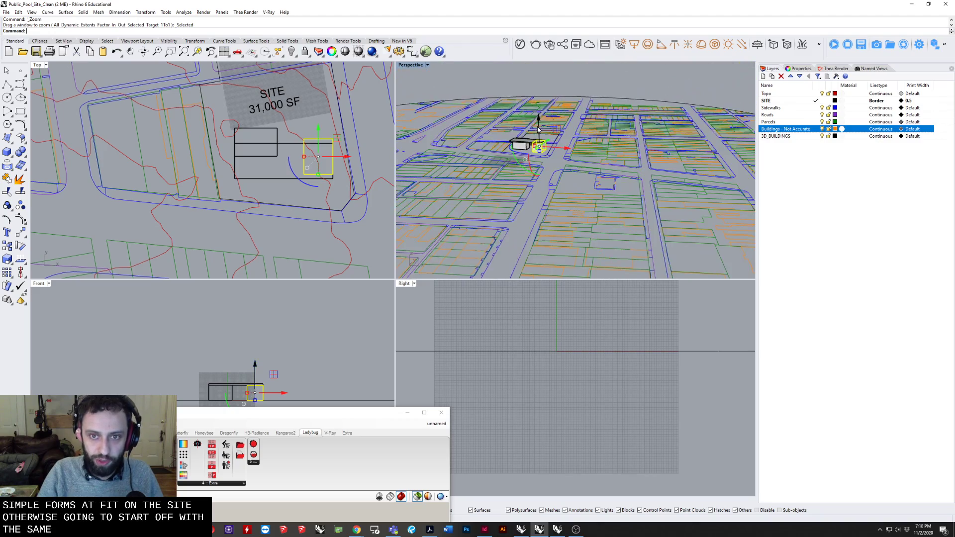
{"action": "scroll", "coordinate": [560, 190], "scroll_direction": "up", "scroll_amount": 6}
{"action": "right_click_drag", "start_coordinate": [560, 188], "coordinate": [567, 158]}
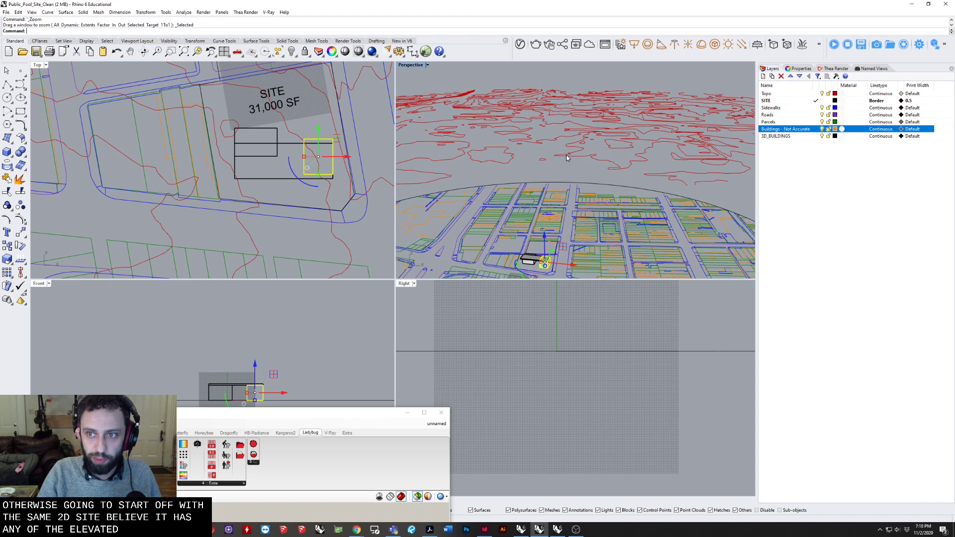
Turn off the Topo, Sidewalks, Parcels and Buildings - Not Accurate layers, keeping the SITE and Roads layers visible
{"action": "left_click", "coordinate": [822, 94]}
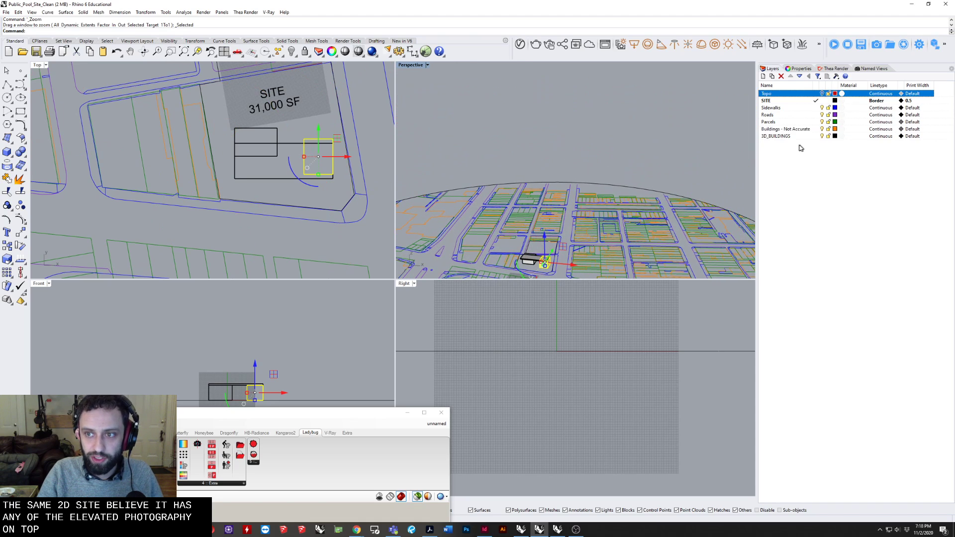
{"action": "left_click", "coordinate": [822, 107]}
{"action": "right_click_drag", "start_coordinate": [634, 168], "coordinate": [527, 198]}
{"action": "scroll", "coordinate": [527, 199], "scroll_direction": "up", "scroll_amount": 5}
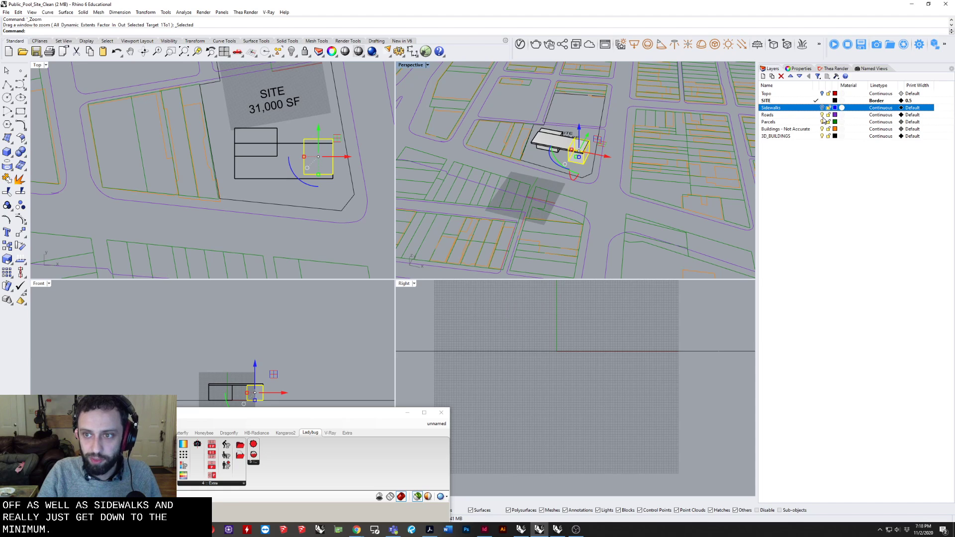
{"action": "left_click", "coordinate": [823, 115]}
{"action": "left_click", "coordinate": [821, 115]}
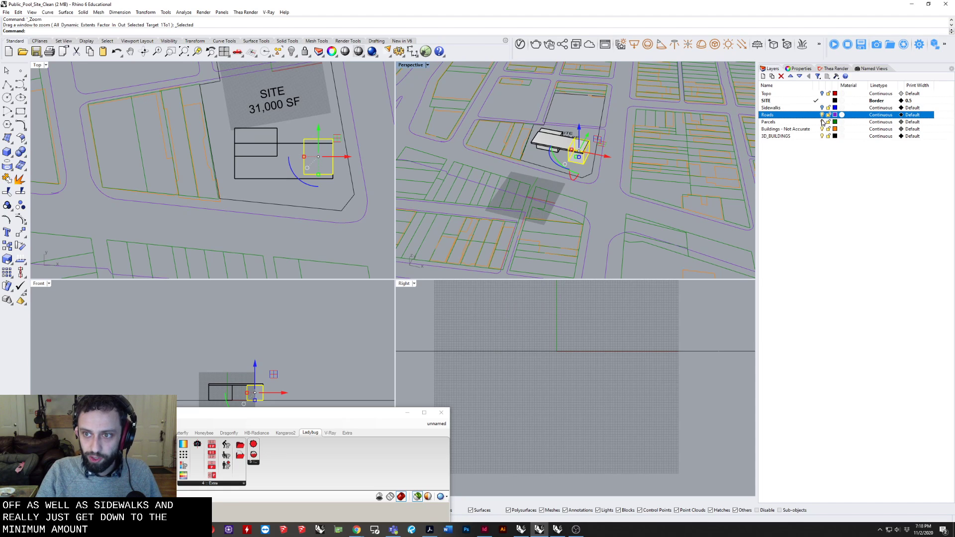
{"action": "left_click", "coordinate": [821, 122]}
{"action": "left_click", "coordinate": [822, 129]}
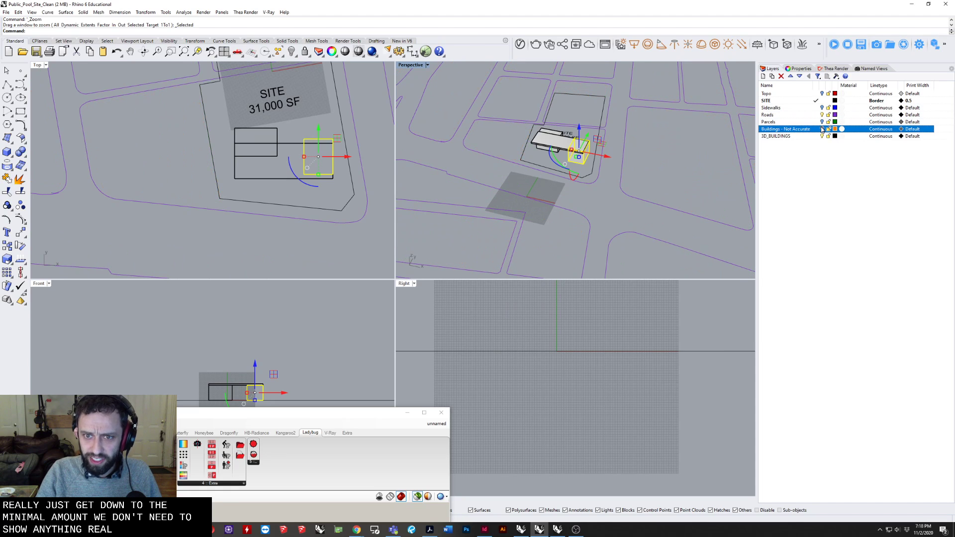
{"action": "scroll", "coordinate": [526, 219], "scroll_direction": "up", "scroll_amount": 5}
{"action": "scroll", "coordinate": [548, 199], "scroll_direction": "down", "scroll_amount": 2}
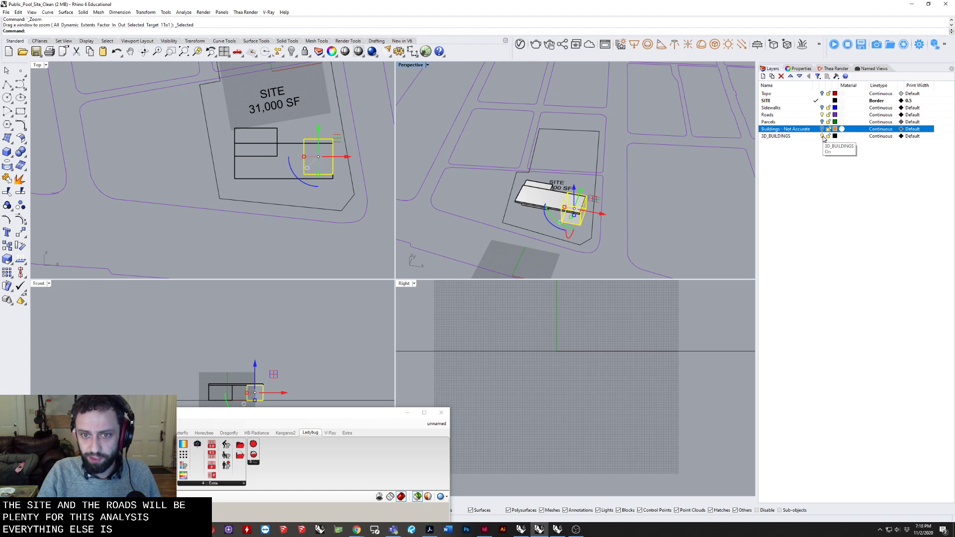
{"action": "right_click_drag", "start_coordinate": [655, 198], "coordinate": [640, 196]}
{"action": "scroll", "coordinate": [555, 193], "scroll_direction": "down", "scroll_amount": 2}
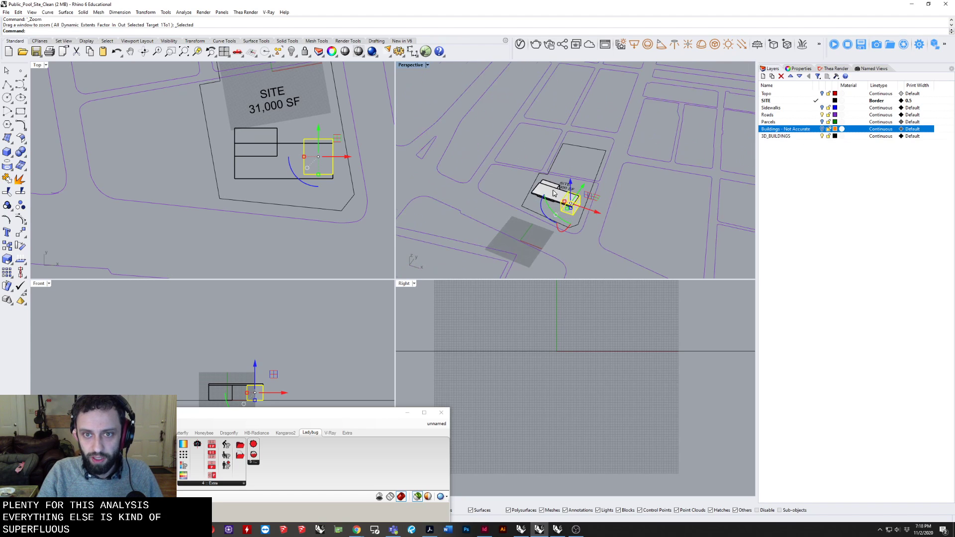
Switch to a maximized Public_Pool_Site_Master_File Rhino window and undo its most recent edits, including the Explode
{"action": "left_click", "coordinate": [557, 529]}
{"action": "scroll", "coordinate": [508, 188], "scroll_direction": "down", "scroll_amount": 6}
{"action": "scroll", "coordinate": [471, 128], "scroll_direction": "up", "scroll_amount": 6}
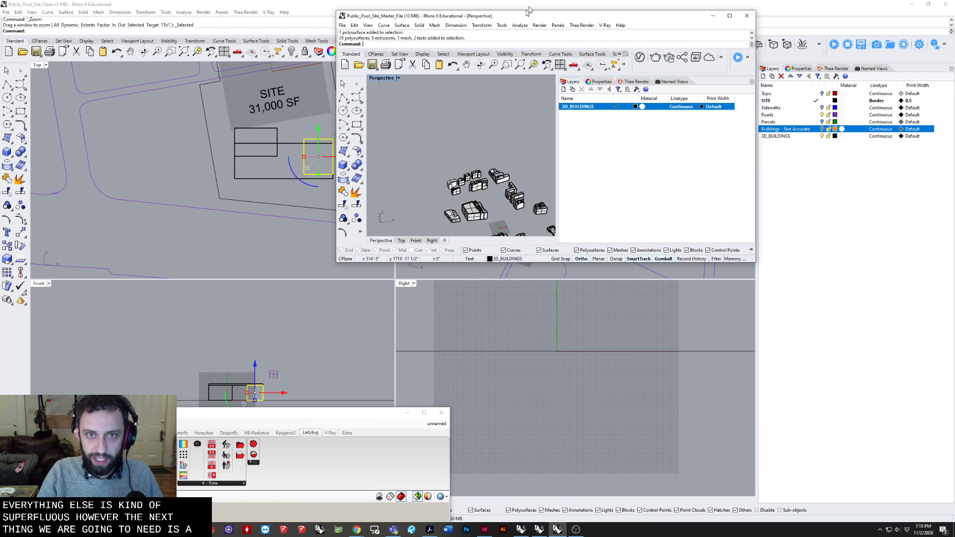
{"action": "left_click_drag", "start_coordinate": [523, 14], "coordinate": [518, 37]}
{"action": "double_click", "coordinate": [518, 39]}
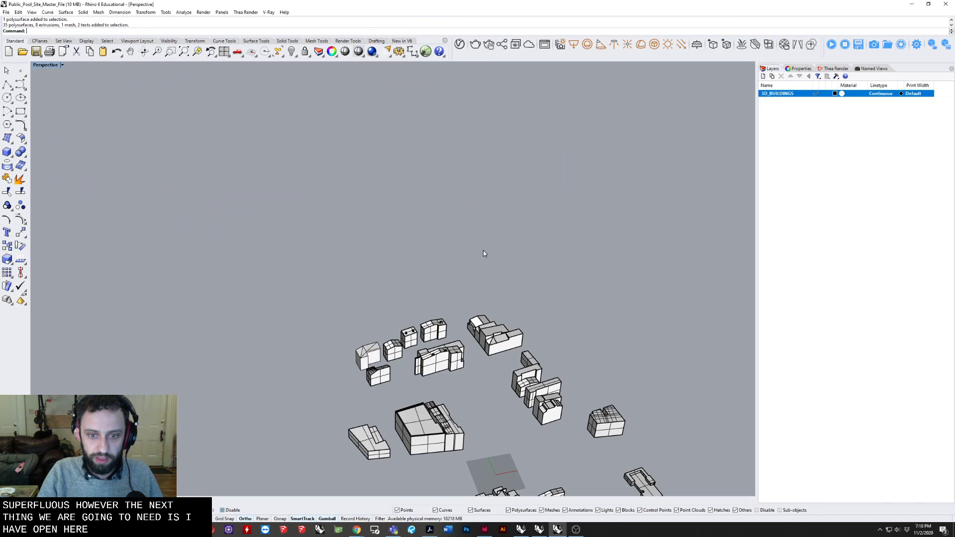
{"action": "key", "text": "ctrl+z"}
{"action": "key", "text": "ctrl+z"}
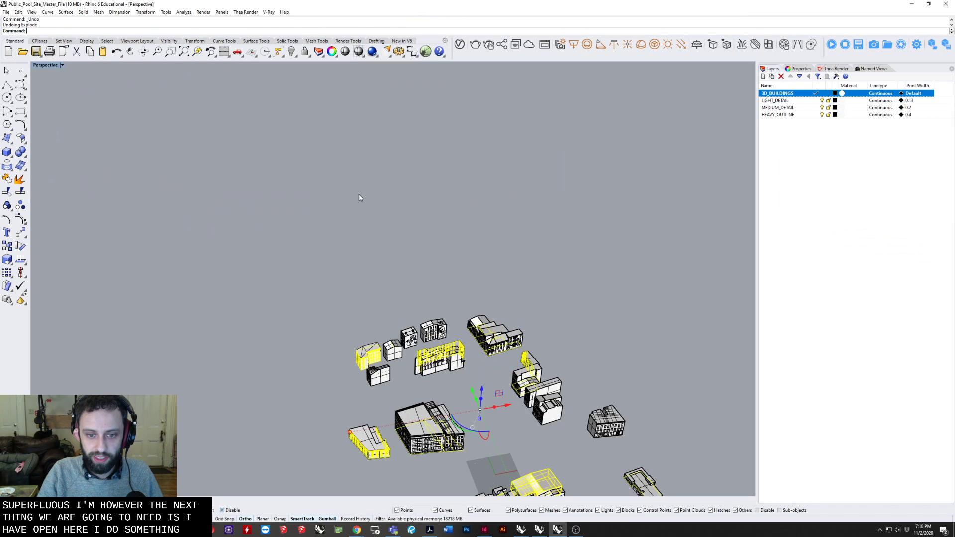
Deselect everything and examine the detailed 3D building models from several angles in the Perspective view
{"action": "scroll", "coordinate": [304, 172], "scroll_direction": "down", "scroll_amount": 3}
{"action": "key", "text": "Escape"}
{"action": "scroll", "coordinate": [308, 214], "scroll_direction": "up", "scroll_amount": 5}
{"action": "right_click_drag", "start_coordinate": [262, 228], "coordinate": [341, 258]}
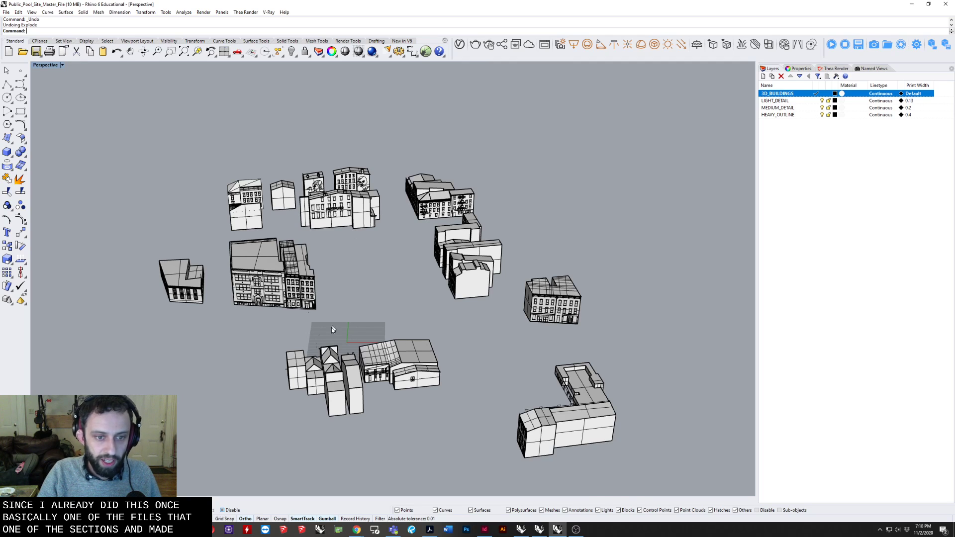
{"action": "scroll", "coordinate": [333, 329], "scroll_direction": "up", "scroll_amount": 2}
{"action": "right_click_drag", "start_coordinate": [340, 326], "coordinate": [408, 336]}
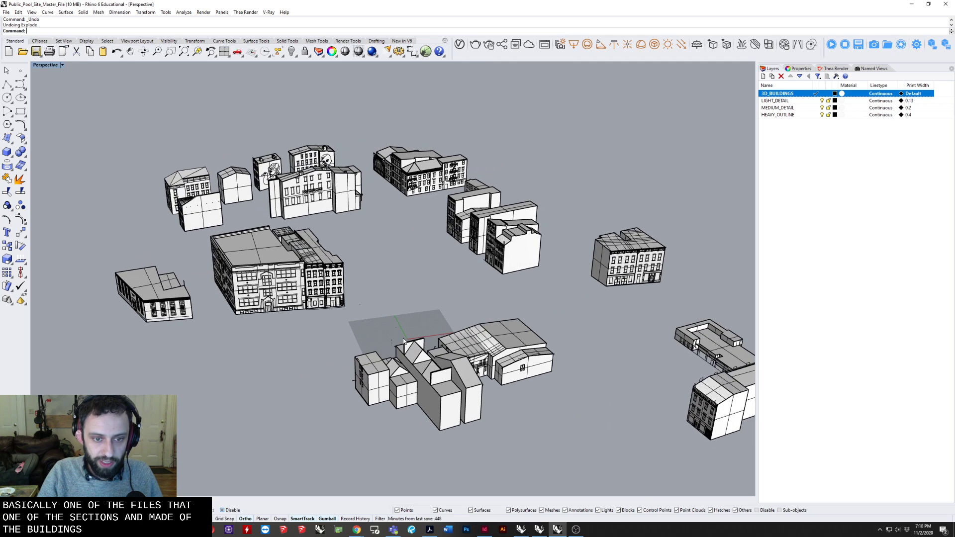
{"action": "scroll", "coordinate": [404, 342], "scroll_direction": "up", "scroll_amount": 1}
{"action": "right_click_drag", "start_coordinate": [420, 289], "coordinate": [417, 299]}
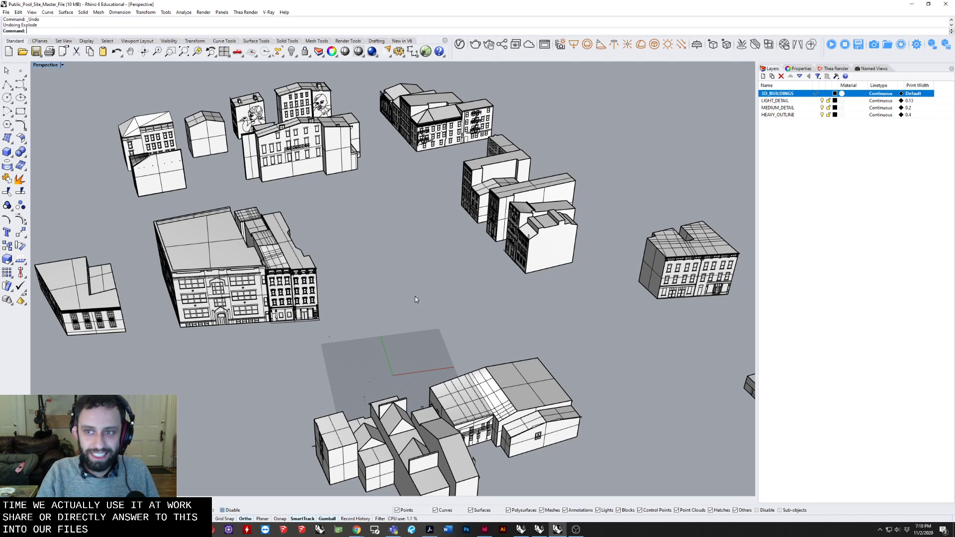
{"action": "right_click_drag", "start_coordinate": [415, 296], "coordinate": [404, 298]}
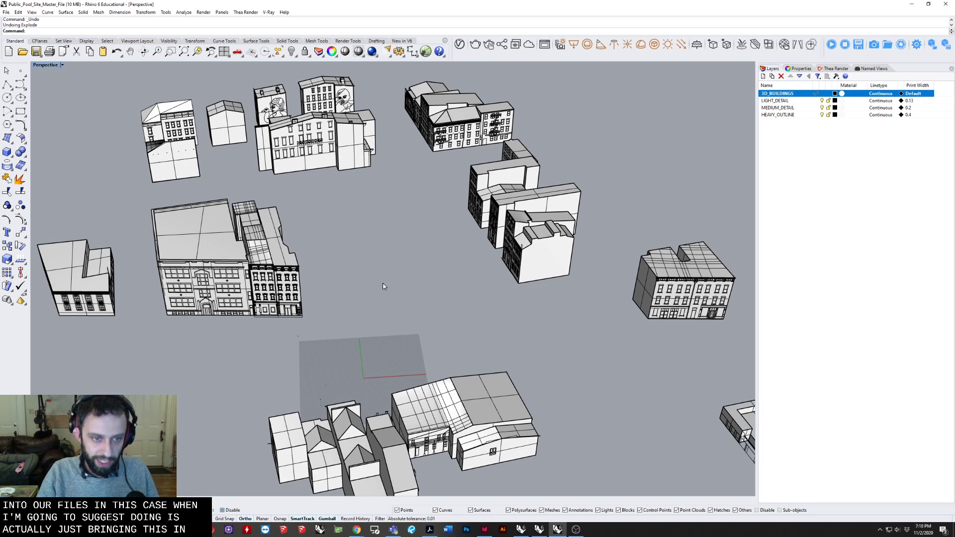
{"action": "right_click_drag", "start_coordinate": [383, 287], "coordinate": [371, 285]}
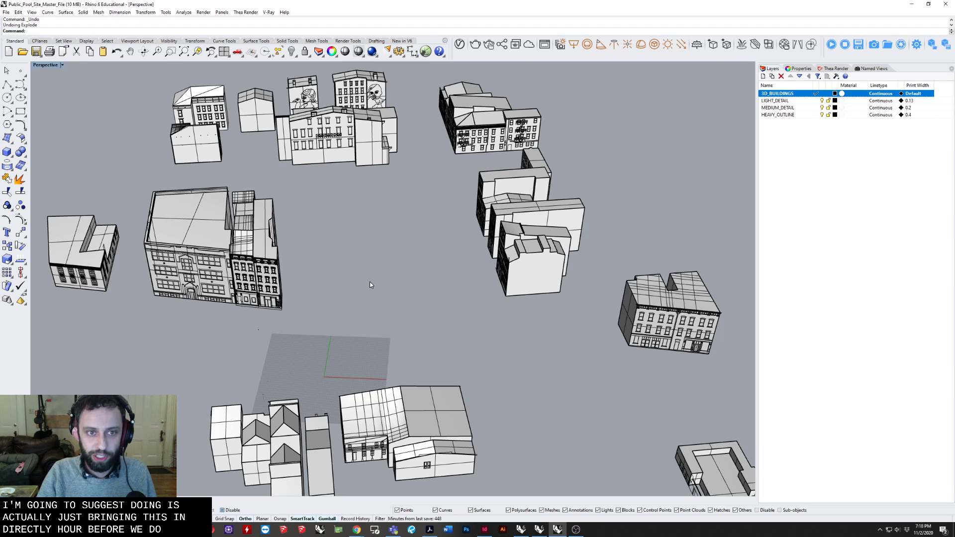
{"action": "scroll", "coordinate": [370, 285], "scroll_direction": "down", "scroll_amount": 2}
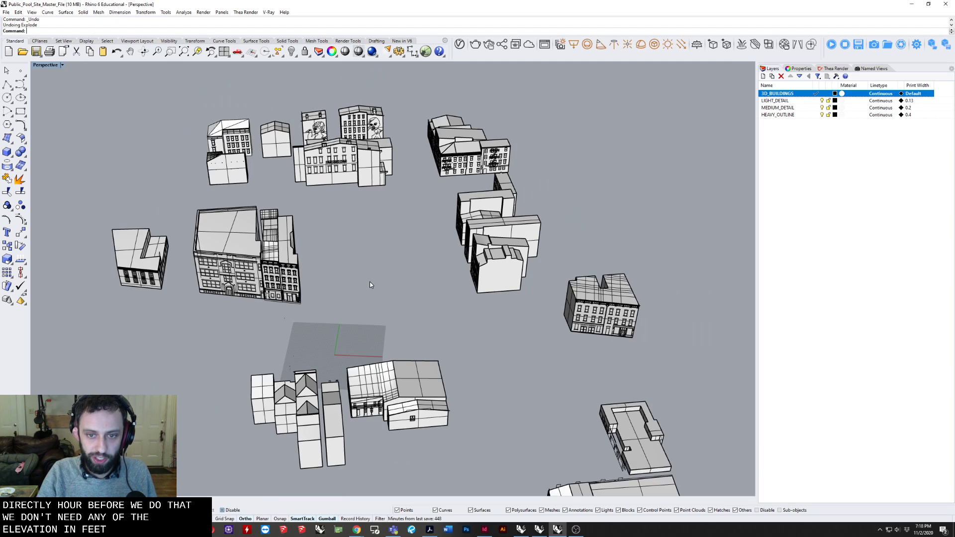
Select all block instances in the model with SelBlockInstance, explode them and clear the selection
{"action": "type", "text": "S"}
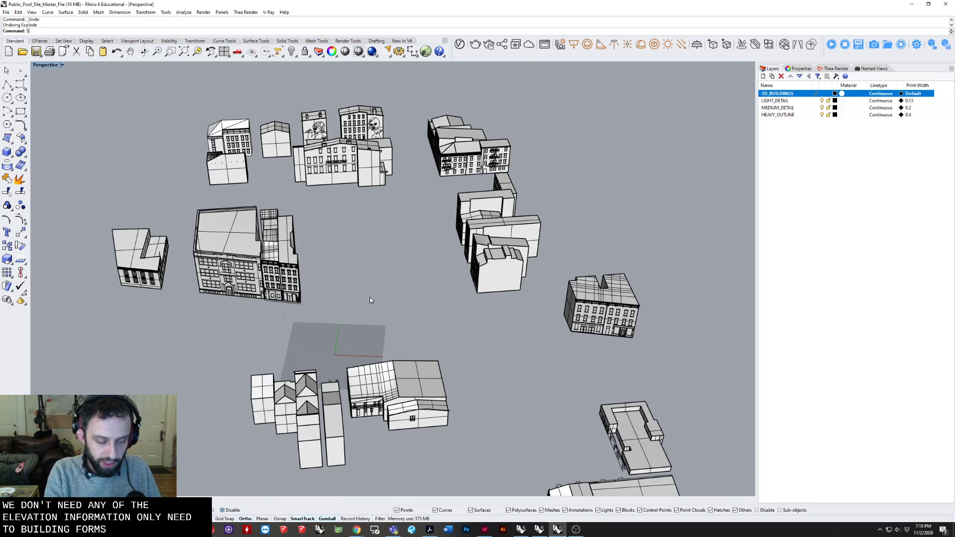
{"action": "type", "text": "elB"}
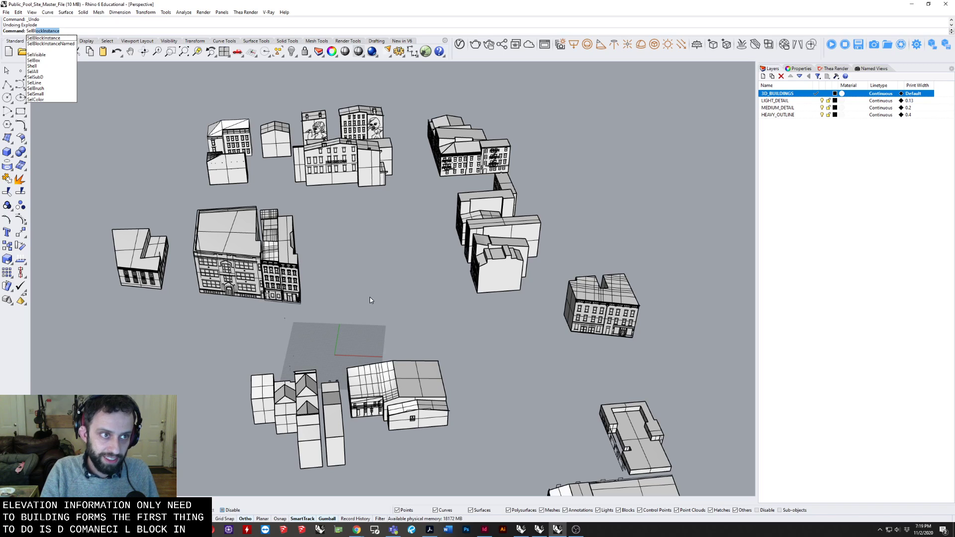
{"action": "key", "text": "Return"}
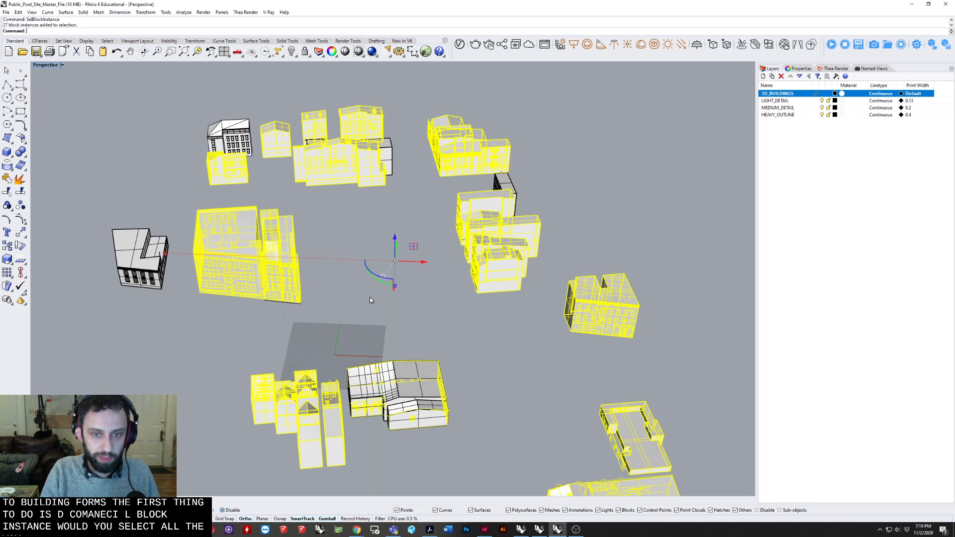
{"action": "type", "text": "E"}
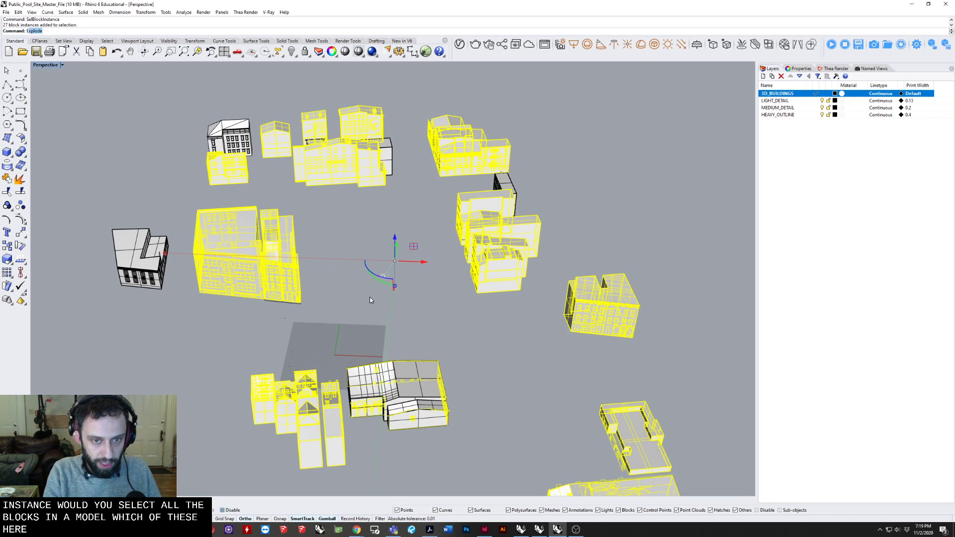
{"action": "type", "text": "xpl"}
{"action": "key", "text": "Return"}
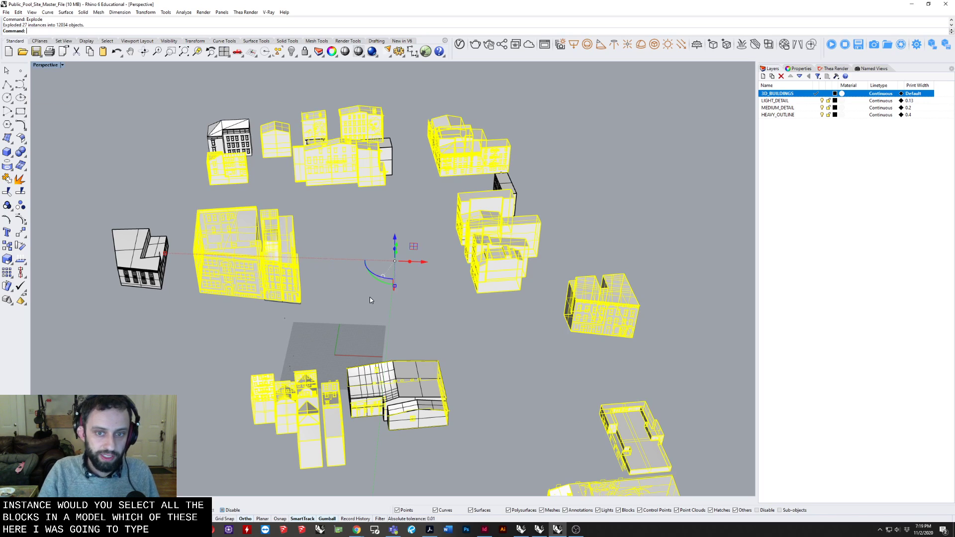
{"action": "key", "text": "Escape"}
Select every curve in the model with SelCrv and delete them to strip the facade linework from the buildings
{"action": "left_click", "coordinate": [289, 268]}
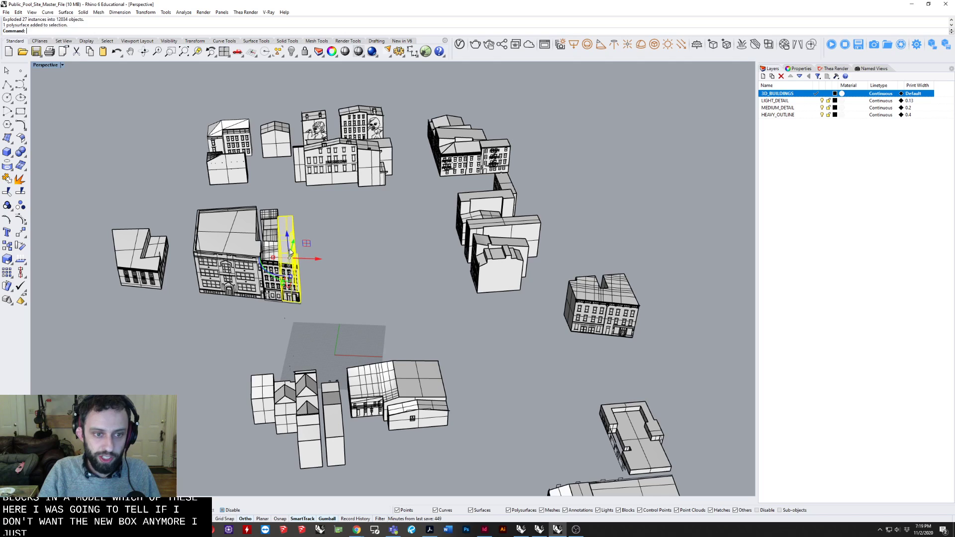
{"action": "right_click_drag", "start_coordinate": [375, 259], "coordinate": [370, 258]}
{"action": "type", "text": "S"}
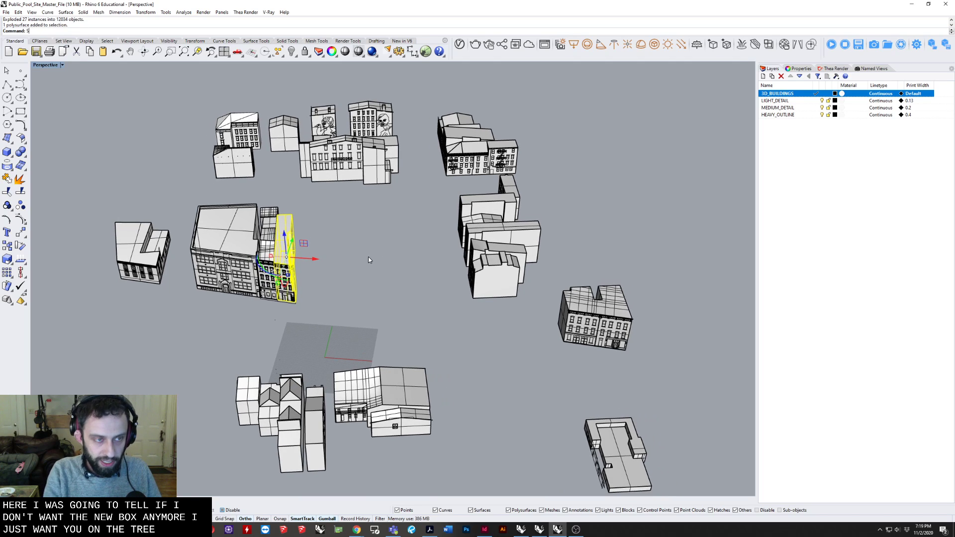
{"action": "type", "text": "elV"}
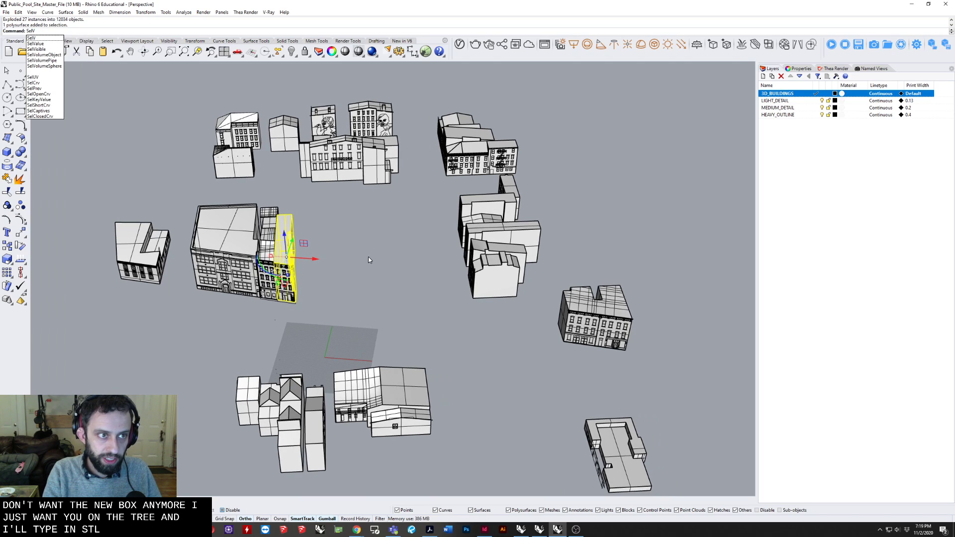
{"action": "key", "text": "BackSpace"}
{"action": "type", "text": "Crv"}
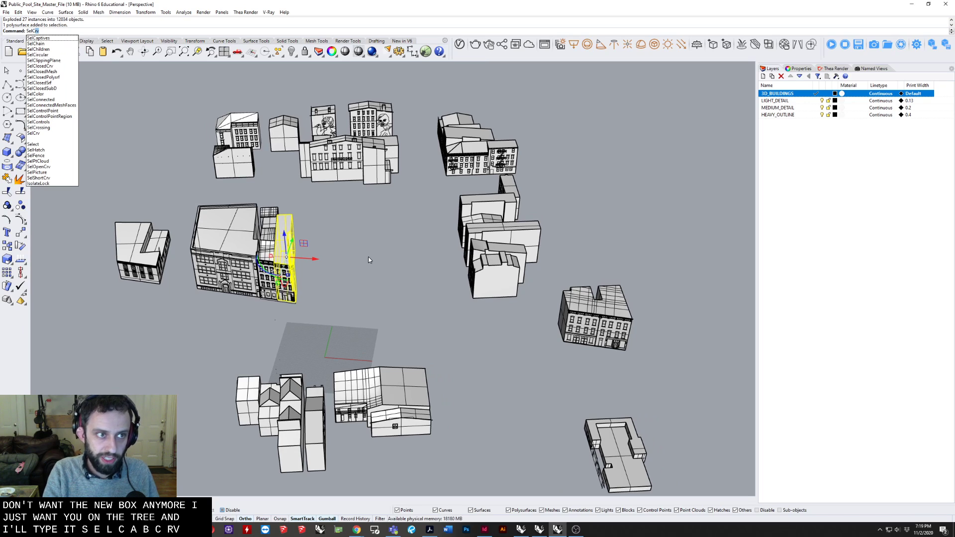
{"action": "key", "text": "Return"}
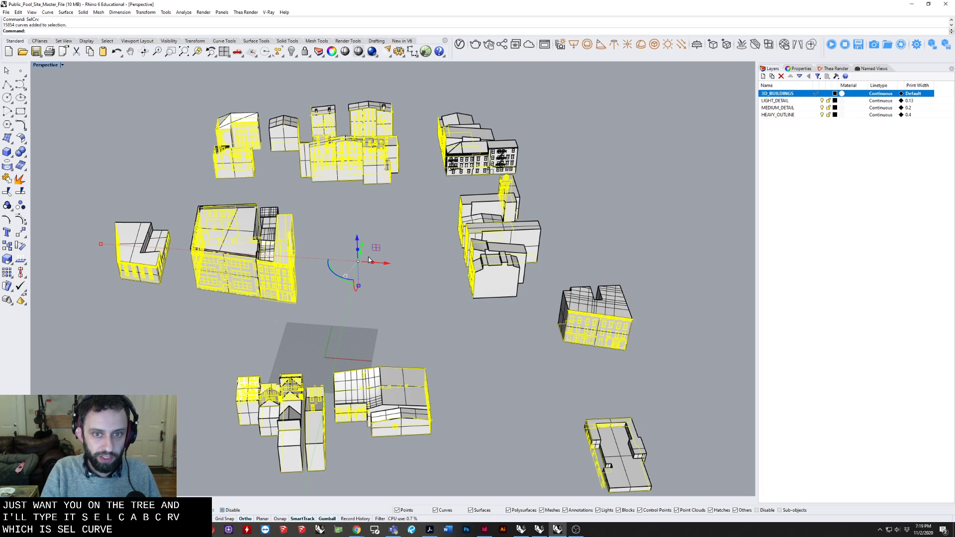
{"action": "key", "text": "Delete"}
Delete the leftover facade detail blocks with windows and fire escapes from the corner row building
{"action": "scroll", "coordinate": [390, 151], "scroll_direction": "up", "scroll_amount": 2}
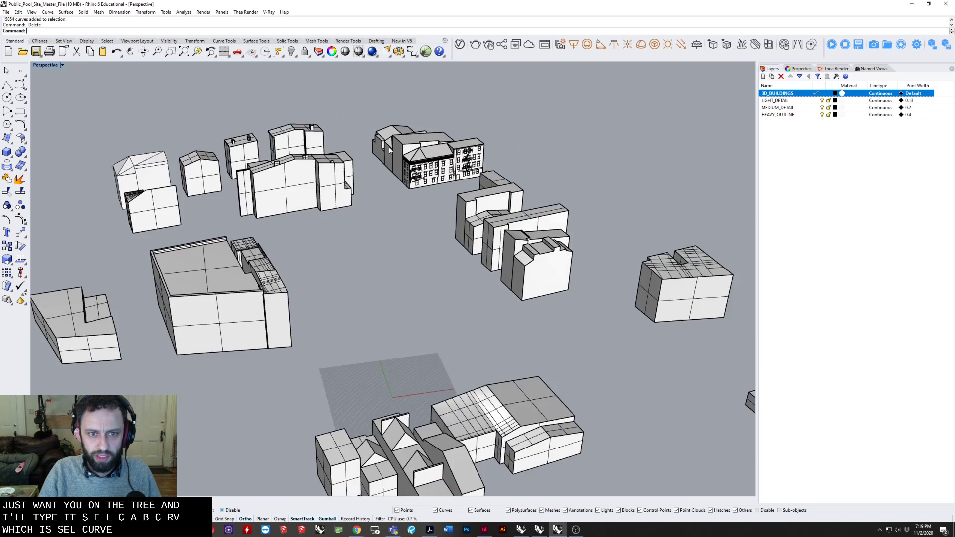
{"action": "scroll", "coordinate": [390, 150], "scroll_direction": "up", "scroll_amount": 3}
{"action": "left_click", "coordinate": [475, 221]}
{"action": "left_click", "coordinate": [490, 236]}
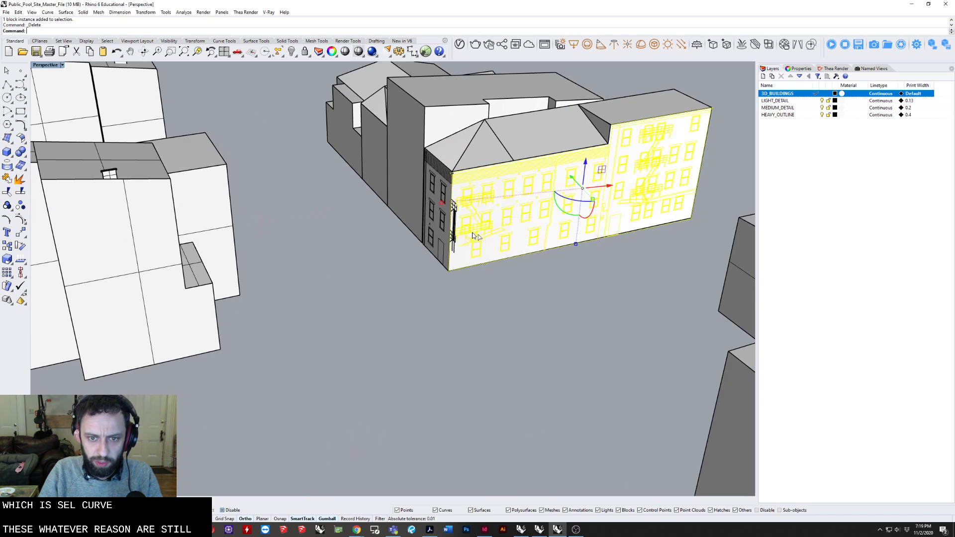
{"action": "left_click", "coordinate": [453, 214]}
{"action": "scroll", "coordinate": [386, 259], "scroll_direction": "down", "scroll_amount": 8}
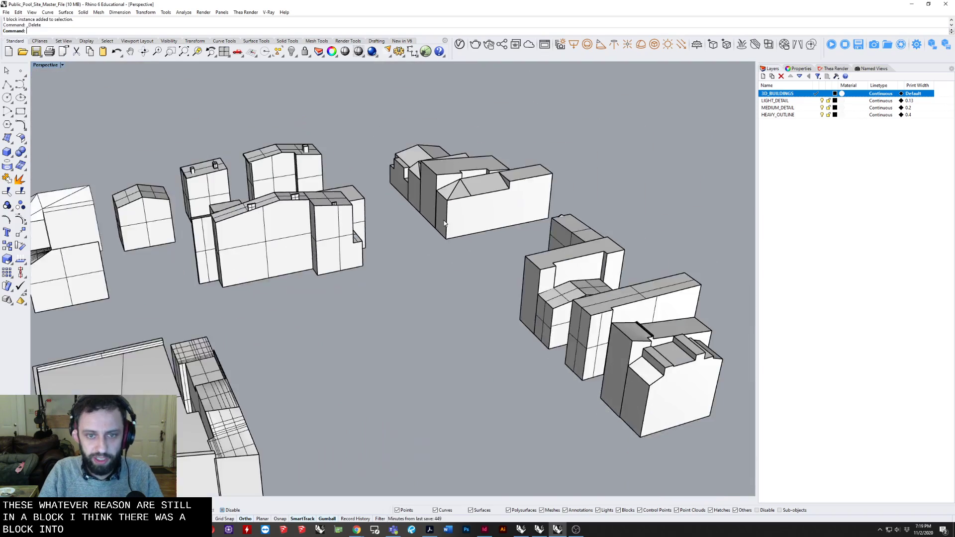
Select all polysurface building volumes with SelPolysrf and copy them to the clipboard
{"action": "scroll", "coordinate": [373, 301], "scroll_direction": "down", "scroll_amount": 2}
{"action": "mouse_move", "coordinate": [386, 258]}
{"action": "right_mouse_down"}
{"action": "mouse_move", "coordinate": [373, 300]}
{"action": "mouse_move", "coordinate": [347, 260]}
{"action": "mouse_move", "coordinate": [388, 257]}
{"action": "right_mouse_up"}
{"action": "type", "text": "S"}
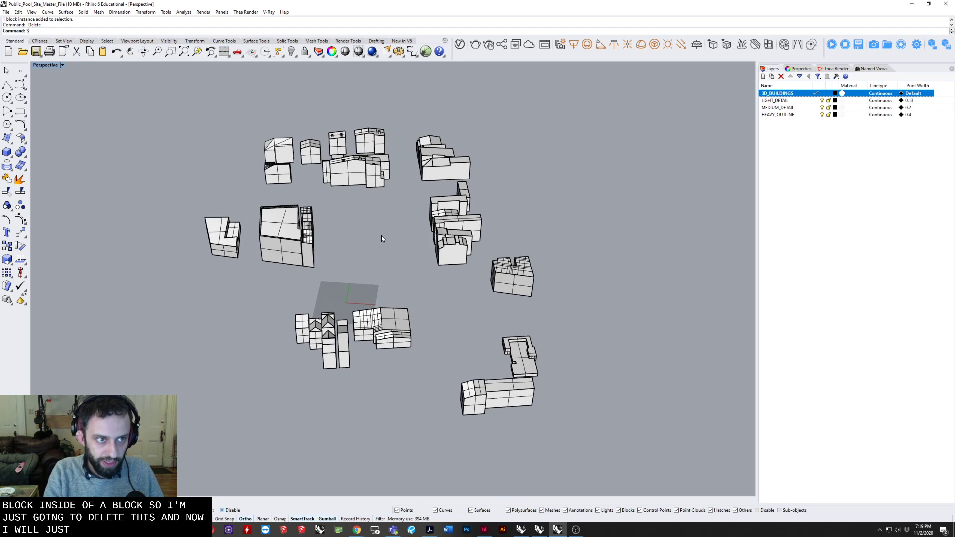
{"action": "type", "text": "elBlockInstance"}
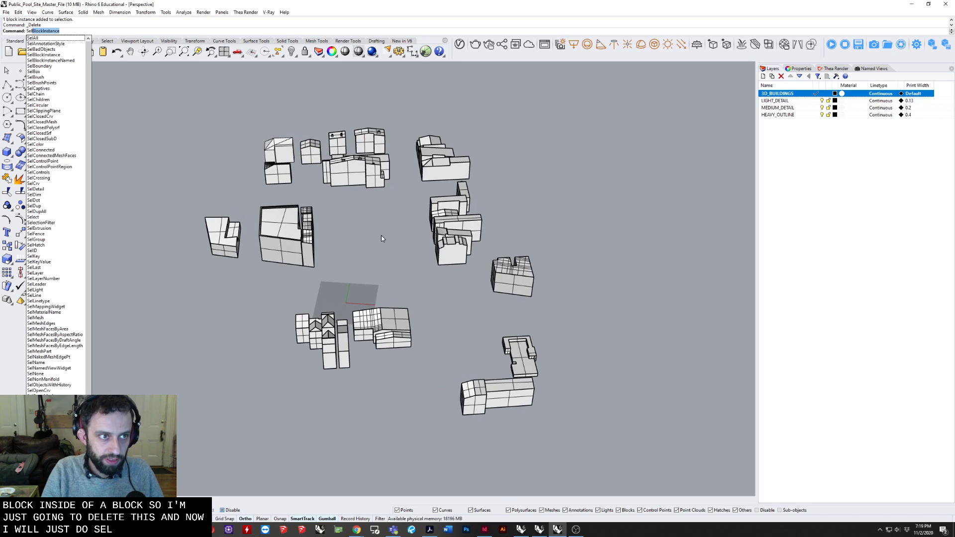
{"action": "scroll", "coordinate": [383, 239], "scroll_direction": "down", "scroll_amount": 3}
{"action": "key", "text": "Return"}
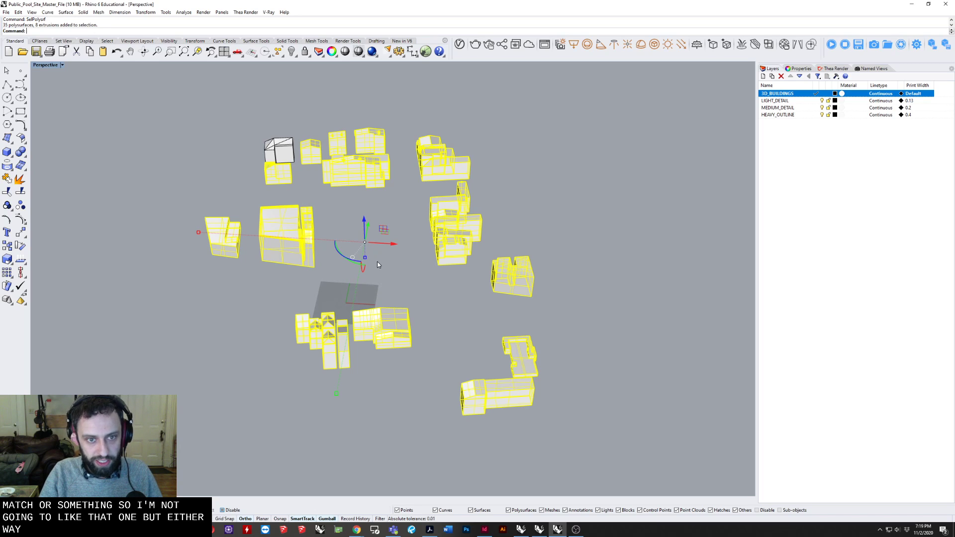
{"action": "key", "text": "ctrl+c"}
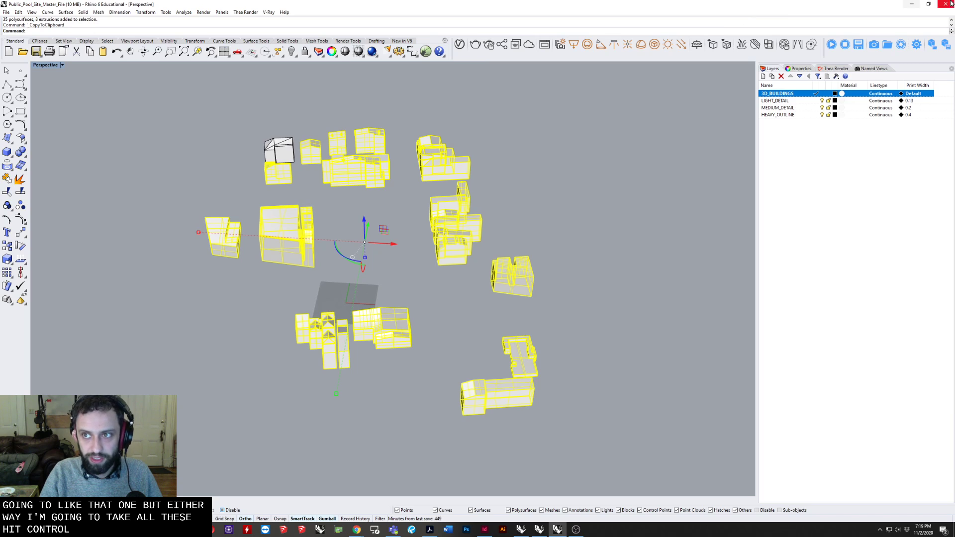
Switch to the Public_Pool_Site_Clean model, paste the copied buildings, deselect them and maximize the Perspective view
{"action": "left_click", "coordinate": [912, 4]}
{"action": "right_click_drag", "start_coordinate": [521, 151], "coordinate": [525, 155]}
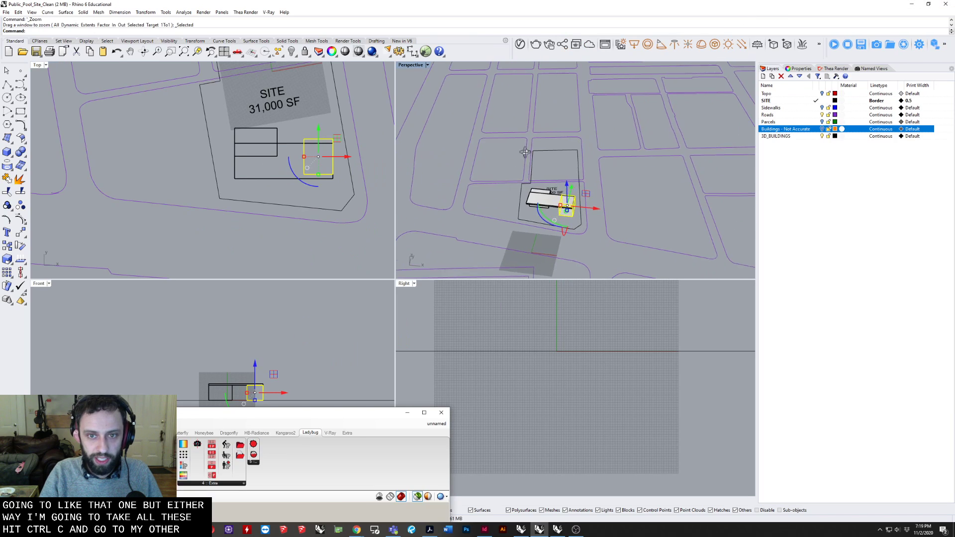
{"action": "key", "text": "ctrl+v"}
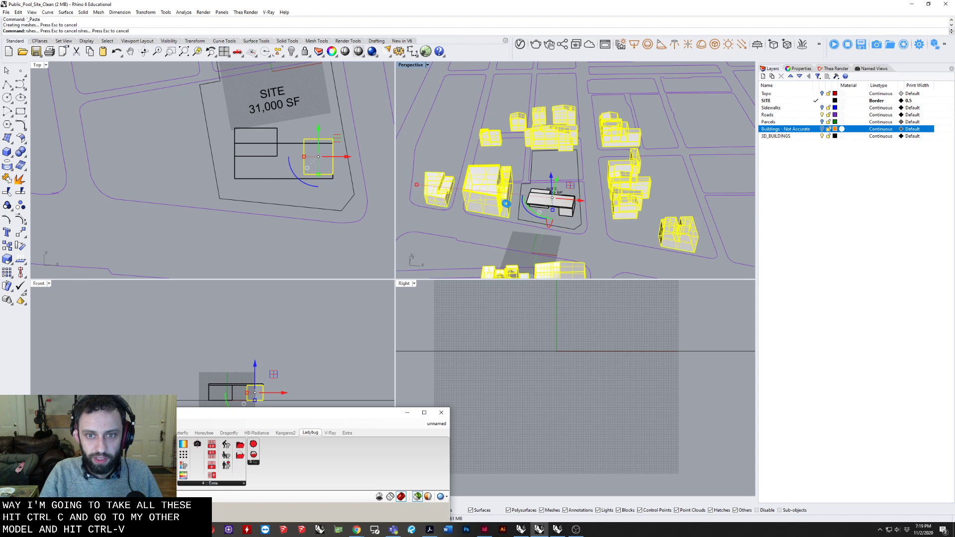
{"action": "key", "text": "Escape"}
{"action": "right_click_drag", "start_coordinate": [604, 236], "coordinate": [592, 219]}
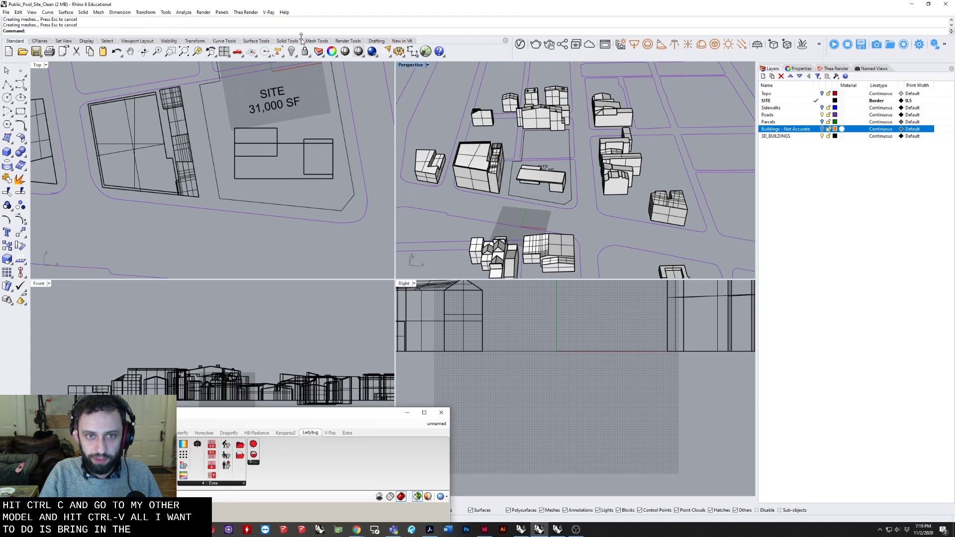
{"action": "double_click", "coordinate": [412, 68]}
{"action": "right_click_drag", "start_coordinate": [413, 199], "coordinate": [438, 251]}
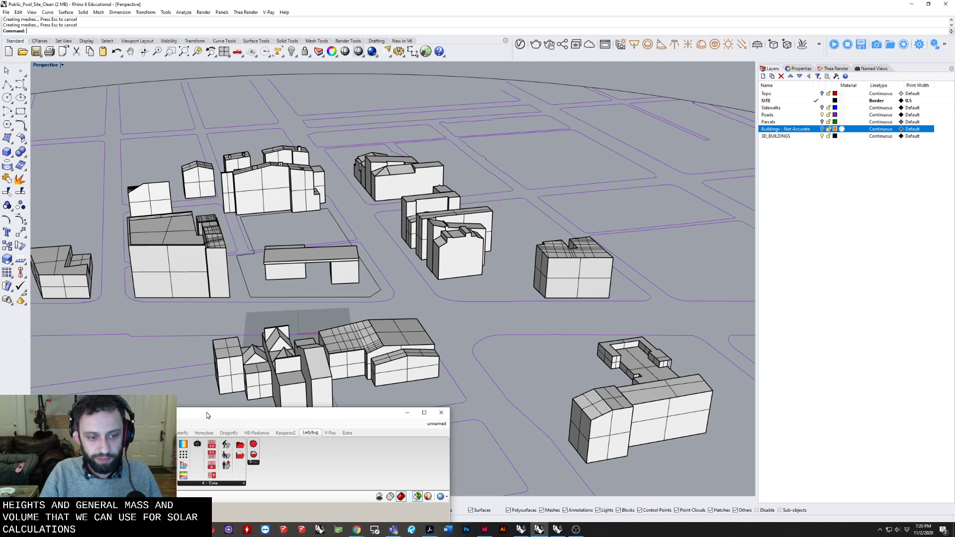
Examine the simplified sample building on the site, including its two box volumes, the roof slab and the surrounding buildings
{"action": "left_click_drag", "start_coordinate": [313, 383], "coordinate": [388, 400]}
{"action": "right_click_drag", "start_coordinate": [463, 209], "coordinate": [292, 230]}
{"action": "scroll", "coordinate": [343, 217], "scroll_direction": "up", "scroll_amount": 10}
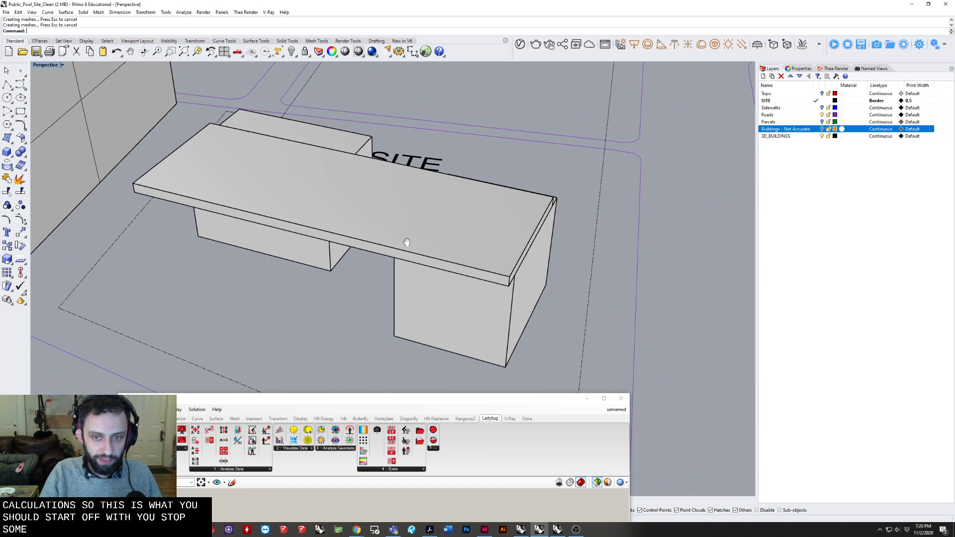
{"action": "scroll", "coordinate": [474, 258], "scroll_direction": "down", "scroll_amount": 3}
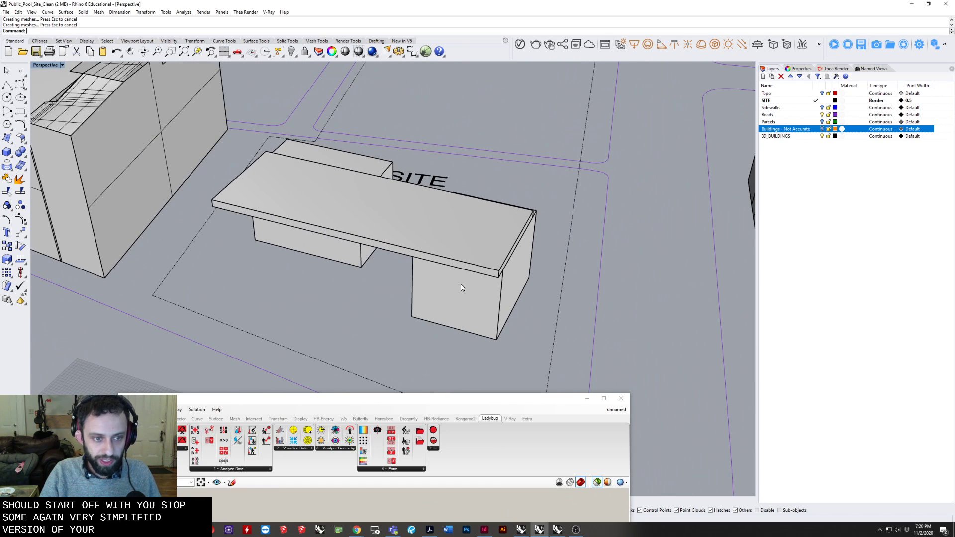
{"action": "left_click", "coordinate": [467, 297]}
{"action": "right_click_drag", "start_coordinate": [472, 293], "coordinate": [398, 287], "text": "shift"}
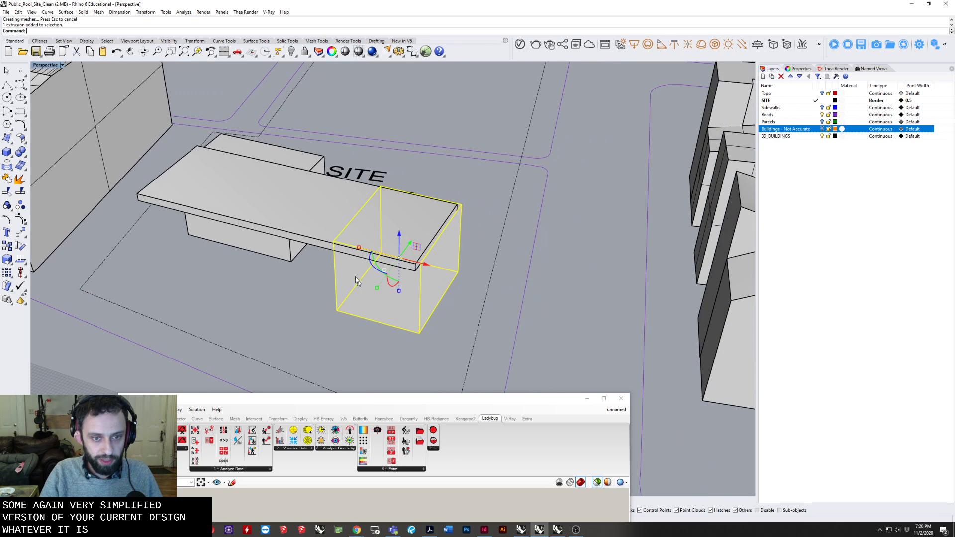
{"action": "left_click", "coordinate": [316, 220]}
{"action": "left_click", "coordinate": [262, 146]}
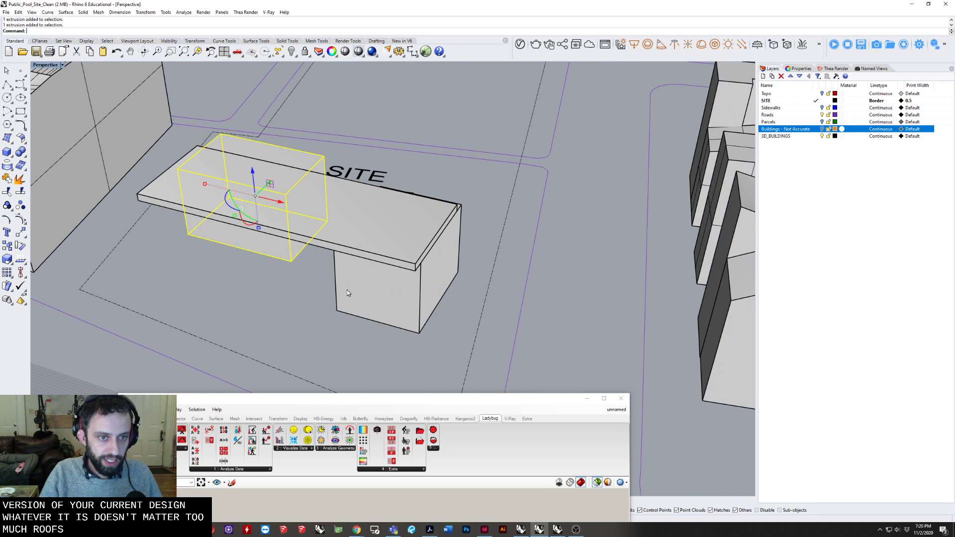
{"action": "right_click_drag", "start_coordinate": [301, 273], "coordinate": [282, 273]}
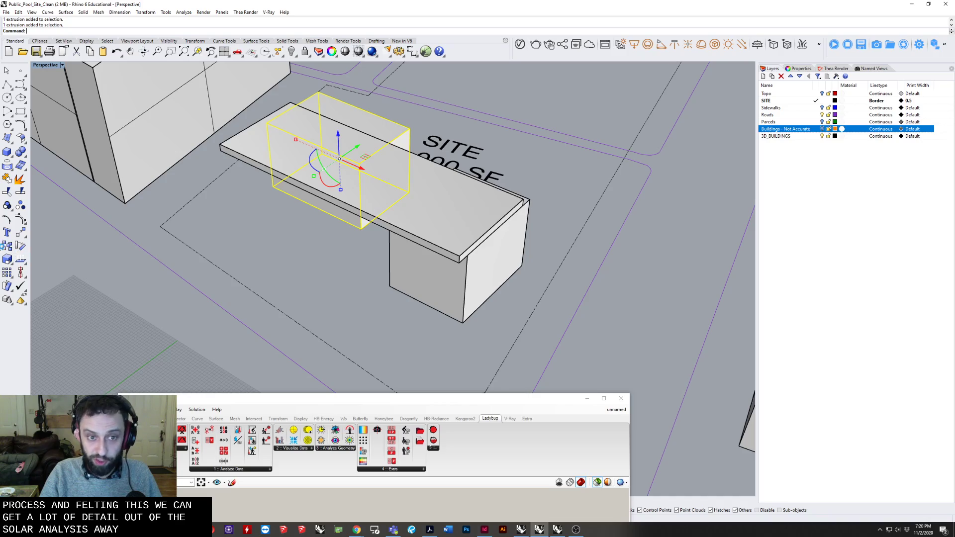
{"action": "right_click_drag", "start_coordinate": [320, 250], "coordinate": [670, 127]}
{"action": "right_click_drag", "start_coordinate": [517, 201], "coordinate": [398, 191]}
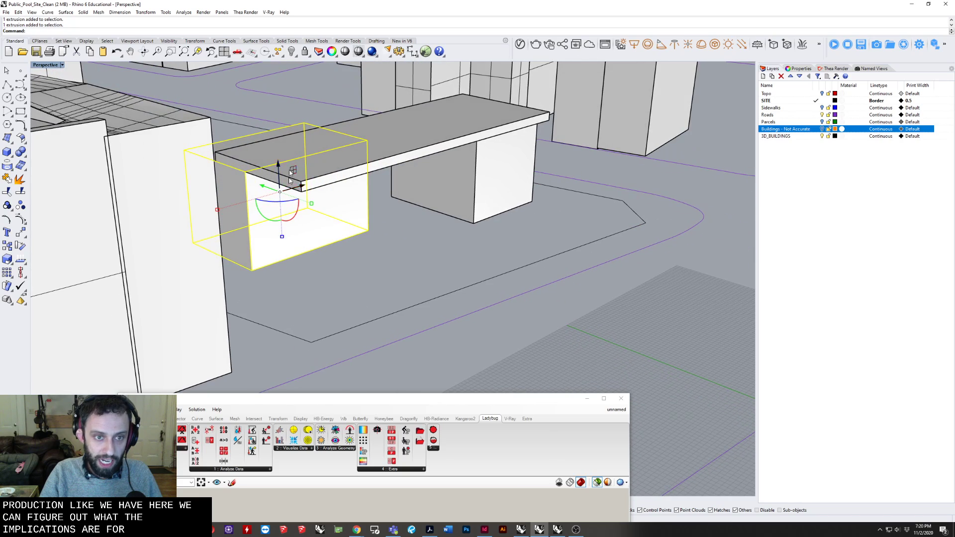
{"action": "right_click_drag", "start_coordinate": [385, 228], "coordinate": [223, 231]}
{"action": "scroll", "coordinate": [224, 231], "scroll_direction": "down", "scroll_amount": 4}
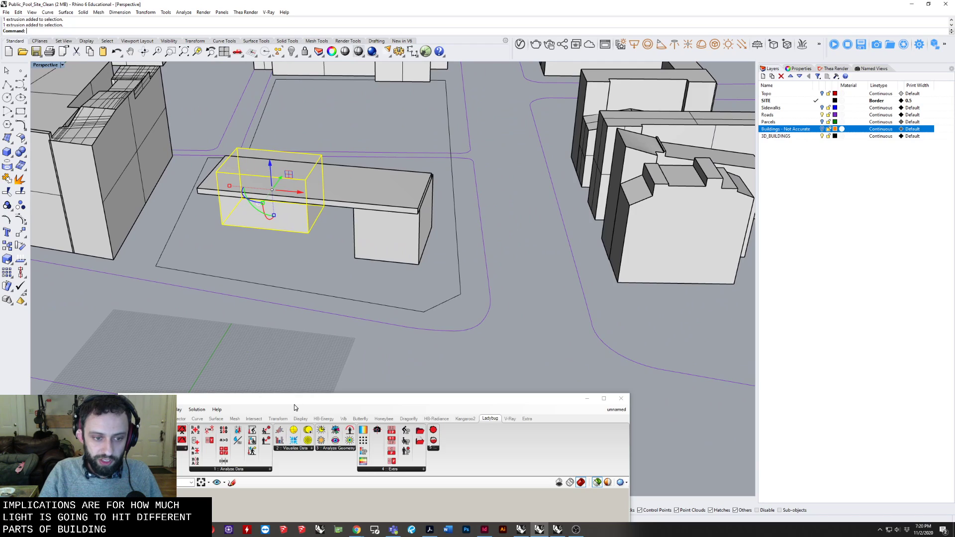
Arrange the Grasshopper canvas and the Rhino model window side by side, each filling half the screen
{"action": "left_click_drag", "start_coordinate": [294, 405], "coordinate": [1, 159]}
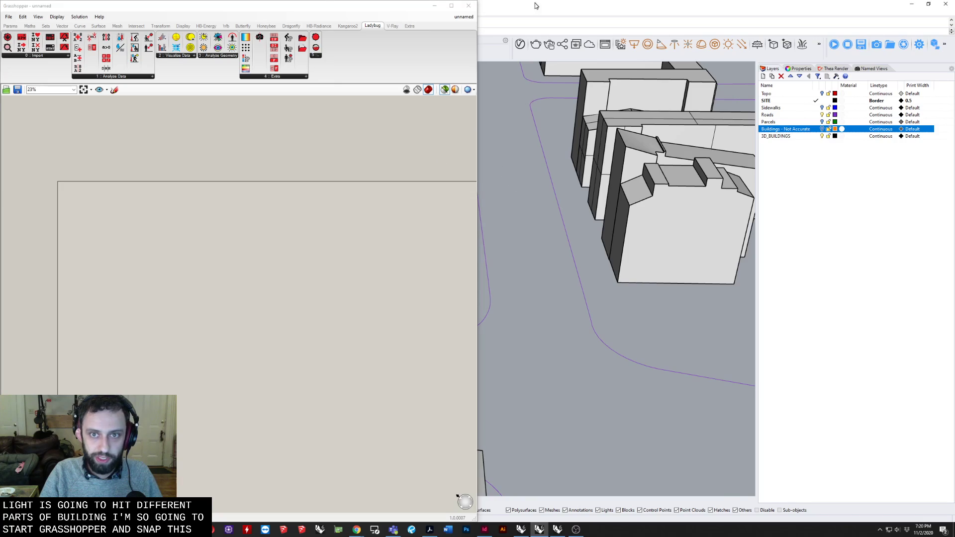
{"action": "left_click_drag", "start_coordinate": [535, 4], "coordinate": [954, 177]}
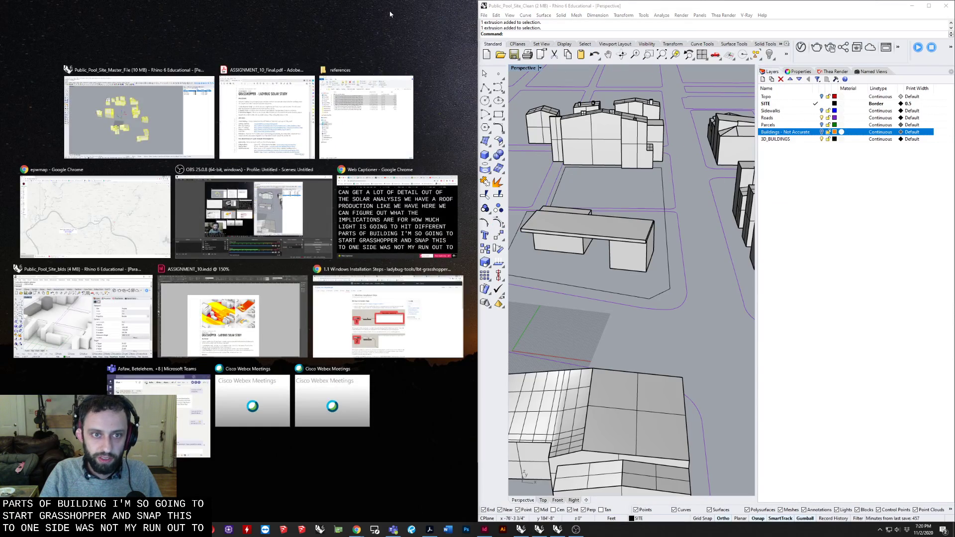
{"action": "left_click", "coordinate": [390, 13]}
{"action": "mouse_move", "coordinate": [206, 292]}
{"action": "right_mouse_down"}
{"action": "mouse_move", "coordinate": [198, 194]}
{"action": "mouse_move", "coordinate": [156, 169]}
{"action": "mouse_move", "coordinate": [213, 274]}
{"action": "mouse_move", "coordinate": [208, 293]}
{"action": "right_mouse_up"}
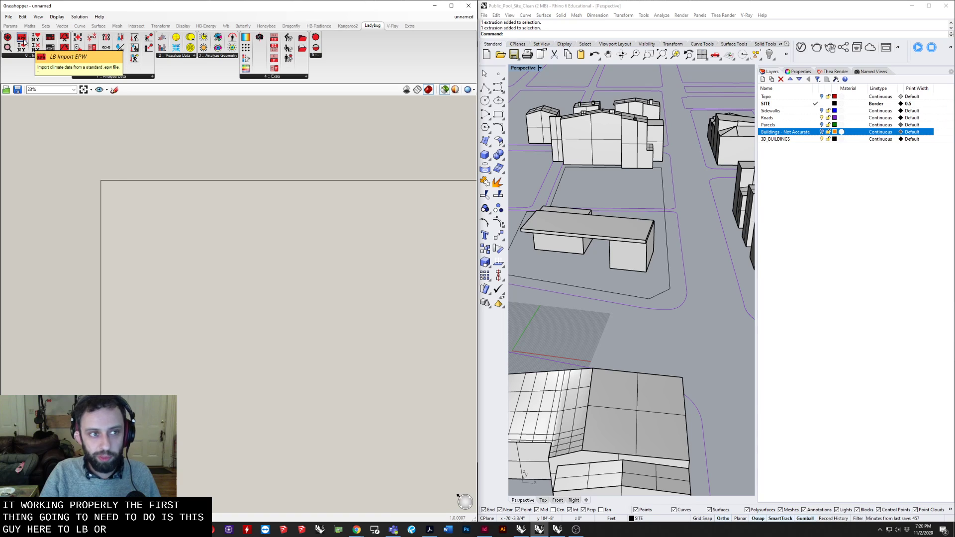
Place an LB Import EPW component on the empty Grasshopper canvas
{"action": "left_click_drag", "start_coordinate": [23, 41], "coordinate": [213, 222]}
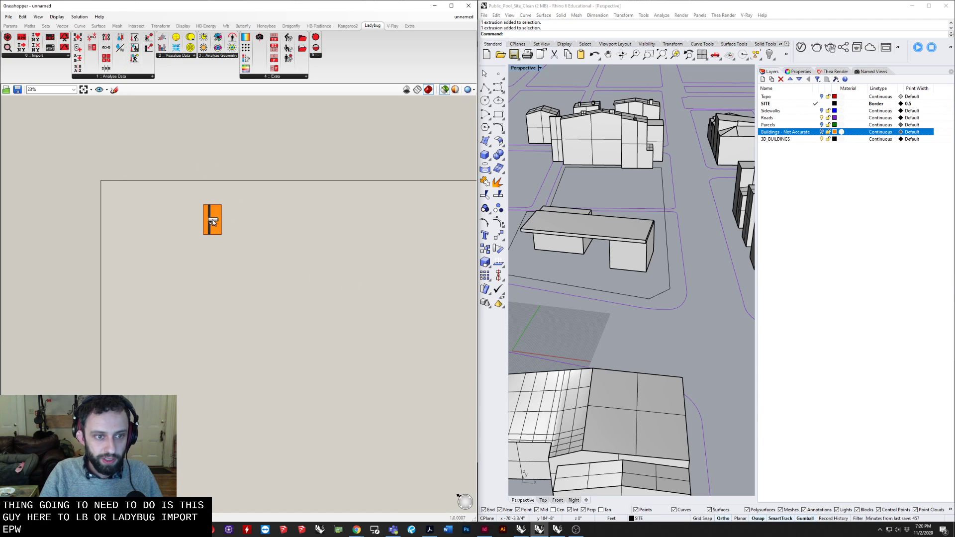
{"action": "scroll", "coordinate": [166, 218], "scroll_direction": "up", "scroll_amount": 3}
{"action": "scroll", "coordinate": [179, 240], "scroll_direction": "up", "scroll_amount": 3}
{"action": "left_click_drag", "start_coordinate": [304, 280], "coordinate": [183, 285]}
{"action": "right_click_drag", "start_coordinate": [224, 280], "coordinate": [360, 278]}
{"action": "right_click_drag", "start_coordinate": [197, 317], "coordinate": [247, 302]}
{"action": "scroll", "coordinate": [350, 304], "scroll_direction": "up", "scroll_amount": 2}
{"action": "left_click", "coordinate": [312, 134]}
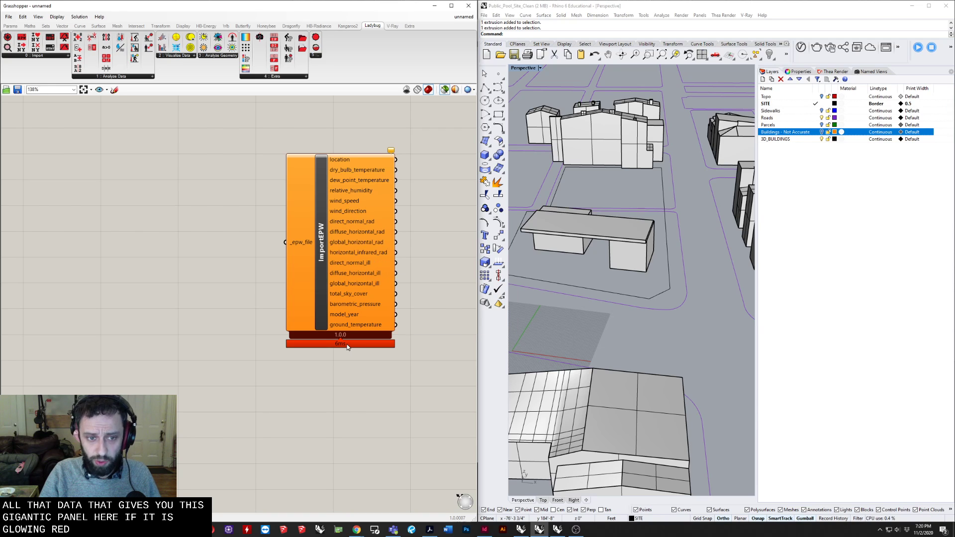
Search for "file" and add a File Path parameter beside the ImportEPW component's input side
{"action": "double_click", "coordinate": [210, 252]}
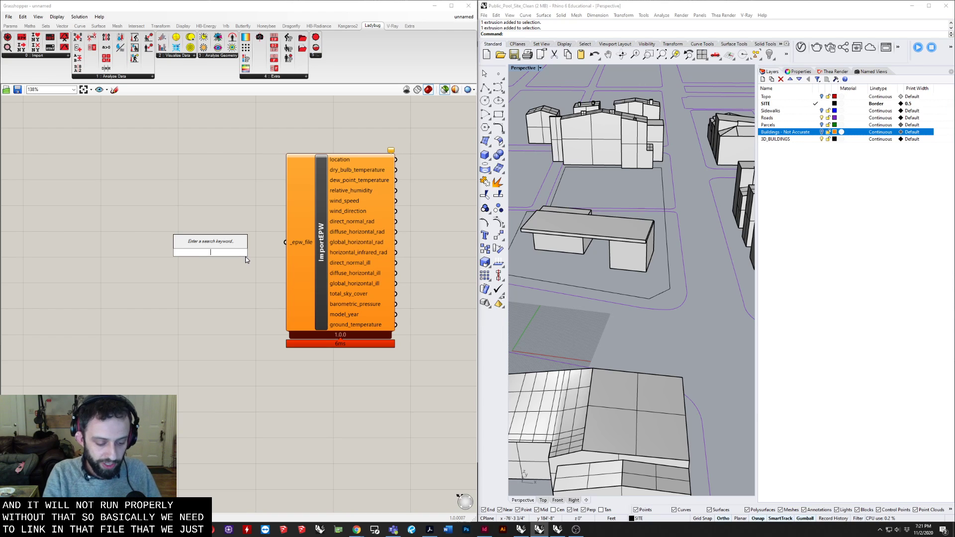
{"action": "type", "text": "file"}
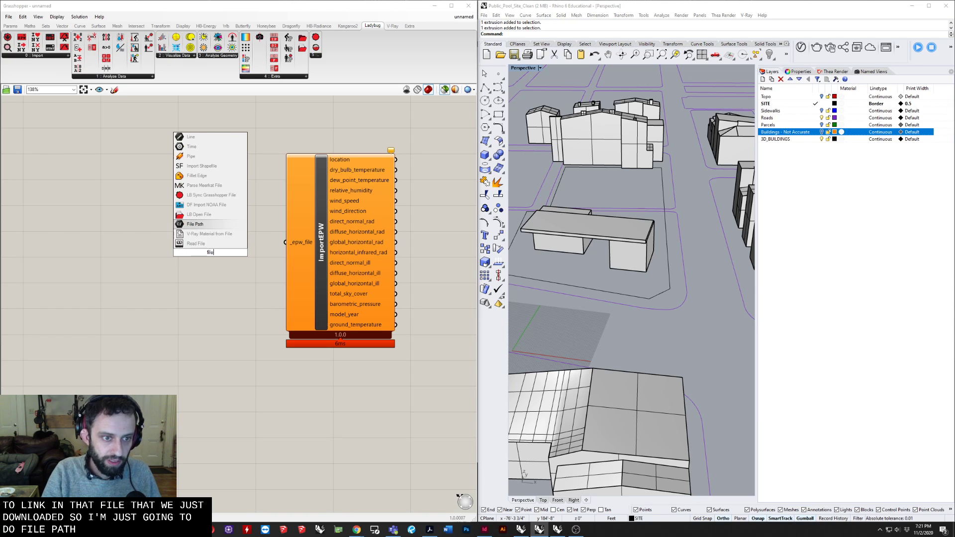
{"action": "key", "text": "Return"}
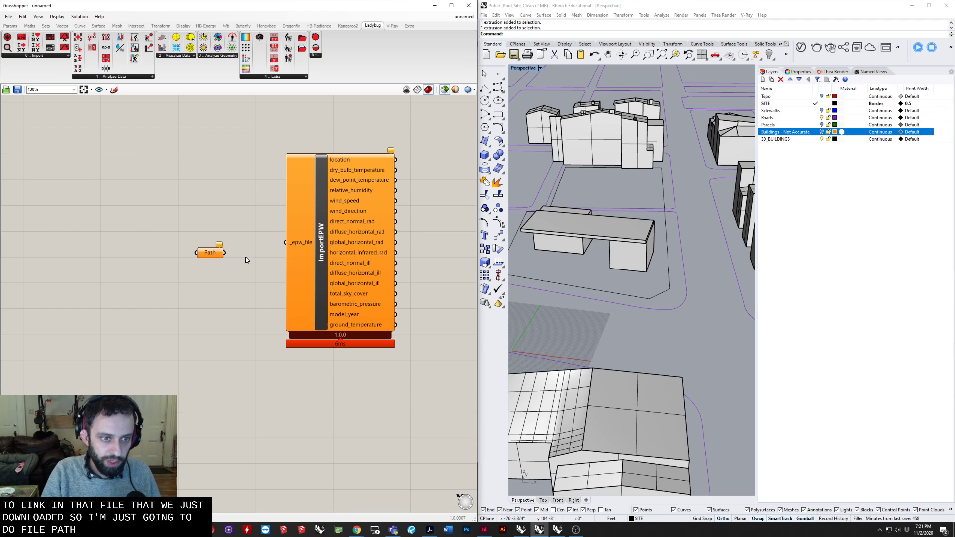
{"action": "double_click", "coordinate": [174, 301]}
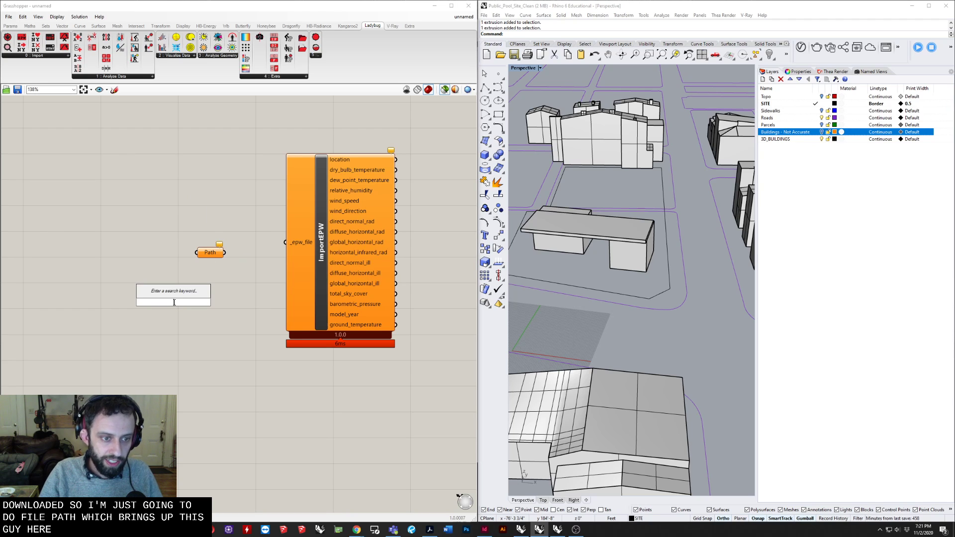
{"action": "type", "text": "fi"}
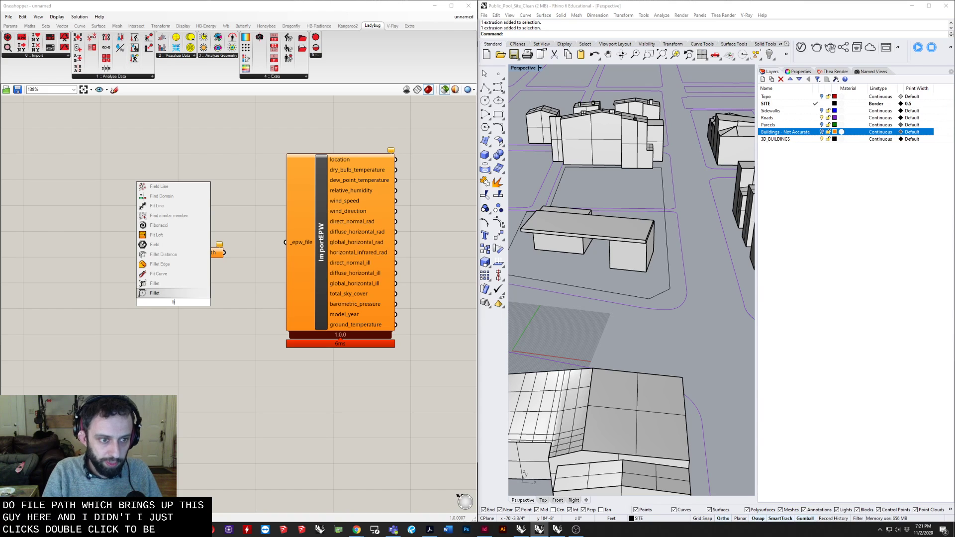
{"action": "type", "text": "le"}
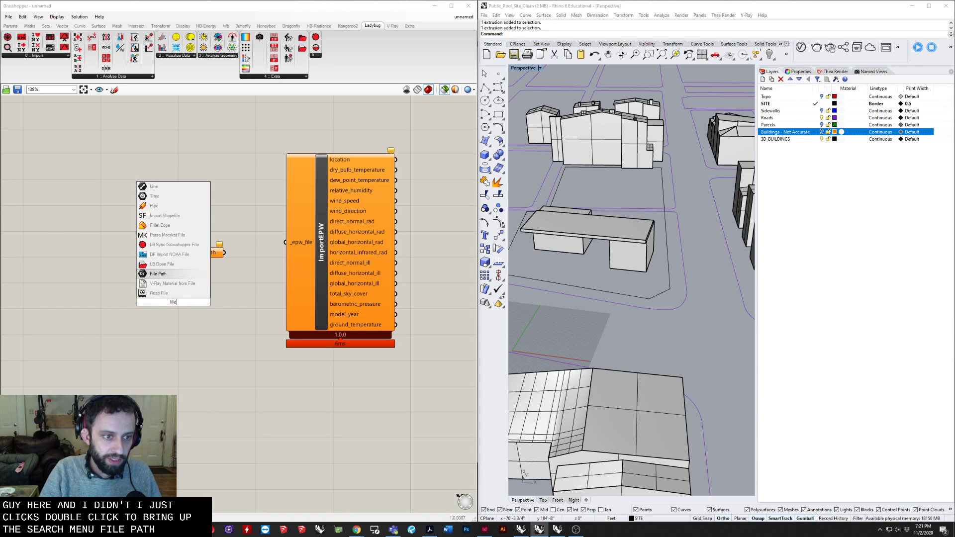
{"action": "key", "text": "Escape"}
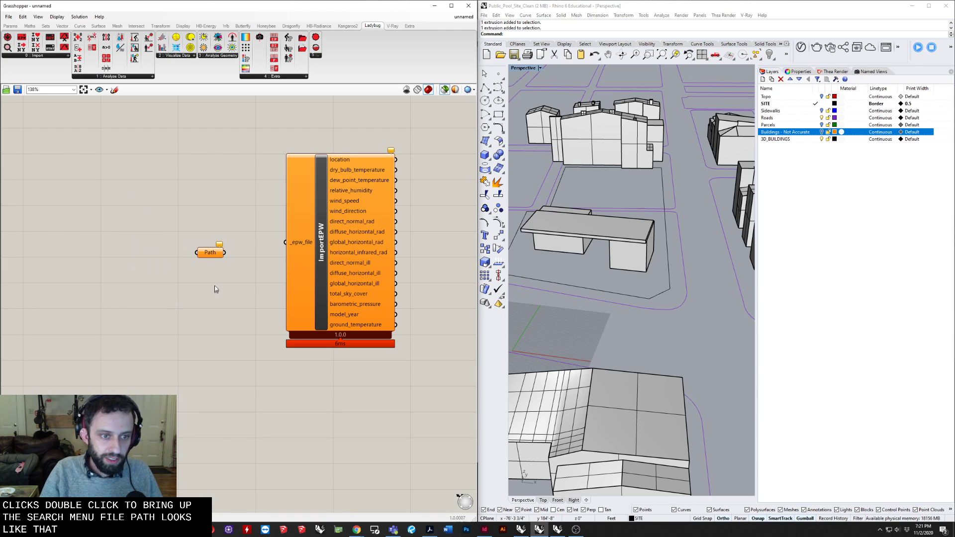
Set the Path parameter to USA_OH_Cincinnati.Muni.AP-Lunken.Field.724297_TMY3.epw and connect it to the _epw_file input of ImportEPW
{"action": "scroll", "coordinate": [202, 230], "scroll_direction": "up", "scroll_amount": 3}
{"action": "right_click", "coordinate": [242, 273]}
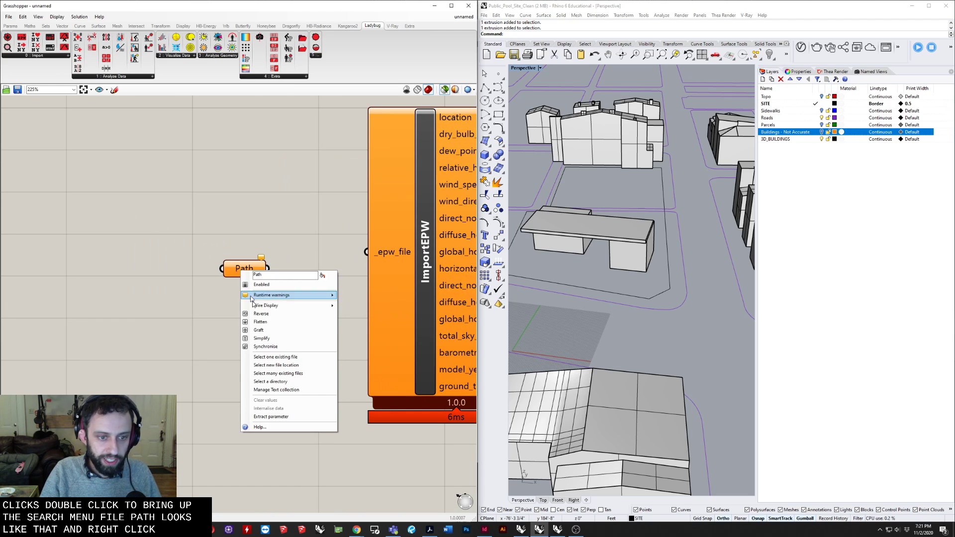
{"action": "left_click", "coordinate": [268, 358]}
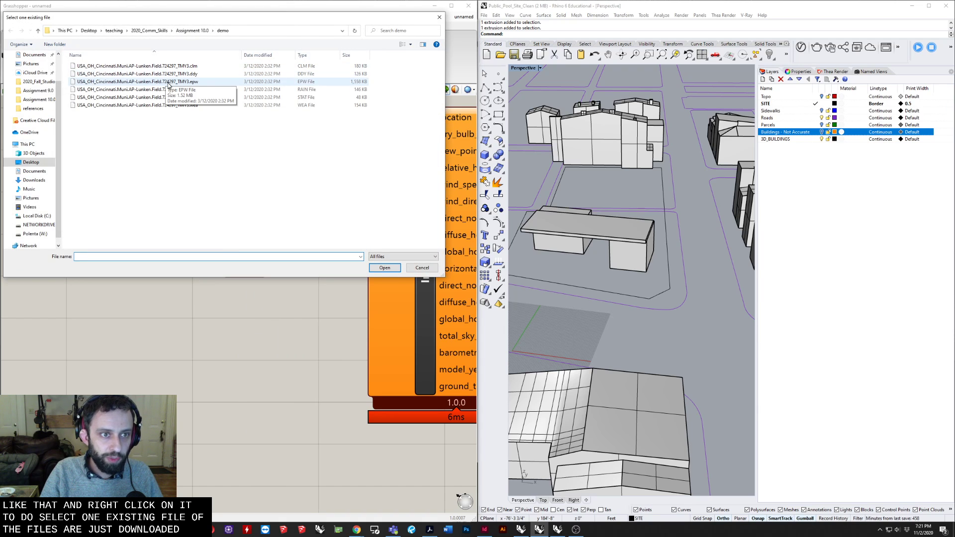
{"action": "left_click", "coordinate": [168, 82]}
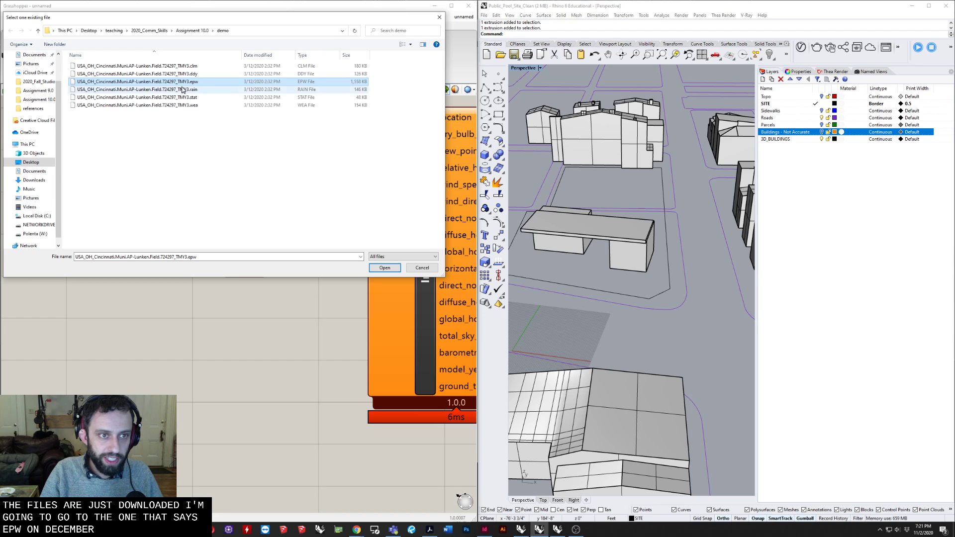
{"action": "left_click", "coordinate": [381, 269]}
{"action": "left_click_drag", "start_coordinate": [259, 270], "coordinate": [366, 252]}
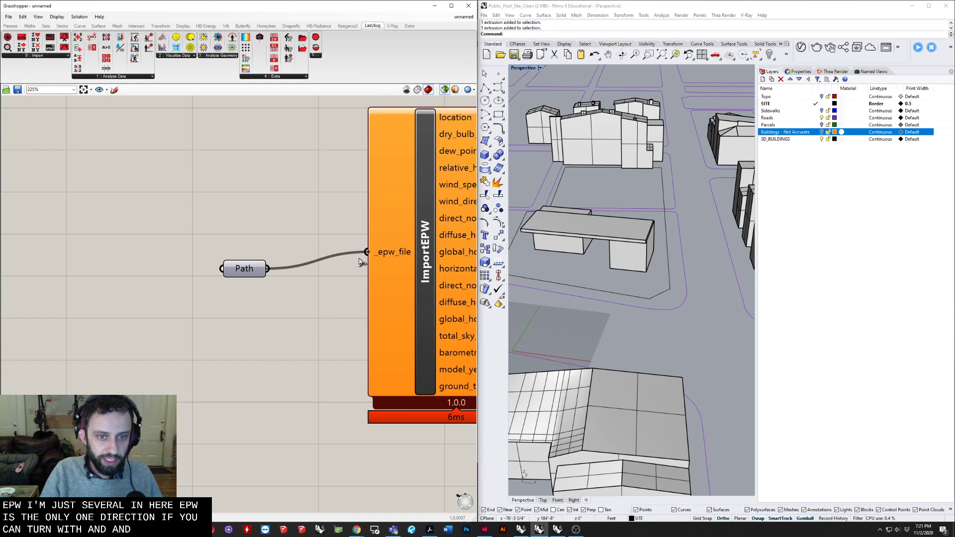
Shift the ImportEPW component slightly down so its _epw_file input lines up with the Path parameter
{"action": "right_click_drag", "start_coordinate": [310, 309], "coordinate": [103, 362]}
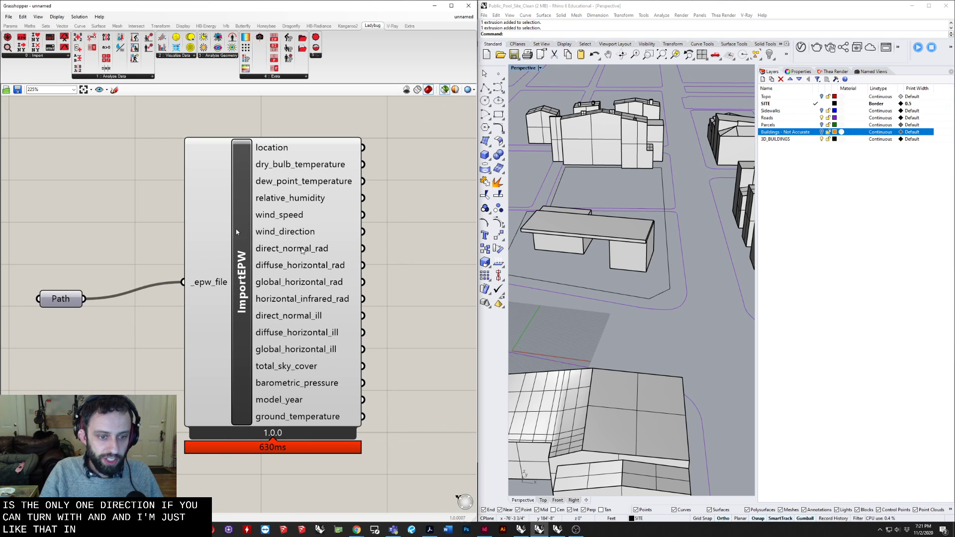
{"action": "right_click_drag", "start_coordinate": [332, 252], "coordinate": [248, 245]}
{"action": "left_click_drag", "start_coordinate": [241, 251], "coordinate": [224, 267]}
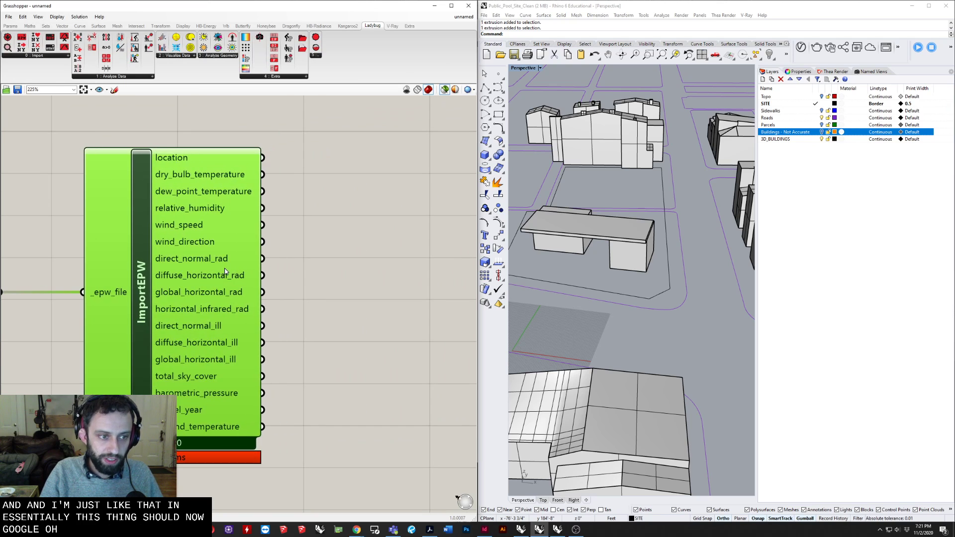
{"action": "left_click", "coordinate": [368, 262]}
Examine the list of weather data outputs on the ImportEPW component
{"action": "right_click_drag", "start_coordinate": [320, 288], "coordinate": [295, 266]}
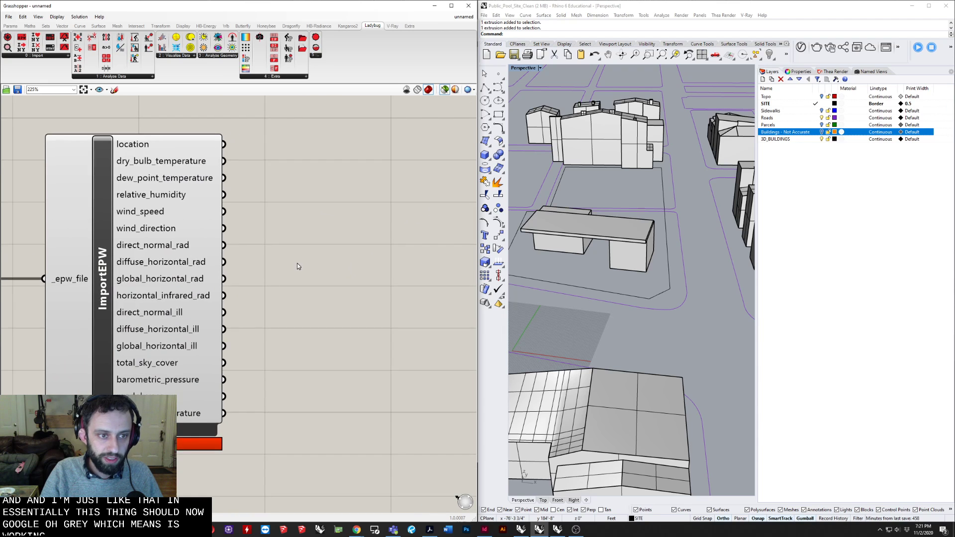
{"action": "scroll", "coordinate": [297, 265], "scroll_direction": "down", "scroll_amount": 3}
{"action": "scroll", "coordinate": [197, 276], "scroll_direction": "up", "scroll_amount": 2}
{"action": "scroll", "coordinate": [197, 277], "scroll_direction": "up", "scroll_amount": 2}
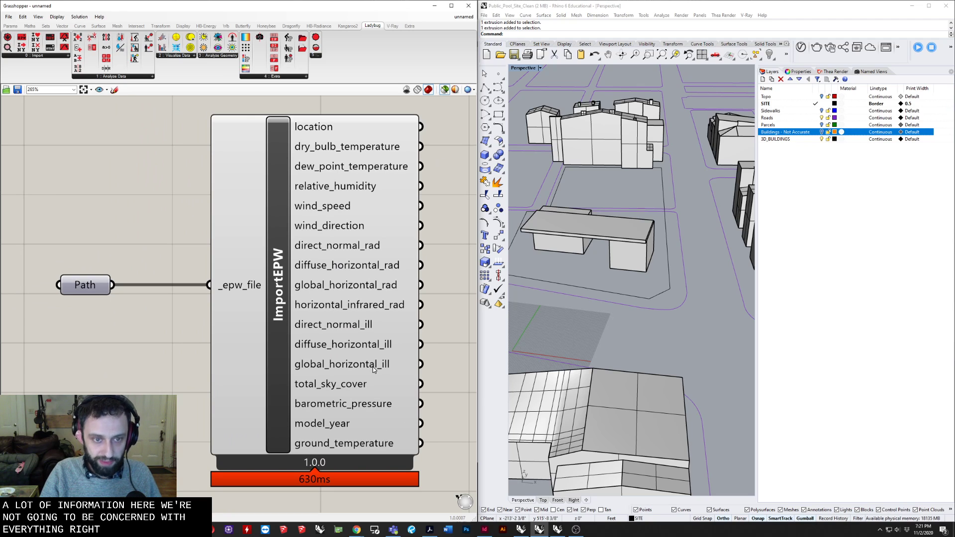
{"action": "right_click_drag", "start_coordinate": [367, 349], "coordinate": [341, 356]}
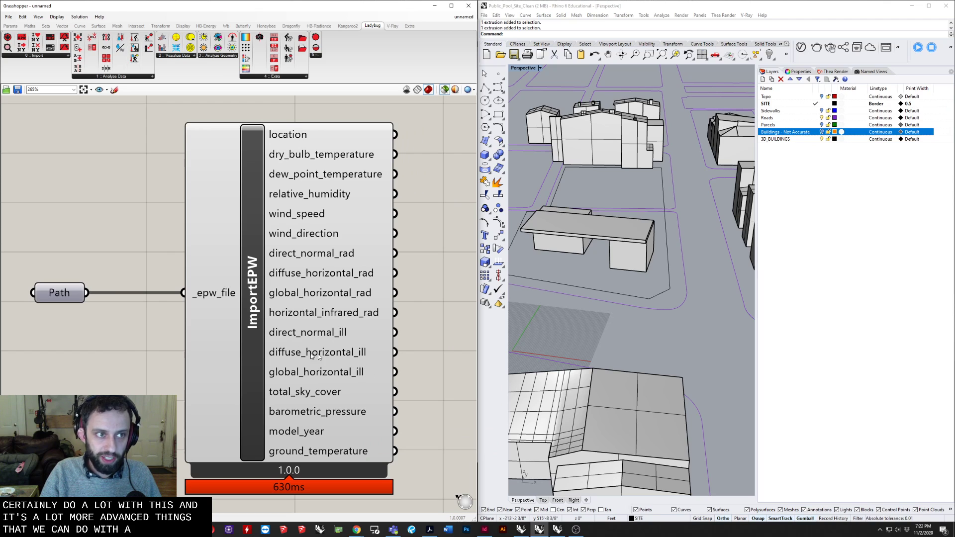
{"action": "mouse_move", "coordinate": [306, 354]}
{"action": "right_click_drag", "start_coordinate": [327, 341], "coordinate": [284, 336]}
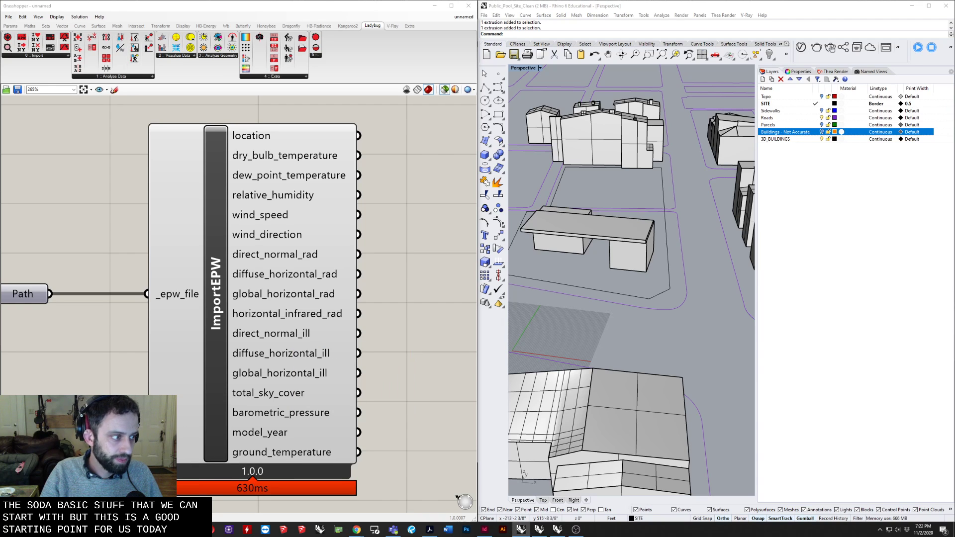
Place an LB SunPath component on the output side of the ImportEPW component
{"action": "right_click_drag", "start_coordinate": [293, 328], "coordinate": [3, 357]}
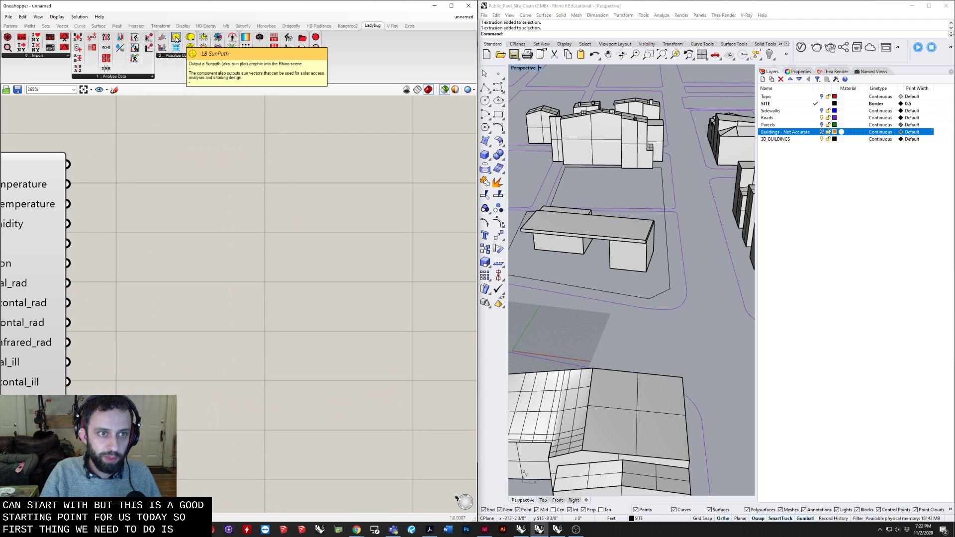
{"action": "scroll", "coordinate": [267, 315], "scroll_direction": "down", "scroll_amount": 3}
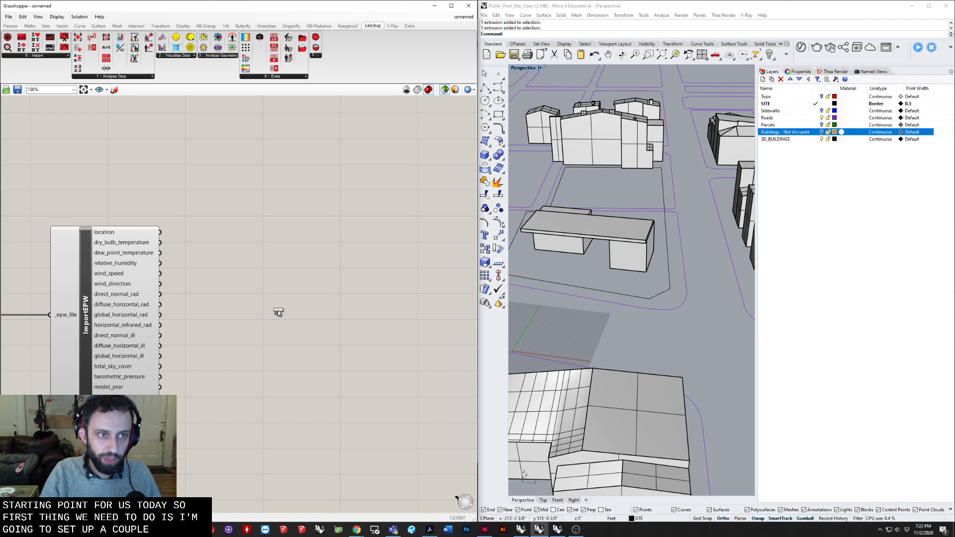
{"action": "left_click_drag", "start_coordinate": [326, 338], "coordinate": [326, 317]}
{"action": "scroll", "coordinate": [327, 342], "scroll_direction": "up", "scroll_amount": 2}
{"action": "left_click", "coordinate": [307, 315]}
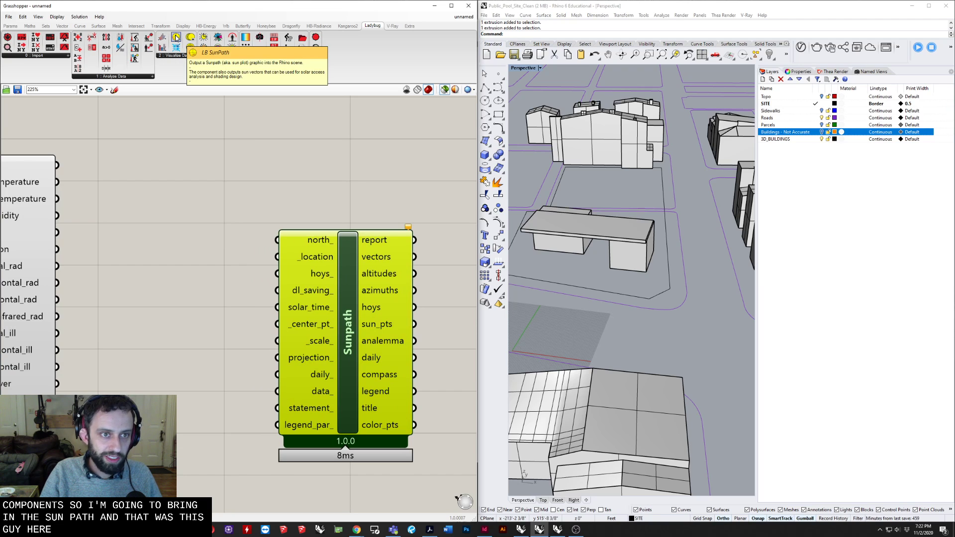
{"action": "right_click_drag", "start_coordinate": [123, 249], "coordinate": [187, 258]}
{"action": "right_click_drag", "start_coordinate": [246, 338], "coordinate": [211, 331]}
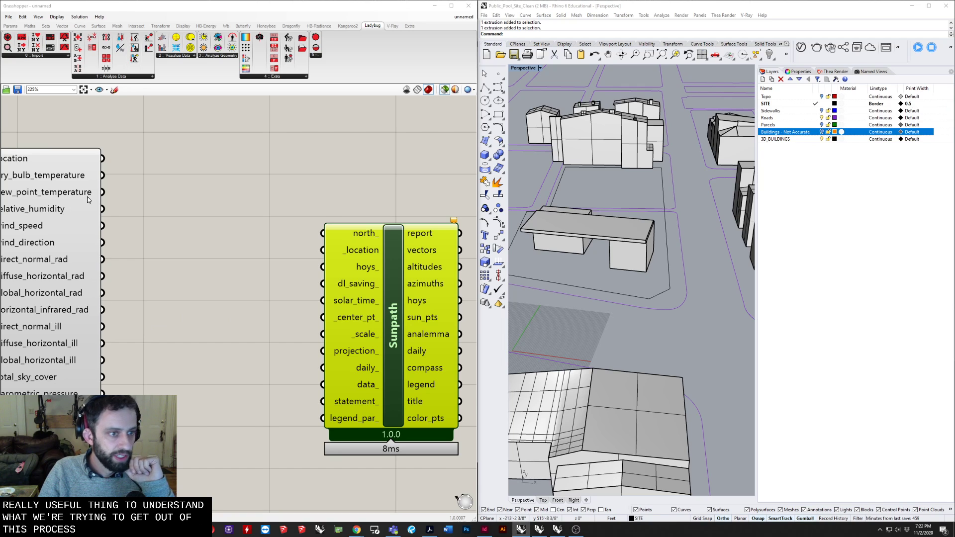
Connect ImportEPW's location output to Sunpath's _location input and move the Sunpath component farther away from ImportEPW
{"action": "left_click_drag", "start_coordinate": [93, 163], "coordinate": [337, 250]}
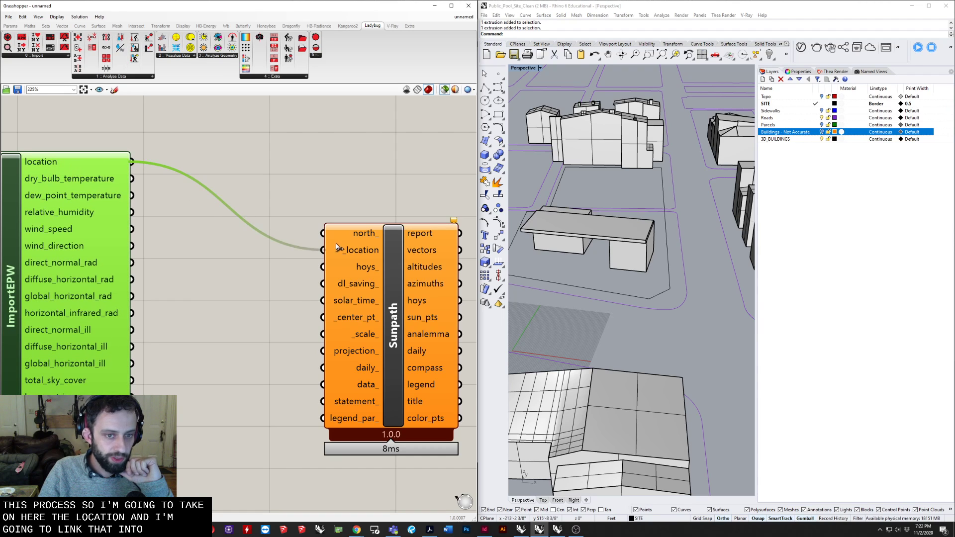
{"action": "right_click_drag", "start_coordinate": [350, 328], "coordinate": [201, 268]}
{"action": "scroll", "coordinate": [237, 267], "scroll_direction": "down", "scroll_amount": 2}
{"action": "right_click_drag", "start_coordinate": [249, 266], "coordinate": [412, 262]}
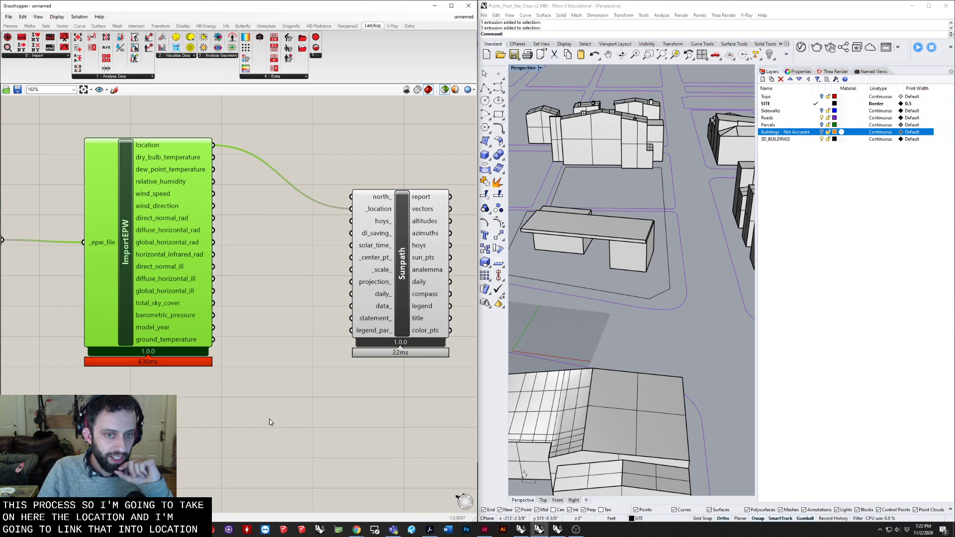
{"action": "right_click_drag", "start_coordinate": [248, 401], "coordinate": [165, 420]}
{"action": "left_click", "coordinate": [340, 280]}
{"action": "left_click_drag", "start_coordinate": [340, 280], "coordinate": [416, 279]}
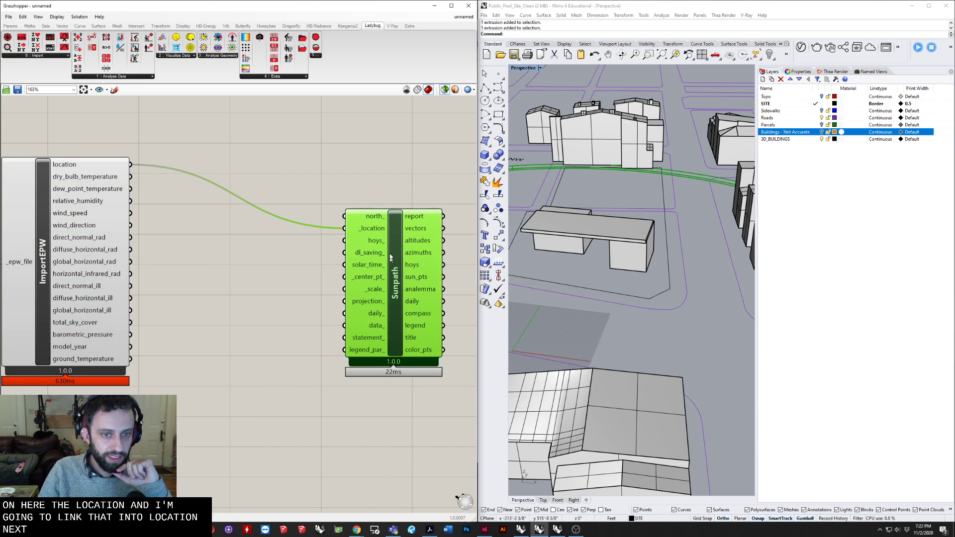
Check the description of Sunpath's hoys_ input and place an LB Analysis Period component below, between ImportEPW and Sunpath
{"action": "right_click_drag", "start_coordinate": [370, 243], "coordinate": [307, 217]}
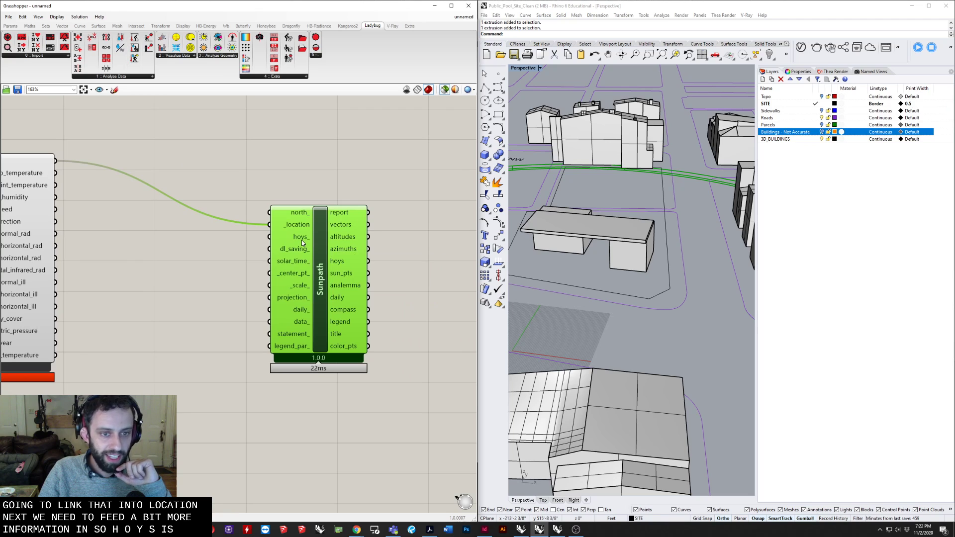
{"action": "mouse_move", "coordinate": [303, 237]}
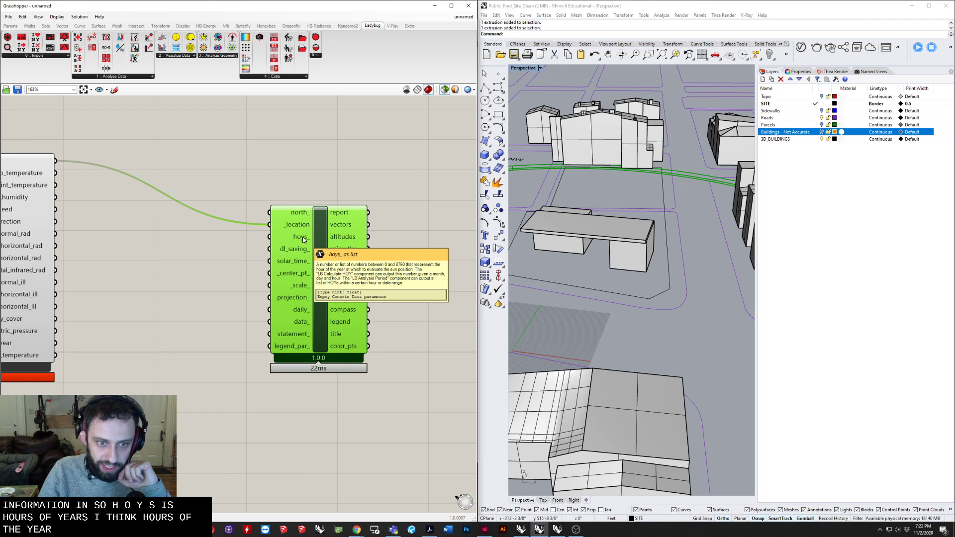
{"action": "right_click_drag", "start_coordinate": [211, 426], "coordinate": [267, 395]}
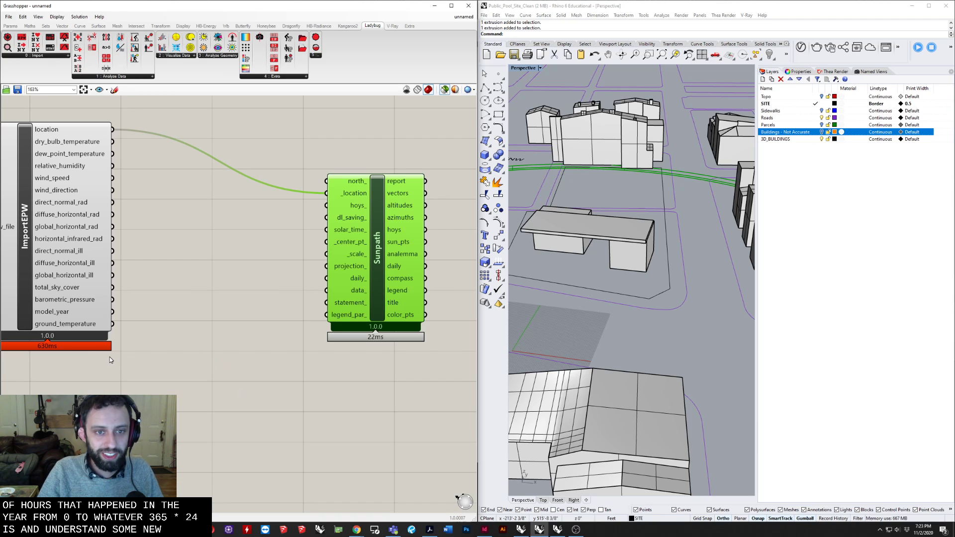
{"action": "right_click_drag", "start_coordinate": [105, 386], "coordinate": [157, 365]}
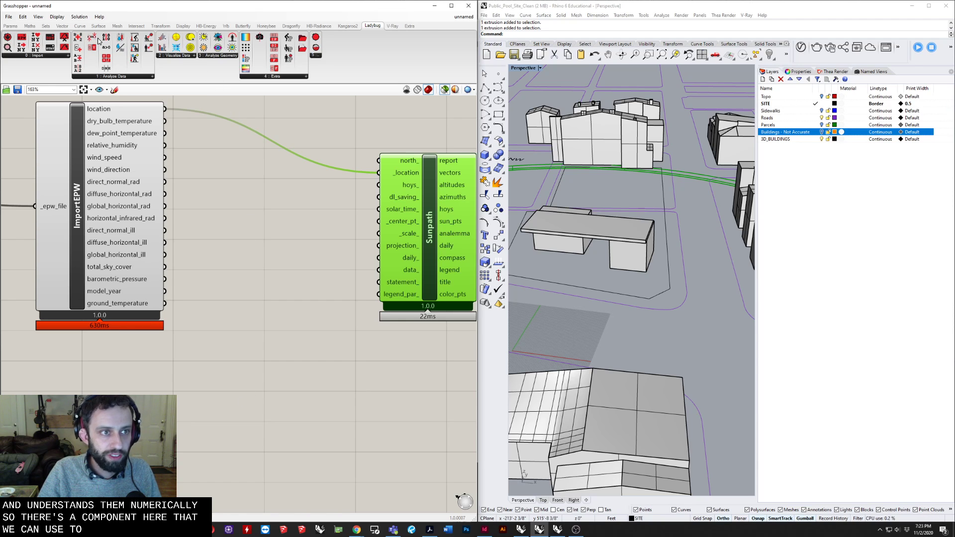
{"action": "left_click_drag", "start_coordinate": [94, 41], "coordinate": [284, 433]}
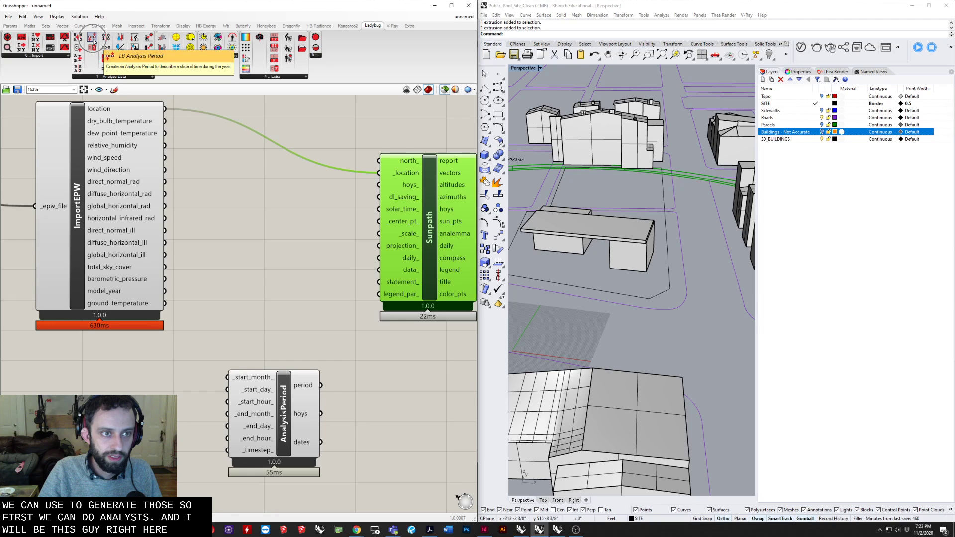
Search the component library for "lb ana" from an empty spot on the canvas, without placing anything
{"action": "right_click_drag", "start_coordinate": [117, 423], "coordinate": [159, 392]}
{"action": "double_click", "coordinate": [158, 392]}
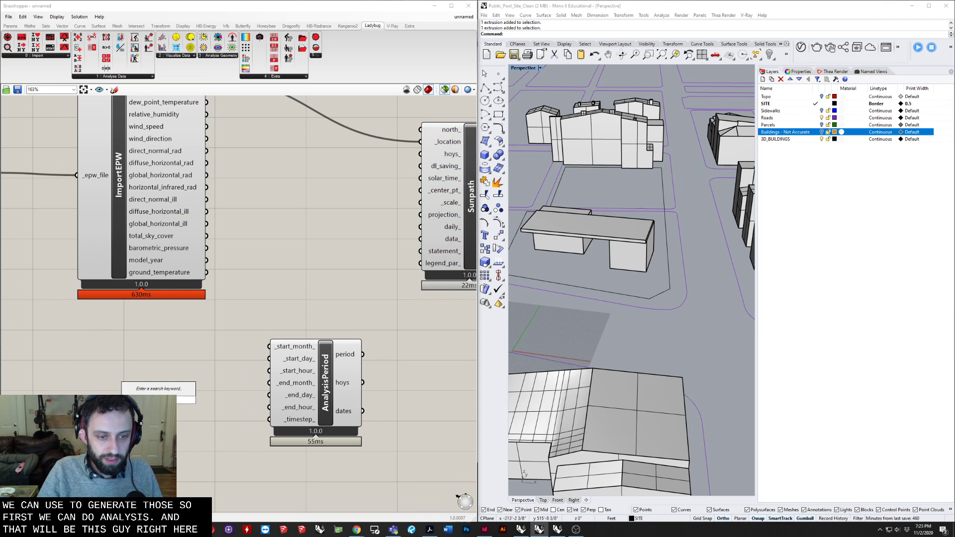
{"action": "left_click", "coordinate": [301, 298]}
{"action": "double_click", "coordinate": [300, 296]}
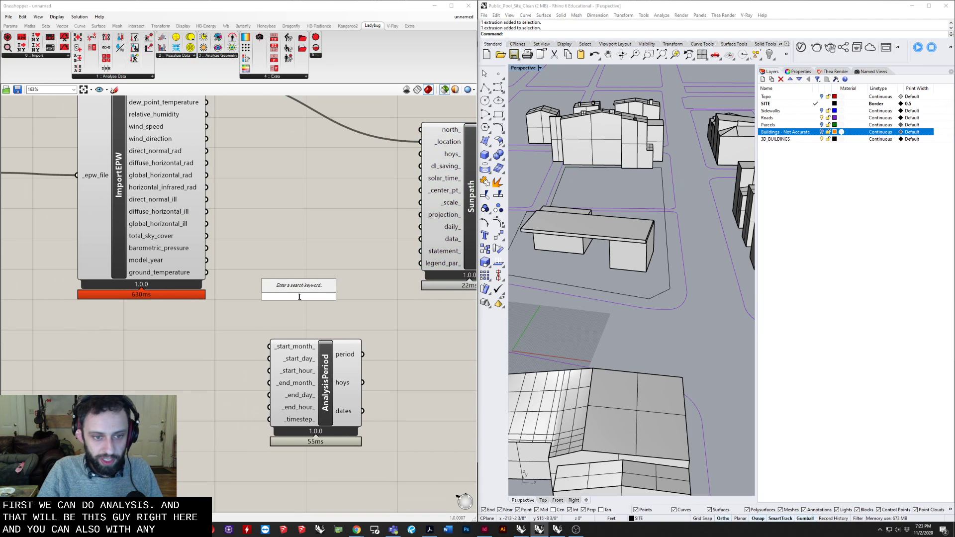
{"action": "type", "text": "lb ana"}
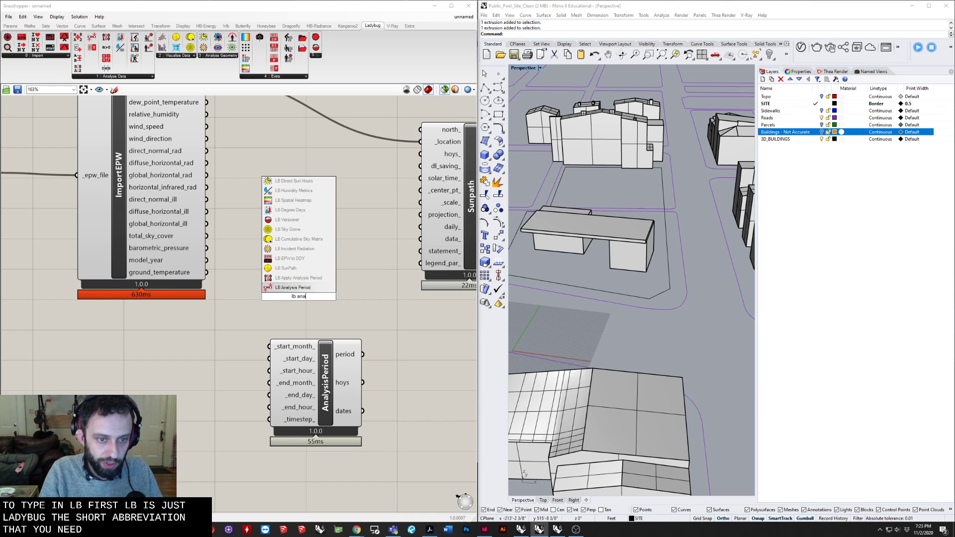
{"action": "key", "text": "Escape"}
Place a number slider with a value of 12 on the input side of the AnalysisPeriod component
{"action": "right_click_drag", "start_coordinate": [300, 385], "coordinate": [386, 337]}
{"action": "scroll", "coordinate": [312, 286], "scroll_direction": "up", "scroll_amount": 2}
{"action": "right_click_drag", "start_coordinate": [312, 289], "coordinate": [97, 231]}
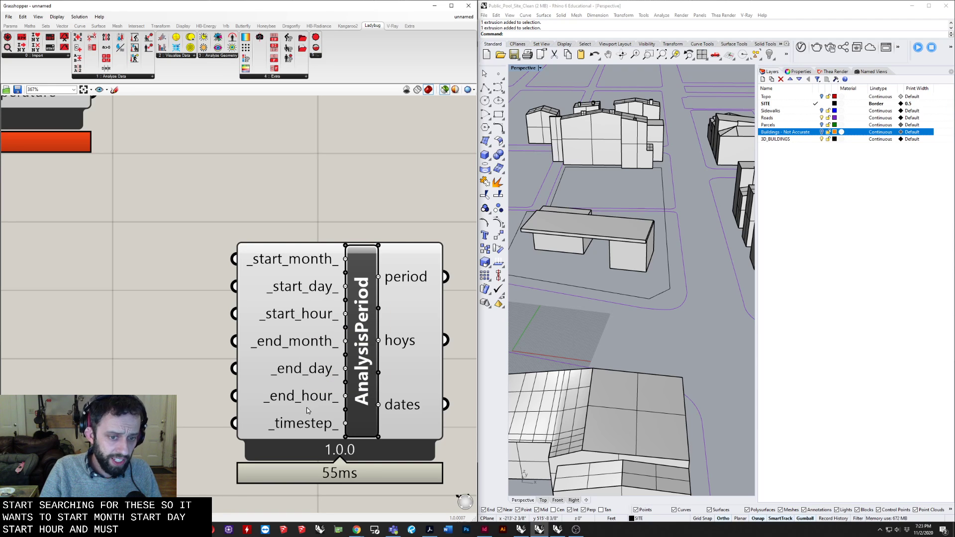
{"action": "right_click_drag", "start_coordinate": [307, 410], "coordinate": [353, 411]}
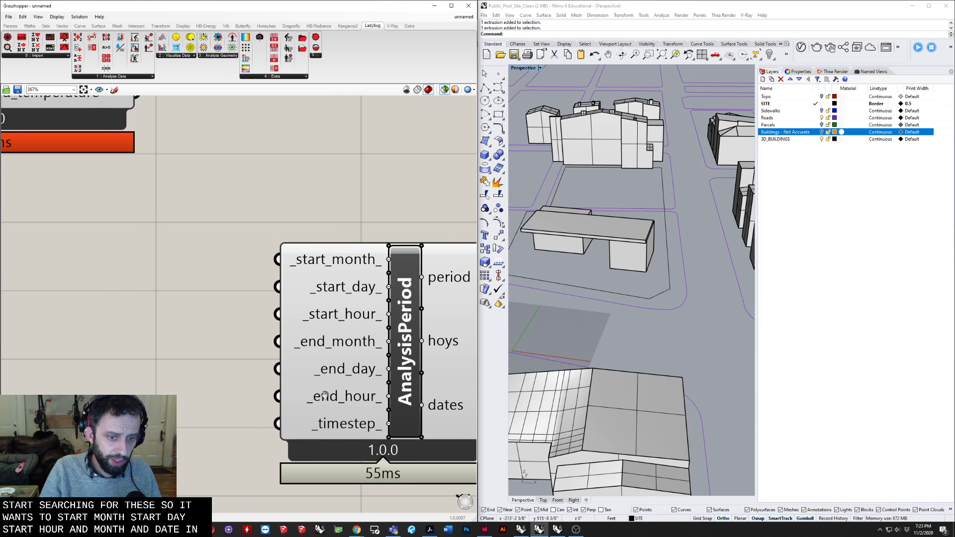
{"action": "double_click", "coordinate": [87, 282]}
{"action": "type", "text": "12"}
{"action": "key", "text": "Return"}
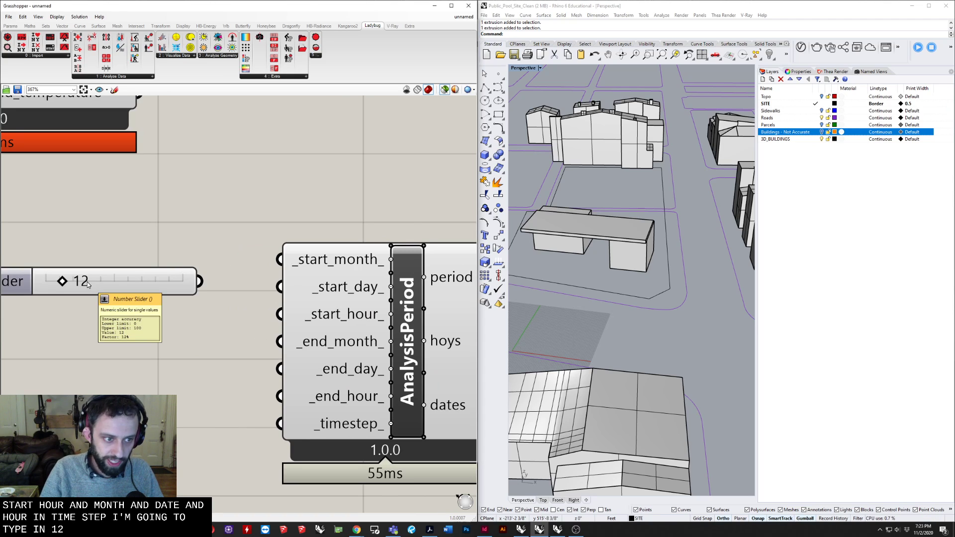
Set the new slider's maximum to 12 and connect it to AnalysisPeriod's _start_month_ input
{"action": "right_click_drag", "start_coordinate": [97, 282], "coordinate": [193, 282]}
{"action": "right_click", "coordinate": [192, 283]}
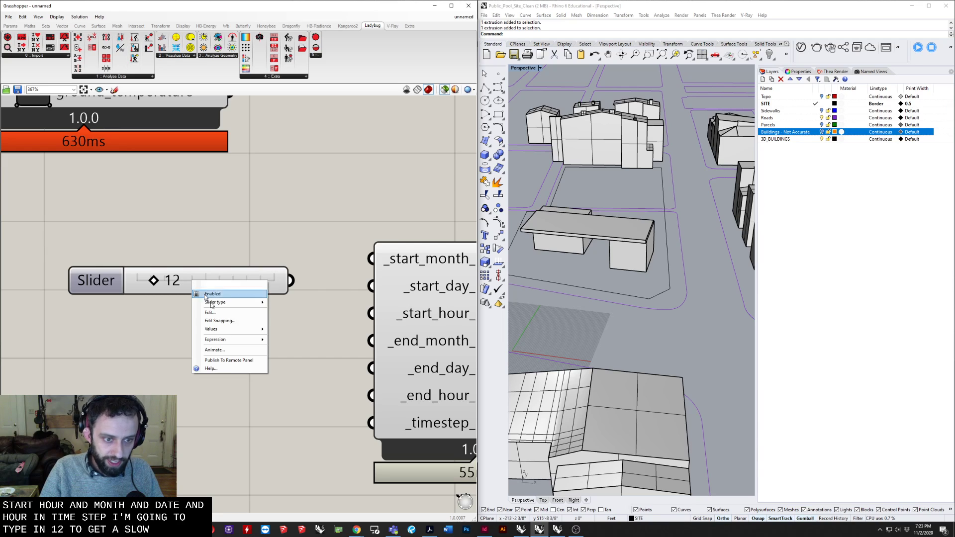
{"action": "left_click", "coordinate": [235, 313]}
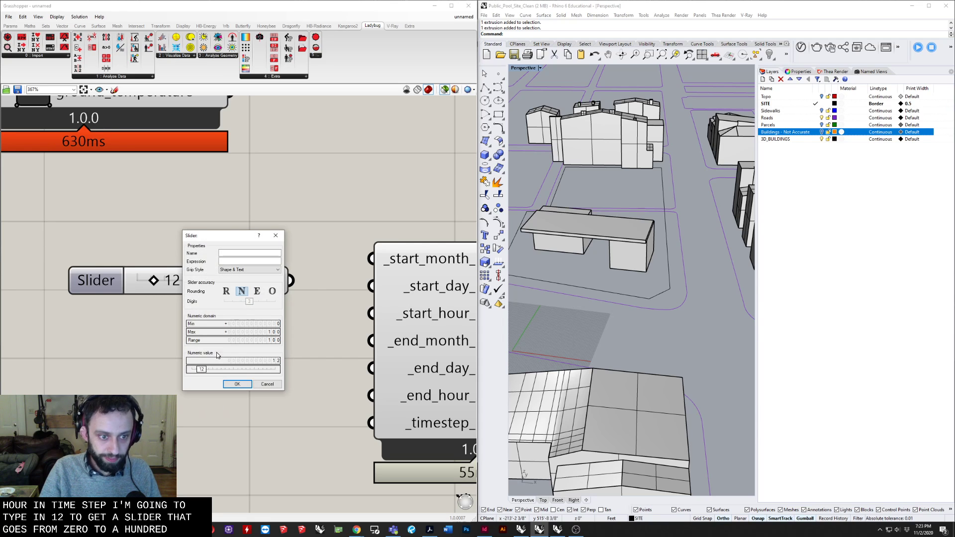
{"action": "double_click", "coordinate": [249, 332]}
{"action": "type", "text": "12"}
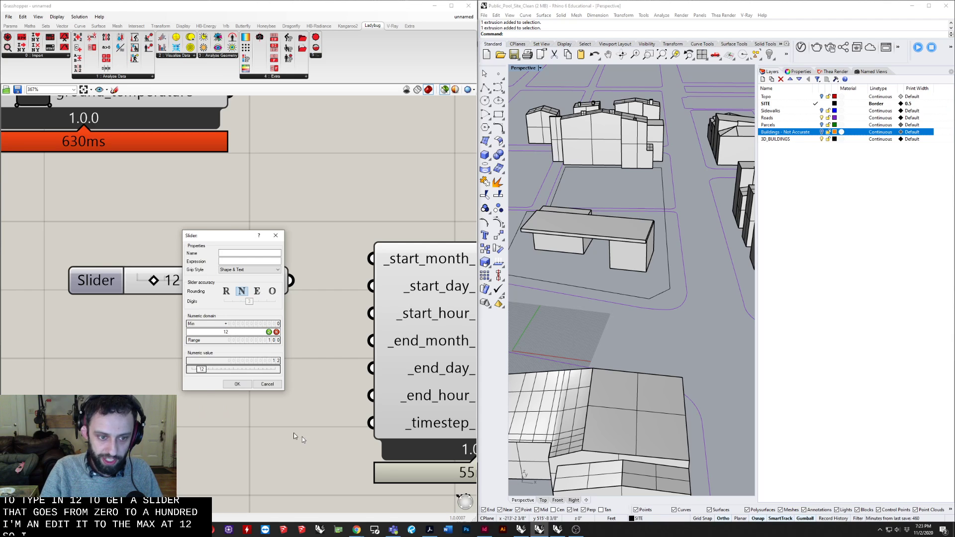
{"action": "left_click", "coordinate": [237, 384]}
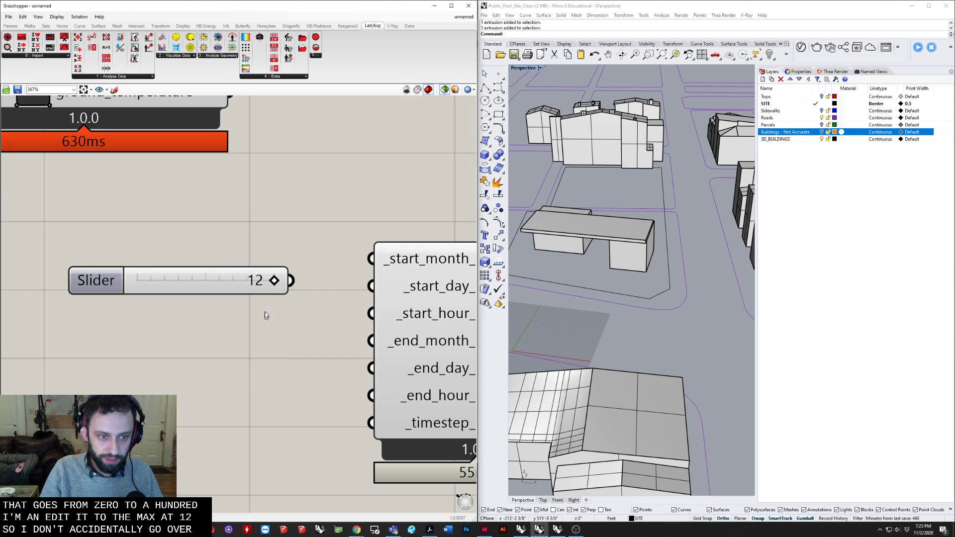
{"action": "left_click_drag", "start_coordinate": [291, 282], "coordinate": [222, 254]}
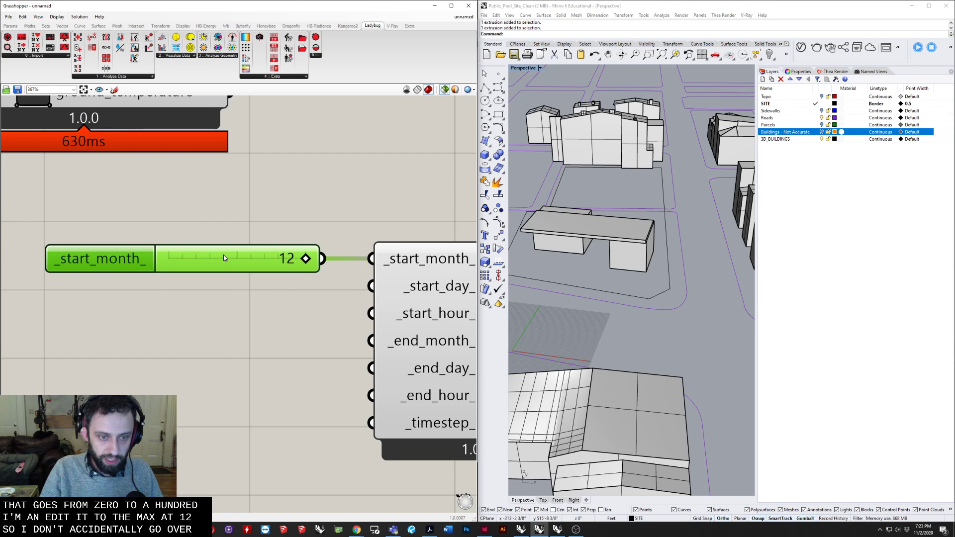
Duplicate the start month slider, place the copy below it and connect it to the _start_day_ input
{"action": "key", "text": "Delete"}
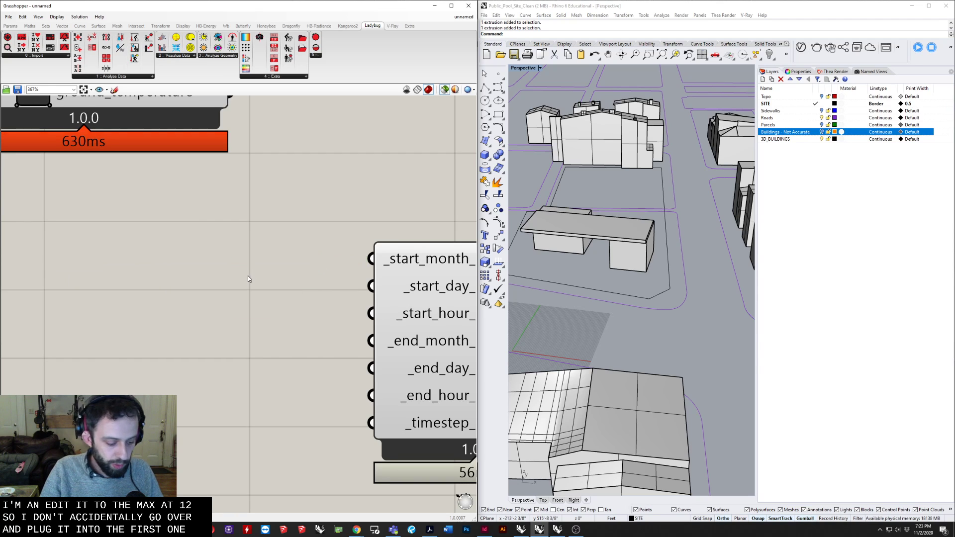
{"action": "key", "text": "ctrl+z"}
{"action": "key", "text": "ctrl+c"}
{"action": "key", "text": "ctrl+v"}
{"action": "left_click_drag", "start_coordinate": [244, 267], "coordinate": [230, 288]}
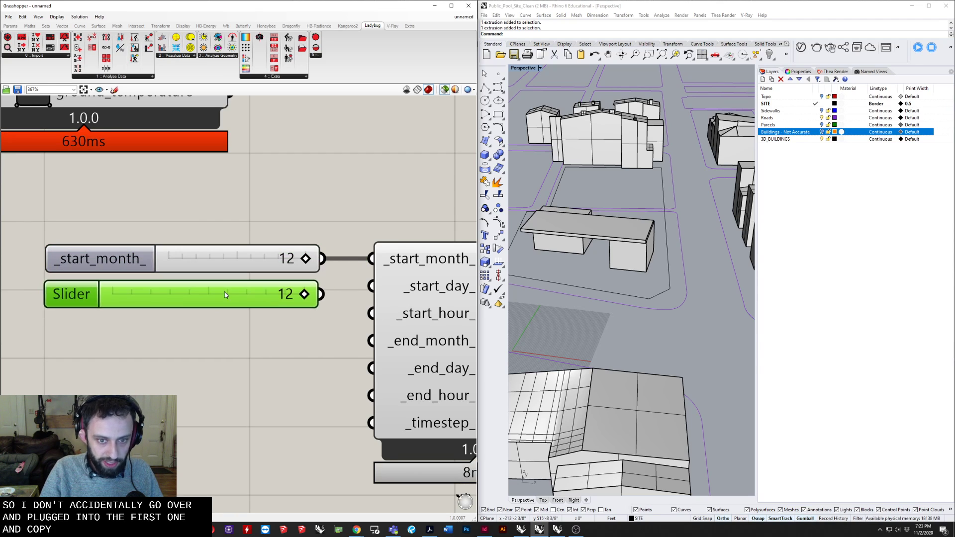
{"action": "left_click_drag", "start_coordinate": [359, 286], "coordinate": [372, 287]}
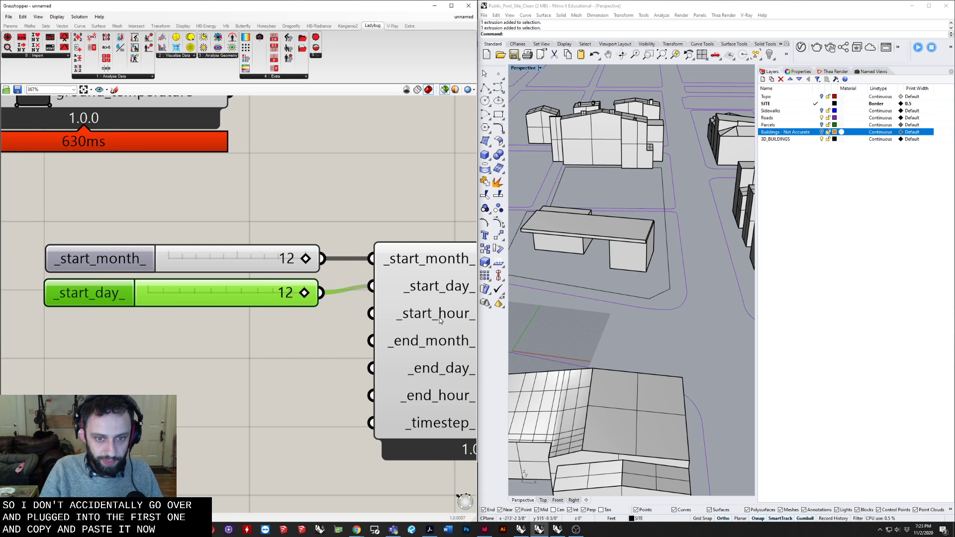
Set the start day slider's maximum to 31 and its value to 16
{"action": "right_click_drag", "start_coordinate": [430, 295], "coordinate": [390, 297]}
{"action": "right_click", "coordinate": [230, 304]}
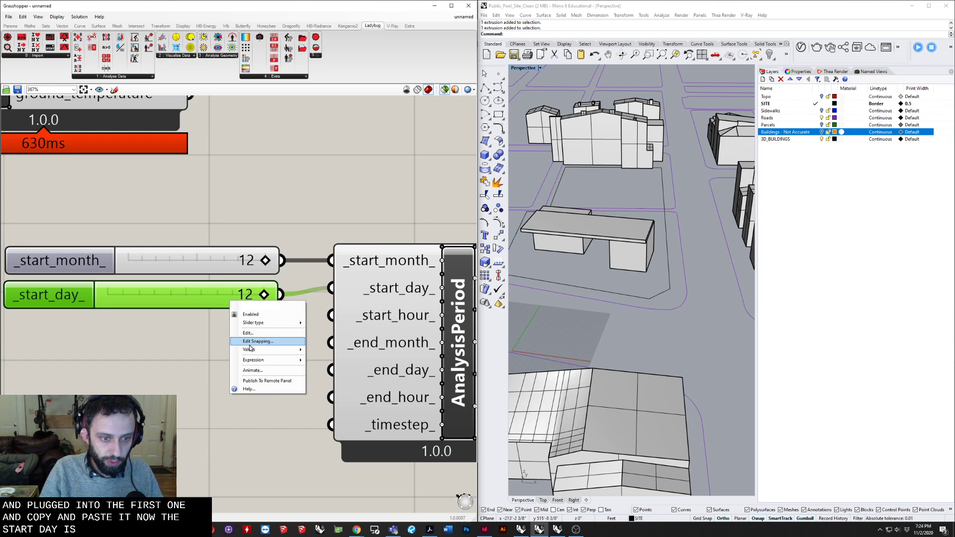
{"action": "left_click", "coordinate": [258, 331]}
{"action": "double_click", "coordinate": [251, 351]}
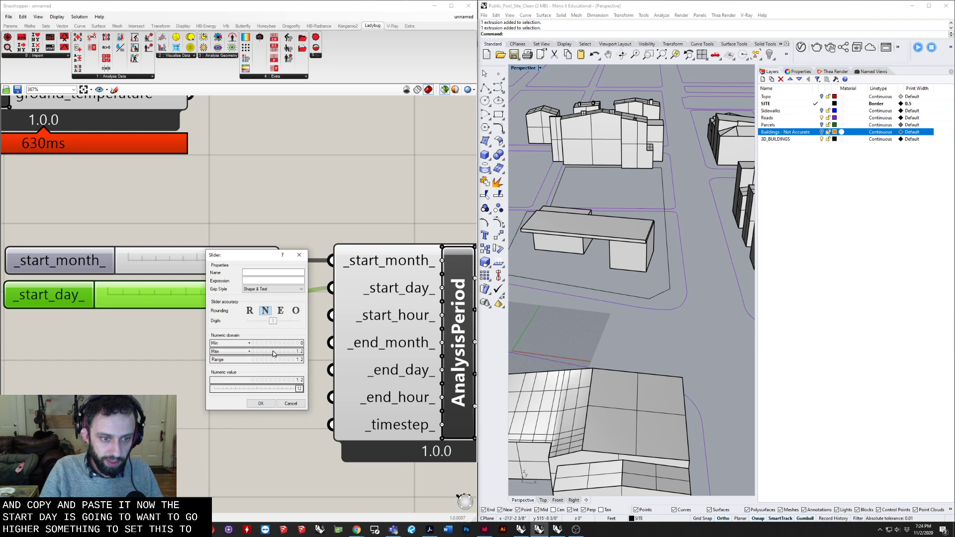
{"action": "type", "text": "31"}
{"action": "key", "text": "Return"}
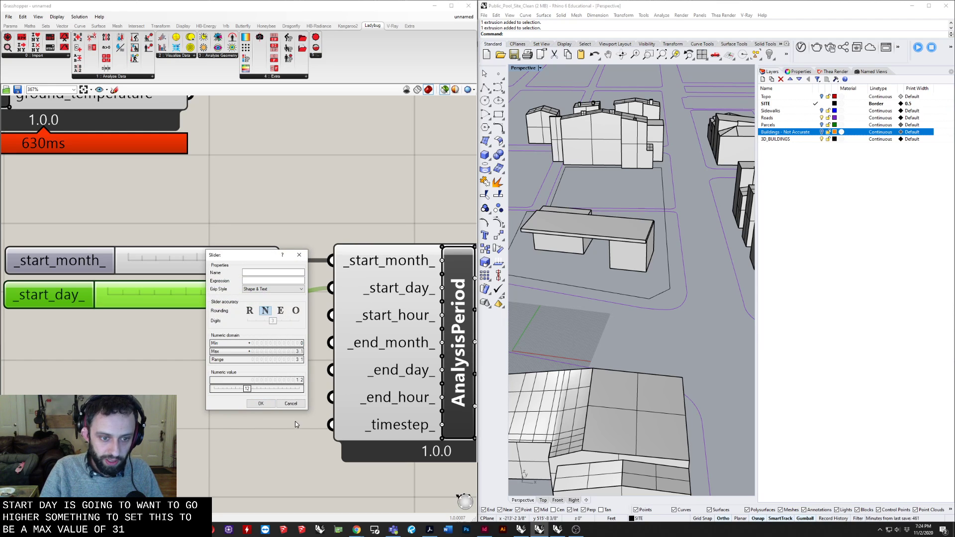
{"action": "left_click", "coordinate": [261, 403]}
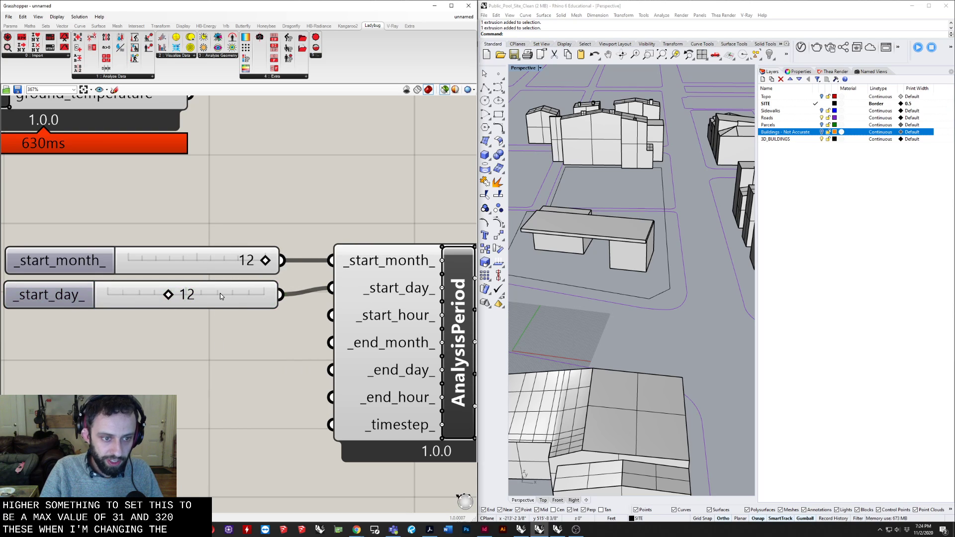
{"action": "mouse_move", "coordinate": [170, 297]}
{"action": "left_mouse_down"}
{"action": "mouse_move", "coordinate": [258, 297]}
{"action": "mouse_move", "coordinate": [122, 300]}
{"action": "mouse_move", "coordinate": [153, 302]}
{"action": "left_mouse_up"}
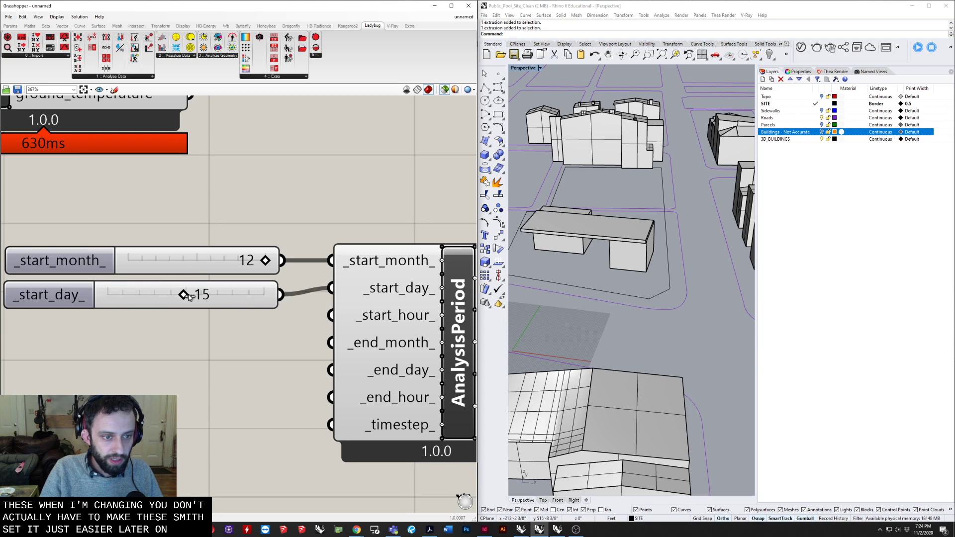
Duplicate the start day slider and place the copy directly below it
{"action": "left_click", "coordinate": [240, 299]}
{"action": "key", "text": "ctrl+c"}
{"action": "key", "text": "ctrl+v"}
{"action": "left_click_drag", "start_coordinate": [239, 299], "coordinate": [175, 303]}
{"action": "right_click", "coordinate": [240, 321]}
{"action": "left_click", "coordinate": [177, 328]}
Set the copied slider's maximum to 24 and connect it to AnalysisPeriod's _start_hour_ input
{"action": "right_click", "coordinate": [196, 341]}
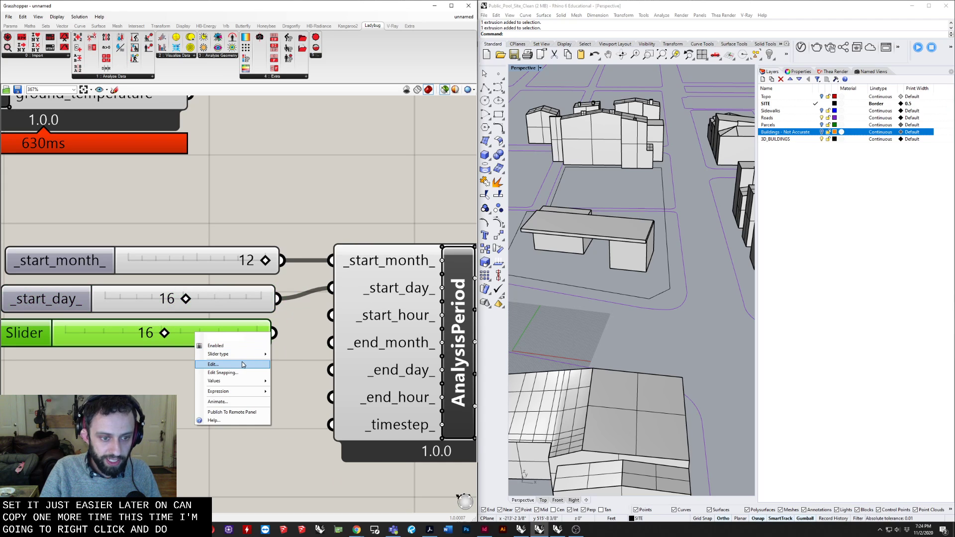
{"action": "left_click", "coordinate": [243, 364]}
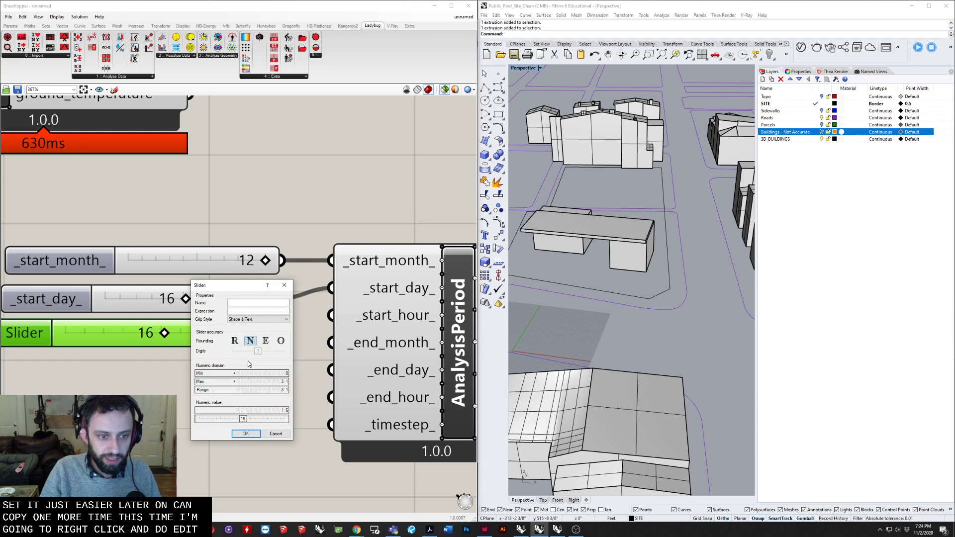
{"action": "double_click", "coordinate": [266, 382]}
{"action": "type", "text": "24"}
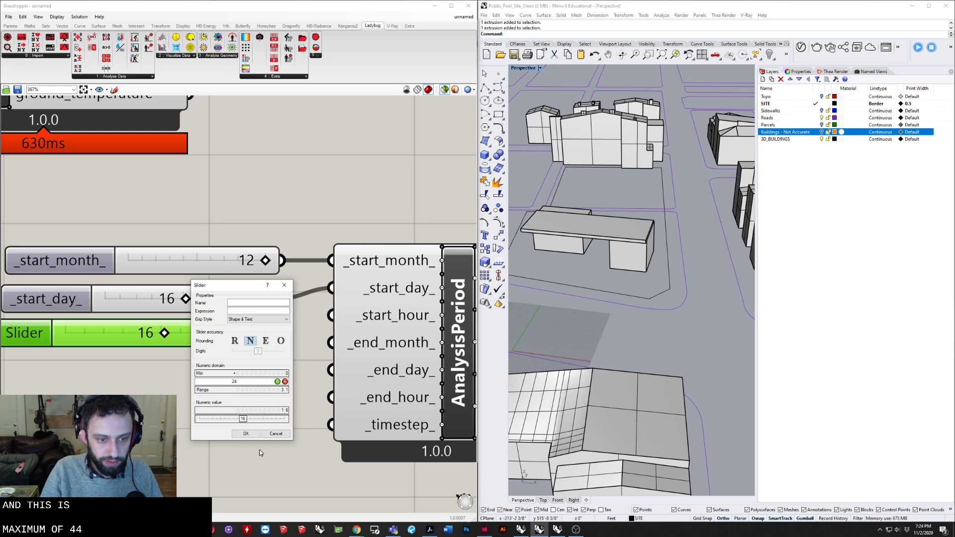
{"action": "key", "text": "Return"}
{"action": "left_click", "coordinate": [249, 434]}
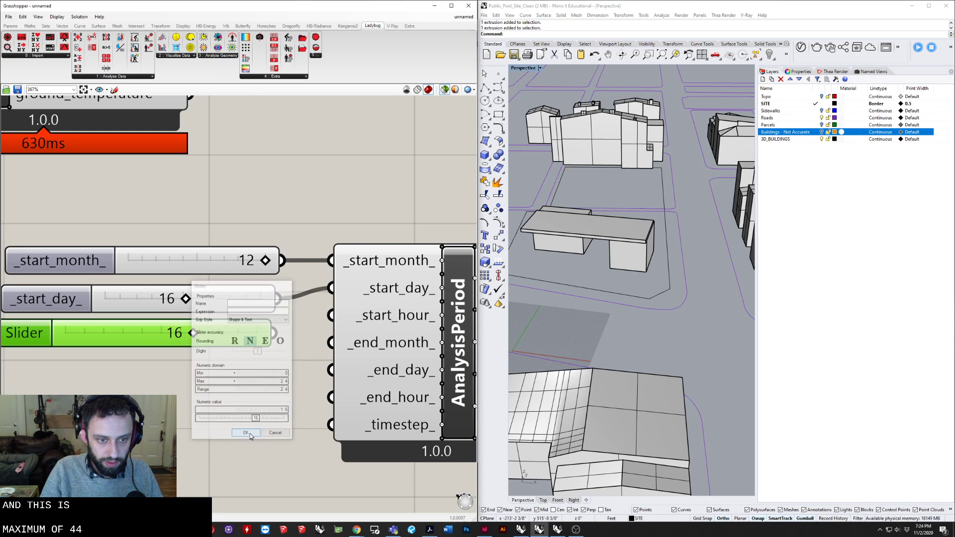
{"action": "left_click_drag", "start_coordinate": [351, 316], "coordinate": [352, 317]}
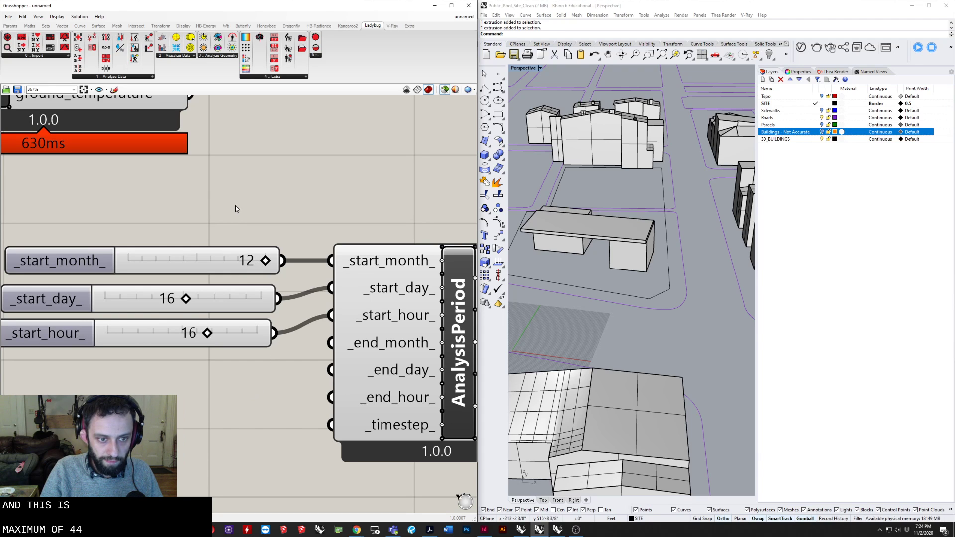
Duplicate the three start sliders below the originals and connect the copies to the _end_month_, _end_day_ and _end_hour_ inputs
{"action": "left_click_drag", "start_coordinate": [236, 205], "coordinate": [181, 356]}
{"action": "key", "text": "ctrl+c"}
{"action": "key", "text": "ctrl+v"}
{"action": "left_click_drag", "start_coordinate": [240, 311], "coordinate": [223, 406]}
{"action": "left_click_drag", "start_coordinate": [277, 370], "coordinate": [330, 370]}
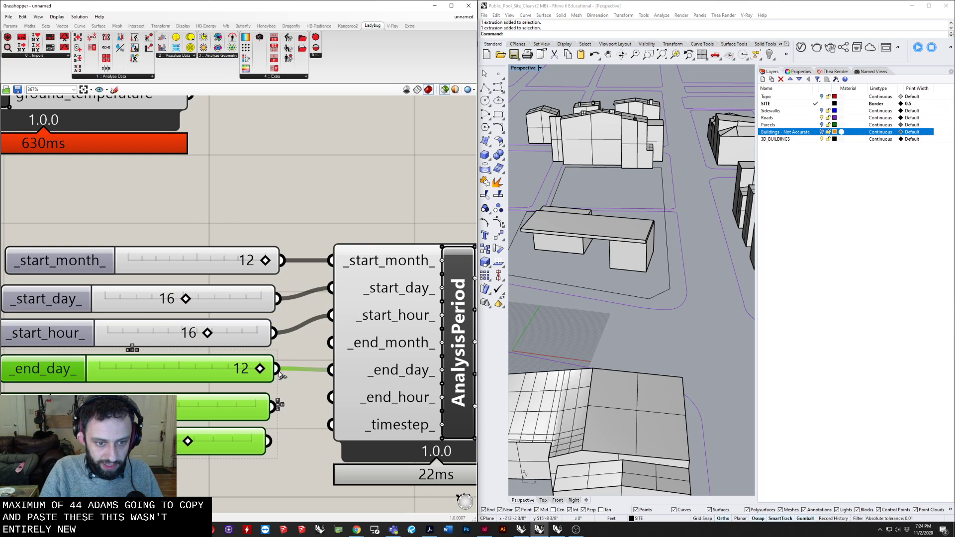
{"action": "left_click_drag", "start_coordinate": [332, 382], "coordinate": [331, 371]}
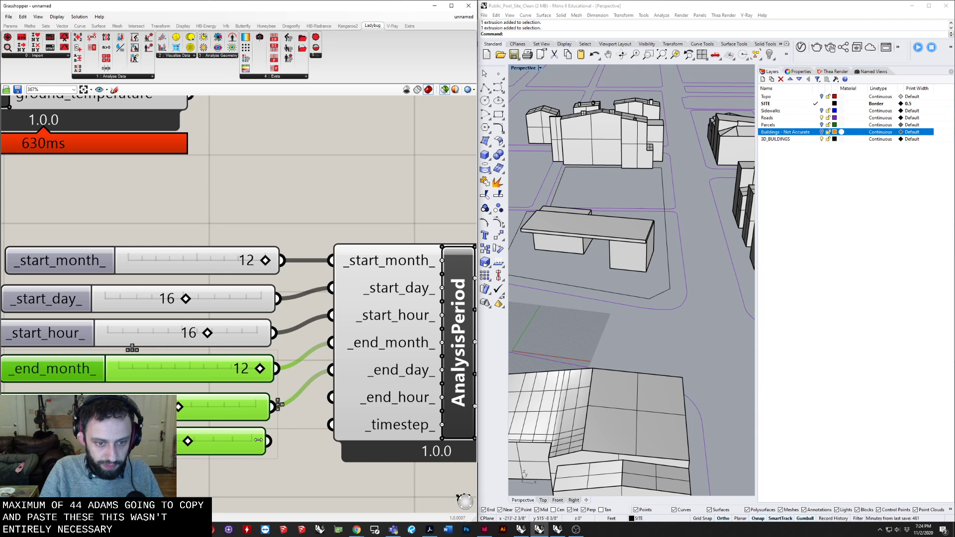
{"action": "left_click_drag", "start_coordinate": [270, 441], "coordinate": [326, 404]}
Align all six sliders into an even column and shift the group slightly up and away from AnalysisPeriod
{"action": "right_click_drag", "start_coordinate": [295, 419], "coordinate": [330, 389]}
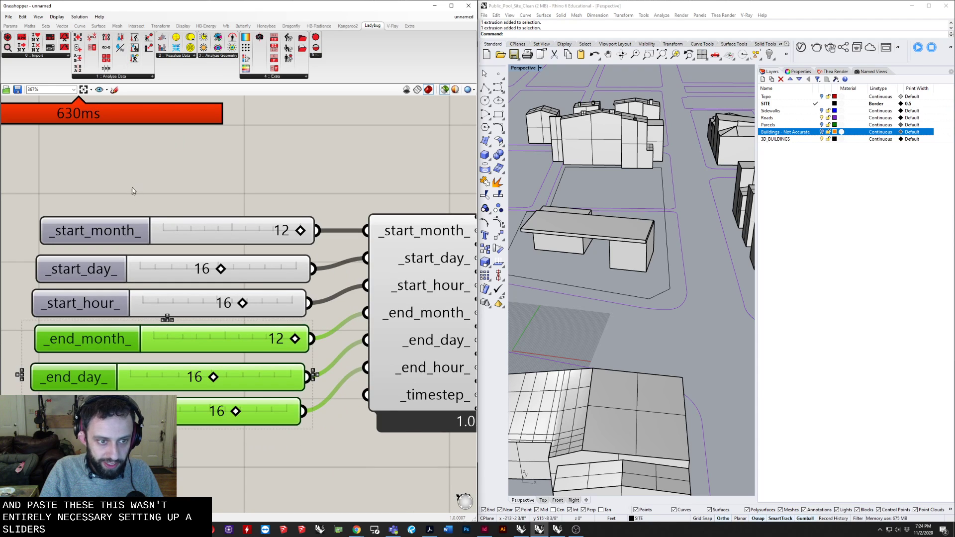
{"action": "left_click_drag", "start_coordinate": [142, 181], "coordinate": [97, 431]}
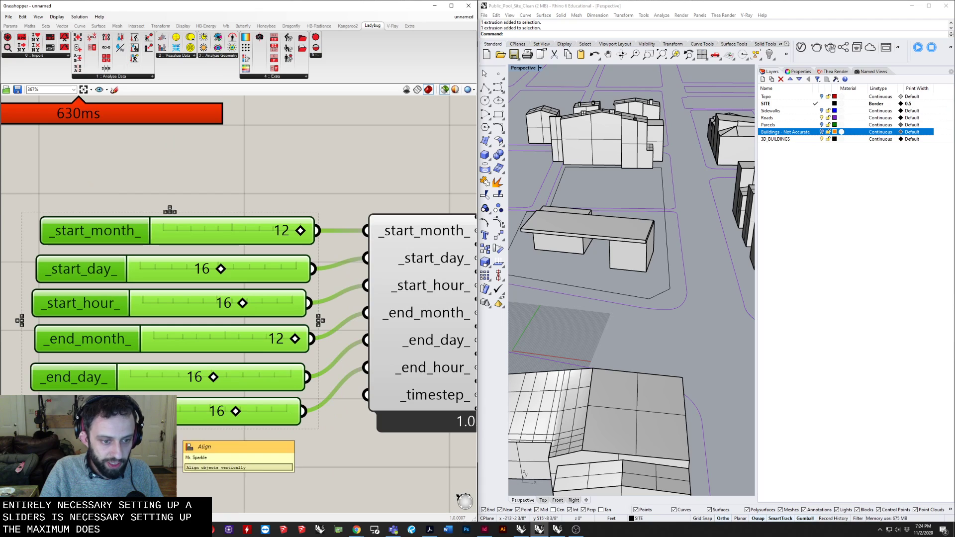
{"action": "left_click", "coordinate": [173, 429]}
{"action": "left_click", "coordinate": [177, 433]}
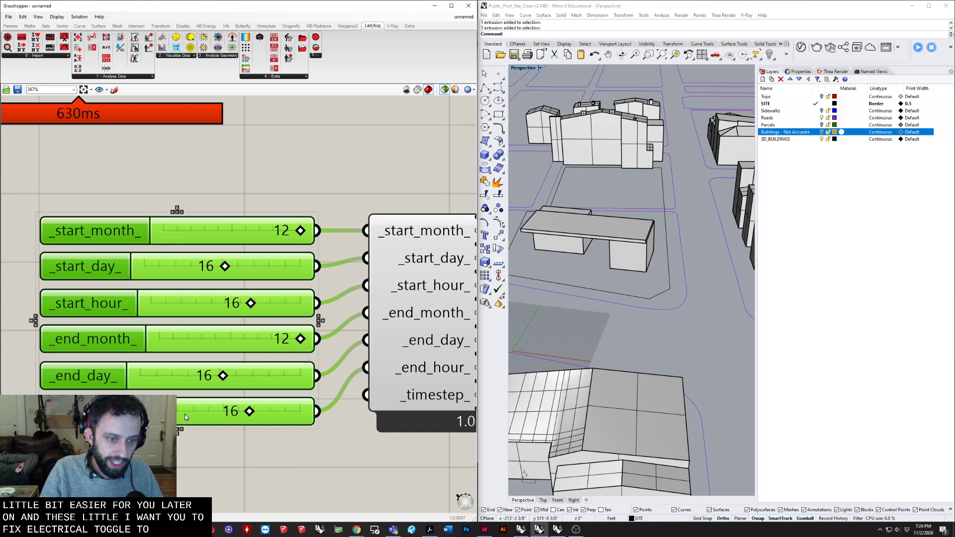
{"action": "left_click_drag", "start_coordinate": [185, 417], "coordinate": [177, 405]}
Set the start month slider to 1, the start day slider to 1 and the start hour slider to 8
{"action": "right_click_drag", "start_coordinate": [277, 220], "coordinate": [313, 269]}
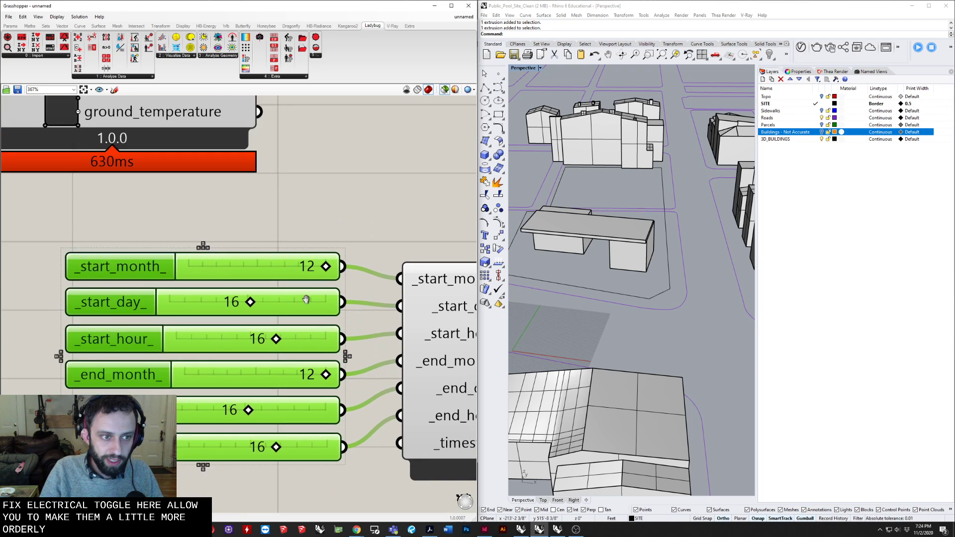
{"action": "left_click_drag", "start_coordinate": [327, 268], "coordinate": [201, 269]}
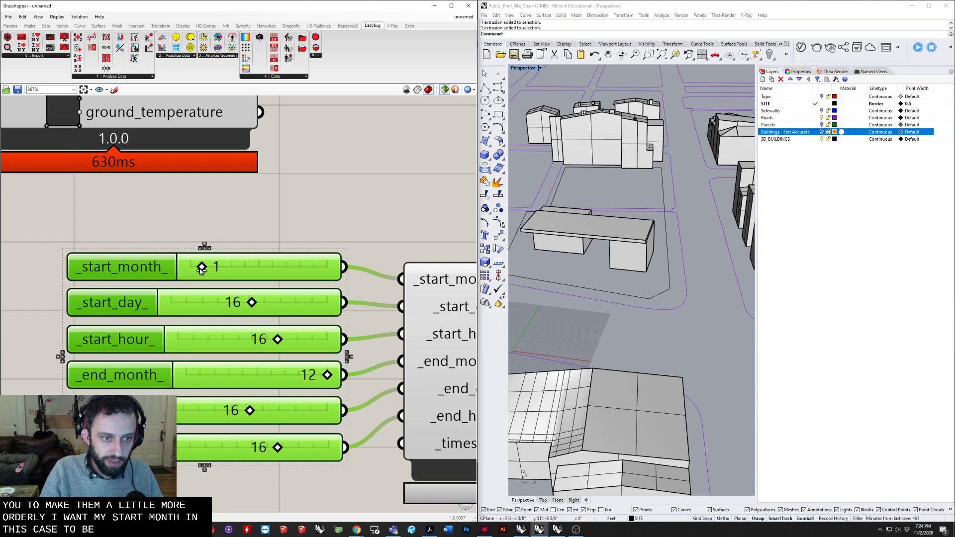
{"action": "right_click_drag", "start_coordinate": [262, 239], "coordinate": [256, 239]}
{"action": "left_click", "coordinate": [256, 237]}
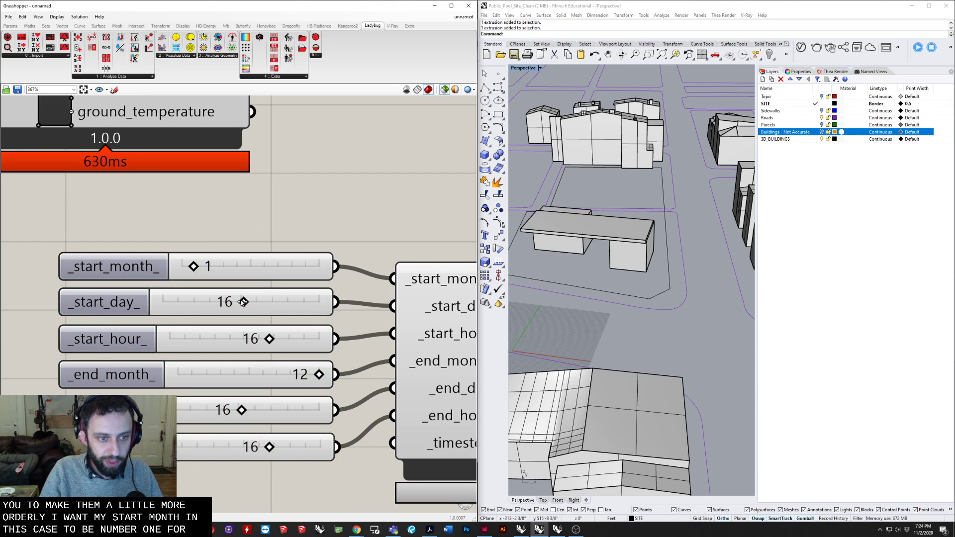
{"action": "left_click_drag", "start_coordinate": [243, 302], "coordinate": [182, 302]}
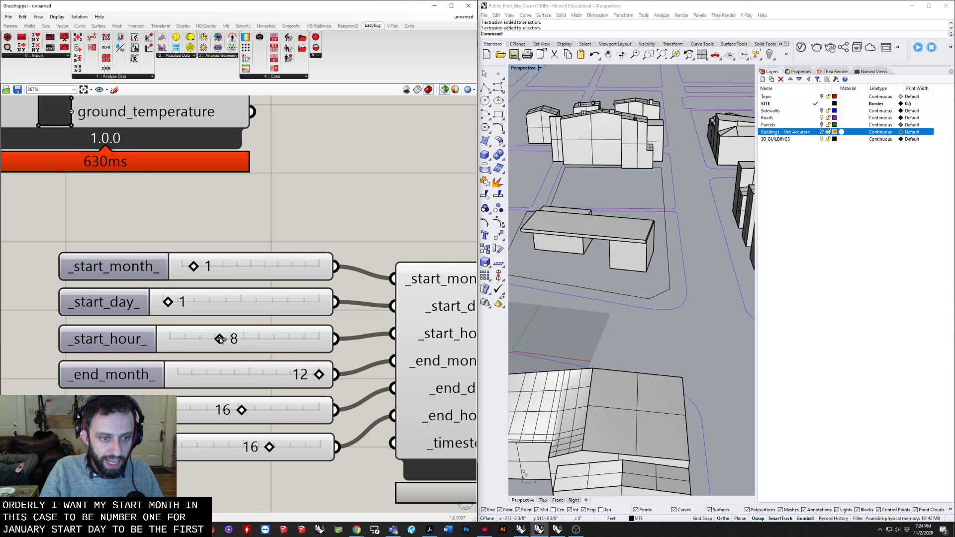
{"action": "left_click_drag", "start_coordinate": [220, 339], "coordinate": [213, 338]}
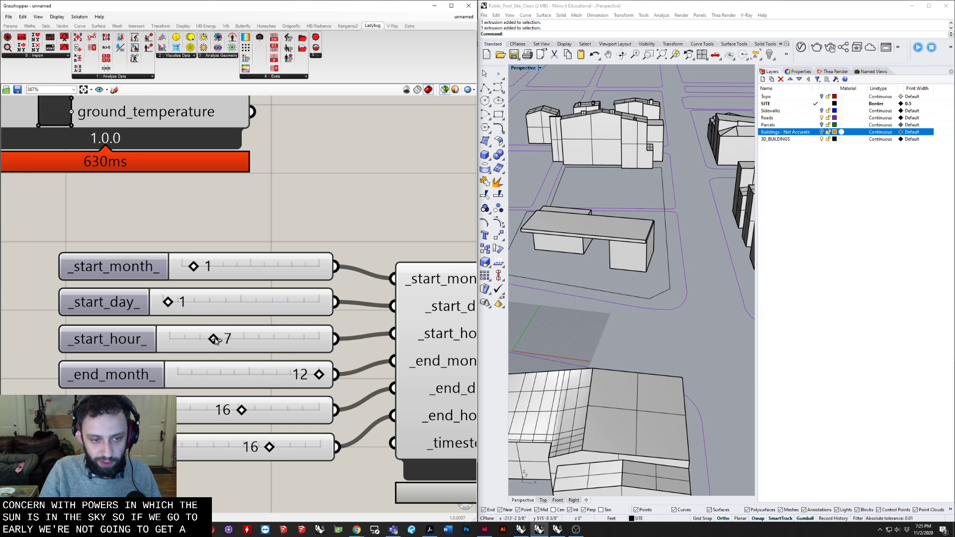
{"action": "left_click_drag", "start_coordinate": [213, 340], "coordinate": [220, 339]}
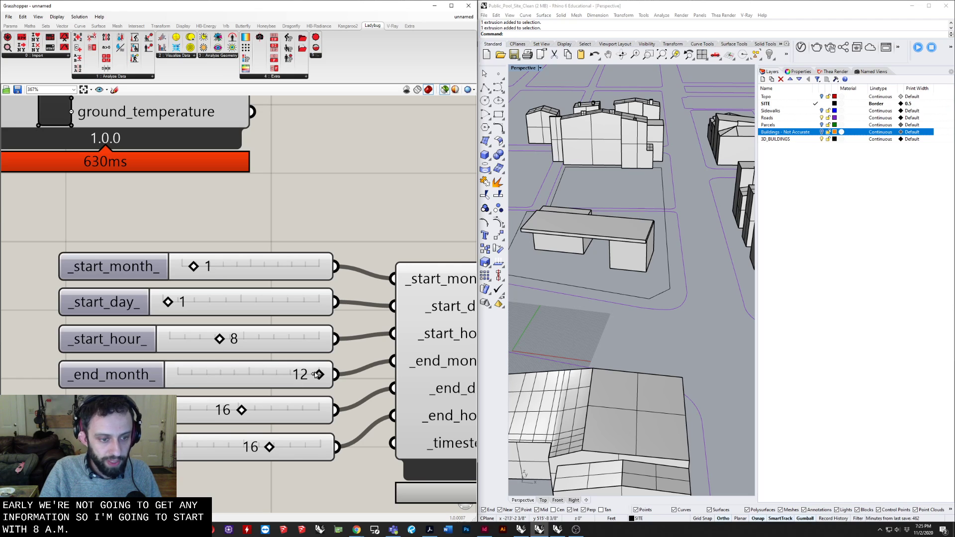
Set the end day slider to 31 and the end hour slider to 17
{"action": "left_click_drag", "start_coordinate": [243, 411], "coordinate": [330, 415]}
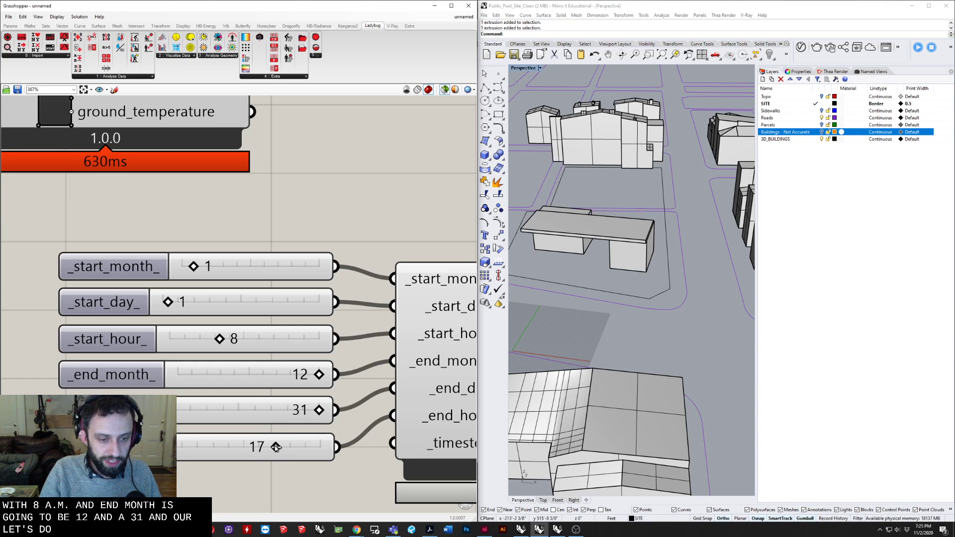
{"action": "right_click_drag", "start_coordinate": [275, 448], "coordinate": [249, 441]}
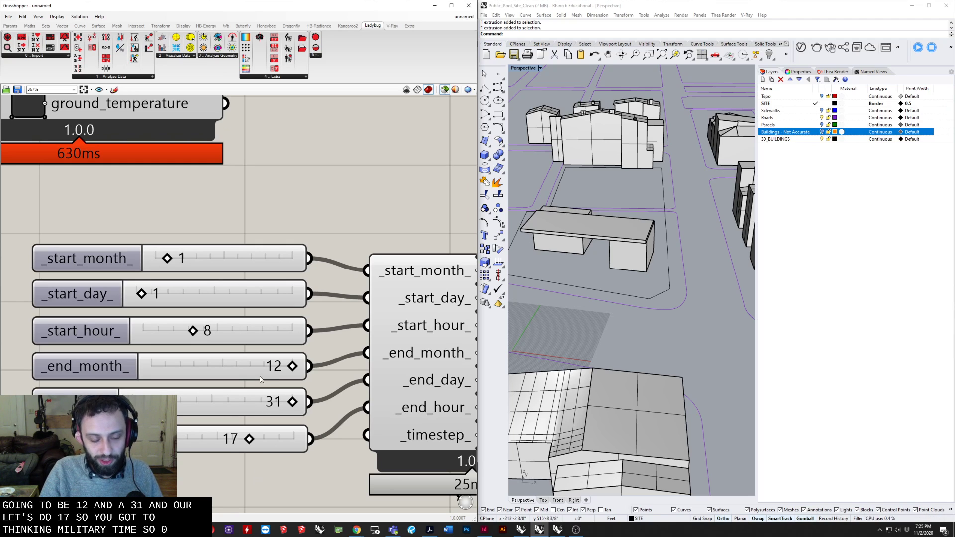
Connect AnalysisPeriod's hoys output to Sunpath's hoys_ input
{"action": "right_click_drag", "start_coordinate": [462, 355], "coordinate": [253, 373]}
{"action": "scroll", "coordinate": [252, 373], "scroll_direction": "down", "scroll_amount": 3}
{"action": "right_click", "coordinate": [243, 371]}
{"action": "left_click", "coordinate": [264, 288]}
{"action": "scroll", "coordinate": [253, 305], "scroll_direction": "down", "scroll_amount": 3}
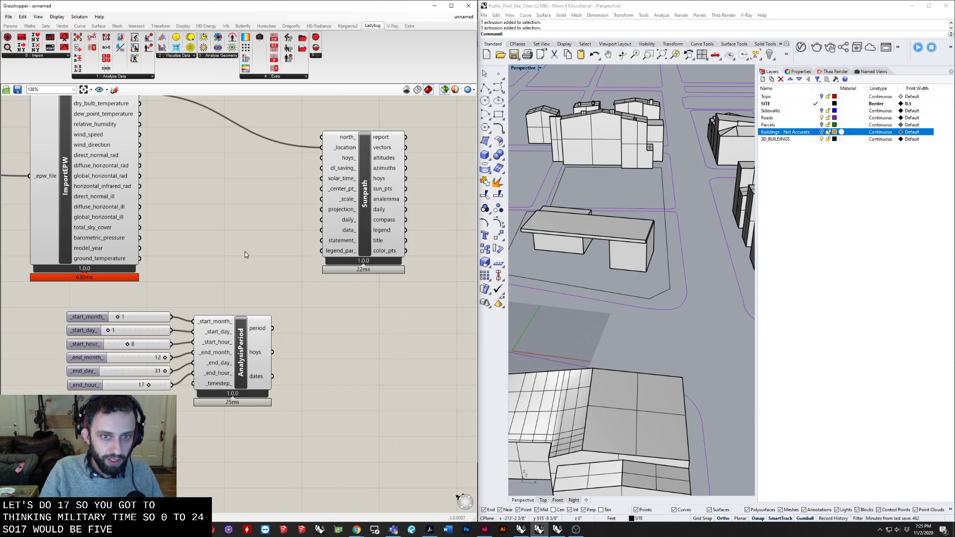
{"action": "scroll", "coordinate": [254, 374], "scroll_direction": "up", "scroll_amount": 2}
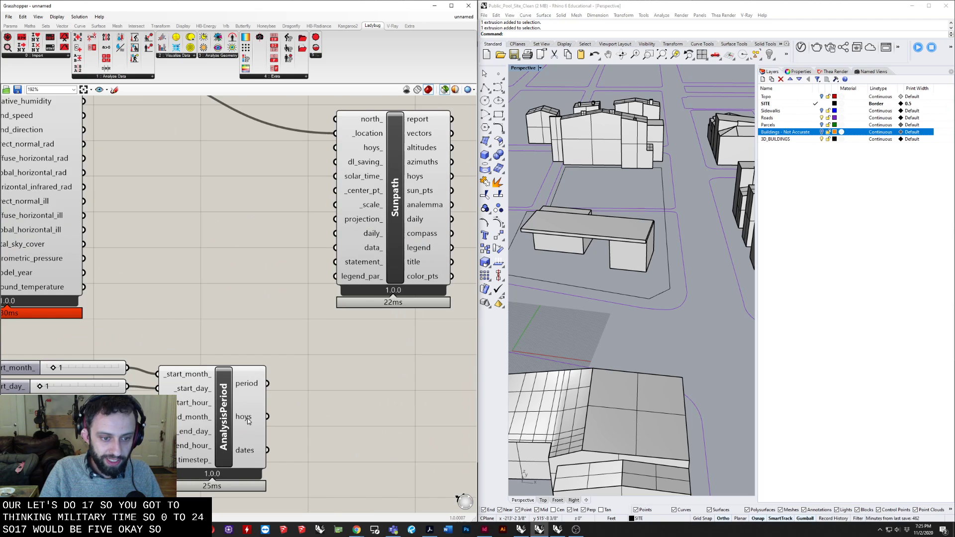
{"action": "mouse_move", "coordinate": [248, 421]}
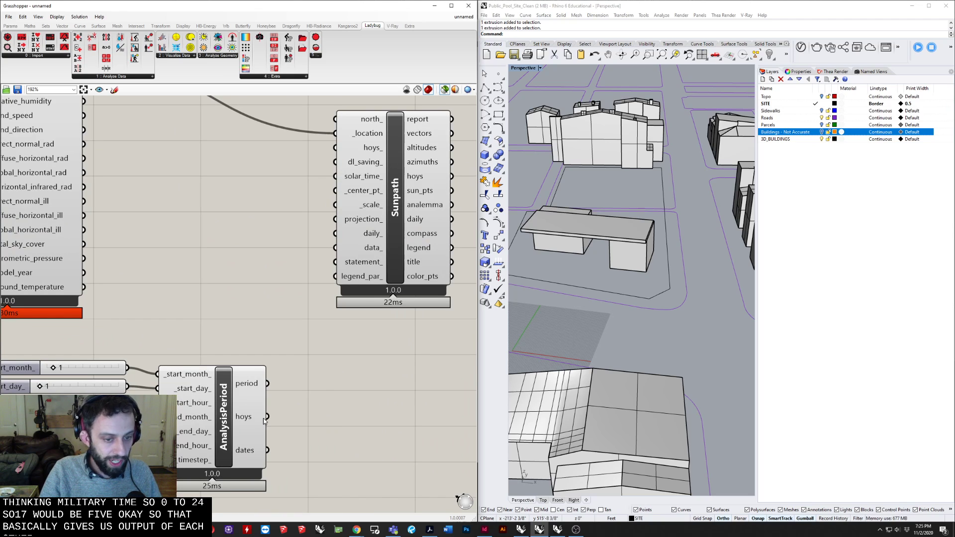
{"action": "left_click_drag", "start_coordinate": [267, 417], "coordinate": [334, 148]}
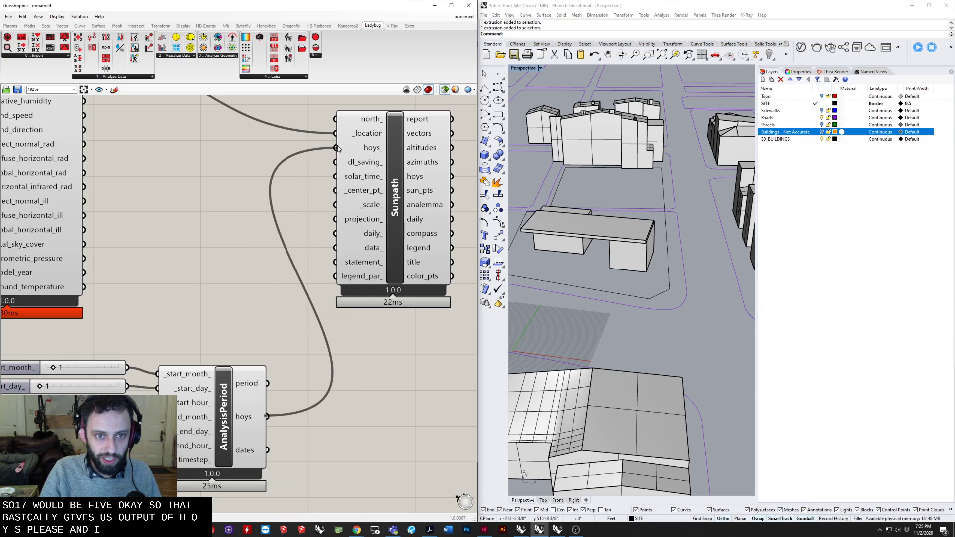
Select the Sunpath component and examine the year-round sun positions over the site model from several angles
{"action": "right_click_drag", "start_coordinate": [325, 204], "coordinate": [170, 267]}
{"action": "scroll", "coordinate": [225, 250], "scroll_direction": "down", "scroll_amount": 1}
{"action": "left_click", "coordinate": [239, 229]}
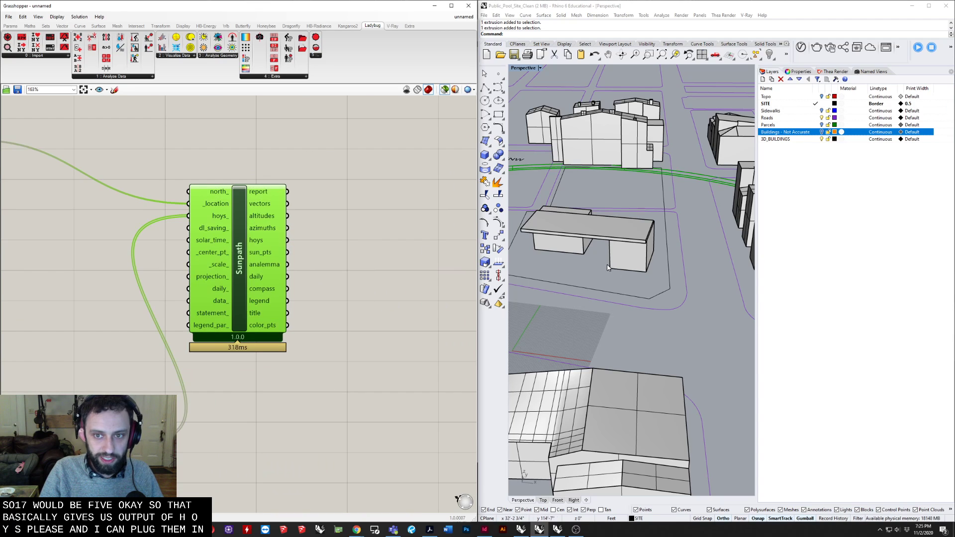
{"action": "scroll", "coordinate": [641, 239], "scroll_direction": "down", "scroll_amount": 7}
{"action": "right_click_drag", "start_coordinate": [701, 244], "coordinate": [598, 298]}
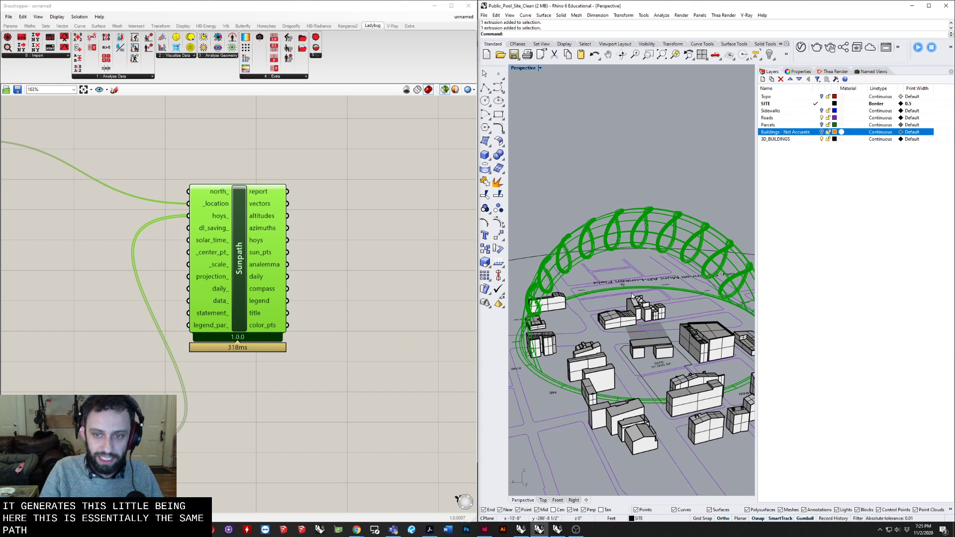
{"action": "right_click_drag", "start_coordinate": [664, 249], "coordinate": [616, 245]}
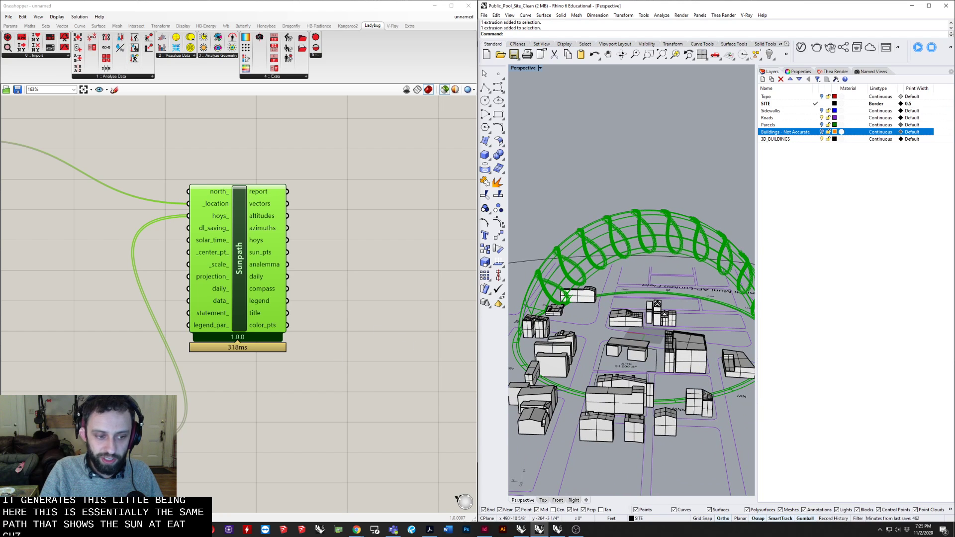
{"action": "right_click_drag", "start_coordinate": [45, 469], "coordinate": [150, 390]}
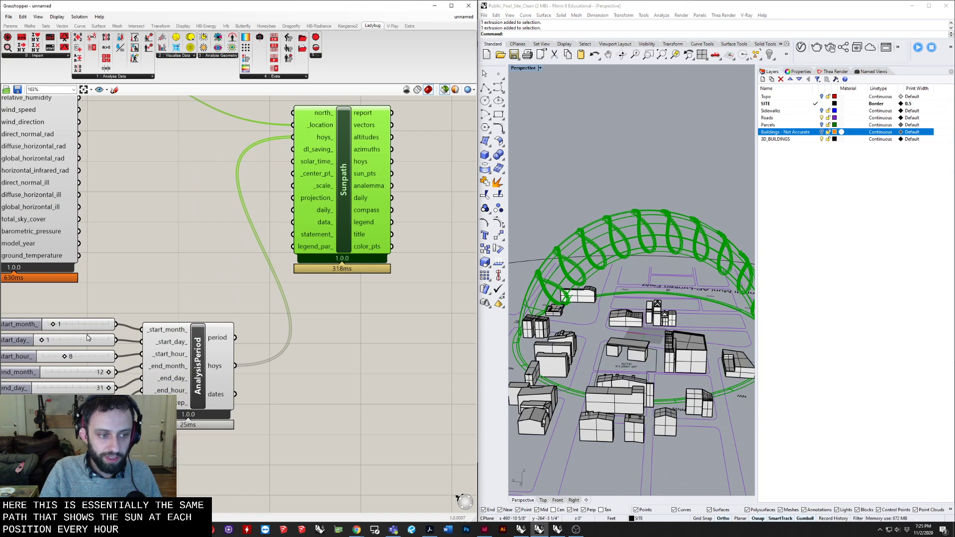
{"action": "right_click_drag", "start_coordinate": [87, 338], "coordinate": [141, 327]}
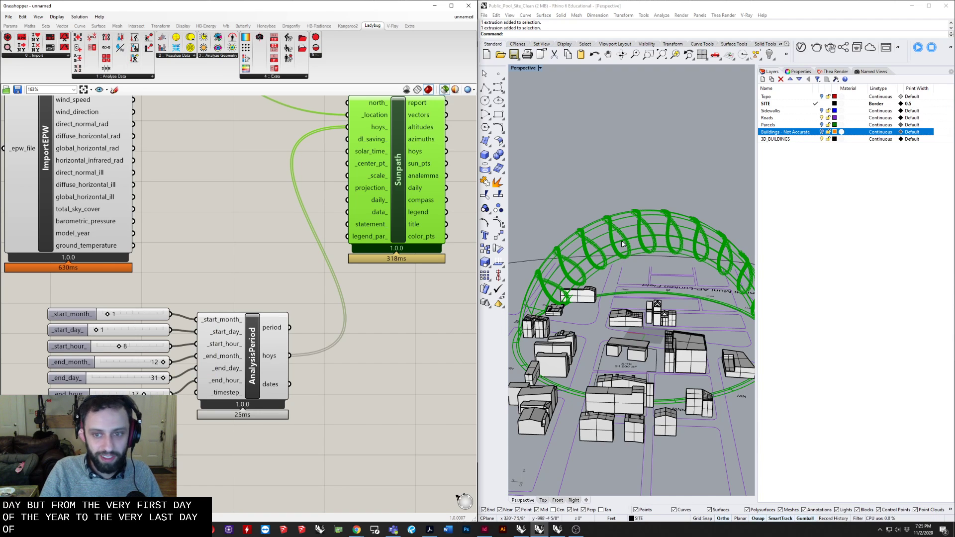
{"action": "right_click_drag", "start_coordinate": [622, 234], "coordinate": [701, 235]}
{"action": "scroll", "coordinate": [703, 247], "scroll_direction": "up", "scroll_amount": 8}
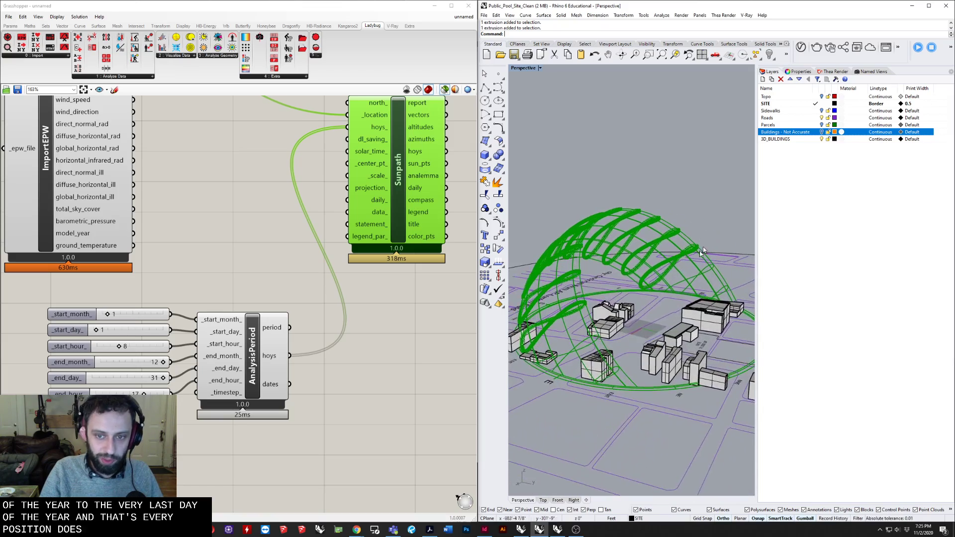
{"action": "scroll", "coordinate": [612, 257], "scroll_direction": "down", "scroll_amount": 8}
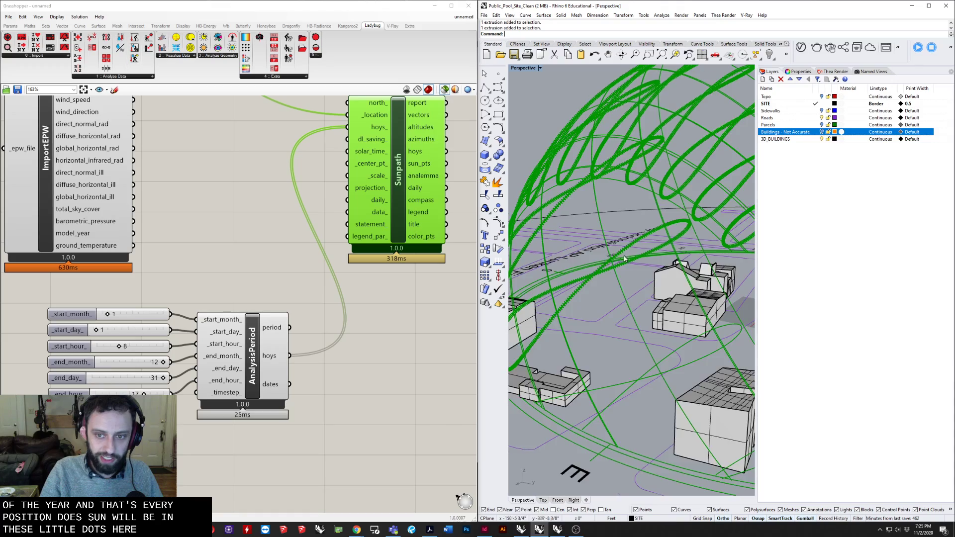
{"action": "right_click_drag", "start_coordinate": [626, 253], "coordinate": [577, 256]}
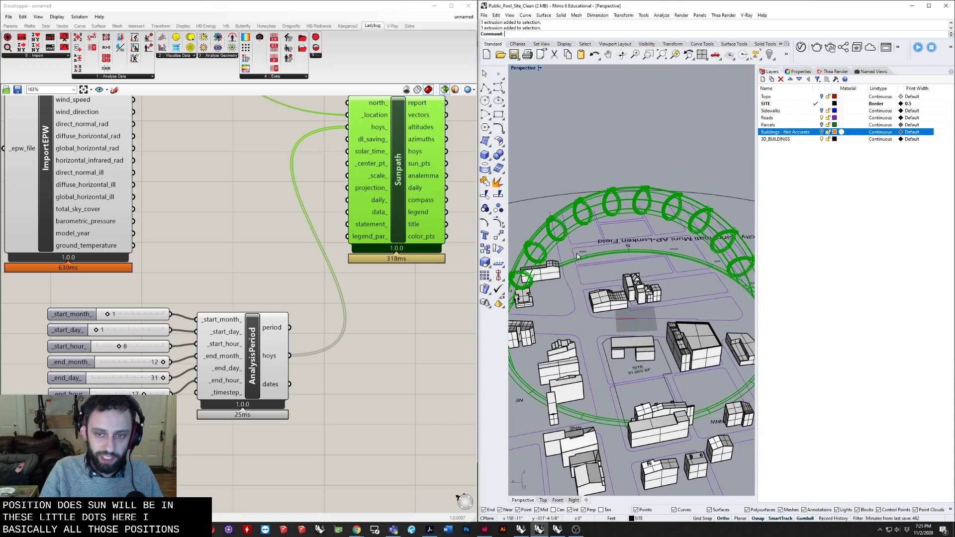
Examine the figure-eight loops of the sun path up close on the south side of the site
{"action": "left_click_drag", "start_coordinate": [578, 10], "coordinate": [945, 189]}
{"action": "left_click_drag", "start_coordinate": [864, 187], "coordinate": [954, 208]}
{"action": "right_click_drag", "start_coordinate": [577, 214], "coordinate": [598, 171]}
{"action": "scroll", "coordinate": [599, 179], "scroll_direction": "up", "scroll_amount": 10}
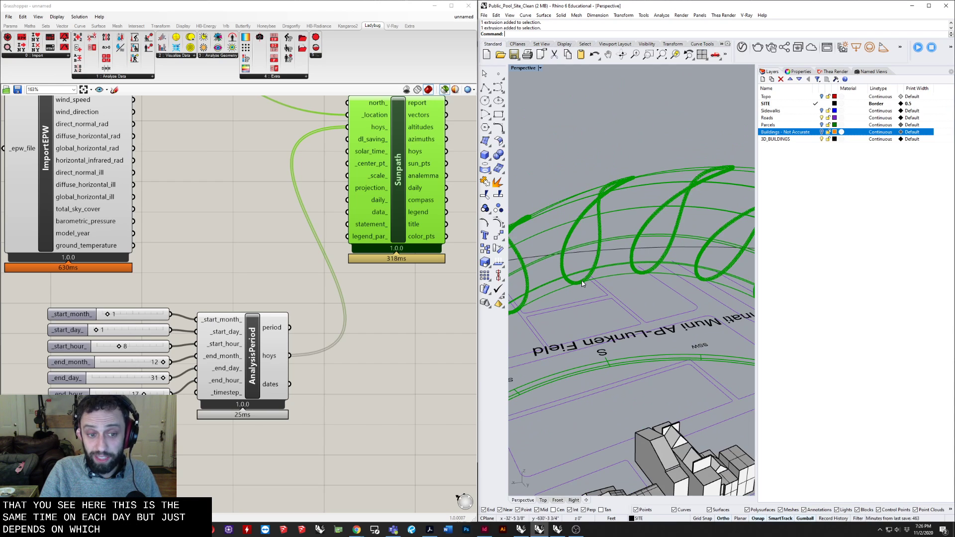
{"action": "scroll", "coordinate": [581, 280], "scroll_direction": "down", "scroll_amount": 4}
{"action": "right_click_drag", "start_coordinate": [589, 270], "coordinate": [574, 270]}
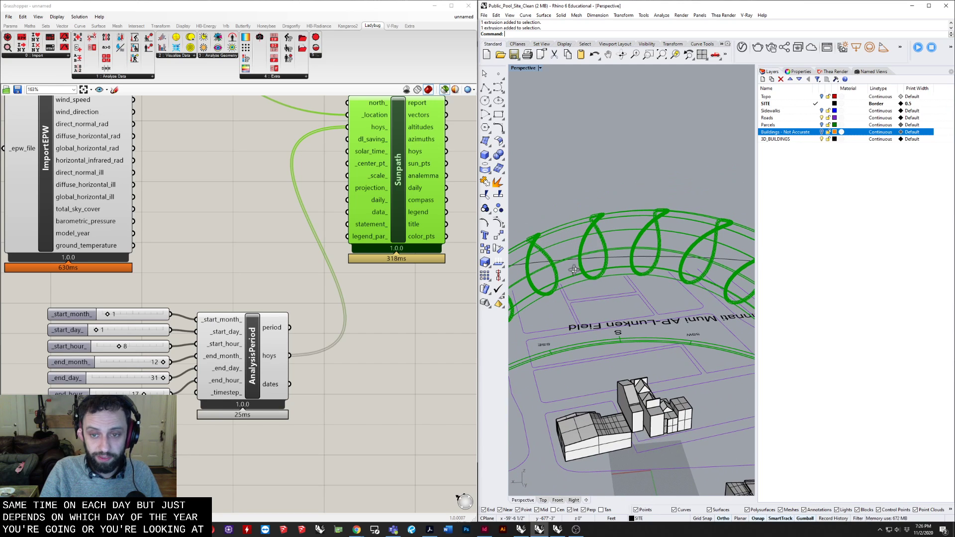
Move AnalysisPeriod and its sliders further down the canvas and place a HOY component in the space above them
{"action": "scroll", "coordinate": [404, 378], "scroll_direction": "down", "scroll_amount": 2}
{"action": "right_click_drag", "start_coordinate": [404, 378], "coordinate": [392, 317]}
{"action": "left_click_drag", "start_coordinate": [264, 257], "coordinate": [144, 376]}
{"action": "left_click_drag", "start_coordinate": [260, 328], "coordinate": [215, 464]}
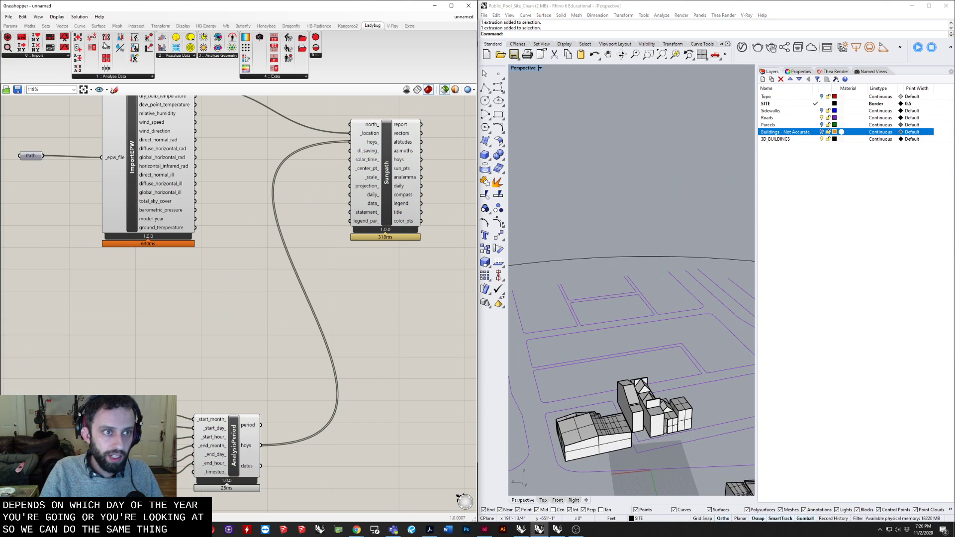
{"action": "left_click_drag", "start_coordinate": [92, 49], "coordinate": [229, 316]}
Duplicate the start month, day and hour sliders beside HOY and connect the copies to its _month_, _day_ and _hour_ inputs
{"action": "left_click_drag", "start_coordinate": [170, 404], "coordinate": [119, 442]}
{"action": "key", "text": "ctrl+c"}
{"action": "key", "text": "ctrl+v"}
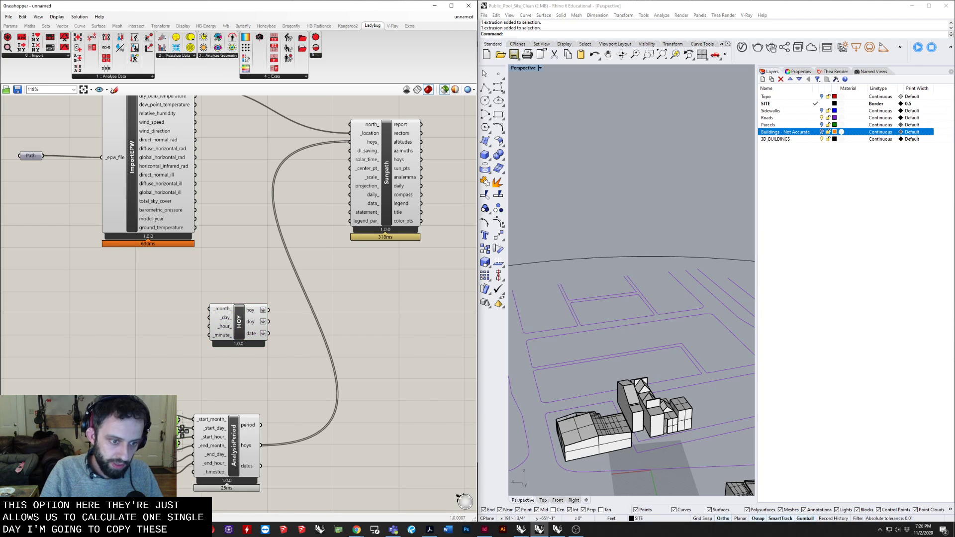
{"action": "left_click_drag", "start_coordinate": [191, 425], "coordinate": [189, 309]}
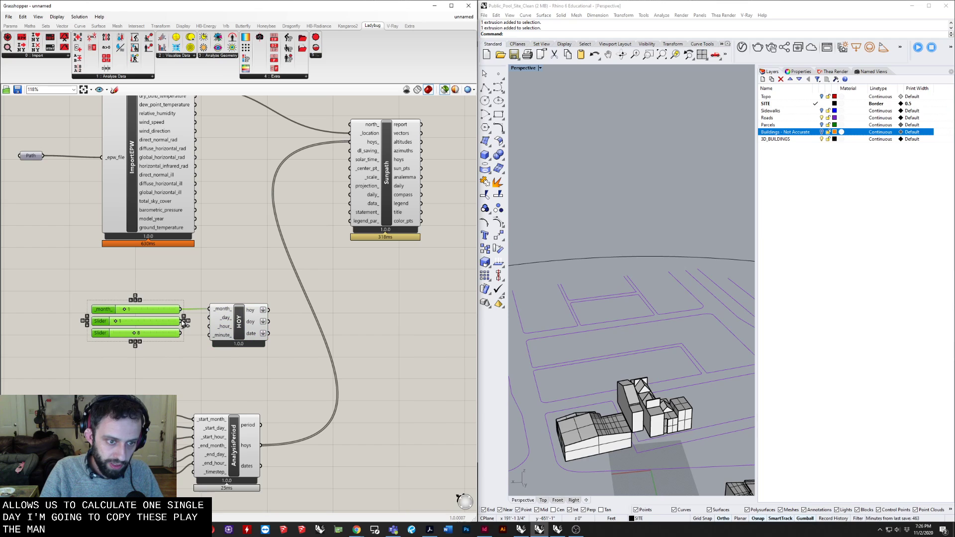
{"action": "left_click_drag", "start_coordinate": [184, 334], "coordinate": [209, 326]}
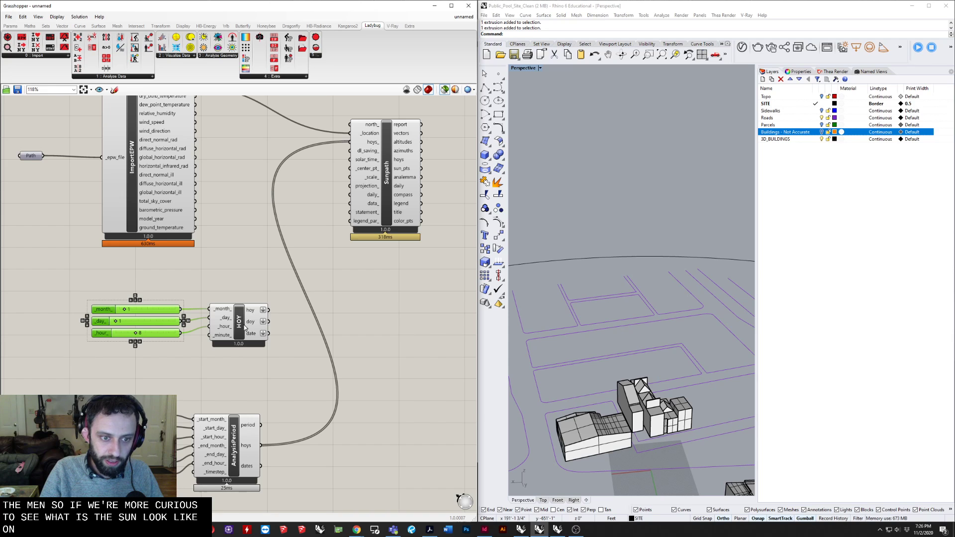
Connect HOY's hoy output to Sunpath's hoys_ input in place of AnalysisPeriod and view the resulting sun path
{"action": "left_click_drag", "start_coordinate": [291, 288], "coordinate": [351, 142]}
{"action": "right_click_drag", "start_coordinate": [397, 225], "coordinate": [300, 249]}
{"action": "scroll", "coordinate": [620, 298], "scroll_direction": "down", "scroll_amount": 5}
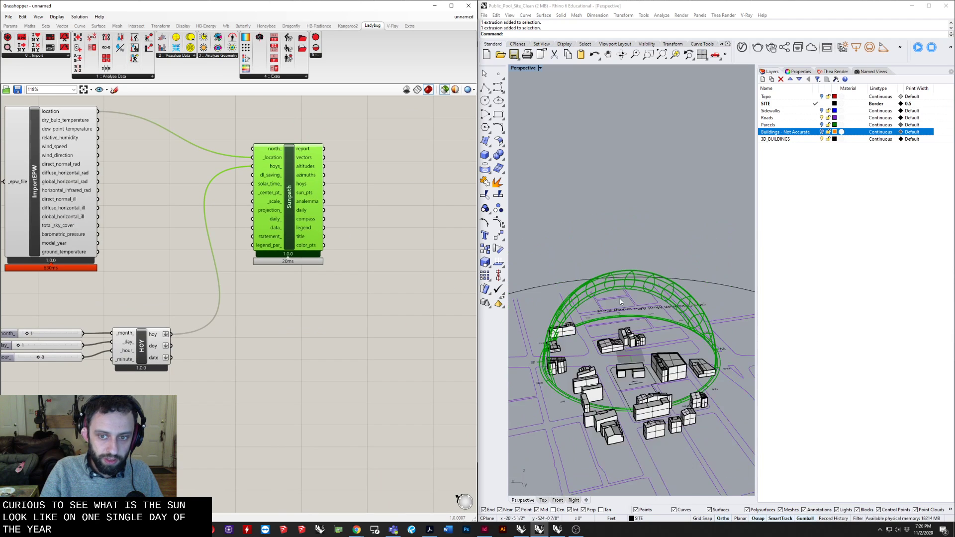
{"action": "scroll", "coordinate": [568, 309], "scroll_direction": "up", "scroll_amount": 2}
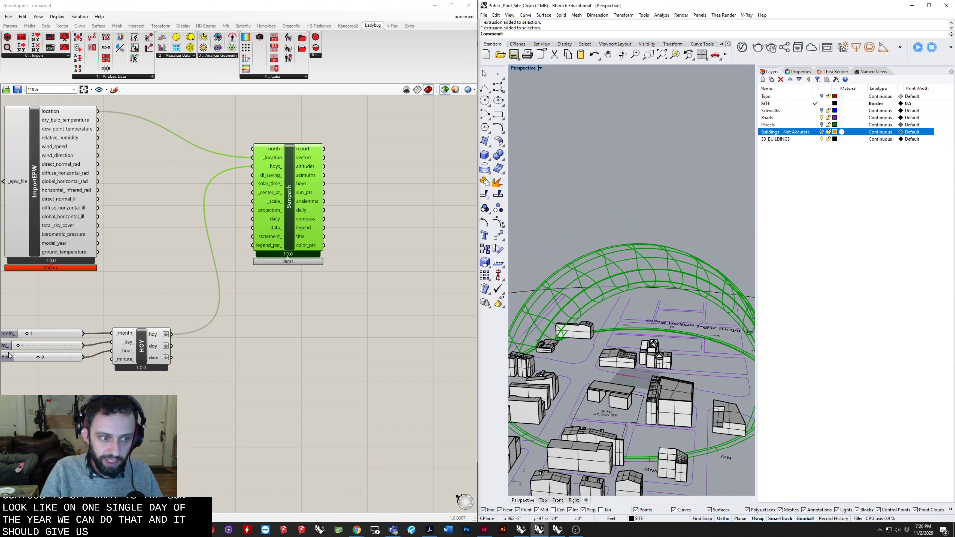
Set HOY's hour slider to 13, then select Sunpath and inspect the single sun position in the model
{"action": "scroll", "coordinate": [38, 344], "scroll_direction": "up", "scroll_amount": 3}
{"action": "right_click_drag", "start_coordinate": [38, 344], "coordinate": [156, 344]}
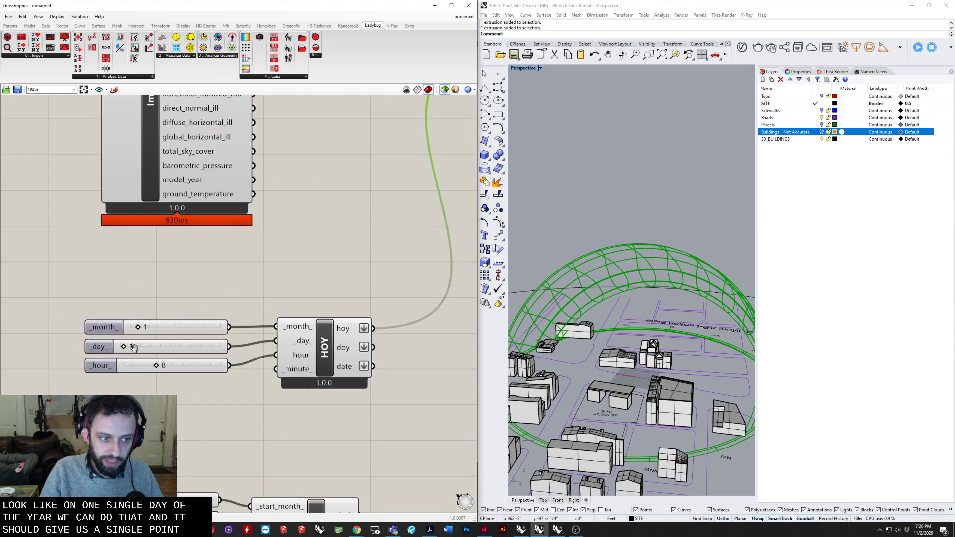
{"action": "left_click", "coordinate": [155, 366]}
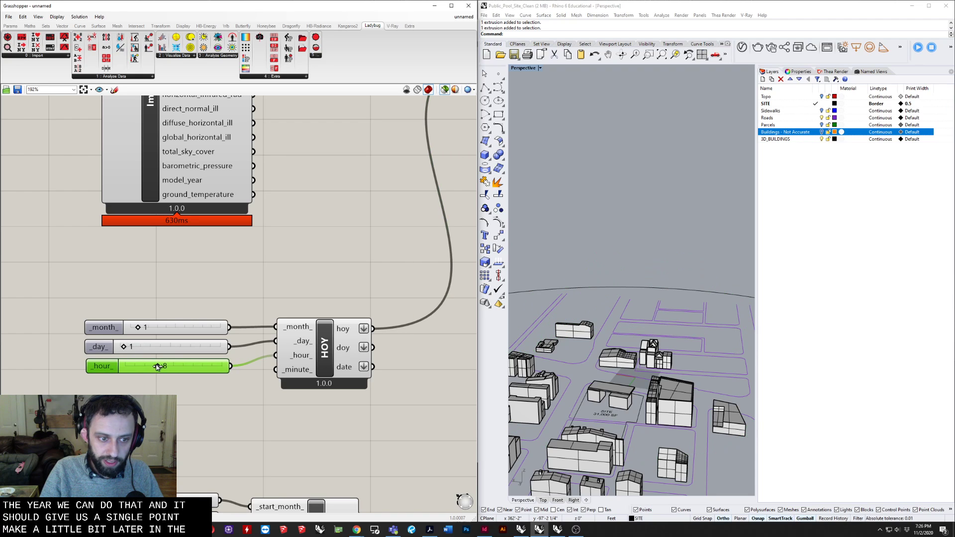
{"action": "left_click_drag", "start_coordinate": [157, 366], "coordinate": [169, 367]}
{"action": "scroll", "coordinate": [178, 366], "scroll_direction": "down", "scroll_amount": 4}
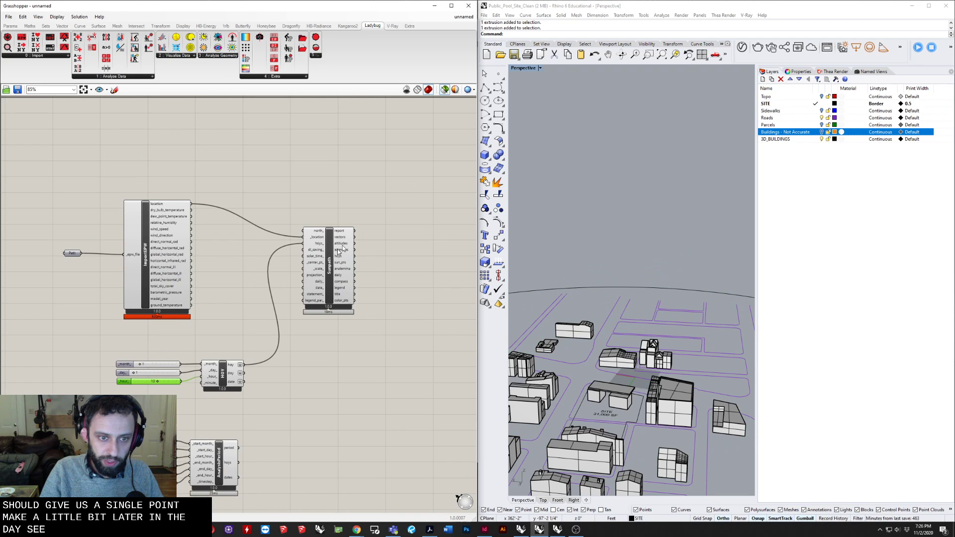
{"action": "left_click", "coordinate": [340, 251]}
{"action": "scroll", "coordinate": [611, 283], "scroll_direction": "up", "scroll_amount": 5}
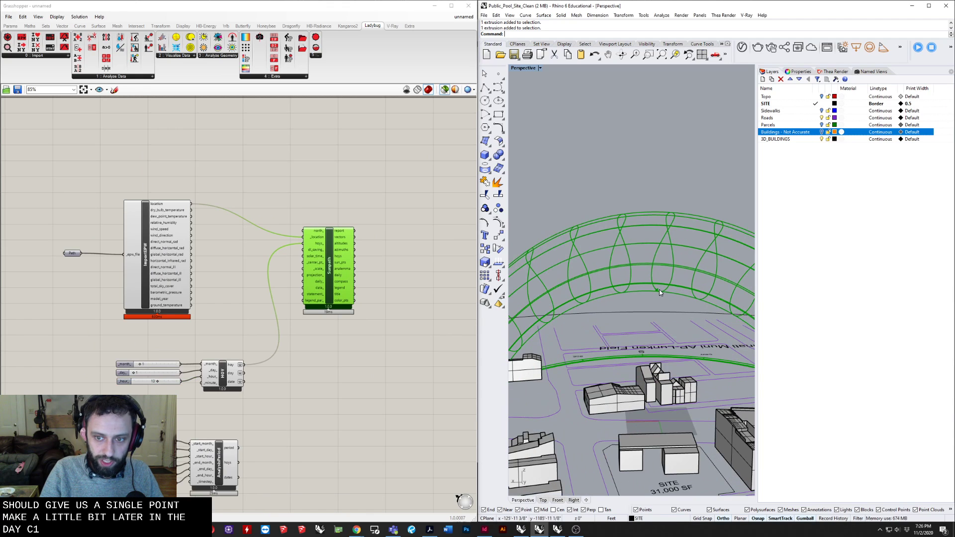
Connect ImportEPW's dry_bulb_temperature output to Sunpath's data_ input and check the component's wiring
{"action": "right_click_drag", "start_coordinate": [356, 276], "coordinate": [307, 300]}
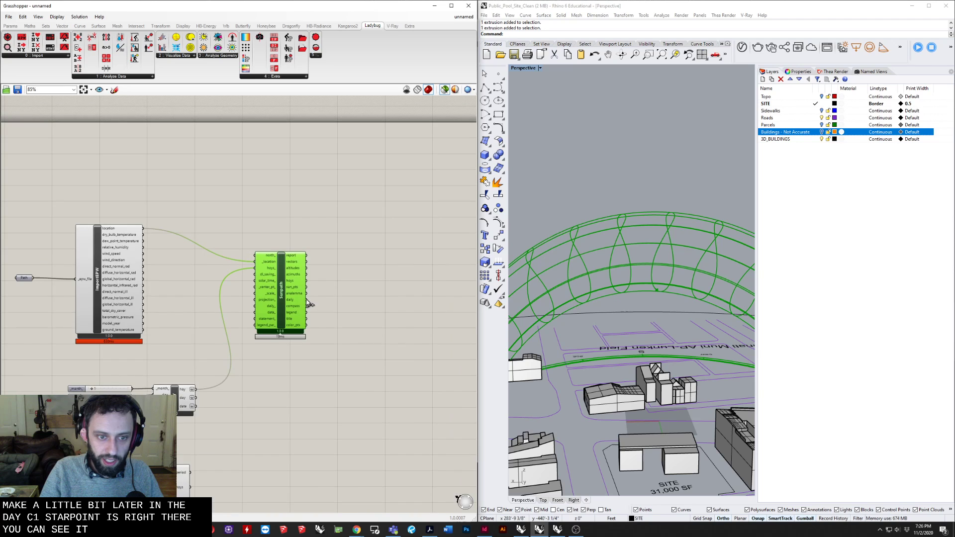
{"action": "scroll", "coordinate": [183, 329], "scroll_direction": "up", "scroll_amount": 3}
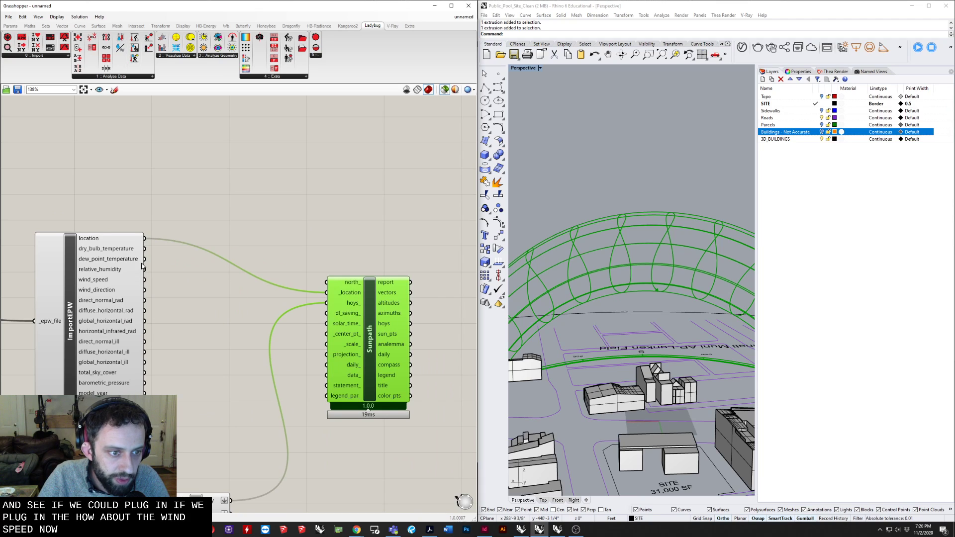
{"action": "left_click_drag", "start_coordinate": [148, 251], "coordinate": [330, 342]}
{"action": "scroll", "coordinate": [355, 421], "scroll_direction": "up", "scroll_amount": 4}
{"action": "scroll", "coordinate": [390, 325], "scroll_direction": "down", "scroll_amount": 1}
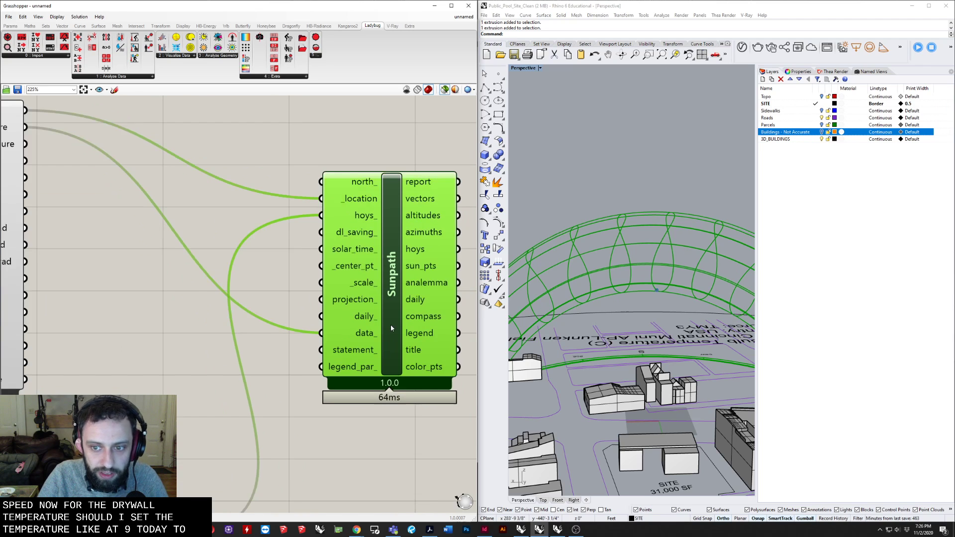
{"action": "left_click", "coordinate": [230, 160]}
{"action": "left_click", "coordinate": [346, 241]}
{"action": "scroll", "coordinate": [348, 244], "scroll_direction": "down", "scroll_amount": 3}
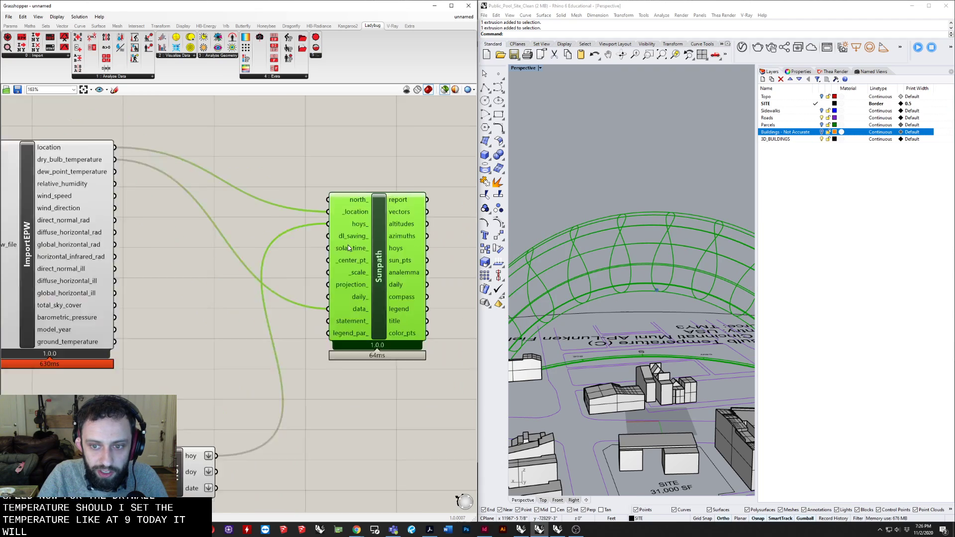
{"action": "scroll", "coordinate": [665, 291], "scroll_direction": "up", "scroll_amount": 4}
{"action": "scroll", "coordinate": [649, 289], "scroll_direction": "down", "scroll_amount": 4}
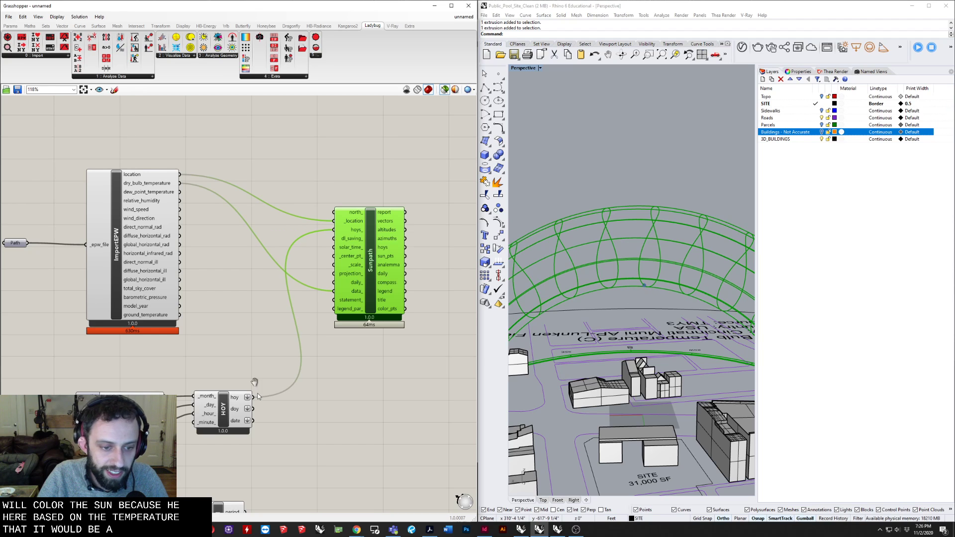
Reconnect AnalysisPeriod's hoys output to Sunpath's hoys_ input in place of HOY and inspect the temperature-coloured sun path from several angles
{"action": "right_click_drag", "start_coordinate": [252, 381], "coordinate": [223, 300]}
{"action": "left_click_drag", "start_coordinate": [215, 452], "coordinate": [312, 154]}
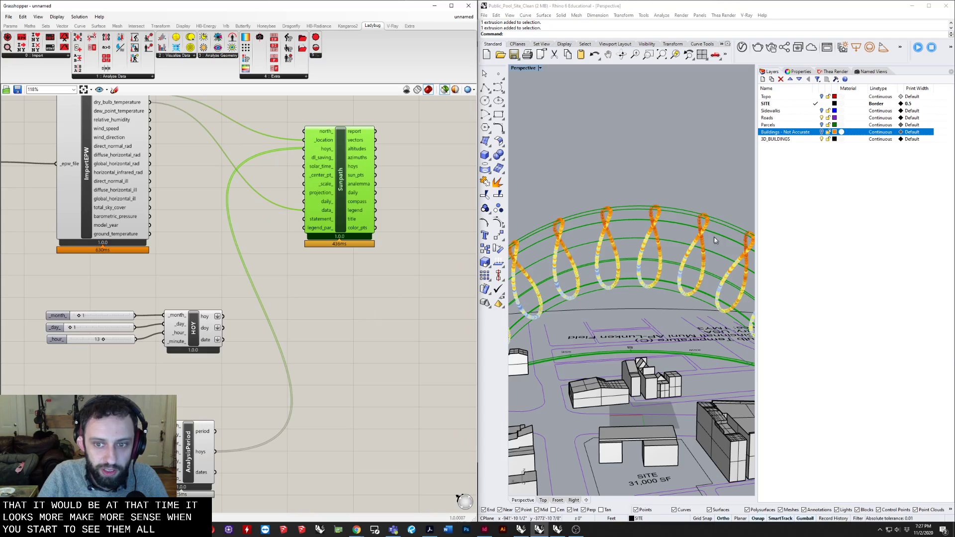
{"action": "right_click_drag", "start_coordinate": [715, 241], "coordinate": [682, 314]}
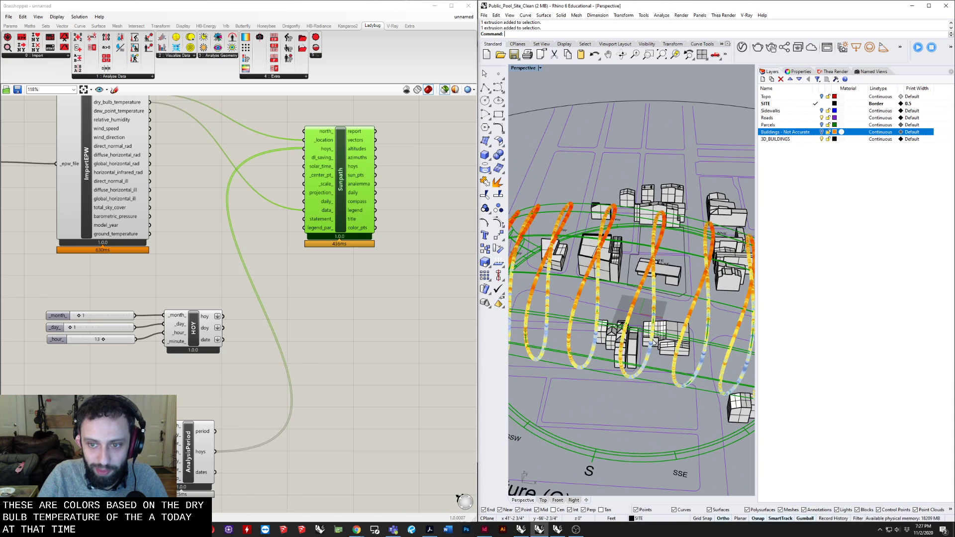
{"action": "right_click_drag", "start_coordinate": [653, 349], "coordinate": [707, 329]}
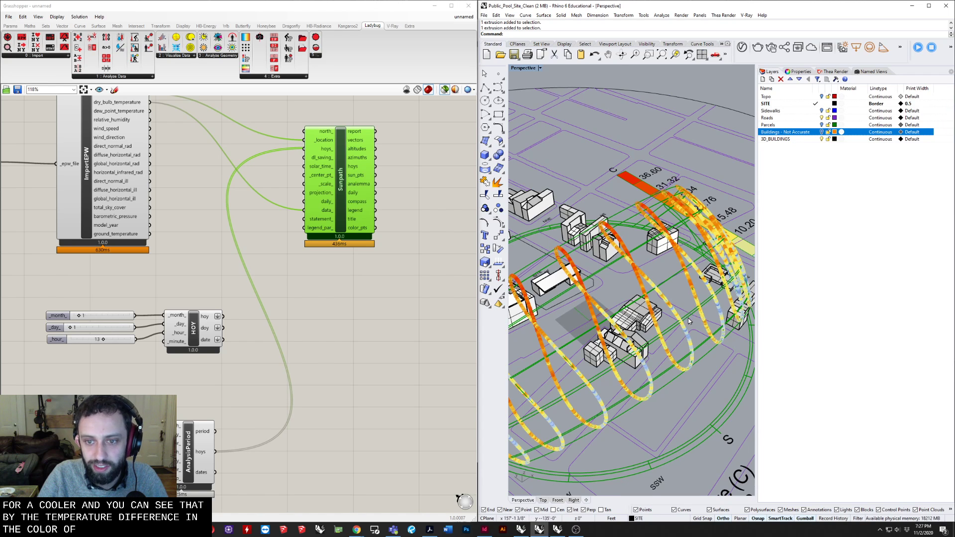
{"action": "right_click_drag", "start_coordinate": [722, 323], "coordinate": [663, 337]}
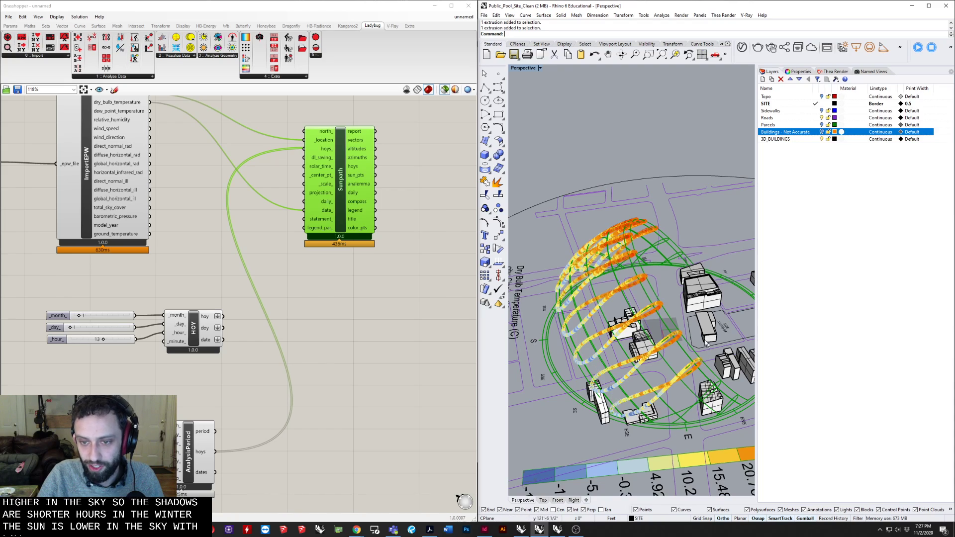
View the temperature-coloured sun path over the site, and disable the Sunpath component
{"action": "right_click_drag", "start_coordinate": [616, 398], "coordinate": [446, 291]}
{"action": "scroll", "coordinate": [308, 291], "scroll_direction": "down", "scroll_amount": 1}
{"action": "right_click_drag", "start_coordinate": [357, 113], "coordinate": [363, 124]}
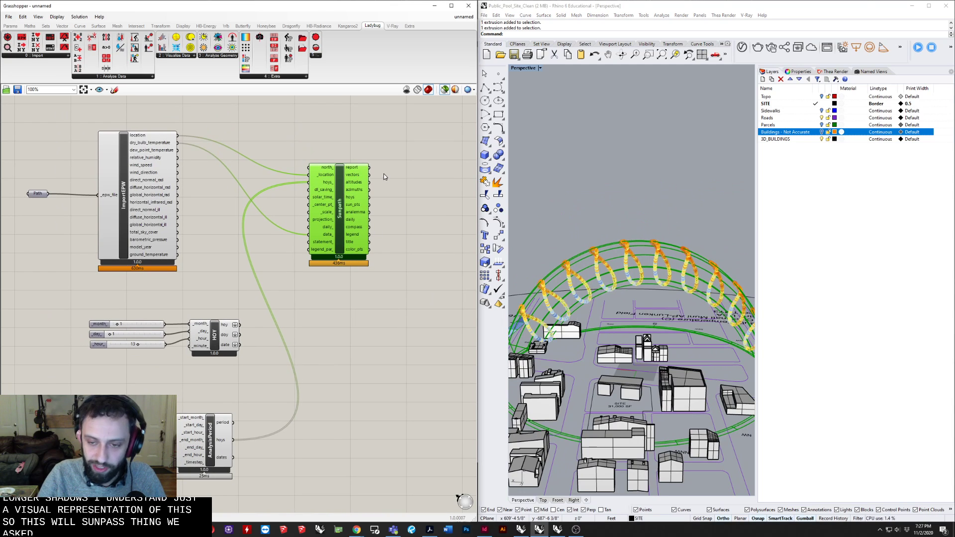
{"action": "right_click_drag", "start_coordinate": [386, 177], "coordinate": [401, 217]}
{"action": "right_click_drag", "start_coordinate": [629, 335], "coordinate": [551, 319]}
{"action": "right_click_drag", "start_coordinate": [360, 336], "coordinate": [335, 346]}
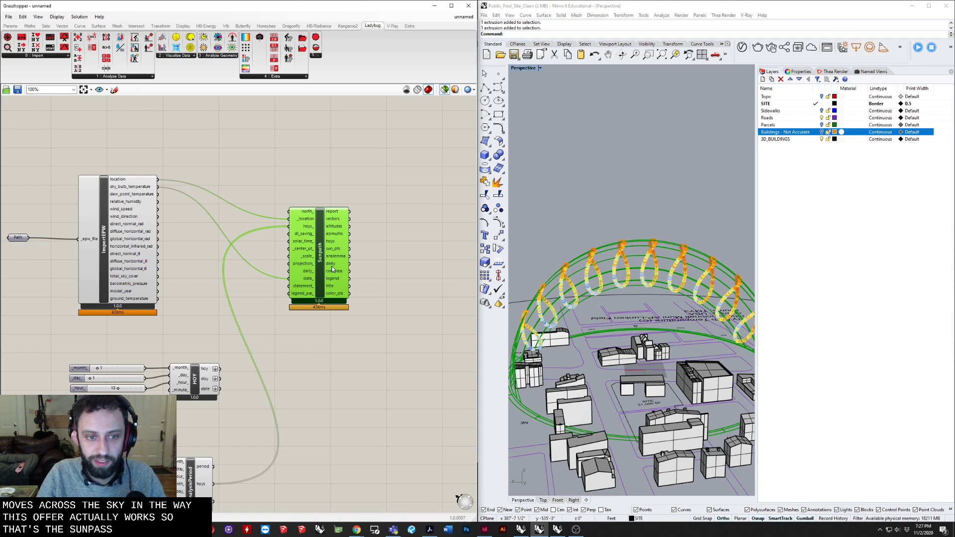
{"action": "right_click", "coordinate": [338, 289]}
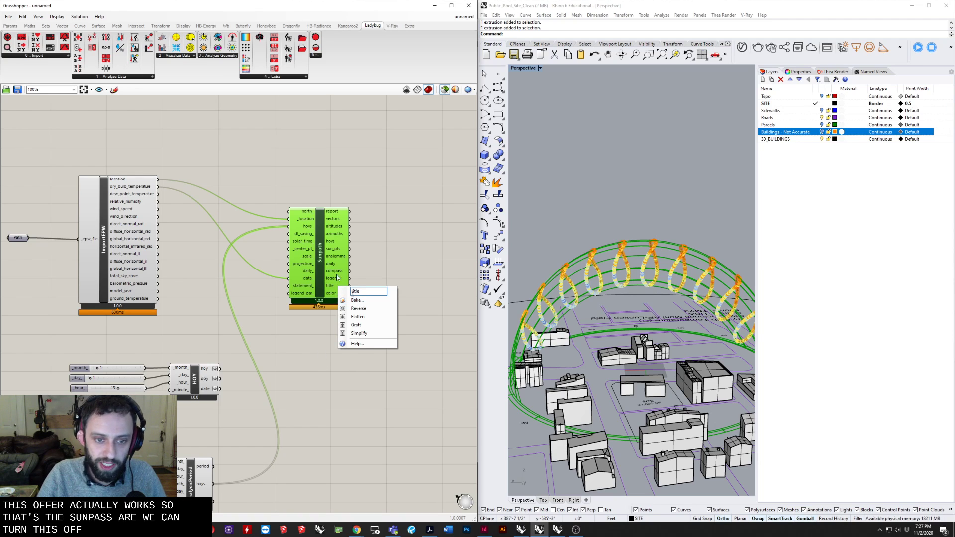
{"action": "right_click", "coordinate": [330, 186]}
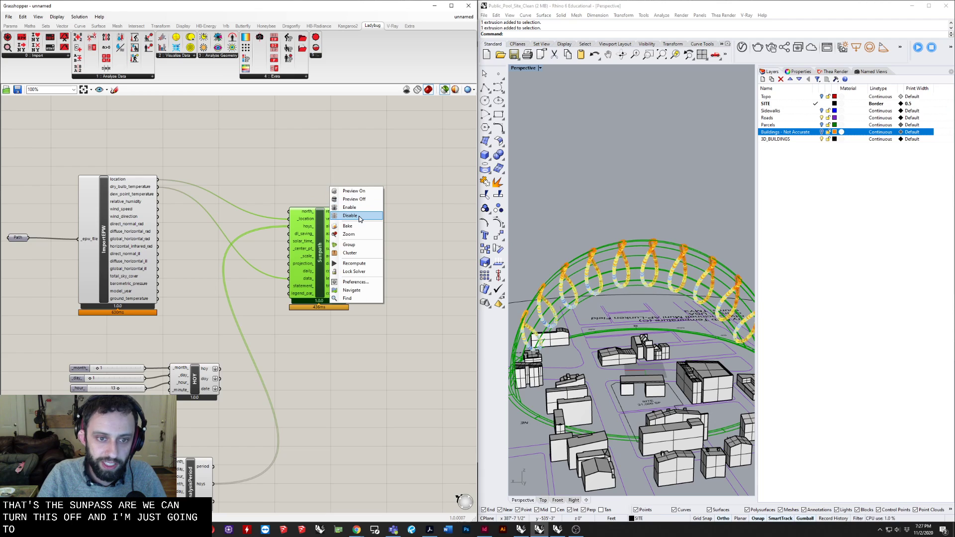
{"action": "left_click", "coordinate": [360, 216]}
Move the disabled Sunpath component well above ImportEPW to clear space for further components
{"action": "left_click_drag", "start_coordinate": [343, 271], "coordinate": [344, 213]}
{"action": "scroll", "coordinate": [358, 361], "scroll_direction": "down", "scroll_amount": 4}
{"action": "scroll", "coordinate": [353, 309], "scroll_direction": "up", "scroll_amount": 3}
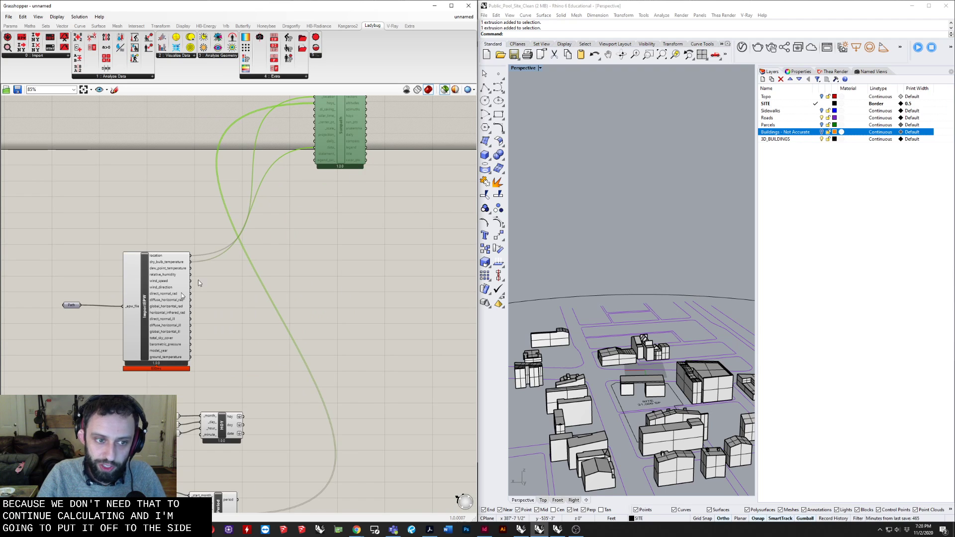
{"action": "right_click_drag", "start_coordinate": [292, 307], "coordinate": [269, 280]}
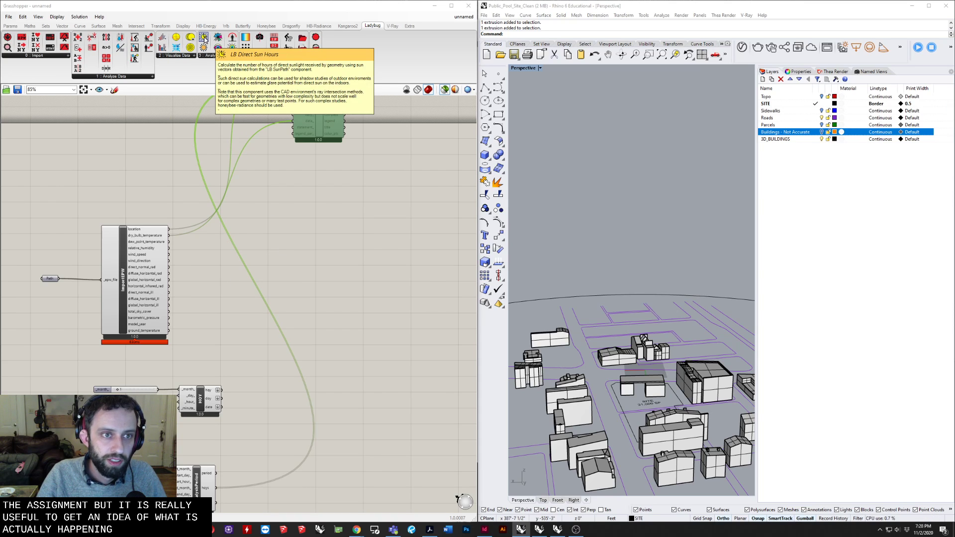
{"action": "left_click", "coordinate": [325, 273]}
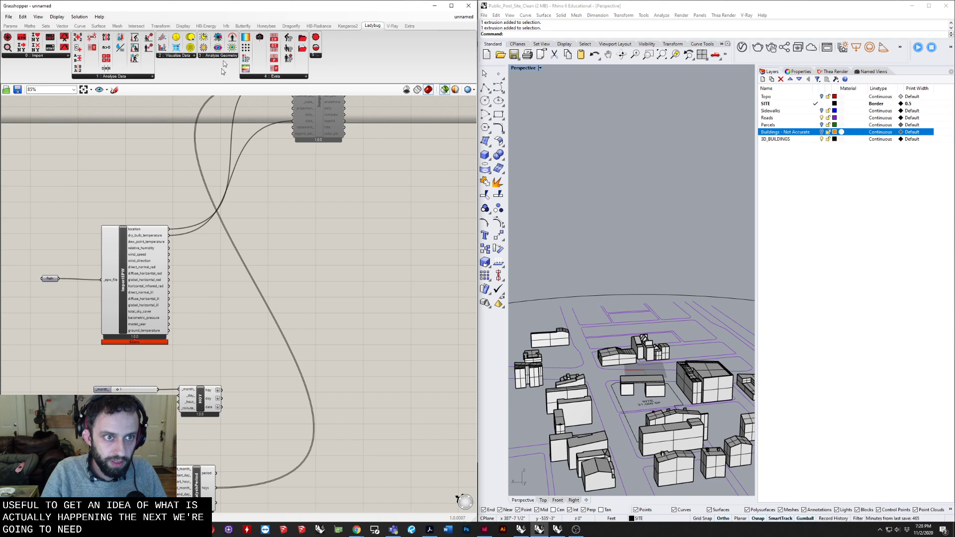
Add an LB Cumulative Sky Matrix component beside ImportEPW on the side of its outputs
{"action": "left_click", "coordinate": [187, 57]}
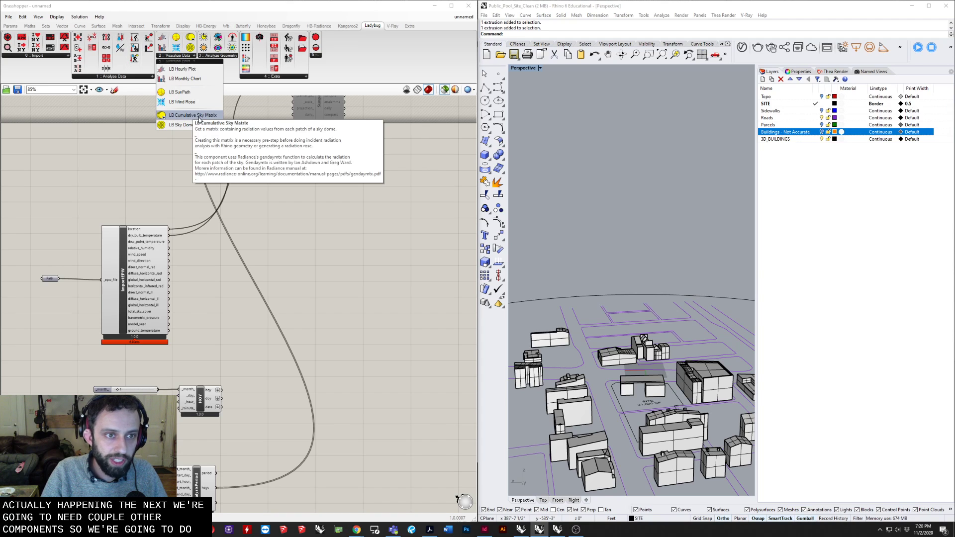
{"action": "left_click", "coordinate": [199, 115]}
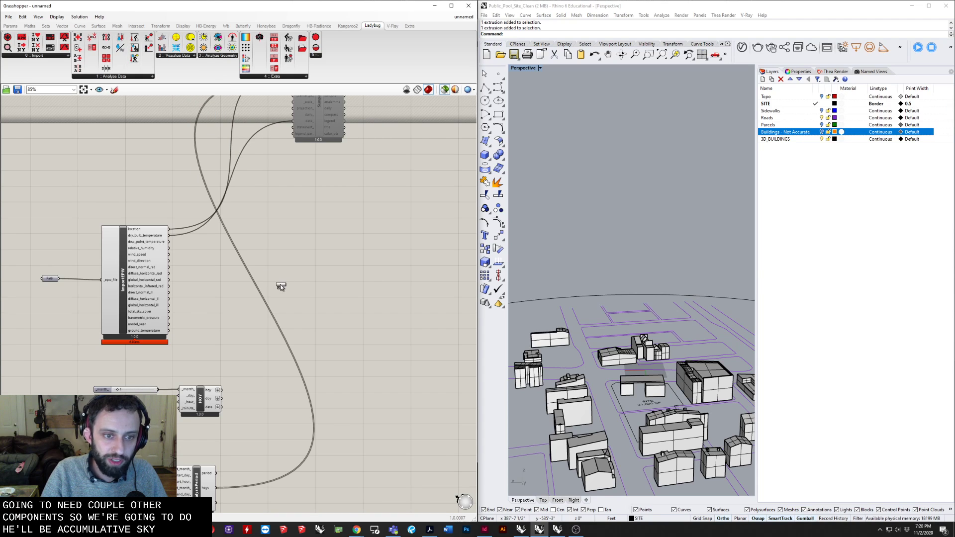
{"action": "left_click", "coordinate": [296, 261]}
{"action": "scroll", "coordinate": [240, 281], "scroll_direction": "up", "scroll_amount": 3}
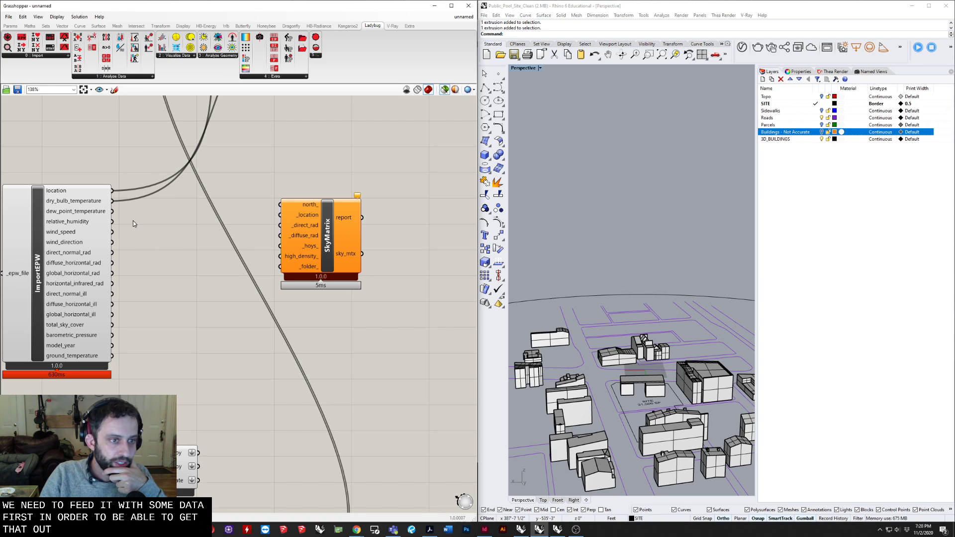
Connect ImportEPW's location, direct_normal_rad and diffuse_horizontal_rad outputs to SkyMatrix's _location, _direct_rad and _diffuse_rad inputs
{"action": "left_click_drag", "start_coordinate": [118, 192], "coordinate": [290, 222]}
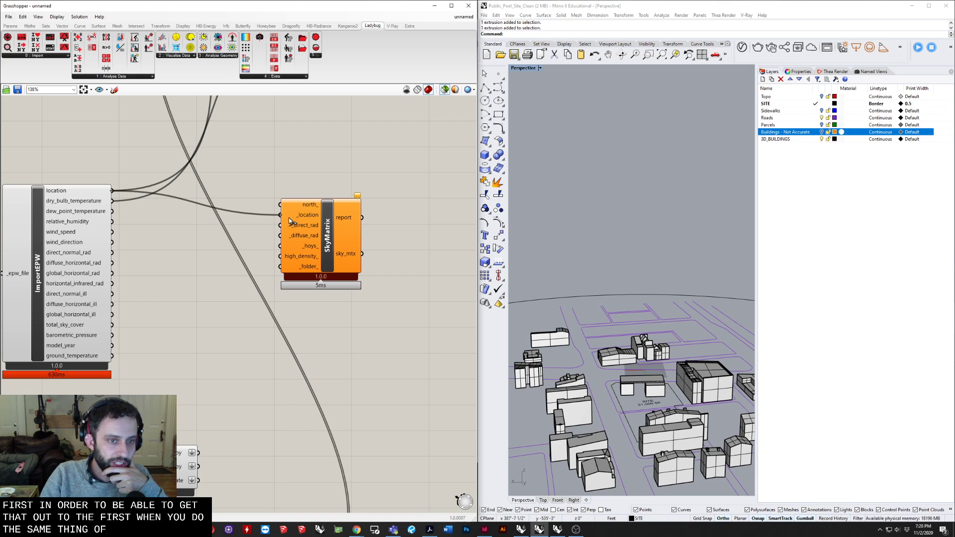
{"action": "right_click_drag", "start_coordinate": [149, 318], "coordinate": [260, 307]}
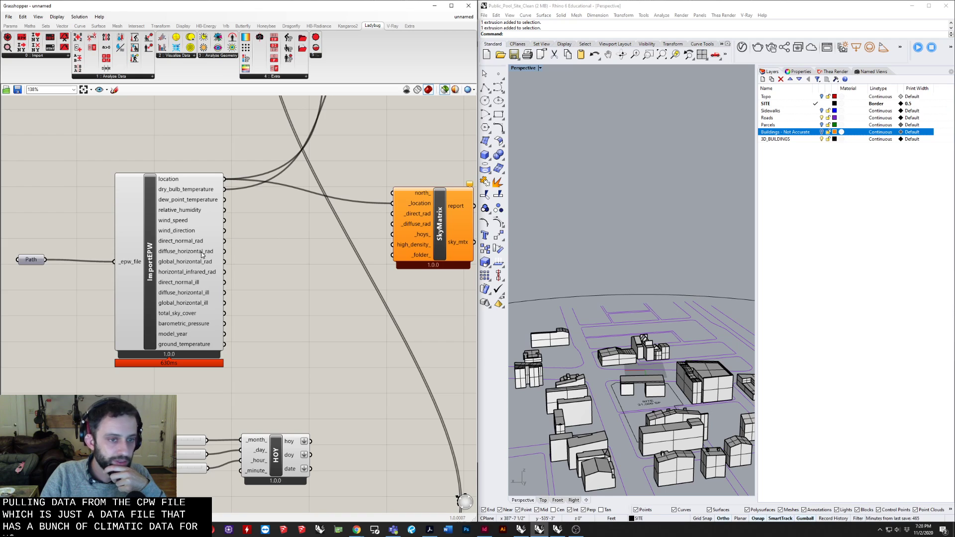
{"action": "scroll", "coordinate": [179, 264], "scroll_direction": "up", "scroll_amount": 3}
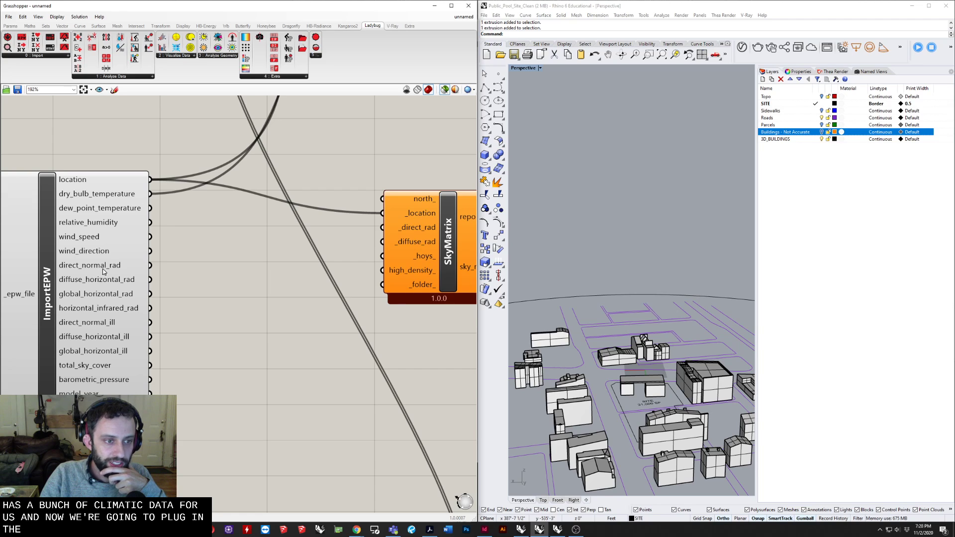
{"action": "left_click_drag", "start_coordinate": [153, 272], "coordinate": [397, 230]}
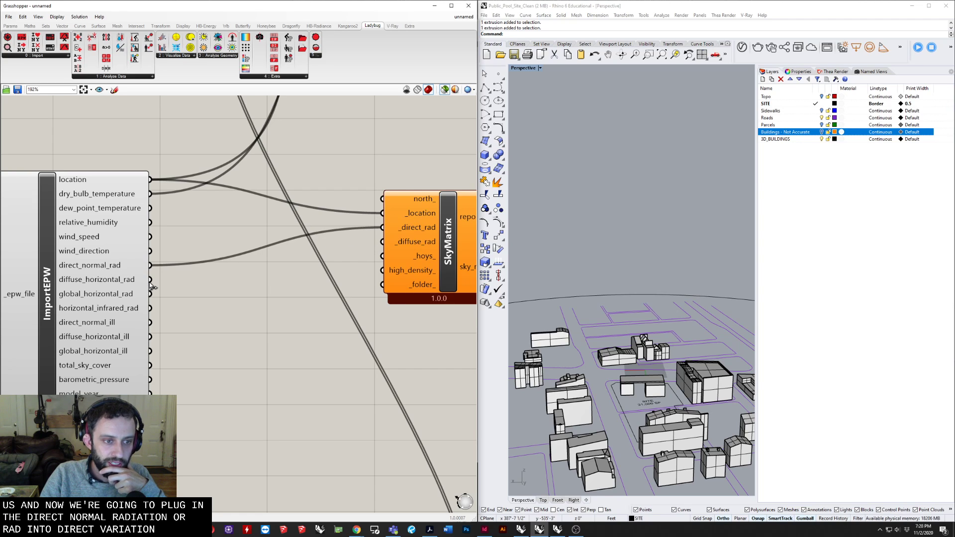
{"action": "left_click_drag", "start_coordinate": [156, 280], "coordinate": [400, 248]}
{"action": "right_click_drag", "start_coordinate": [334, 290], "coordinate": [259, 301]}
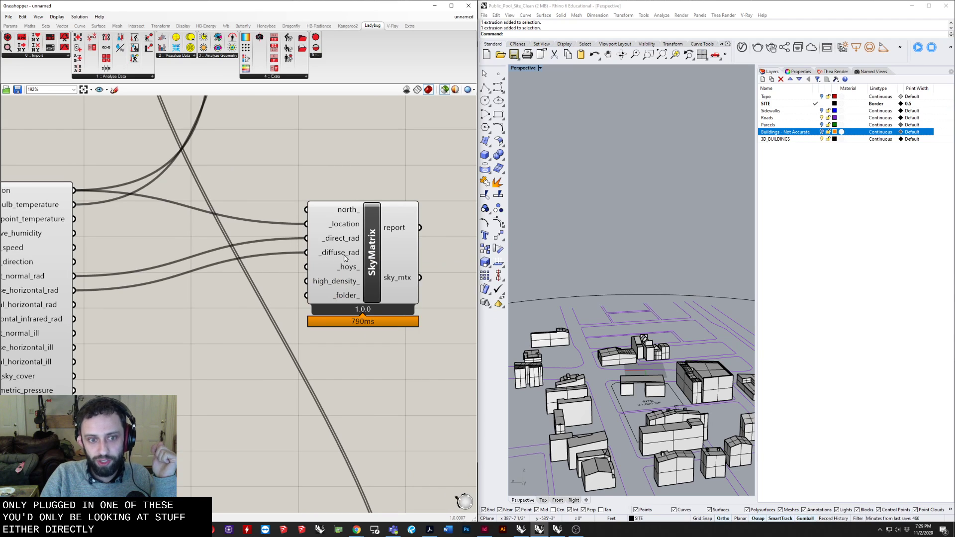
Connect AnalysisPeriod's hoys output to SkyMatrix's _hoys_ input and check the wiring
{"action": "scroll", "coordinate": [329, 265], "scroll_direction": "down", "scroll_amount": 5}
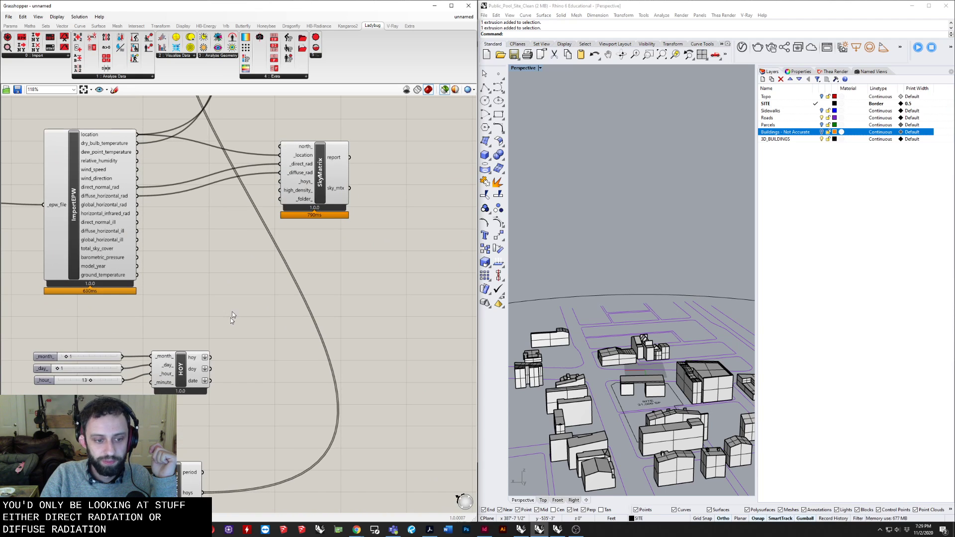
{"action": "left_click_drag", "start_coordinate": [202, 440], "coordinate": [240, 242]}
{"action": "scroll", "coordinate": [229, 442], "scroll_direction": "down", "scroll_amount": 2}
{"action": "scroll", "coordinate": [283, 209], "scroll_direction": "up", "scroll_amount": 7}
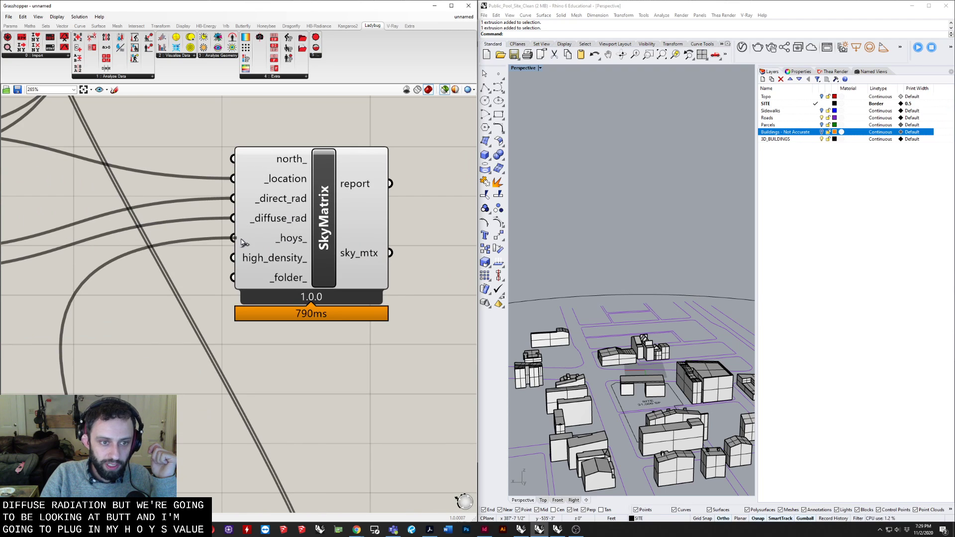
{"action": "scroll", "coordinate": [241, 243], "scroll_direction": "up", "scroll_amount": 1}
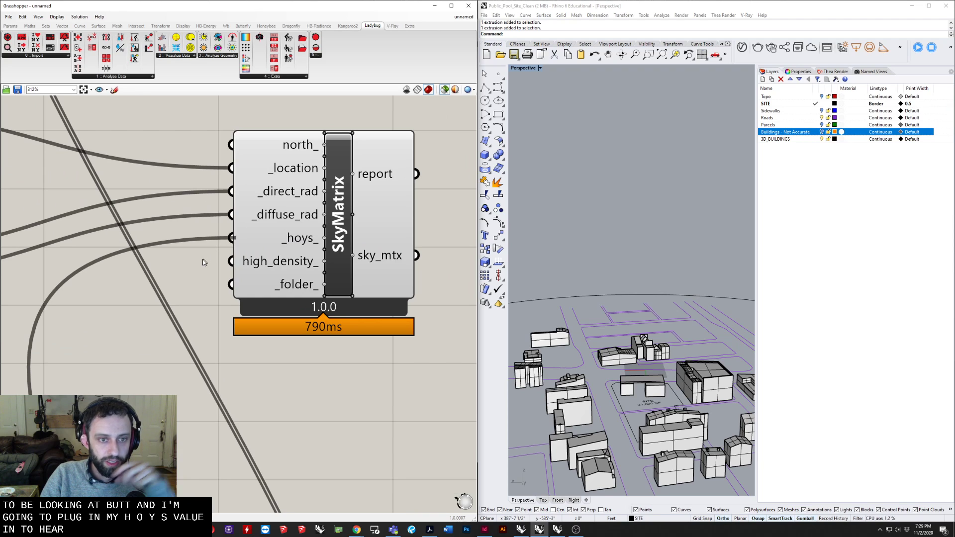
{"action": "scroll", "coordinate": [247, 239], "scroll_direction": "down", "scroll_amount": 5}
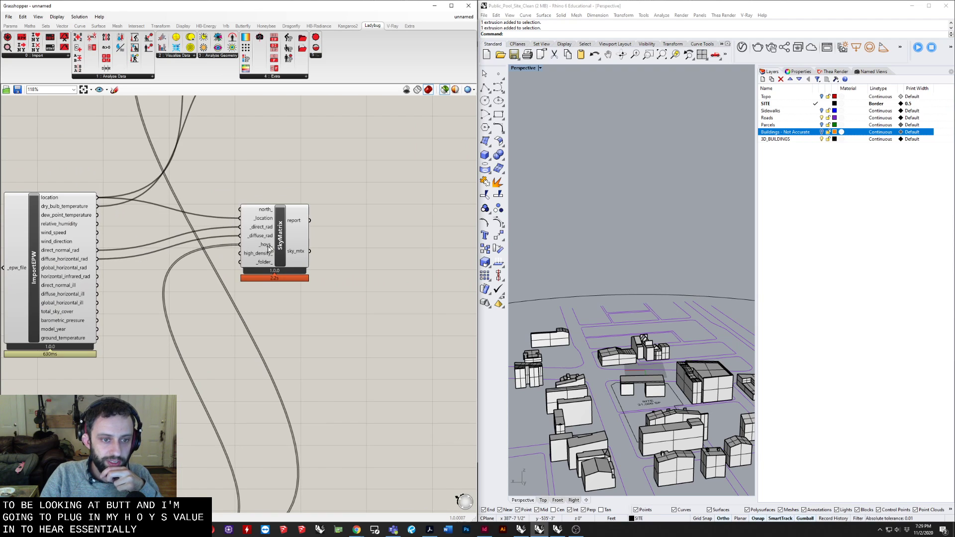
{"action": "scroll", "coordinate": [271, 273], "scroll_direction": "down", "scroll_amount": 3}
{"action": "left_click_drag", "start_coordinate": [312, 127], "coordinate": [260, 215]}
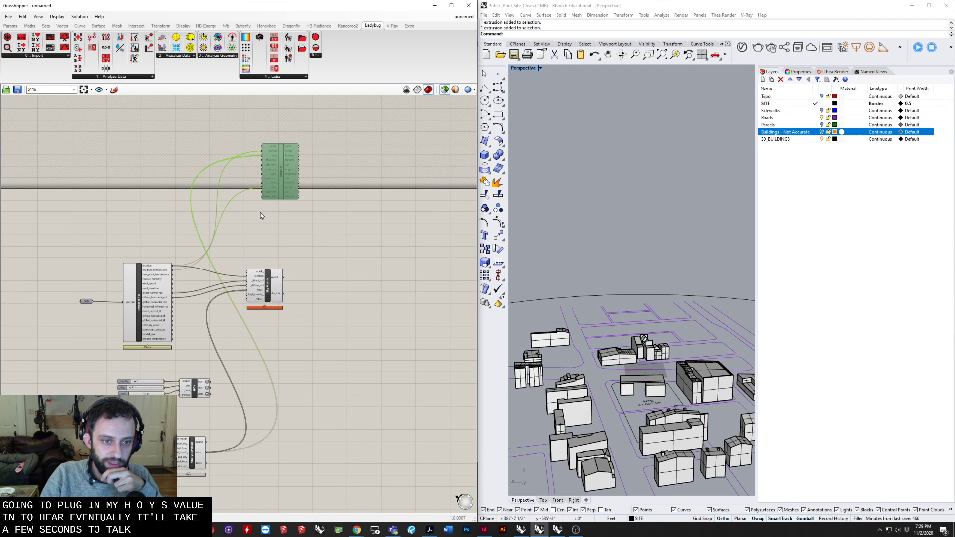
{"action": "scroll", "coordinate": [271, 286], "scroll_direction": "up", "scroll_amount": 3}
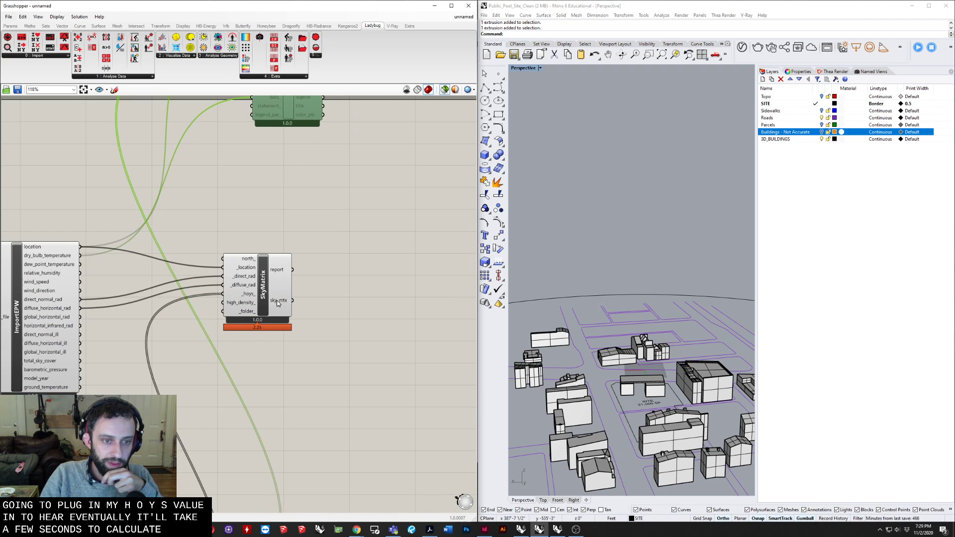
Place an LB Incident Radiation component on the canvas beside SkyMatrix's outputs
{"action": "left_click", "coordinate": [279, 290]}
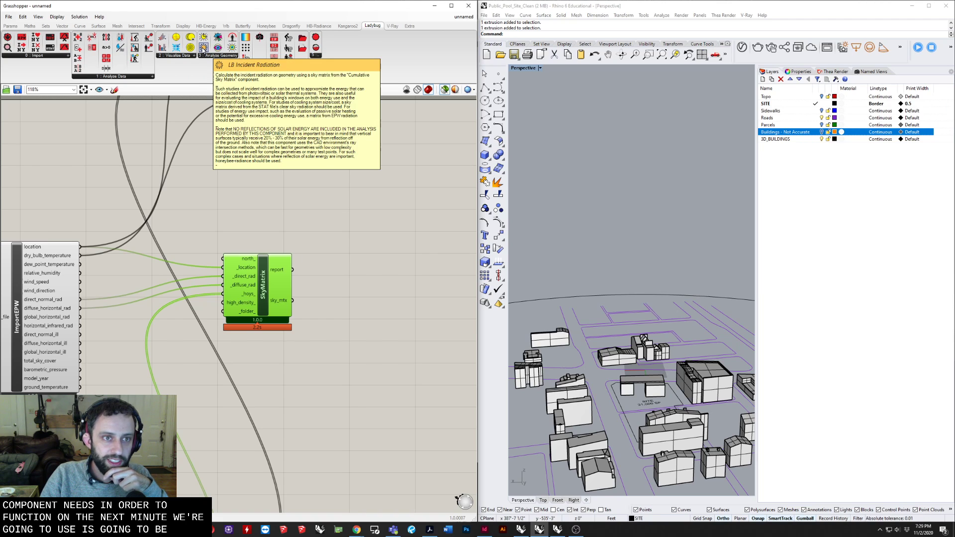
{"action": "left_click_drag", "start_coordinate": [203, 48], "coordinate": [416, 302]}
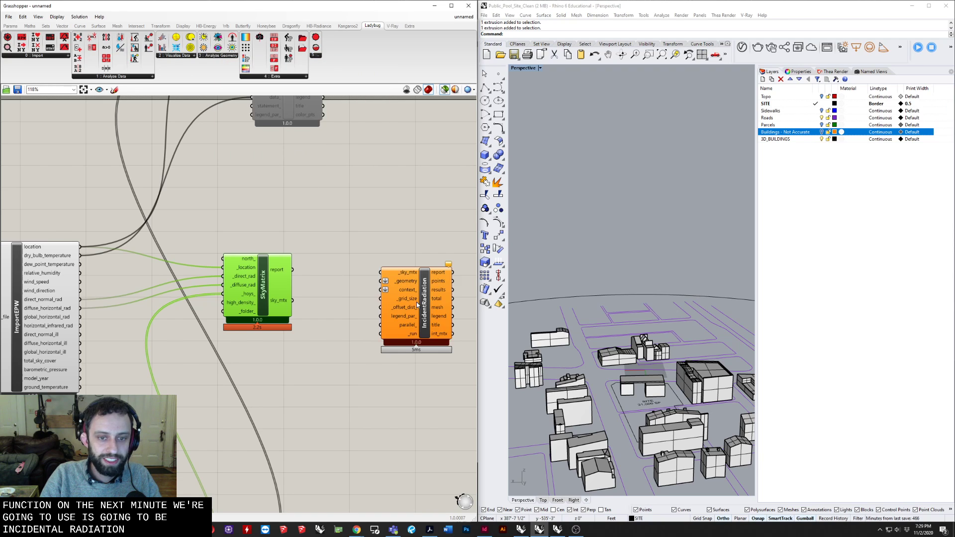
{"action": "left_click", "coordinate": [359, 240]}
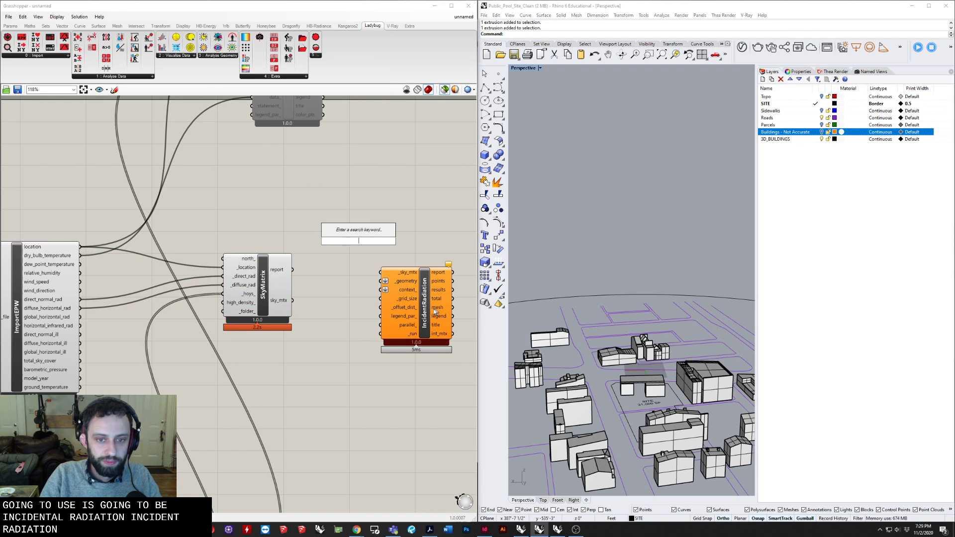
{"action": "right_click_drag", "start_coordinate": [431, 313], "coordinate": [400, 319]}
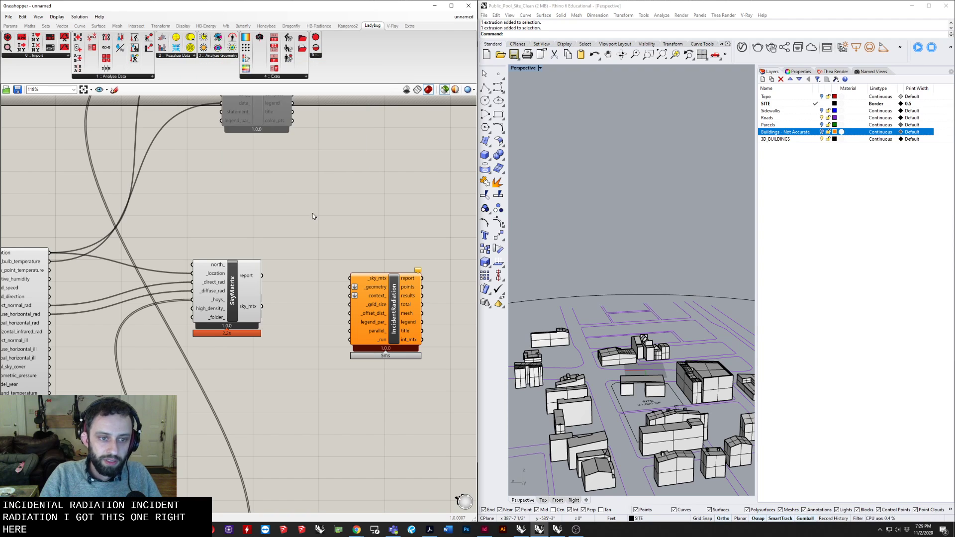
Connect SkyMatrix's sky_mtx output to IncidentRadiation's _sky_mtx input and arrange the two components close together
{"action": "right_click_drag", "start_coordinate": [291, 359], "coordinate": [256, 330]}
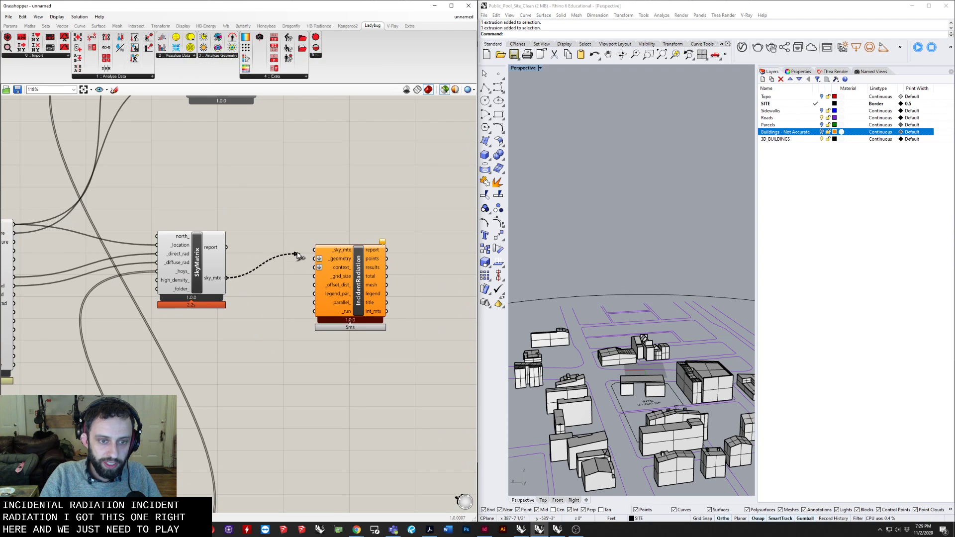
{"action": "left_click_drag", "start_coordinate": [299, 255], "coordinate": [316, 250]}
{"action": "left_click_drag", "start_coordinate": [338, 295], "coordinate": [396, 319]}
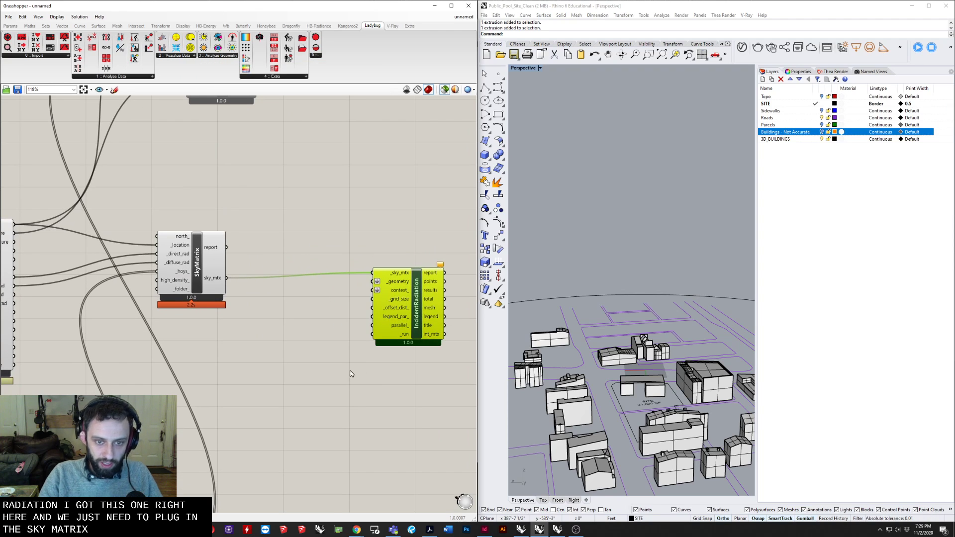
{"action": "right_click_drag", "start_coordinate": [351, 374], "coordinate": [298, 375]}
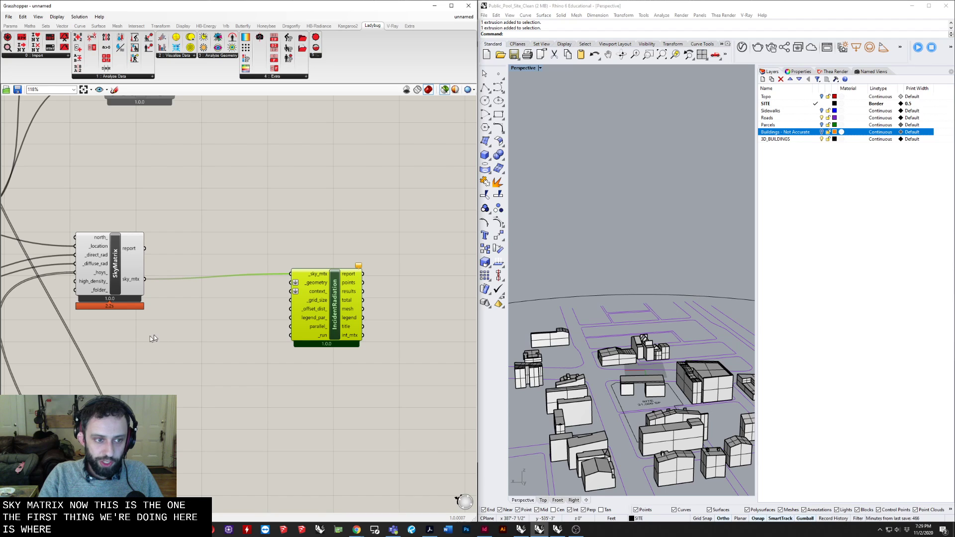
{"action": "left_click_drag", "start_coordinate": [130, 274], "coordinate": [253, 272]}
{"action": "left_click_drag", "start_coordinate": [323, 247], "coordinate": [300, 293]}
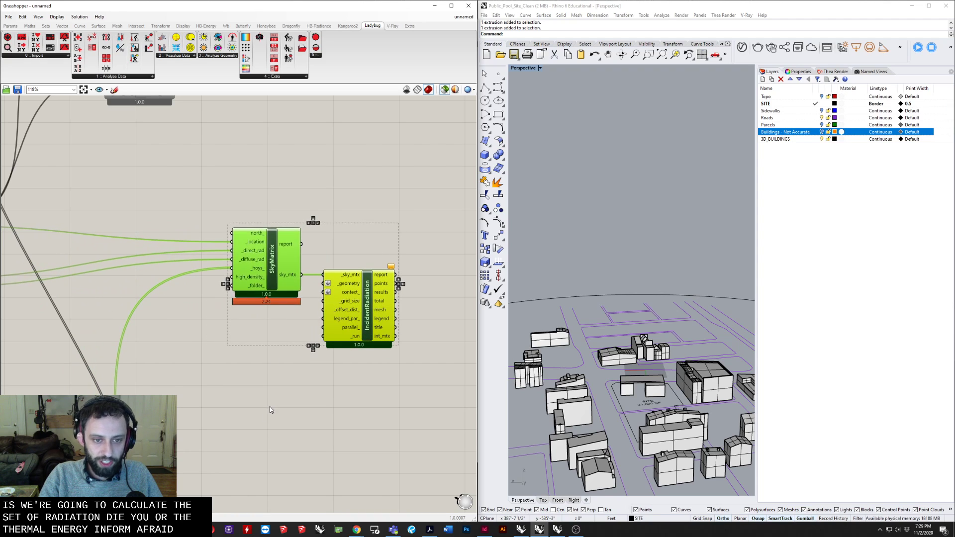
{"action": "left_click", "coordinate": [287, 410]}
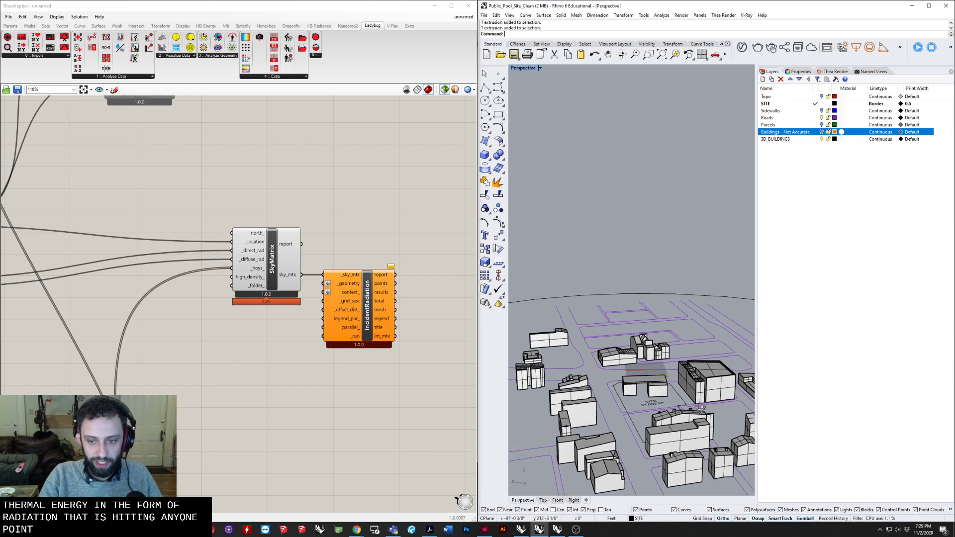
Select the site boundary curve in the Rhino model and reference it in a new Curve parameter placed above IncidentRadiation
{"action": "right_click_drag", "start_coordinate": [416, 360], "coordinate": [357, 380]}
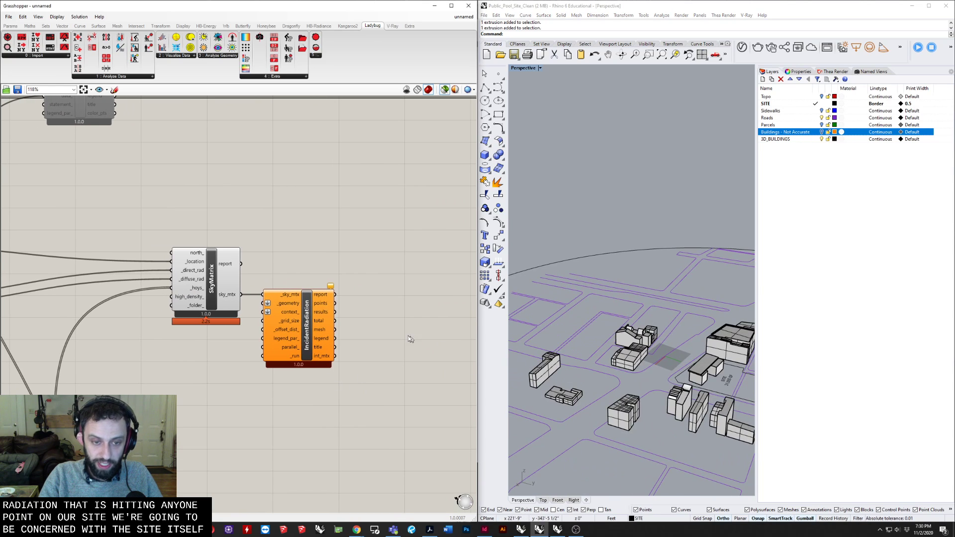
{"action": "left_click", "coordinate": [682, 376]}
{"action": "right_click_drag", "start_coordinate": [589, 361], "coordinate": [627, 393]}
{"action": "scroll", "coordinate": [697, 318], "scroll_direction": "up", "scroll_amount": 5}
{"action": "right_click_drag", "start_coordinate": [697, 319], "coordinate": [668, 337]}
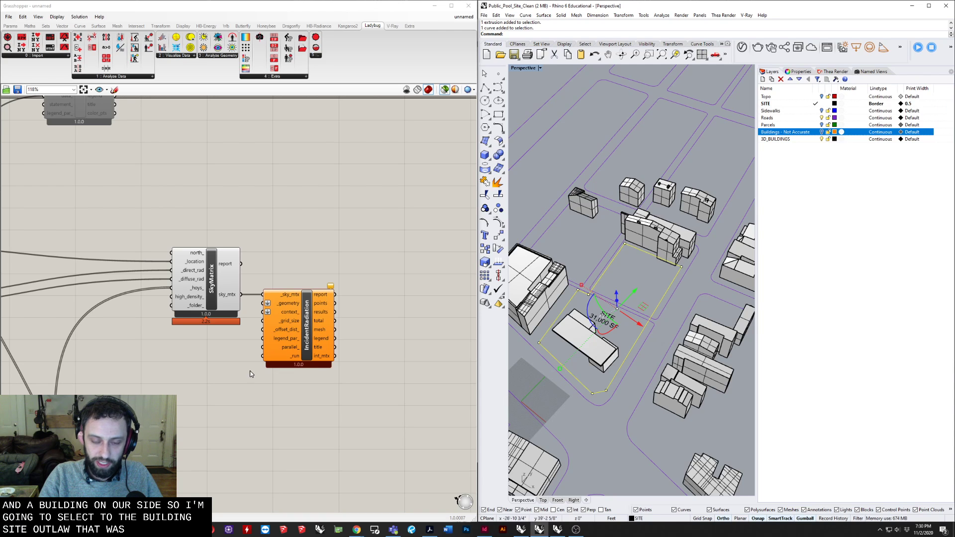
{"action": "double_click", "coordinate": [302, 191]}
{"action": "type", "text": "crv"}
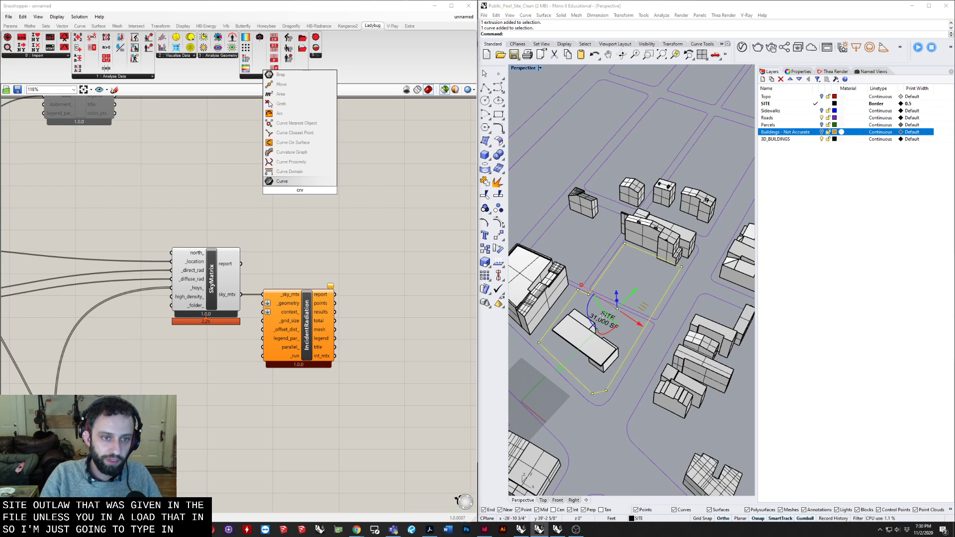
{"action": "key", "text": "Return"}
{"action": "right_click_drag", "start_coordinate": [295, 192], "coordinate": [292, 192]}
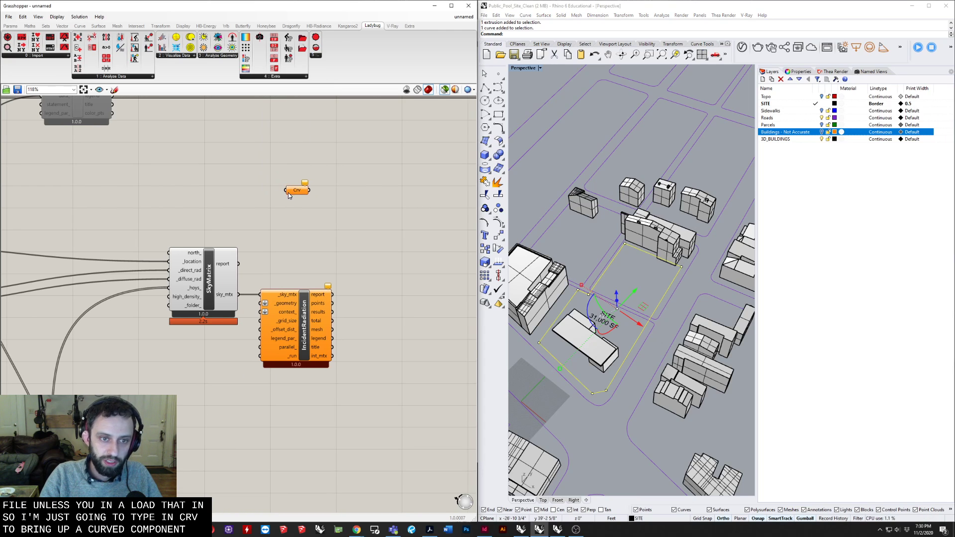
{"action": "right_click", "coordinate": [292, 192]}
{"action": "left_click", "coordinate": [313, 293]}
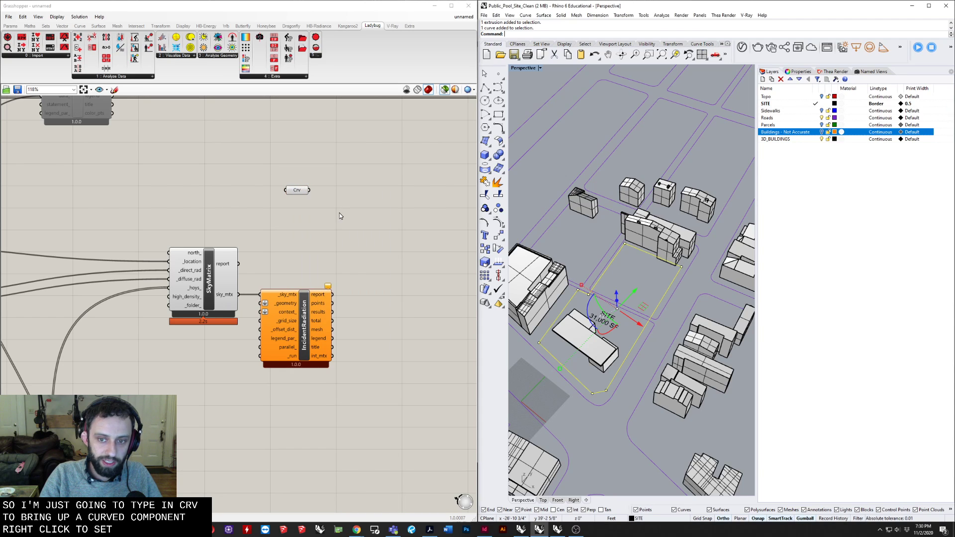
Move the Curve parameter above SkyMatrix and check in the Rhino model that it references the site boundary
{"action": "left_click_drag", "start_coordinate": [293, 193], "coordinate": [197, 193]}
{"action": "left_click", "coordinate": [617, 272]}
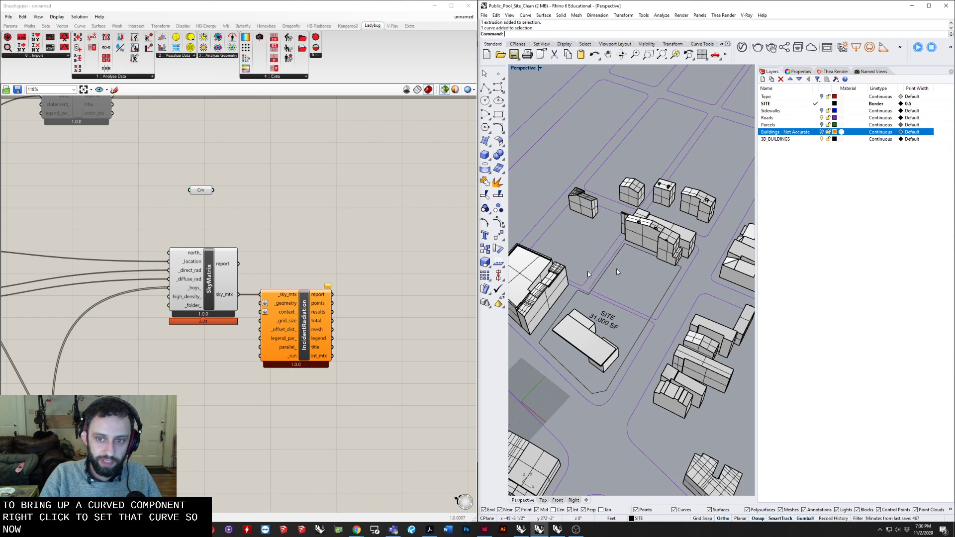
{"action": "left_click", "coordinate": [201, 191]}
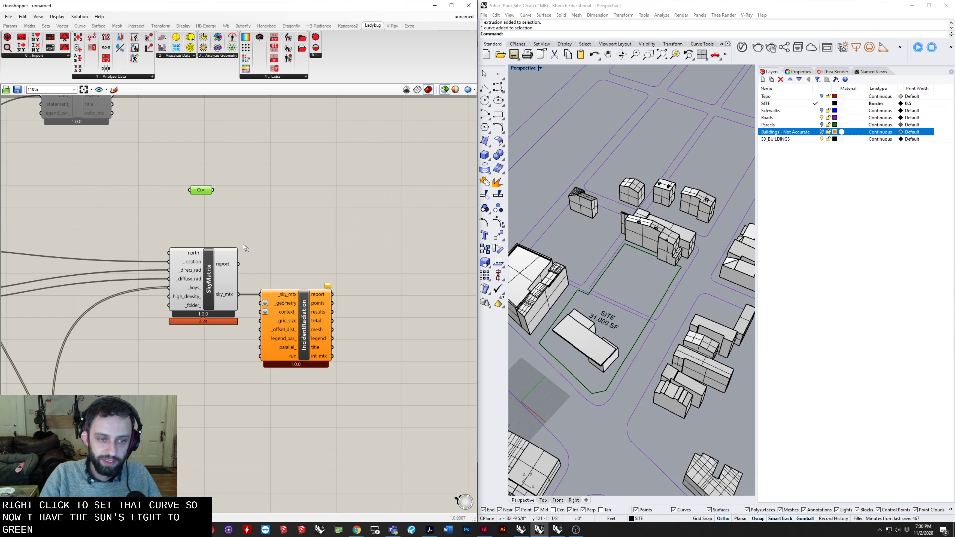
Add an Area component, connect the site curve to its geometry input and place it above the Curve parameter
{"action": "right_click_drag", "start_coordinate": [253, 198], "coordinate": [239, 212]}
{"action": "double_click", "coordinate": [239, 212]}
{"action": "type", "text": "area"}
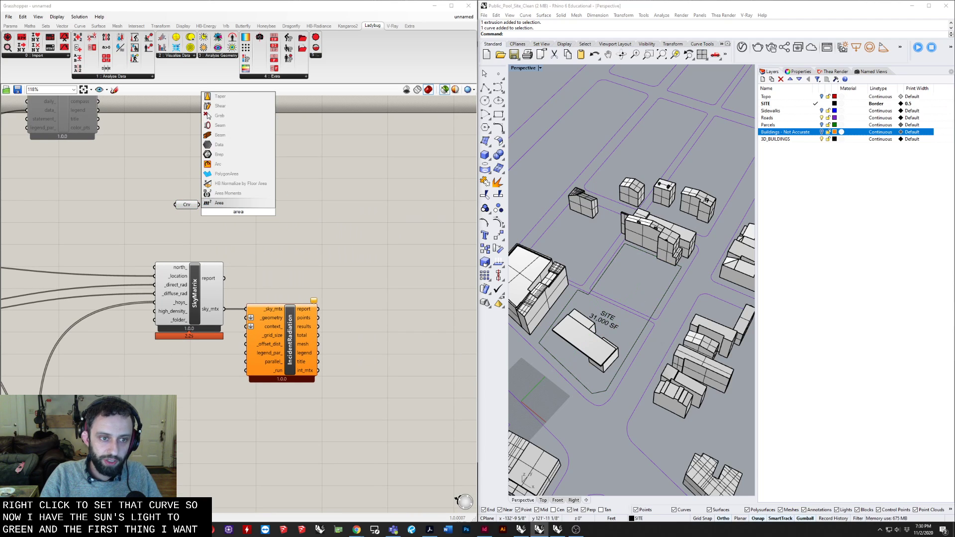
{"action": "key", "text": "Return"}
{"action": "left_click_drag", "start_coordinate": [199, 204], "coordinate": [262, 222]}
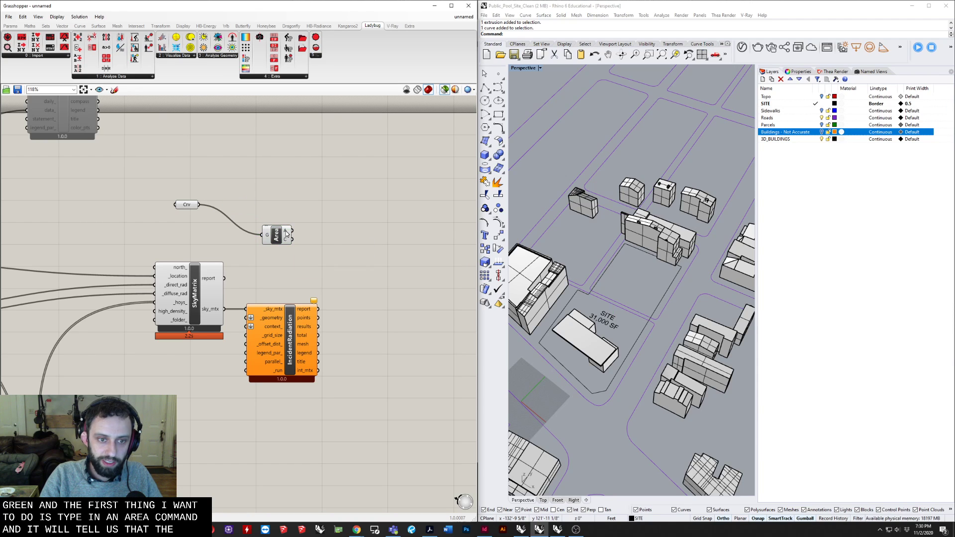
{"action": "mouse_move", "coordinate": [286, 234]}
{"action": "left_click_drag", "start_coordinate": [286, 233], "coordinate": [247, 221]}
{"action": "mouse_move", "coordinate": [248, 225]}
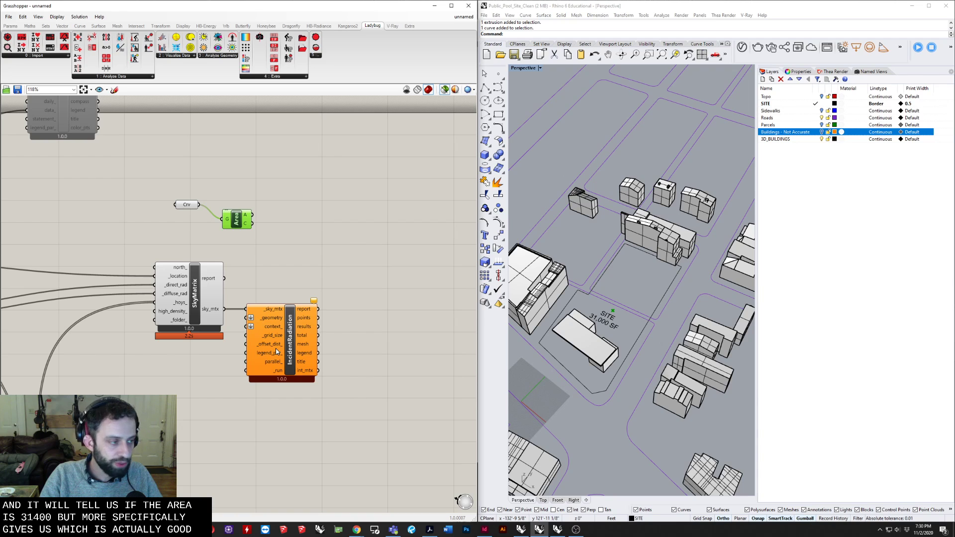
{"action": "right_click_drag", "start_coordinate": [275, 277], "coordinate": [252, 347]}
{"action": "left_click_drag", "start_coordinate": [215, 291], "coordinate": [255, 221]}
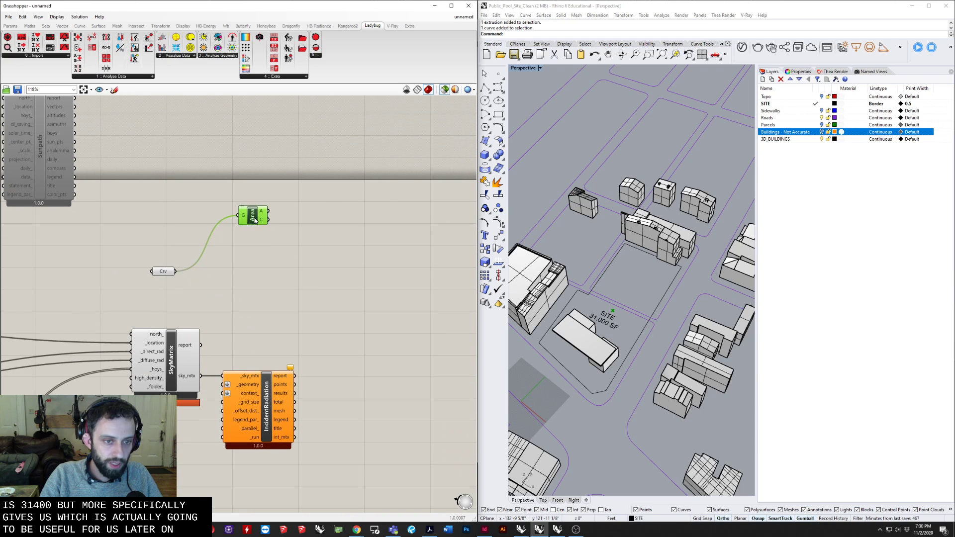
{"action": "left_click", "coordinate": [251, 291]}
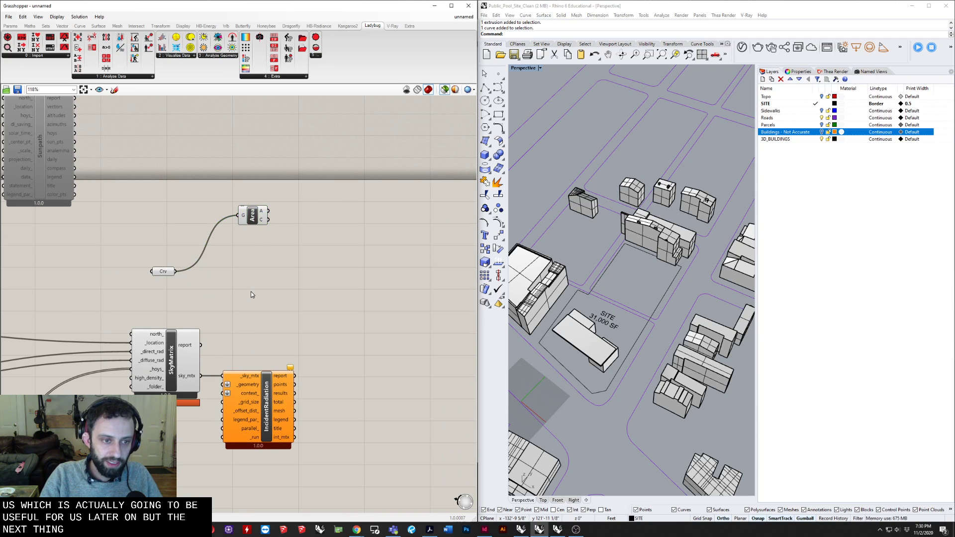
Add a Boundary Surfaces component fed by the site curve and move IncidentRadiation farther away from SkyMatrix
{"action": "double_click", "coordinate": [251, 294]}
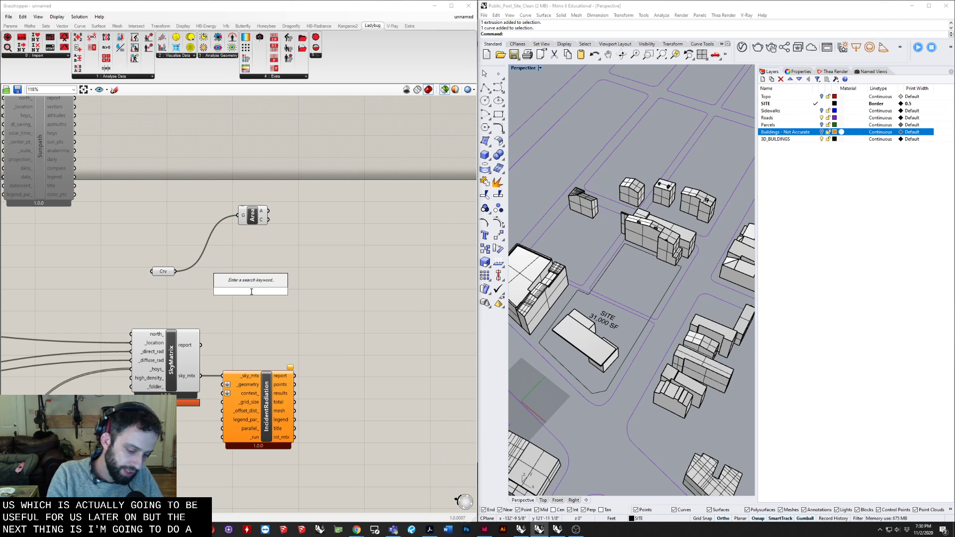
{"action": "type", "text": "boundary"}
{"action": "key", "text": "Return"}
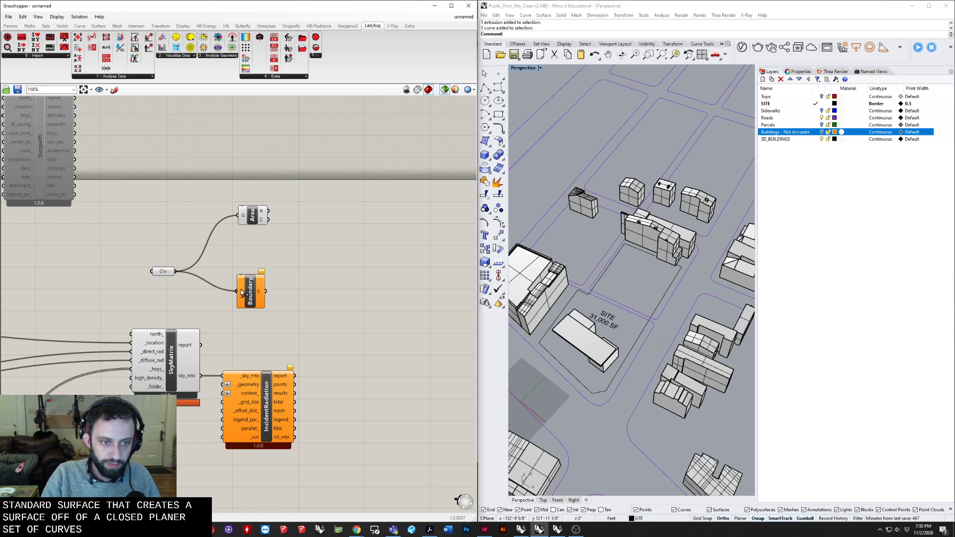
{"action": "left_click_drag", "start_coordinate": [242, 292], "coordinate": [222, 289]}
{"action": "left_click_drag", "start_coordinate": [255, 397], "coordinate": [333, 385]}
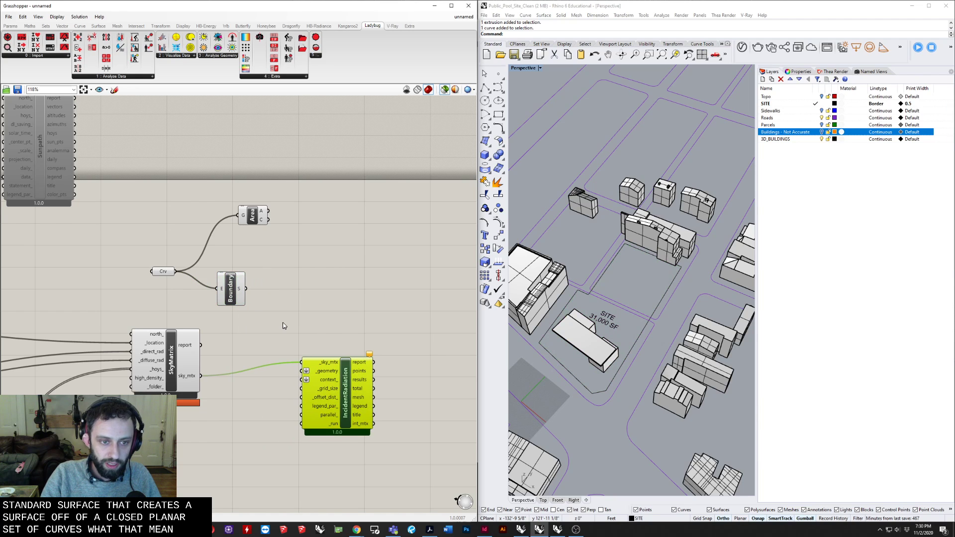
{"action": "left_click", "coordinate": [277, 313]}
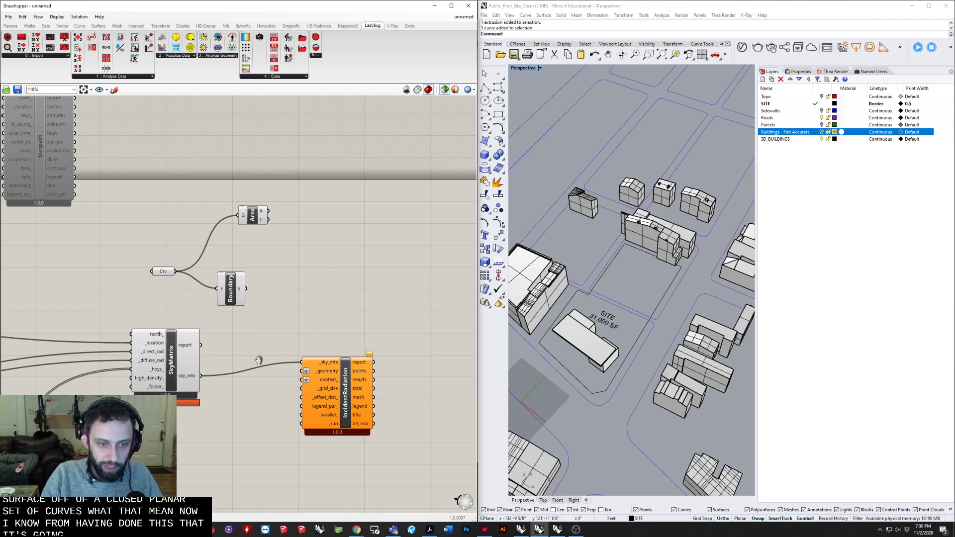
Select all polysurfaces in the Rhino model with the SelPolysrf command
{"action": "right_click_drag", "start_coordinate": [272, 330], "coordinate": [281, 258]}
{"action": "scroll", "coordinate": [656, 359], "scroll_direction": "down", "scroll_amount": 5}
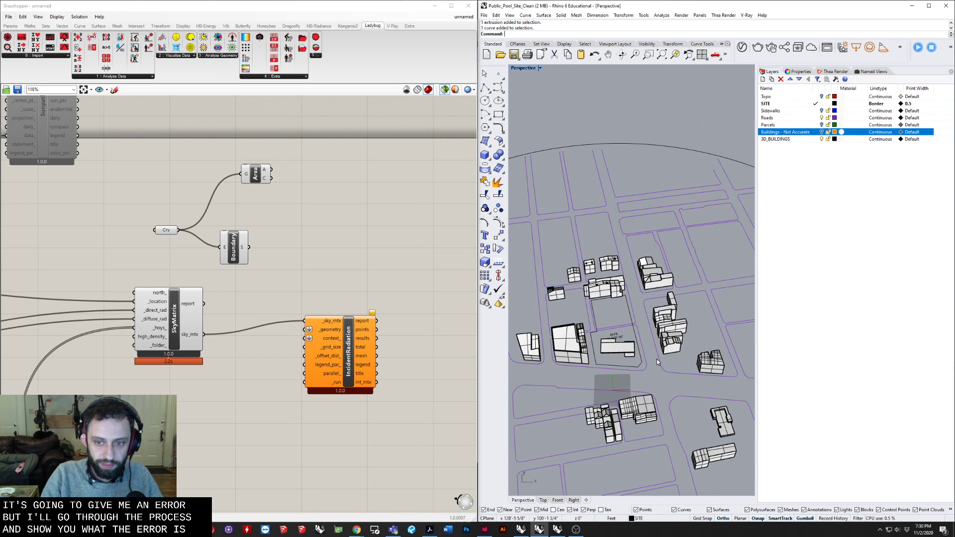
{"action": "mouse_move", "coordinate": [656, 359]}
{"action": "right_mouse_down"}
{"action": "mouse_move", "coordinate": [649, 347]}
{"action": "mouse_move", "coordinate": [642, 356]}
{"action": "right_mouse_up"}
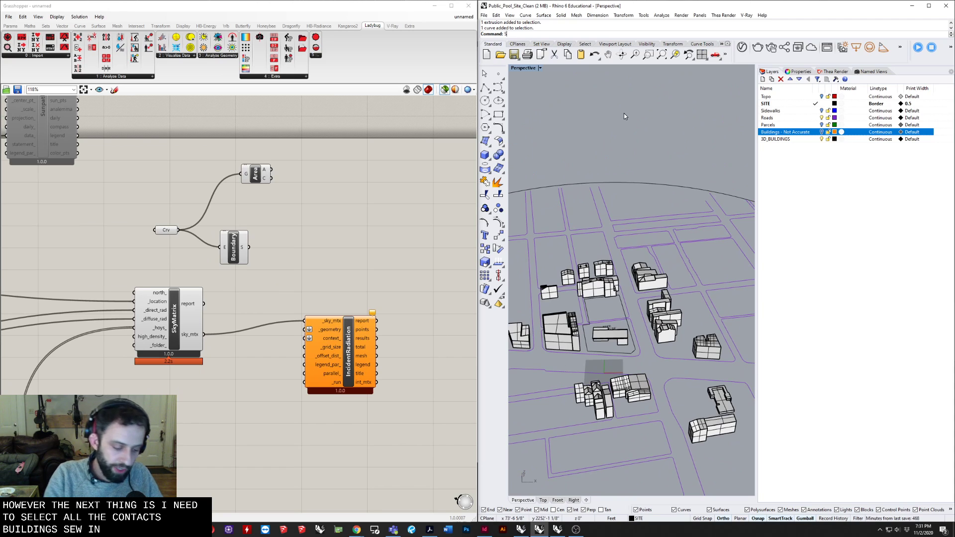
{"action": "type", "text": "SelPolysrf"}
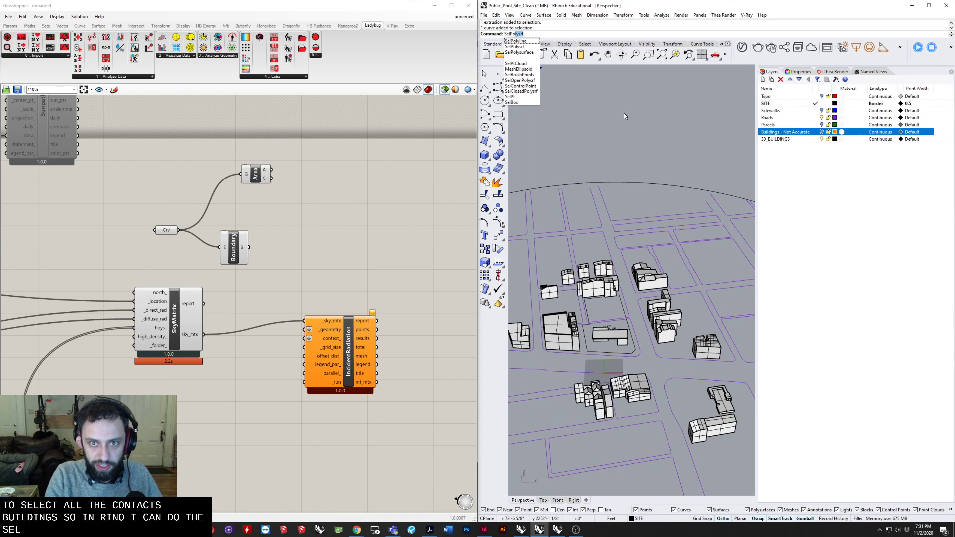
{"action": "key", "text": "Return"}
Remove the proposed building's volumes on the site from the selection, keeping only the surrounding context buildings selected
{"action": "scroll", "coordinate": [611, 343], "scroll_direction": "up", "scroll_amount": 2}
{"action": "scroll", "coordinate": [611, 343], "scroll_direction": "up", "scroll_amount": 3}
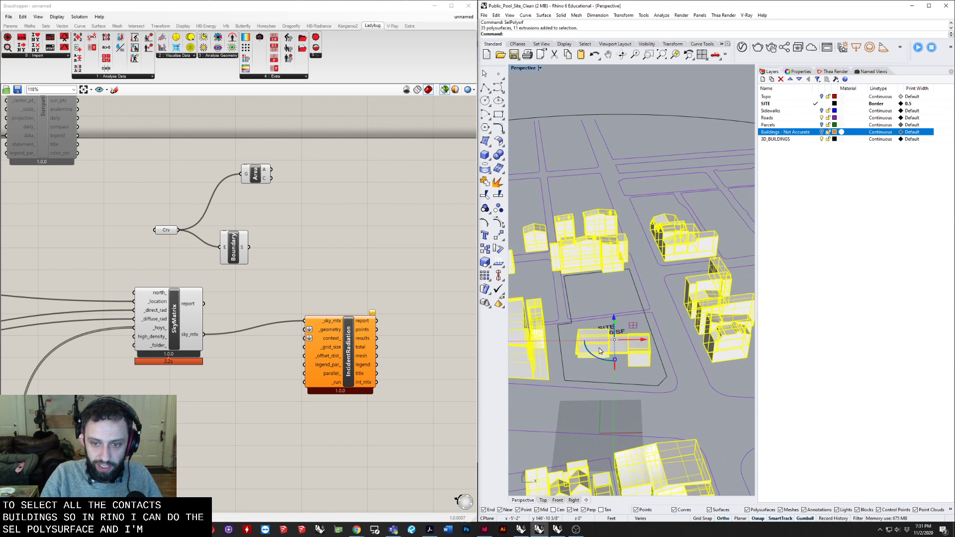
{"action": "left_click", "coordinate": [673, 373], "text": "ctrl"}
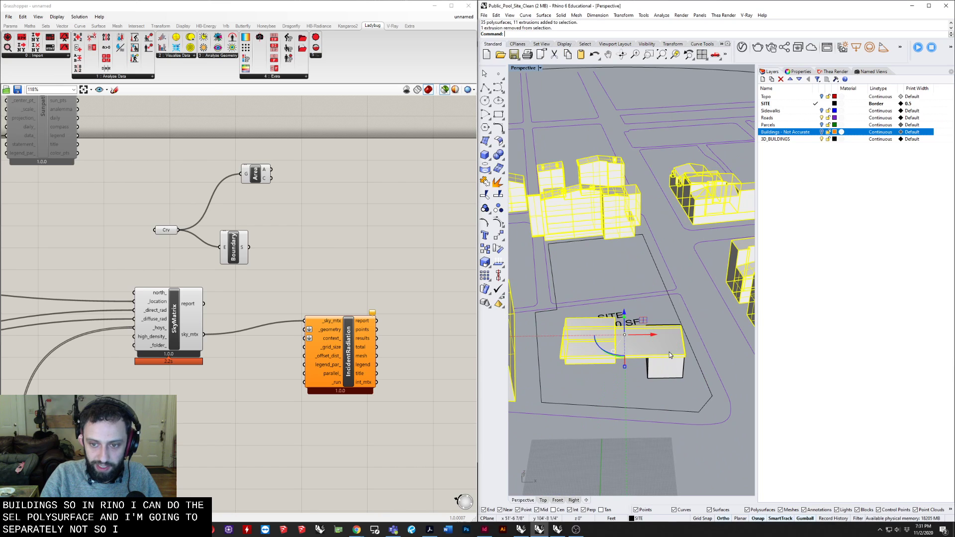
{"action": "left_click", "coordinate": [584, 358], "text": "ctrl"}
{"action": "scroll", "coordinate": [592, 361], "scroll_direction": "down", "scroll_amount": 5}
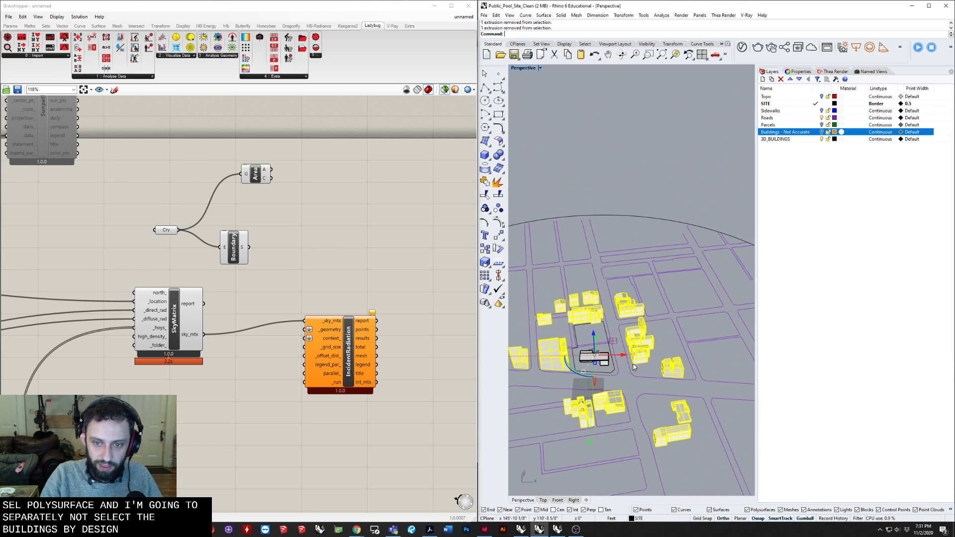
{"action": "right_click_drag", "start_coordinate": [645, 319], "coordinate": [693, 288], "text": "shift"}
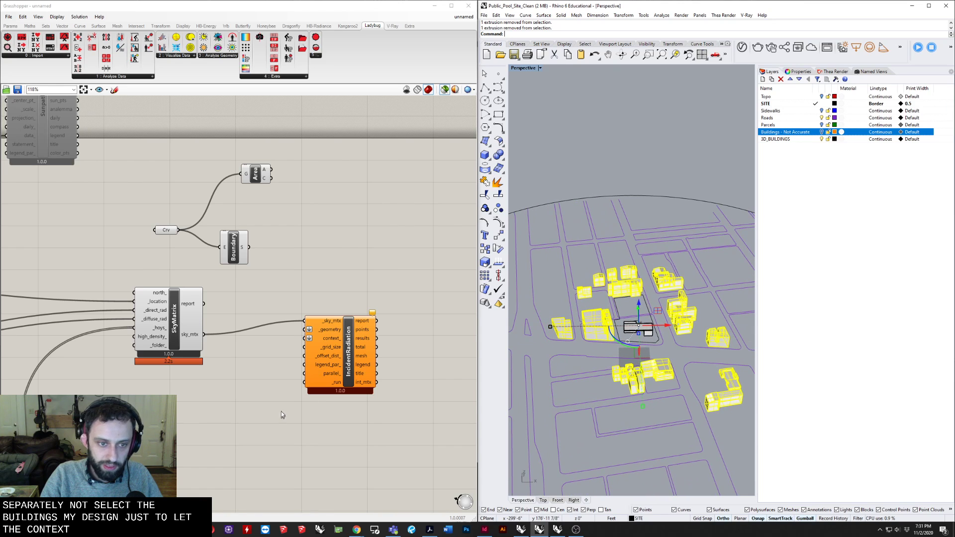
Add a Brep parameter below SkyMatrix in Grasshopper, reference the selected context buildings as multiple Breps and check them in the model
{"action": "double_click", "coordinate": [194, 414]}
{"action": "type", "text": "br"}
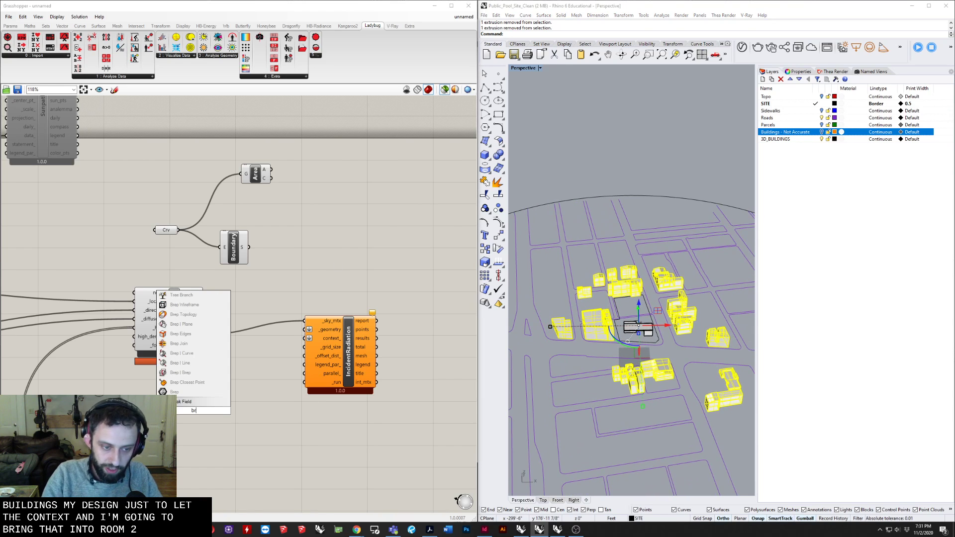
{"action": "key", "text": "Up"}
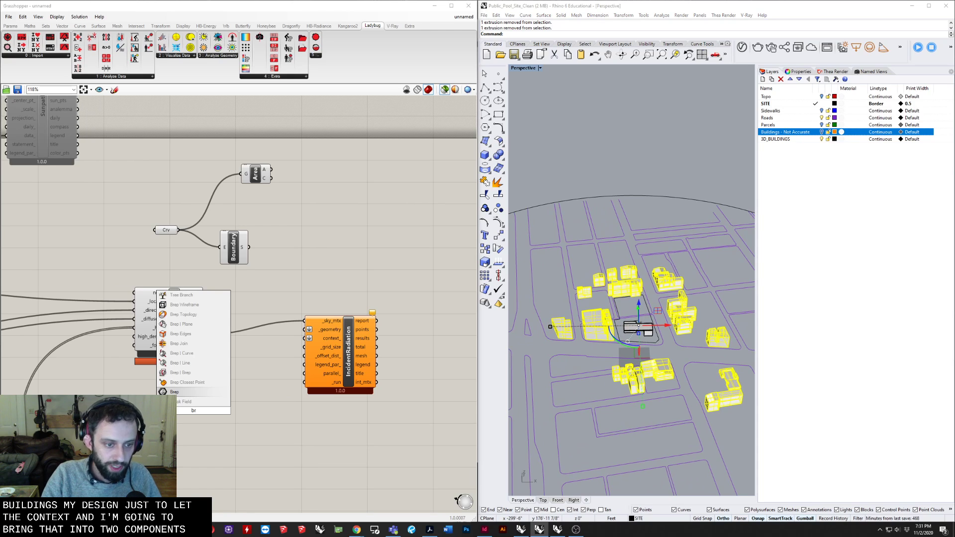
{"action": "key", "text": "Return"}
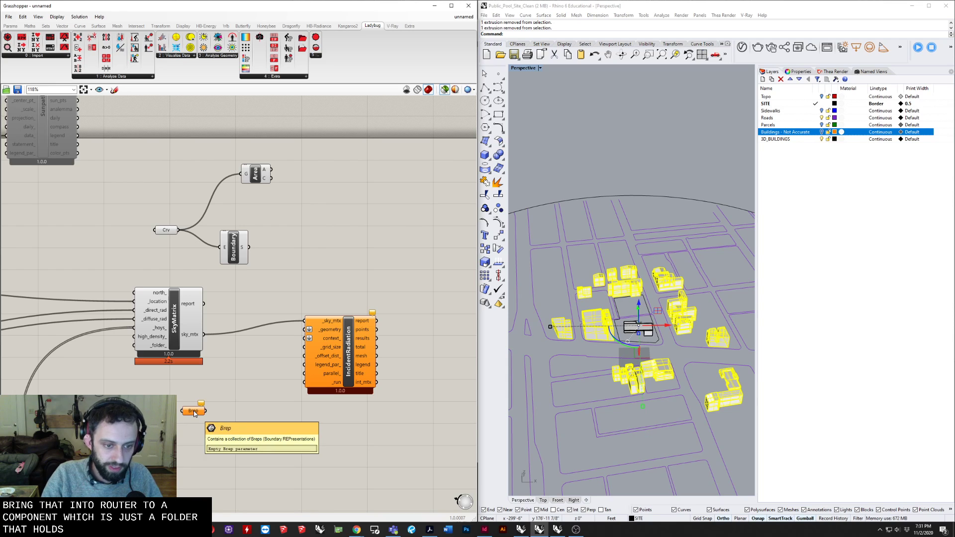
{"action": "right_click", "coordinate": [194, 413]}
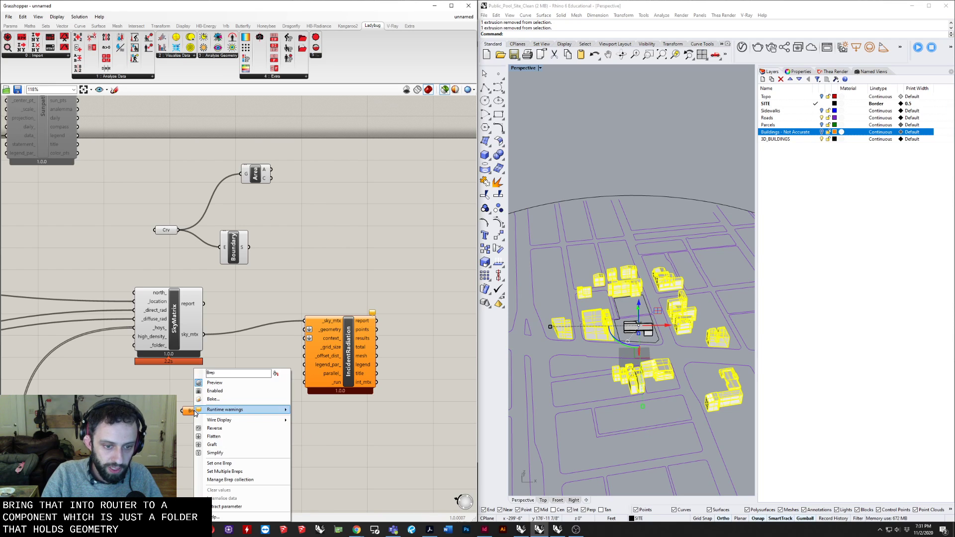
{"action": "left_click", "coordinate": [219, 471]}
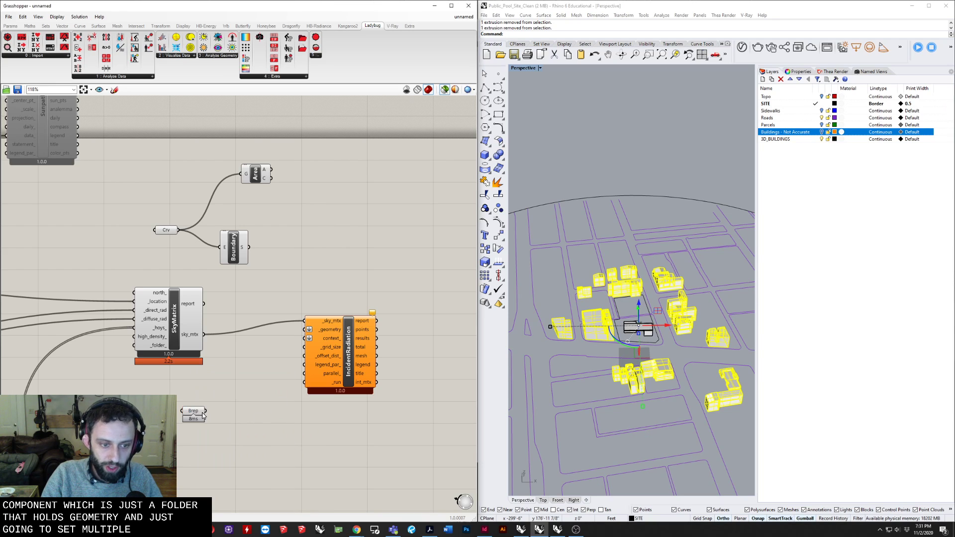
{"action": "left_click", "coordinate": [530, 214]}
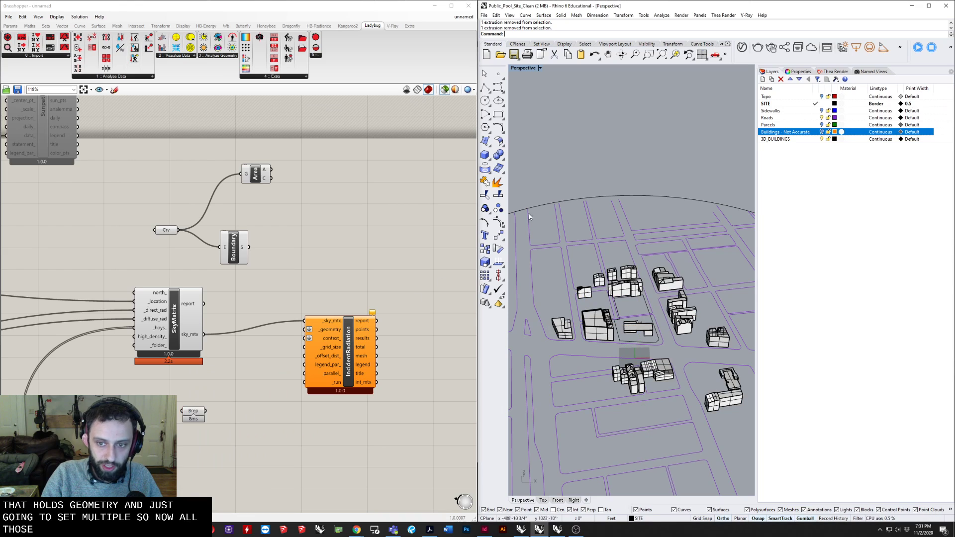
{"action": "left_click", "coordinate": [193, 412]}
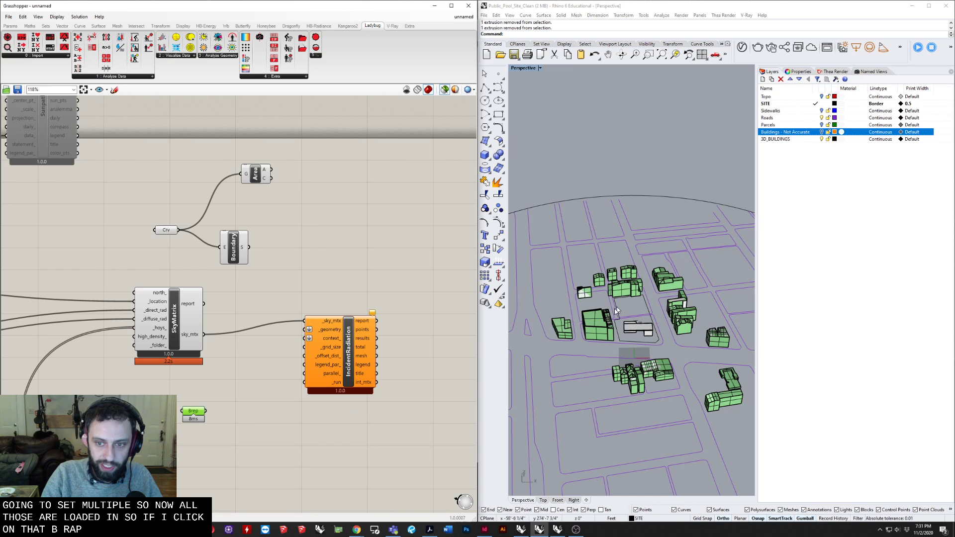
Connect the context Brep parameter to IncidentRadiation's context_ input and shift the component to make room for the wires
{"action": "scroll", "coordinate": [233, 423], "scroll_direction": "up", "scroll_amount": 3}
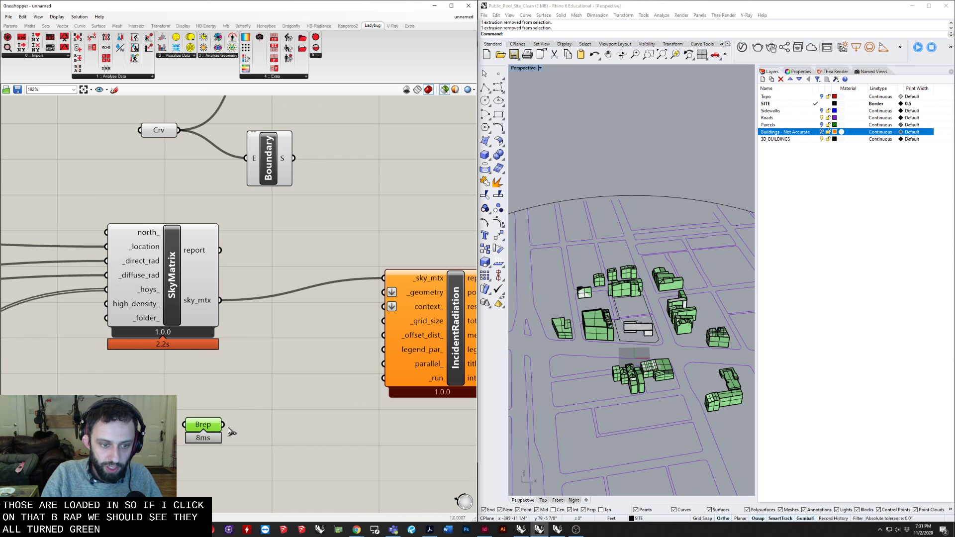
{"action": "left_click_drag", "start_coordinate": [224, 424], "coordinate": [384, 306]}
{"action": "left_click_drag", "start_coordinate": [434, 335], "coordinate": [463, 336]}
{"action": "right_click_drag", "start_coordinate": [356, 373], "coordinate": [224, 376]}
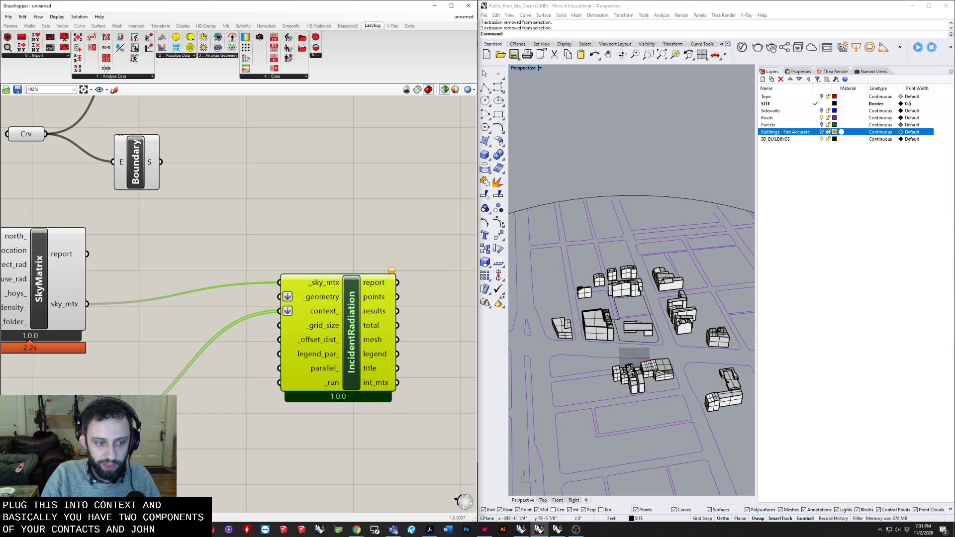
{"action": "left_click", "coordinate": [71, 428]}
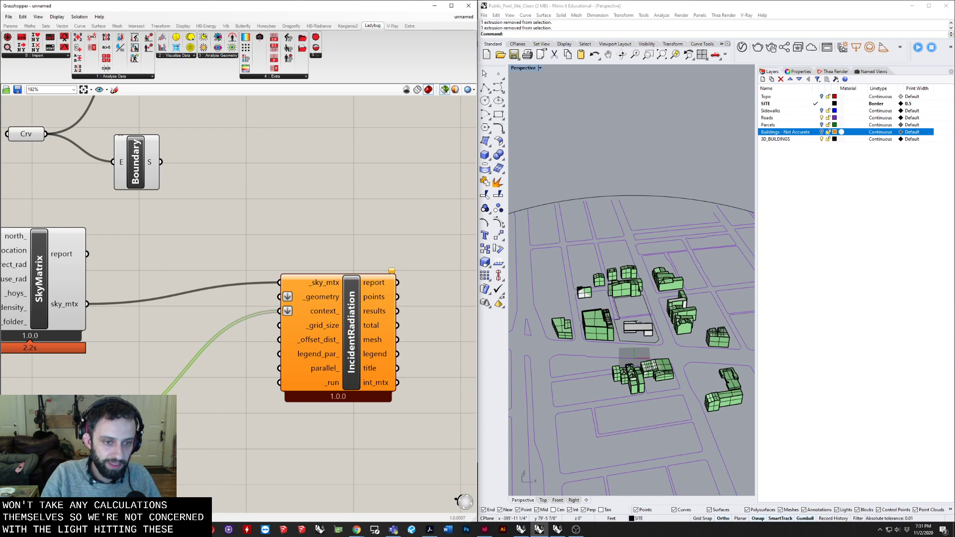
{"action": "right_click_drag", "start_coordinate": [322, 312], "coordinate": [347, 328]}
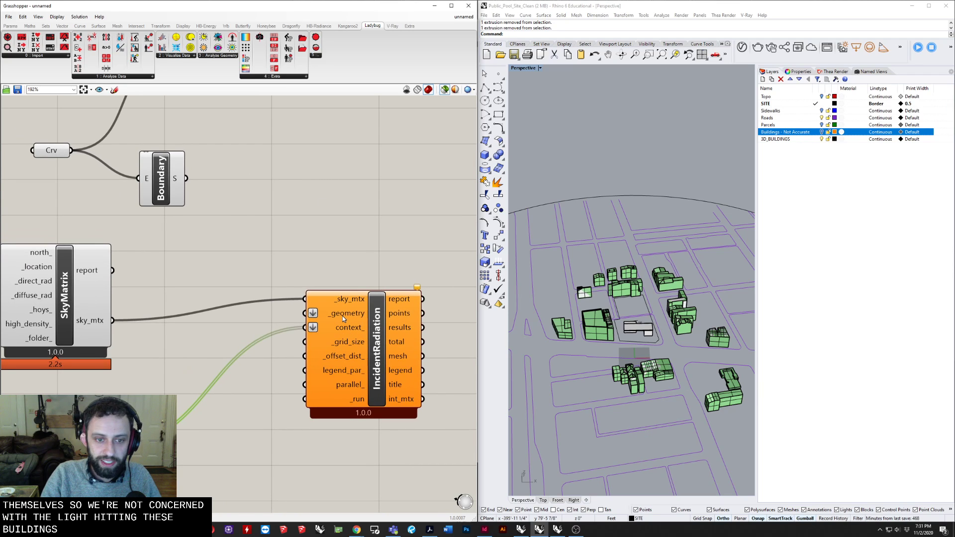
Select all volumes of the proposed building on the site in the Rhino model
{"action": "scroll", "coordinate": [633, 328], "scroll_direction": "up", "scroll_amount": 2}
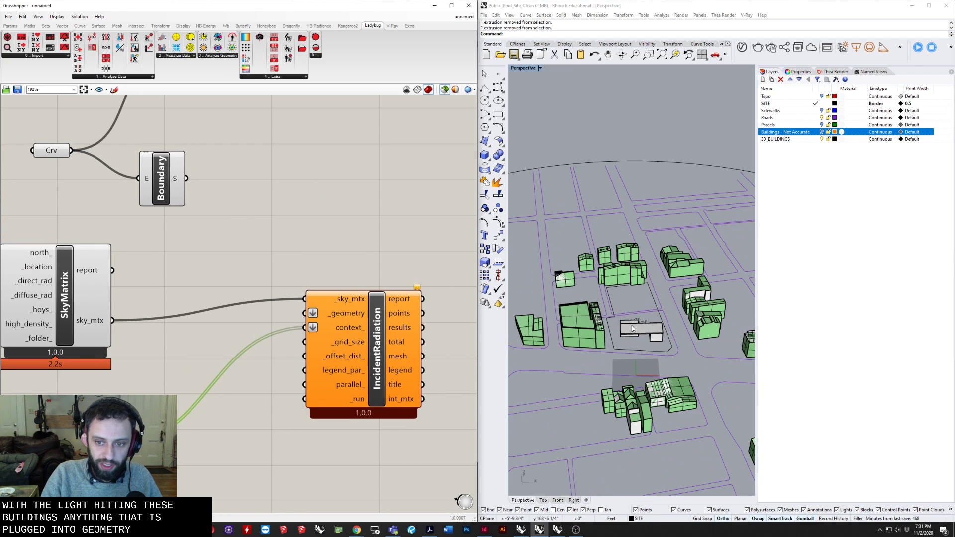
{"action": "left_click", "coordinate": [634, 330]}
{"action": "left_click", "coordinate": [658, 351]}
{"action": "scroll", "coordinate": [620, 313], "scroll_direction": "up", "scroll_amount": 3}
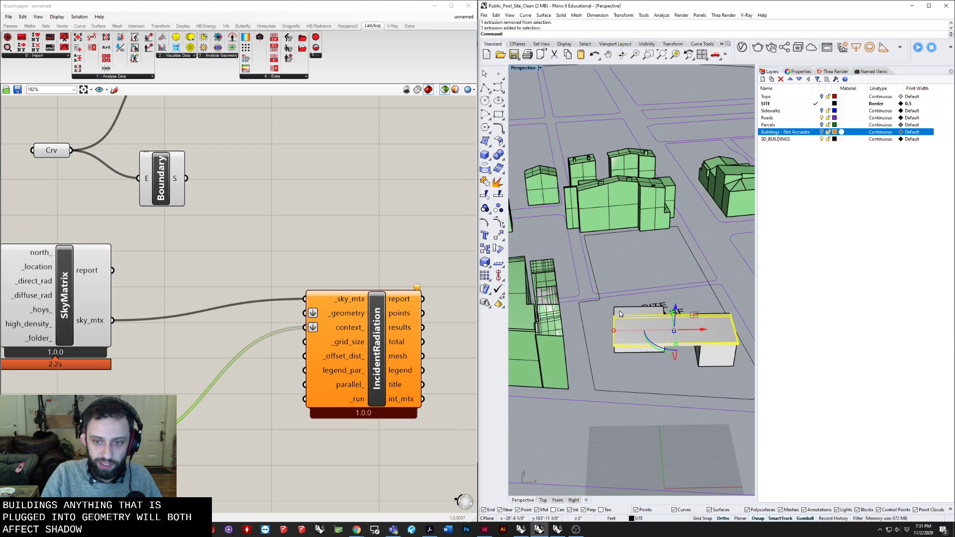
{"action": "left_click", "coordinate": [716, 356], "text": "shift"}
Add a second Brep parameter below the context one in Grasshopper and reference the selected proposed building volumes in it
{"action": "scroll", "coordinate": [79, 331], "scroll_direction": "down", "scroll_amount": 3}
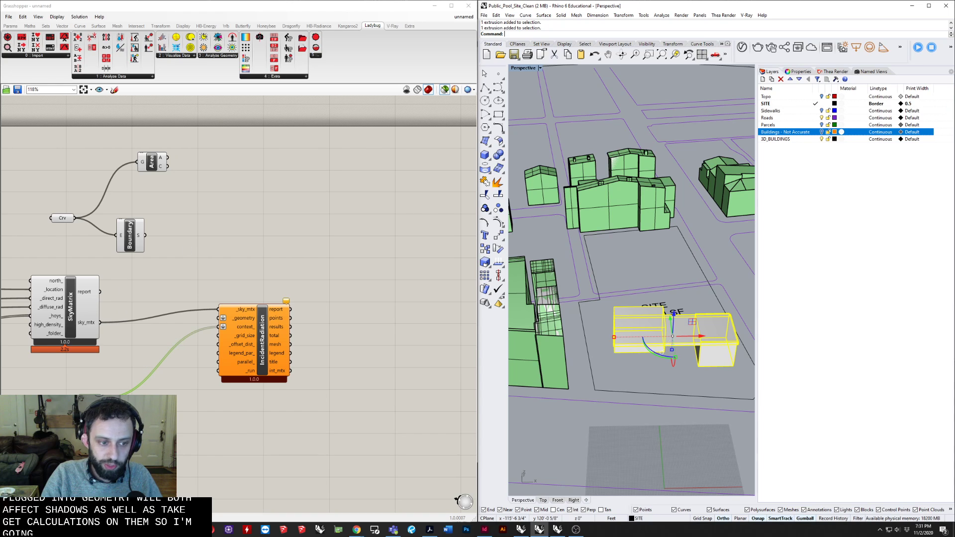
{"action": "double_click", "coordinate": [106, 437]}
{"action": "type", "text": "brep"}
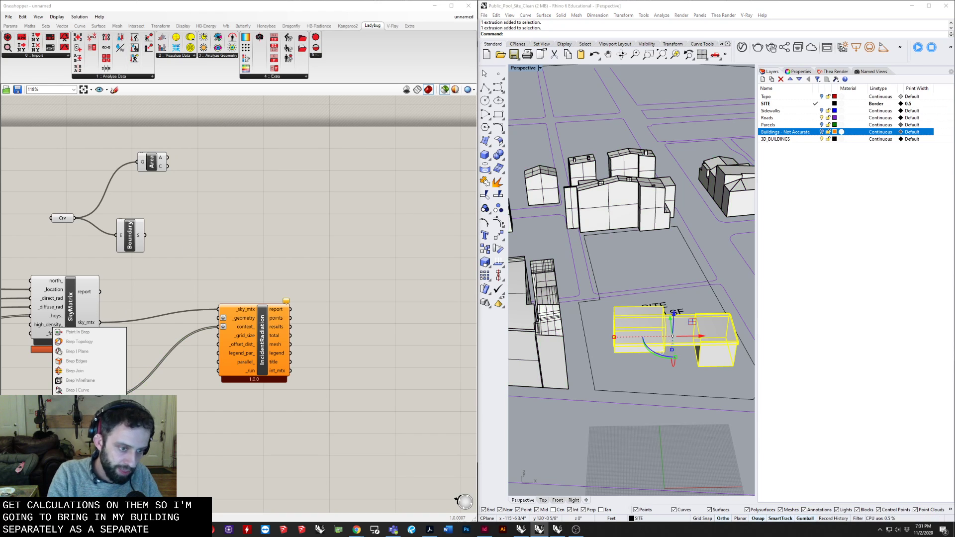
{"action": "key", "text": "Return"}
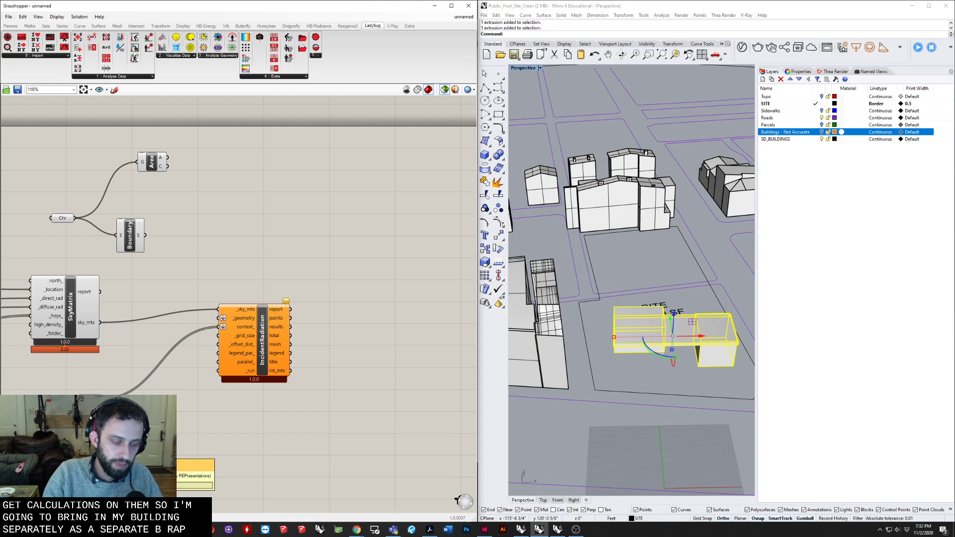
{"action": "right_click", "coordinate": [90, 452]}
{"action": "left_click", "coordinate": [124, 453]}
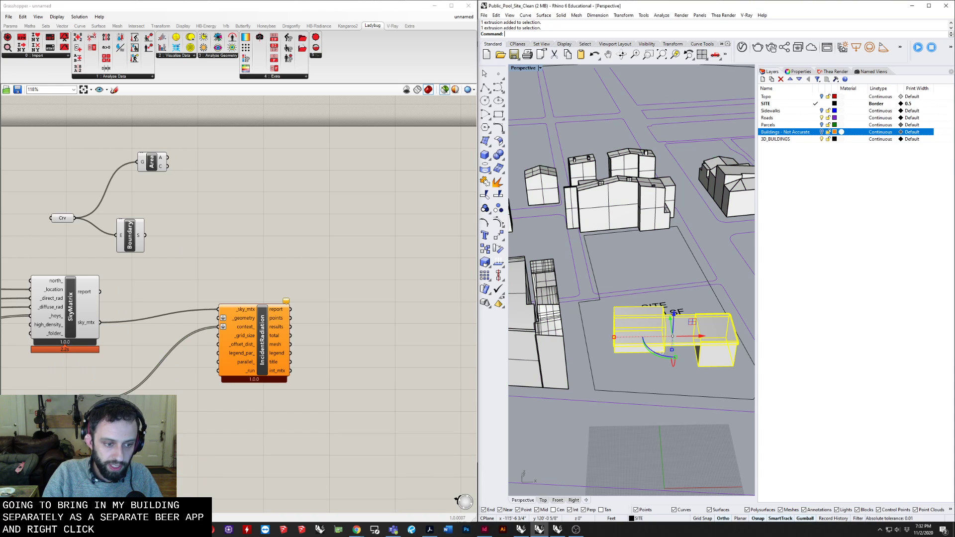
Rename the proposed building's Brep parameter to my design and the surrounding buildings' Brep parameter to context
{"action": "right_click_drag", "start_coordinate": [201, 418], "coordinate": [275, 385]}
{"action": "scroll", "coordinate": [275, 384], "scroll_direction": "up", "scroll_amount": 3}
{"action": "left_click", "coordinate": [117, 429]}
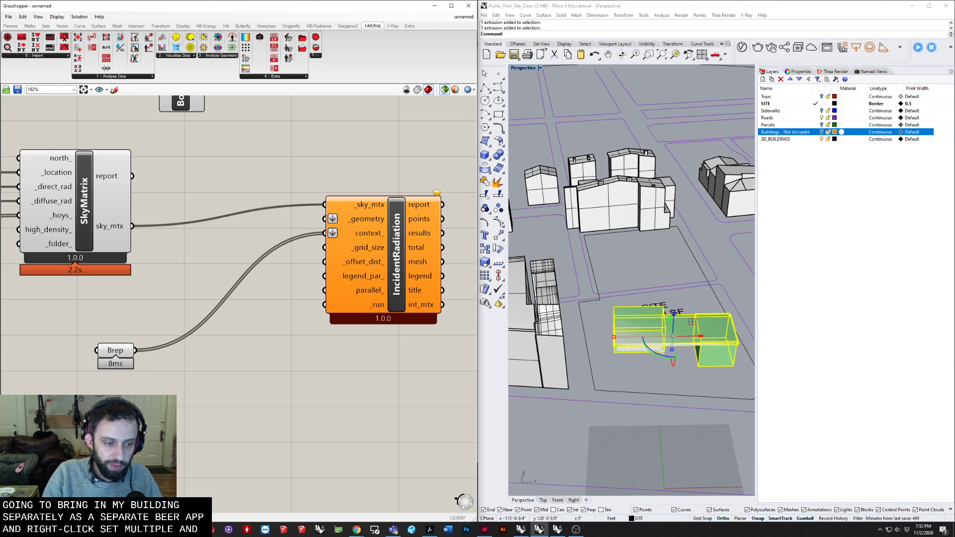
{"action": "right_click", "coordinate": [117, 429]}
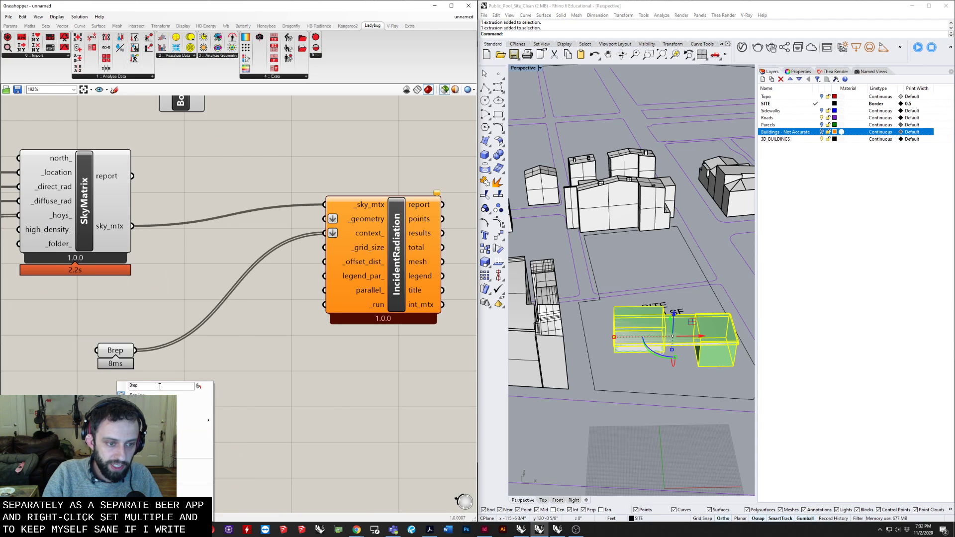
{"action": "type", "text": "m"}
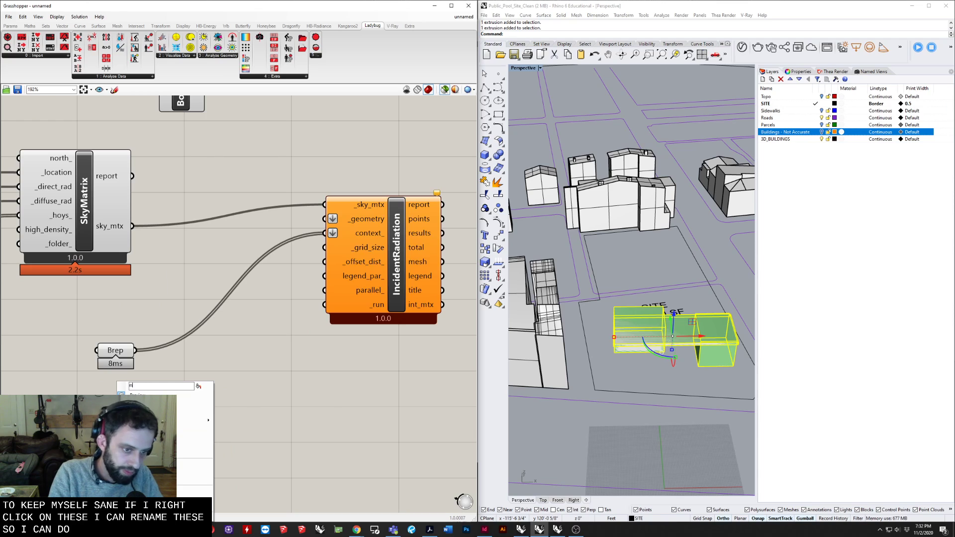
{"action": "type", "text": "assing"}
{"action": "key", "text": "Return"}
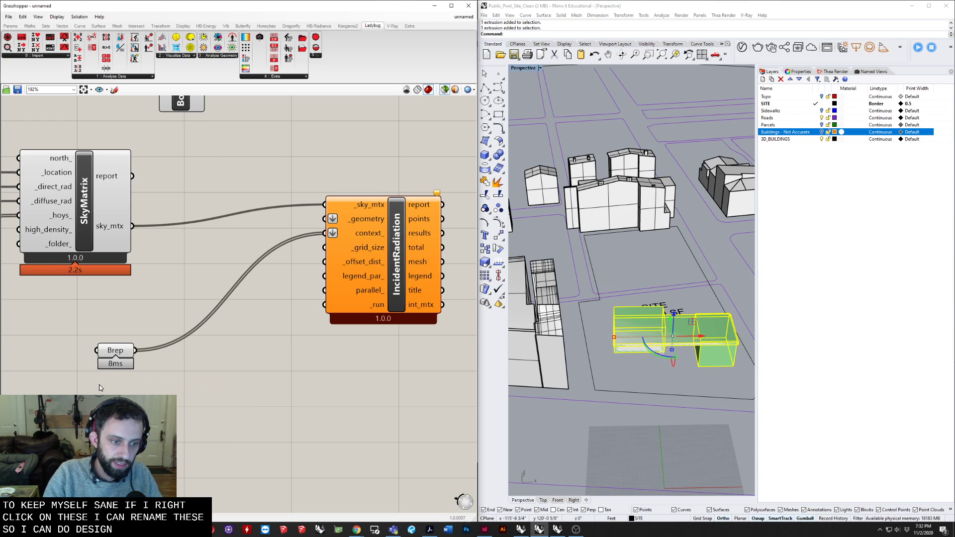
{"action": "right_click", "coordinate": [114, 355]}
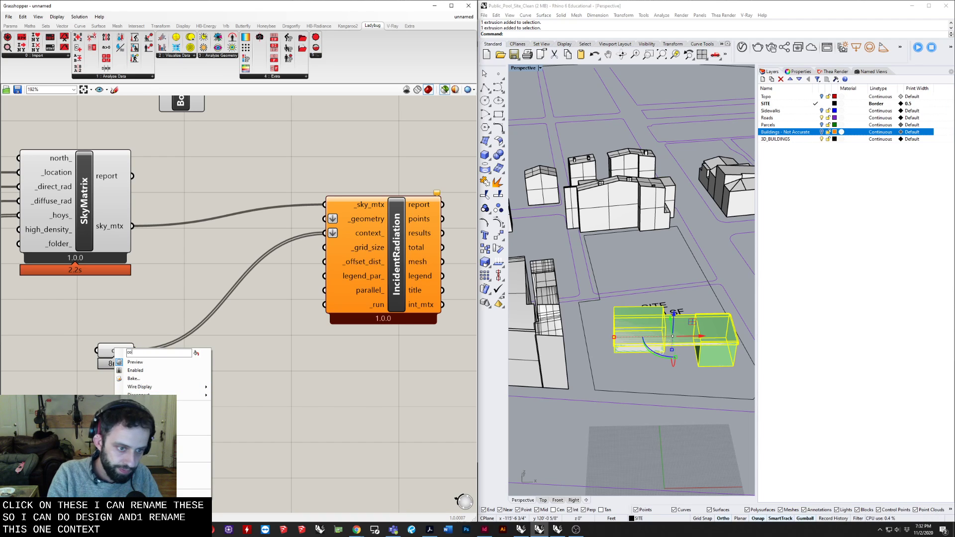
{"action": "type", "text": "context"}
{"action": "key", "text": "Return"}
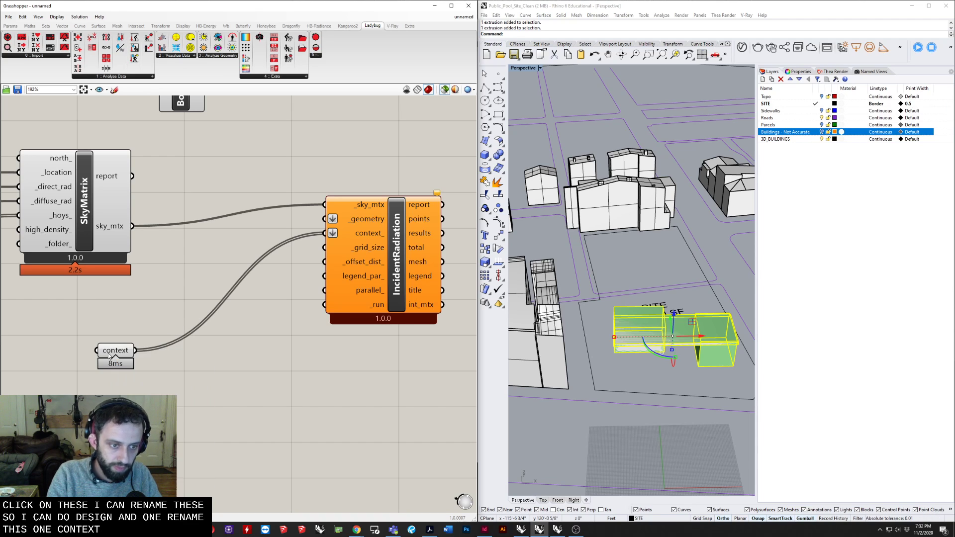
Move both Brep parameters nearer to IncidentRadiation, placing my design above context
{"action": "left_click_drag", "start_coordinate": [114, 351], "coordinate": [193, 284]}
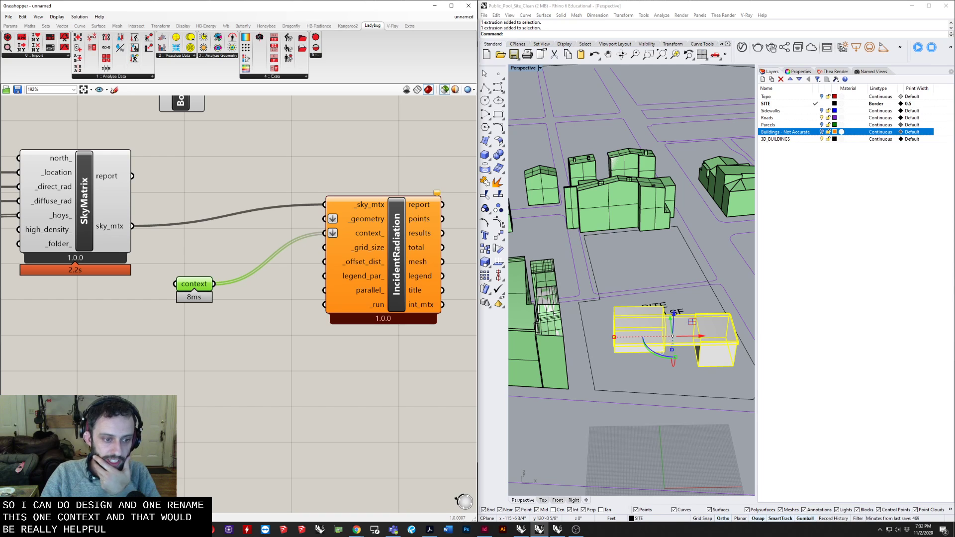
{"action": "left_click_drag", "start_coordinate": [114, 423], "coordinate": [196, 357]}
{"action": "right_click_drag", "start_coordinate": [230, 297], "coordinate": [231, 398]}
{"action": "left_click_drag", "start_coordinate": [200, 450], "coordinate": [197, 355]}
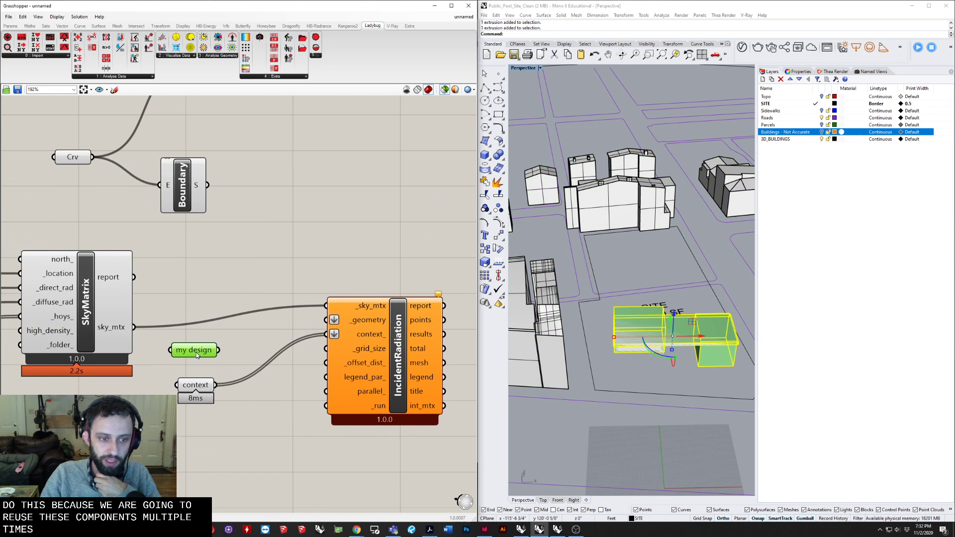
Connect both my design and the Boundary surface output to IncidentRadiation's _geometry input
{"action": "left_click_drag", "start_coordinate": [299, 322], "coordinate": [326, 320]}
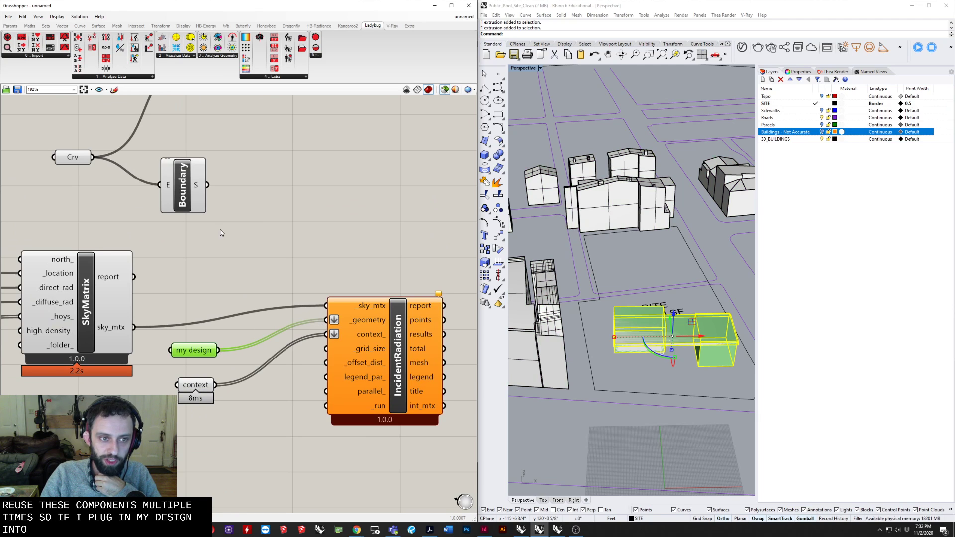
{"action": "left_click_drag", "start_coordinate": [208, 185], "coordinate": [327, 320]}
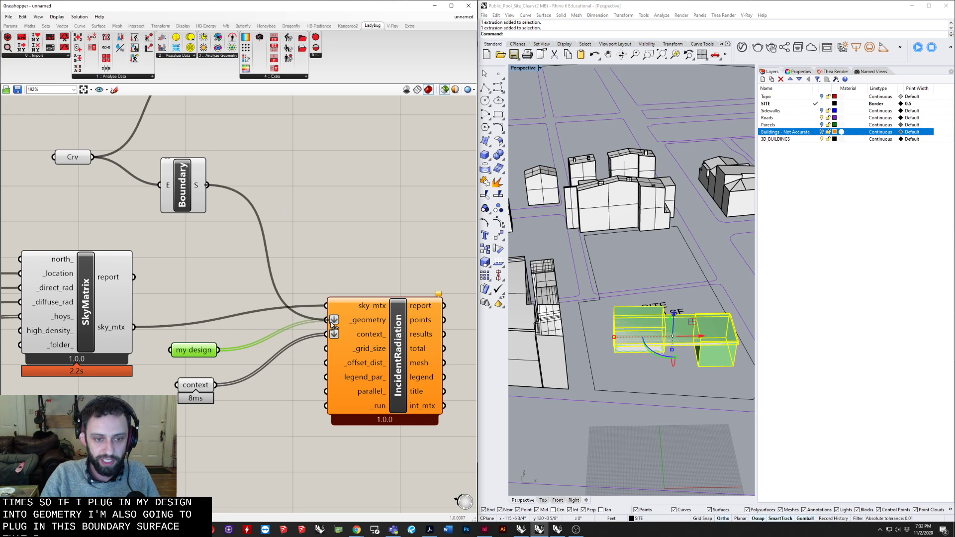
{"action": "right_click", "coordinate": [323, 223]}
{"action": "left_click", "coordinate": [230, 308]}
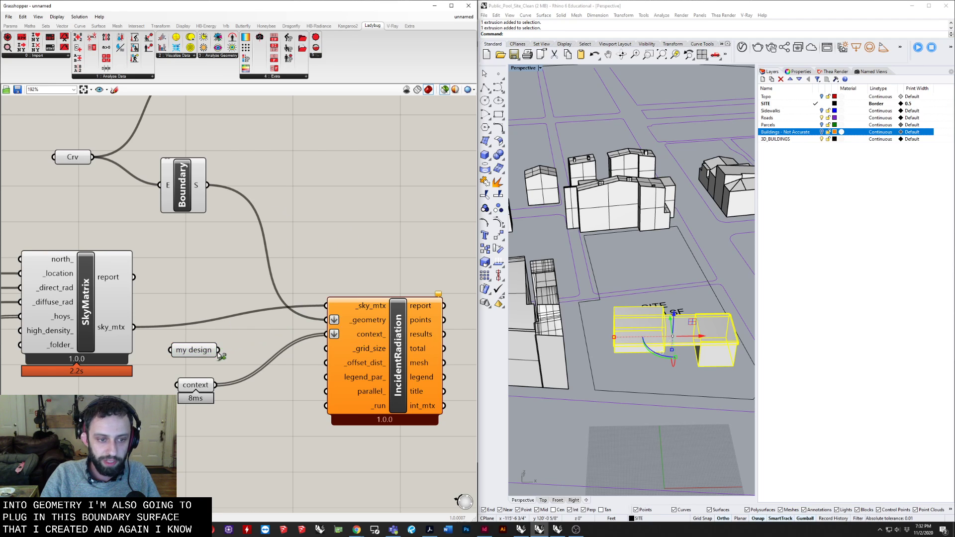
{"action": "left_click_drag", "start_coordinate": [218, 350], "coordinate": [328, 320], "text": "shift"}
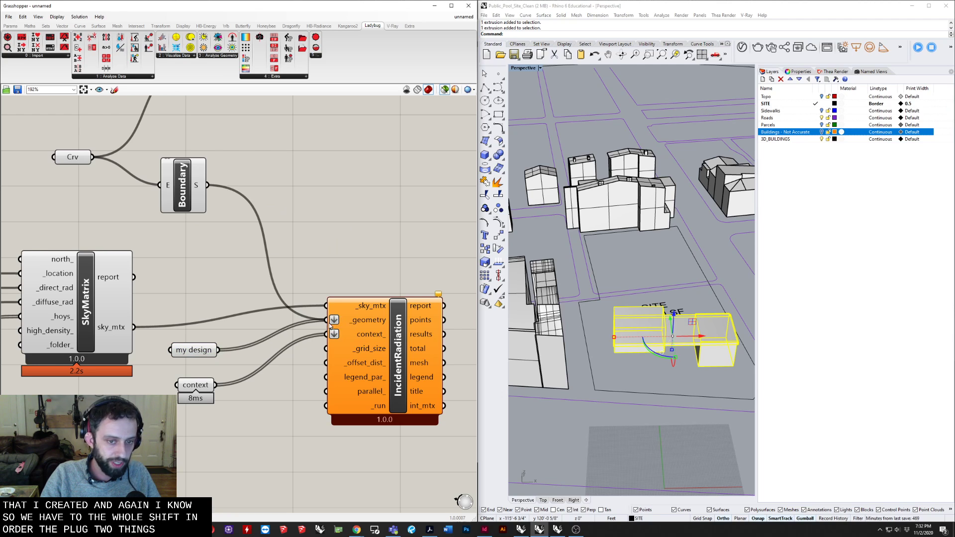
Stack the my design and context parameters closely together just beside the sky_mtx wire
{"action": "right_click_drag", "start_coordinate": [329, 324], "coordinate": [293, 323]}
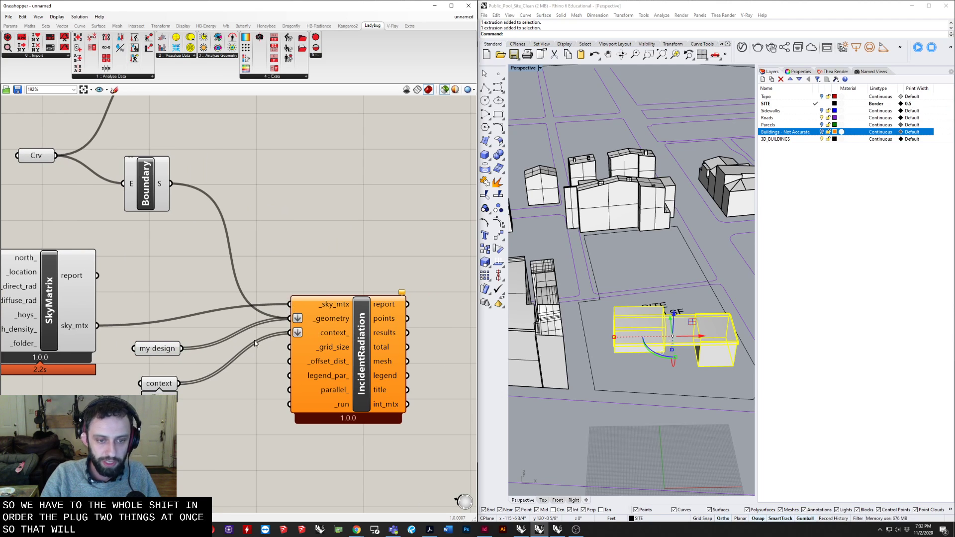
{"action": "right_click_drag", "start_coordinate": [307, 384], "coordinate": [301, 359]}
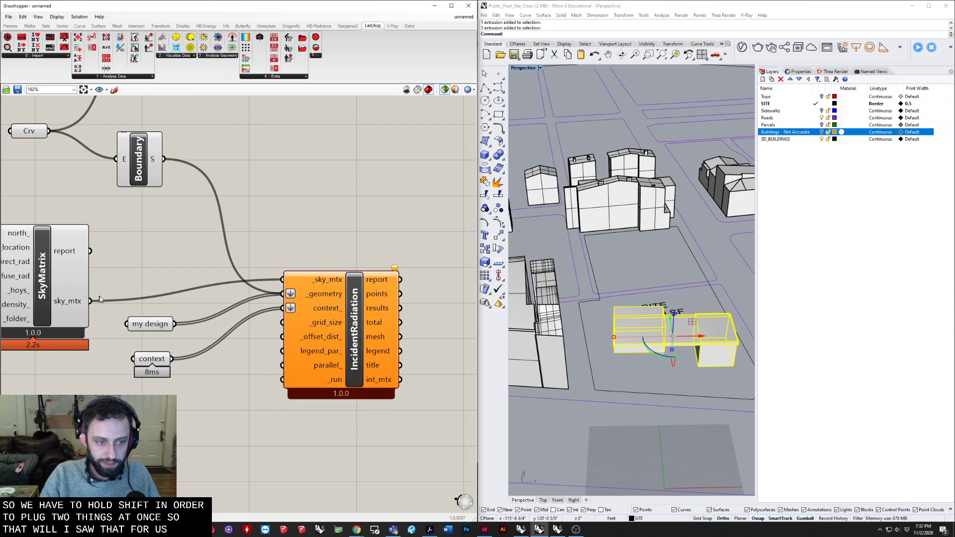
{"action": "left_click_drag", "start_coordinate": [156, 309], "coordinate": [166, 327]}
{"action": "left_click", "coordinate": [167, 357]}
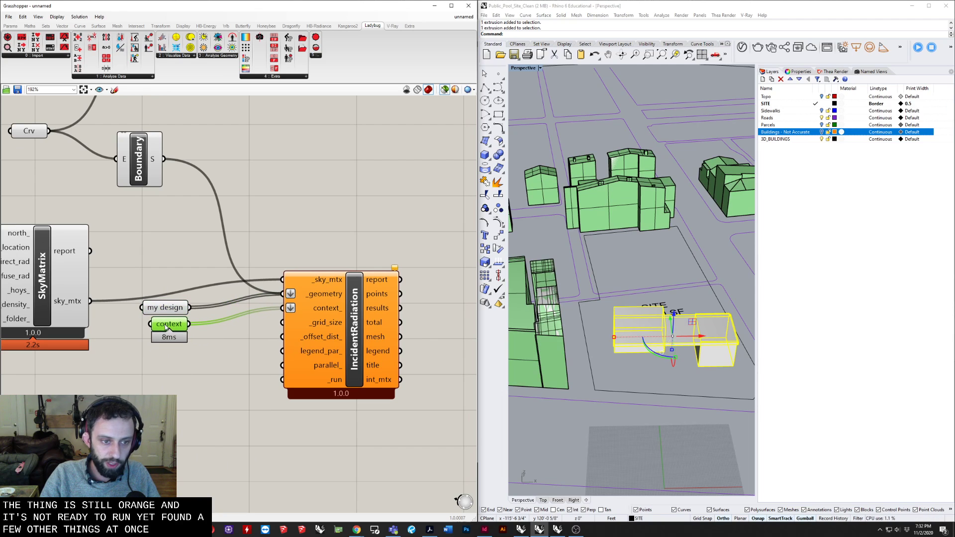
Add a number slider with the value 5 and place it below the context parameter
{"action": "double_click", "coordinate": [184, 388]}
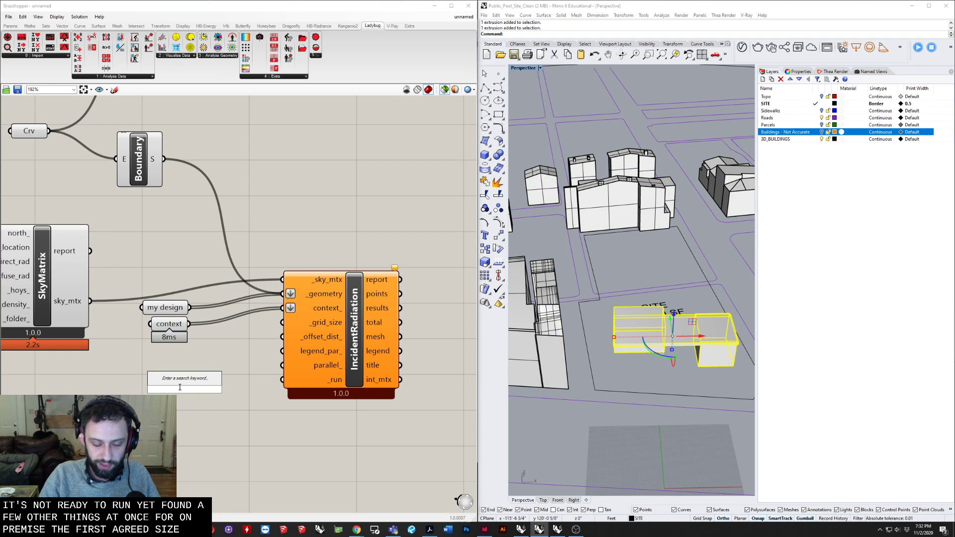
{"action": "key", "text": "Return"}
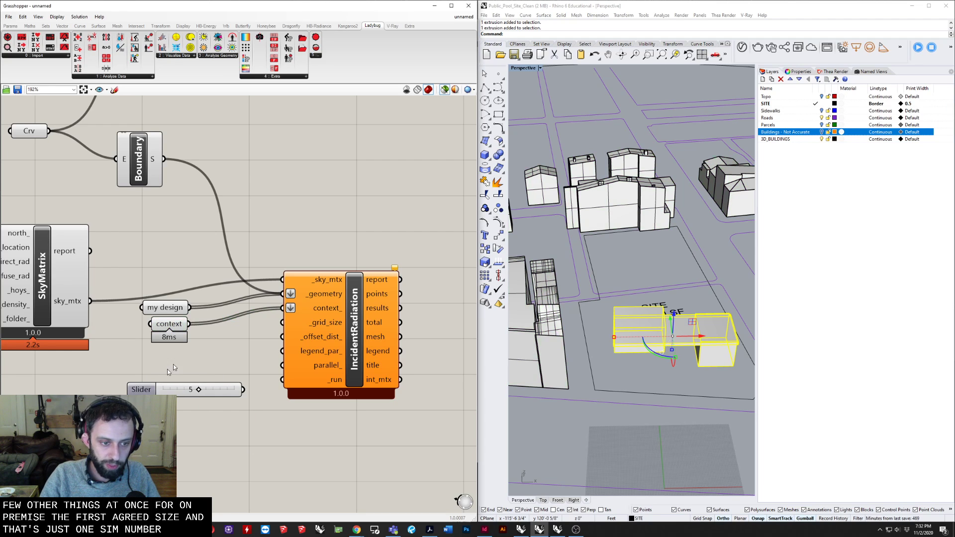
{"action": "left_click_drag", "start_coordinate": [225, 394], "coordinate": [181, 371]}
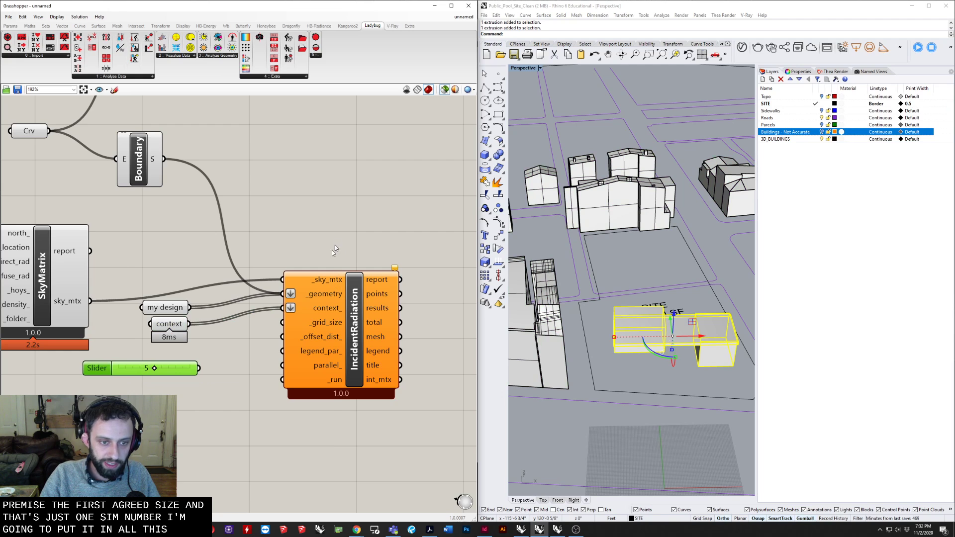
Spread out the layout by shifting IncidentRadiation with its inputs and repositioning the Boundary component and both Brep parameters
{"action": "left_click_drag", "start_coordinate": [334, 245], "coordinate": [149, 450]}
{"action": "left_click_drag", "start_coordinate": [319, 326], "coordinate": [390, 309]}
{"action": "right_click_drag", "start_coordinate": [390, 308], "coordinate": [327, 324]}
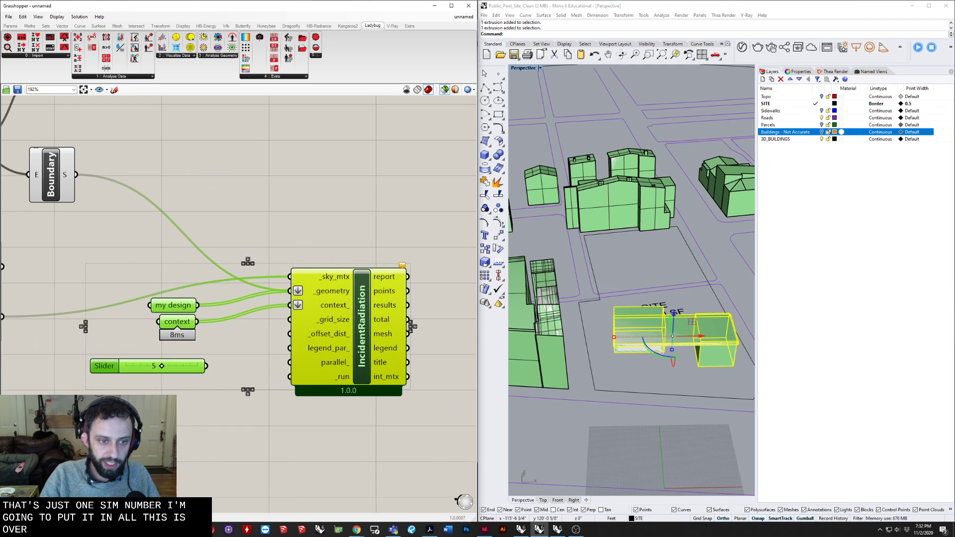
{"action": "left_click", "coordinate": [269, 324]}
{"action": "right_click_drag", "start_coordinate": [243, 336], "coordinate": [283, 354]}
{"action": "left_click_drag", "start_coordinate": [104, 216], "coordinate": [154, 206]}
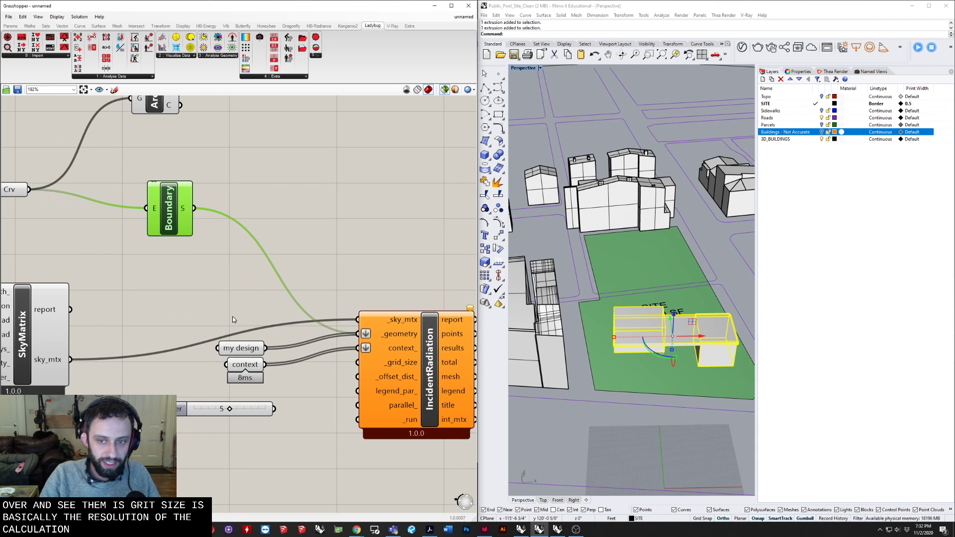
{"action": "left_click_drag", "start_coordinate": [235, 316], "coordinate": [249, 346]}
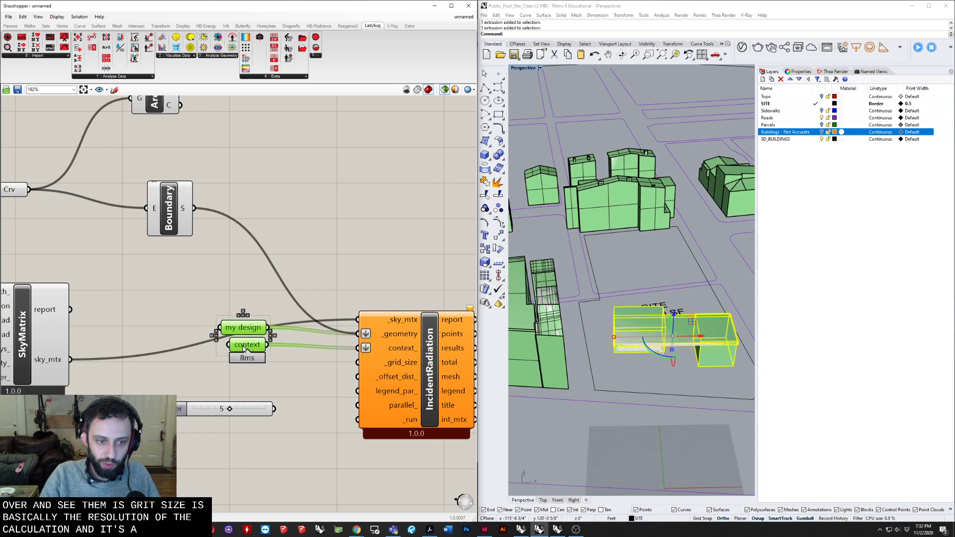
Place the slider with value 5 under context and connect it to IncidentRadiation's _grid_size input
{"action": "left_click_drag", "start_coordinate": [180, 408], "coordinate": [168, 375]}
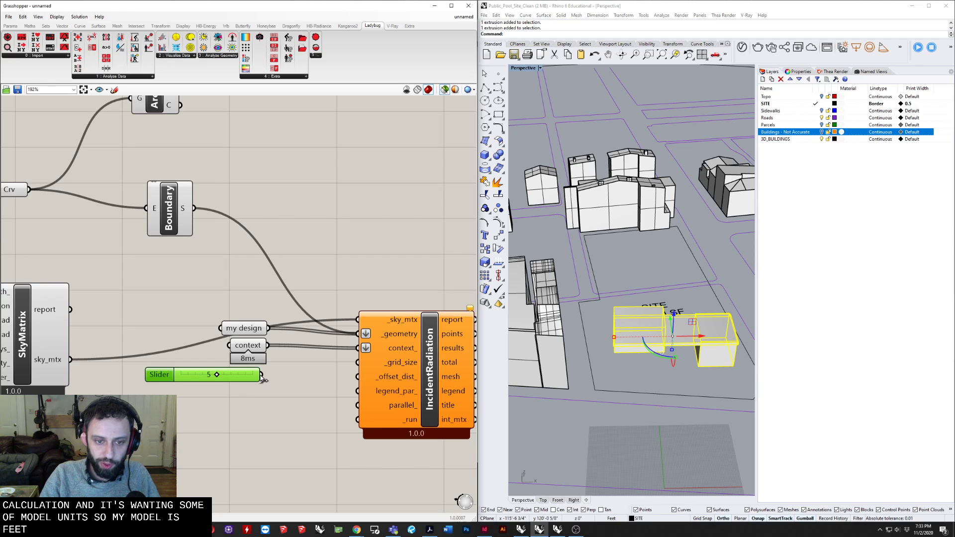
{"action": "left_click_drag", "start_coordinate": [262, 375], "coordinate": [358, 362]}
{"action": "right_click_drag", "start_coordinate": [308, 429], "coordinate": [279, 424]}
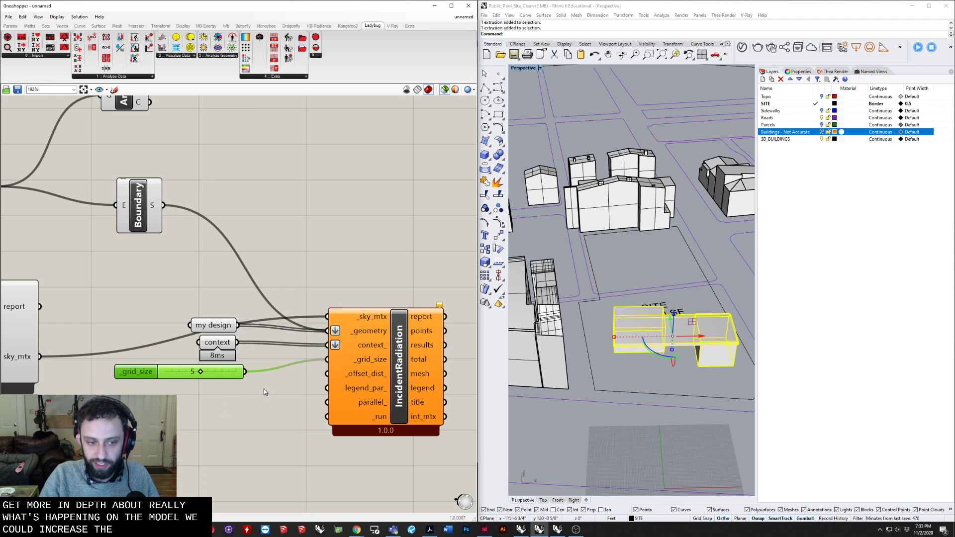
{"action": "left_click_drag", "start_coordinate": [229, 375], "coordinate": [223, 371]}
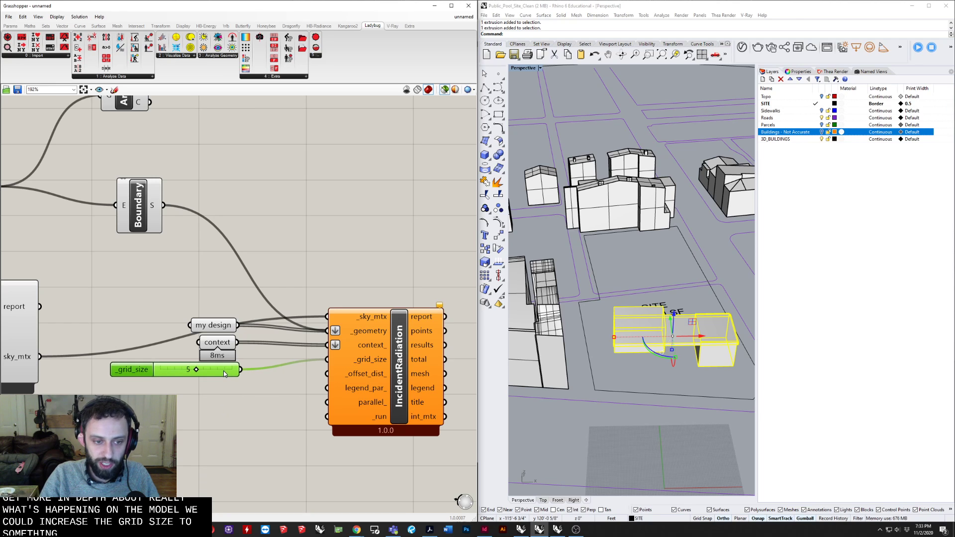
Add a 0.5 number slider below the grid size slider and connect it to IncidentRadiation's _offset_dist_ input
{"action": "left_click", "coordinate": [225, 407]}
{"action": "double_click", "coordinate": [169, 407]}
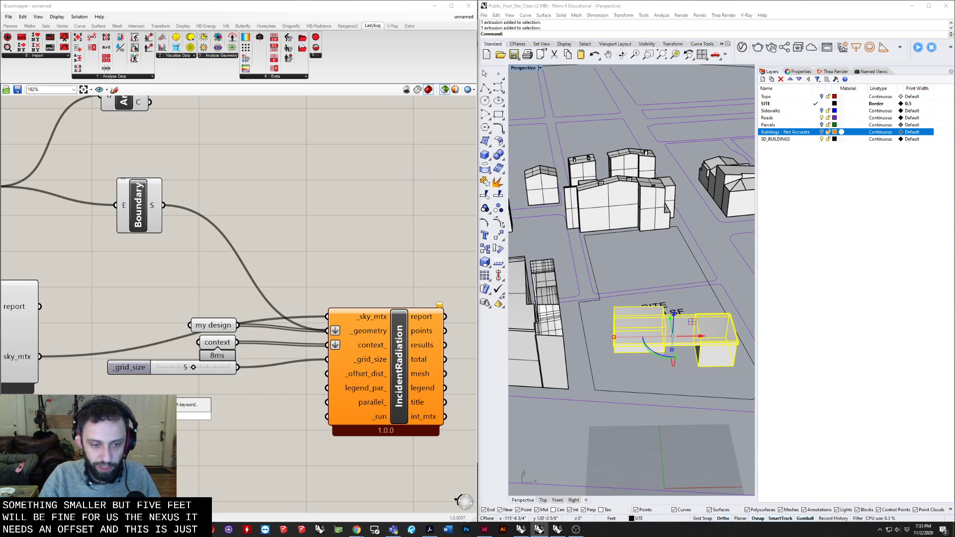
{"action": "type", "text": "0.5"}
{"action": "key", "text": "Return"}
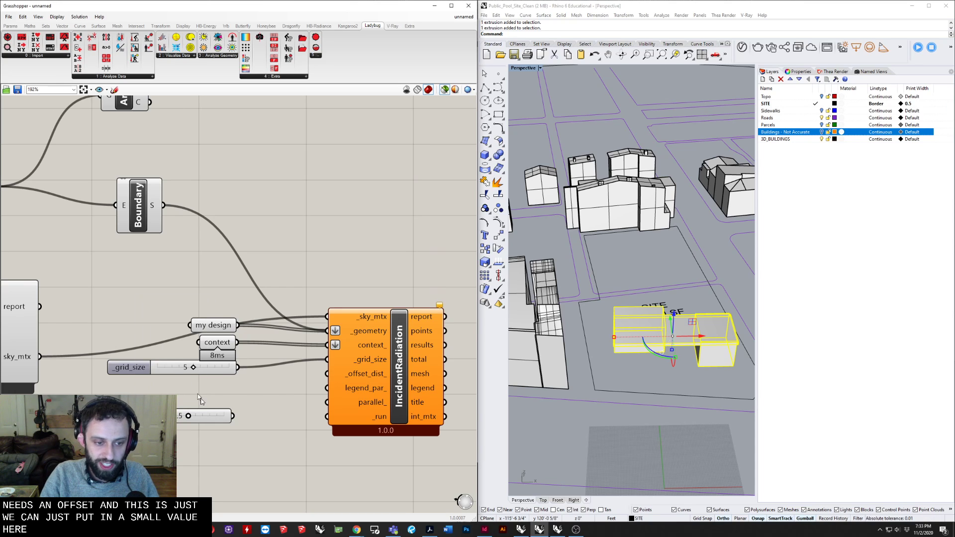
{"action": "left_click_drag", "start_coordinate": [206, 413], "coordinate": [217, 384]}
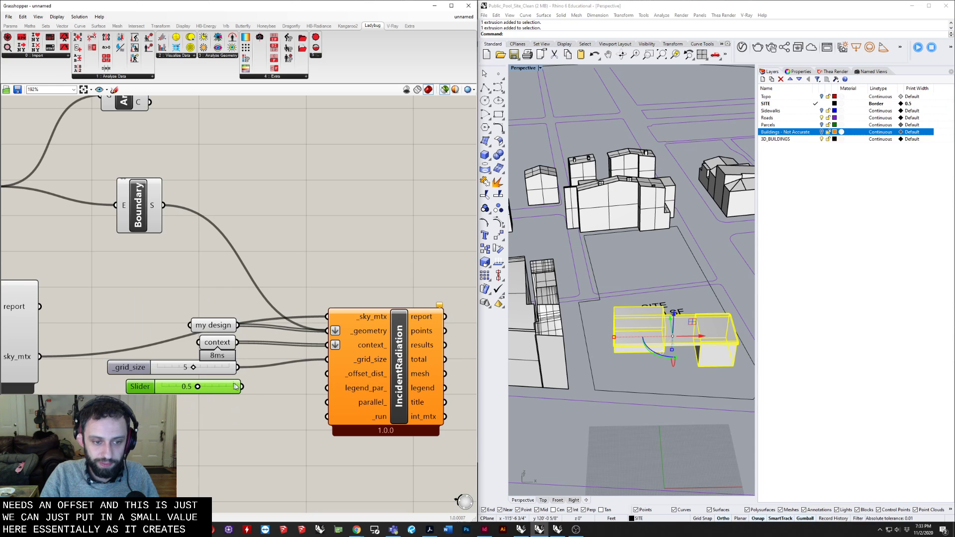
{"action": "left_click_drag", "start_coordinate": [302, 374], "coordinate": [327, 373]}
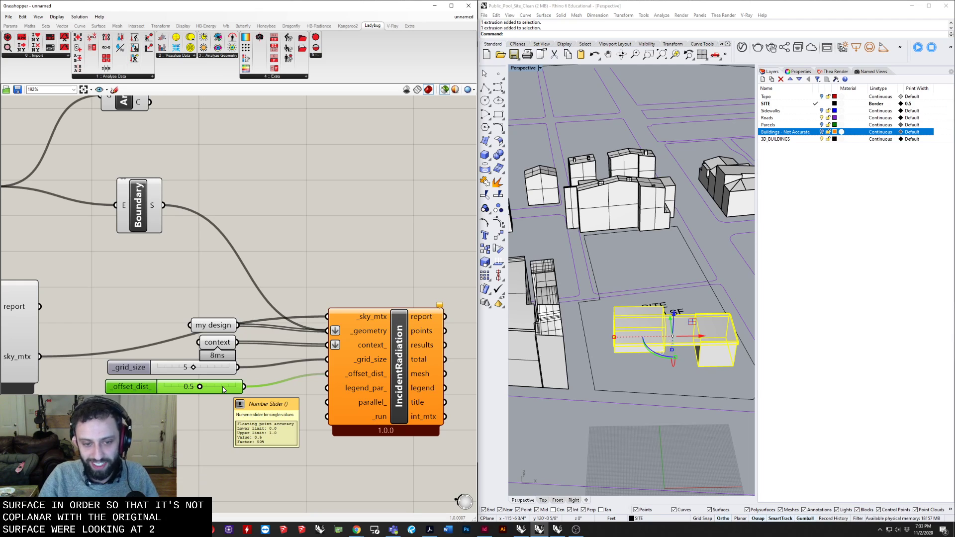
{"action": "left_click_drag", "start_coordinate": [223, 386], "coordinate": [217, 387]}
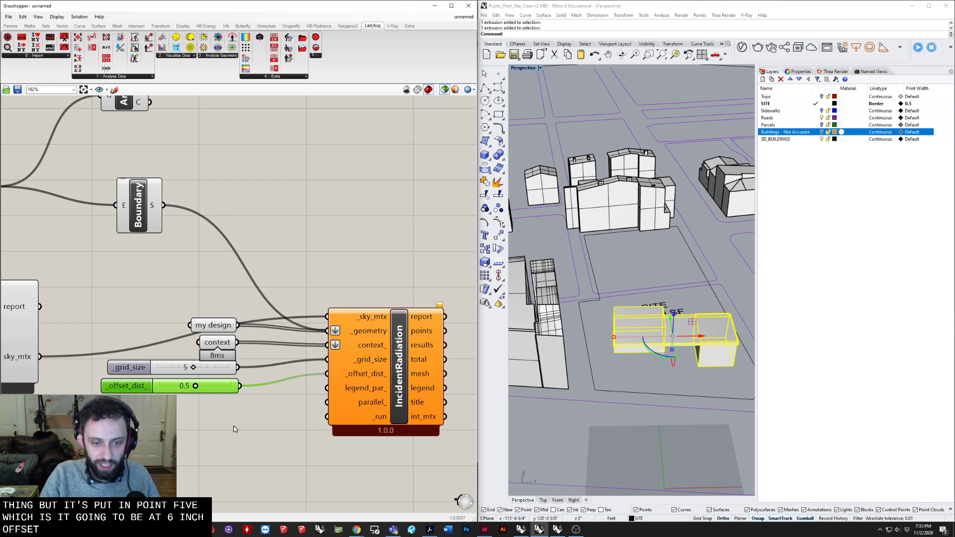
Add a Boolean Toggle component below the _offset_dist_ slider
{"action": "right_click_drag", "start_coordinate": [234, 428], "coordinate": [252, 418]}
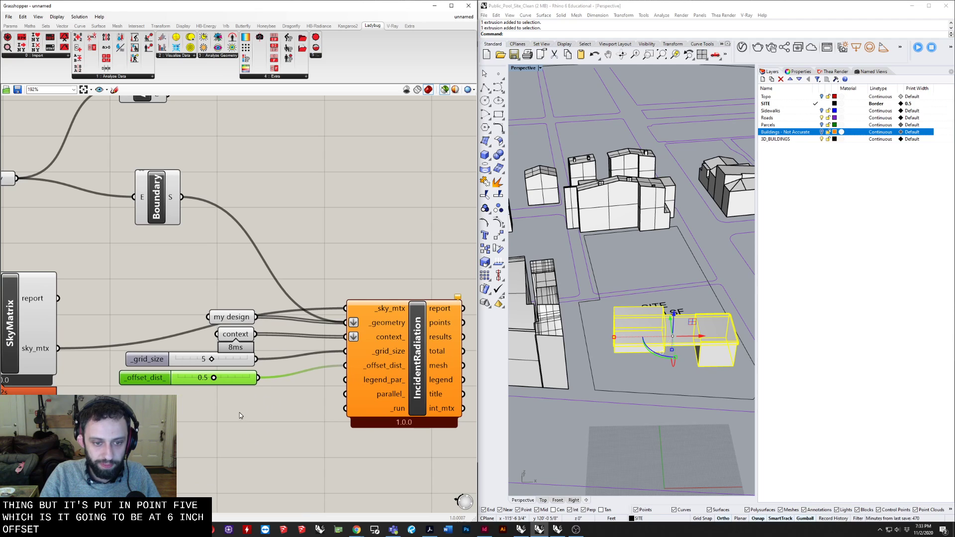
{"action": "double_click", "coordinate": [206, 413]}
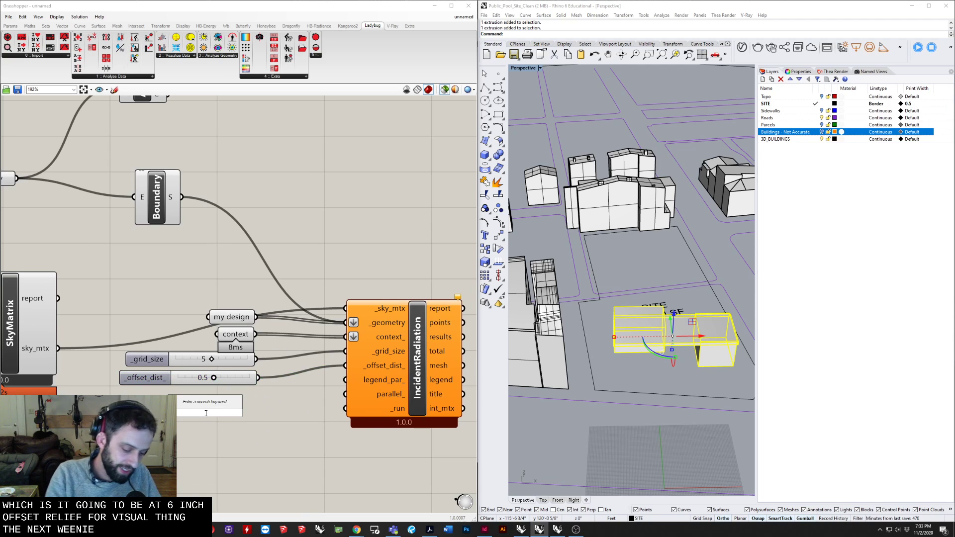
{"action": "type", "text": "bii"}
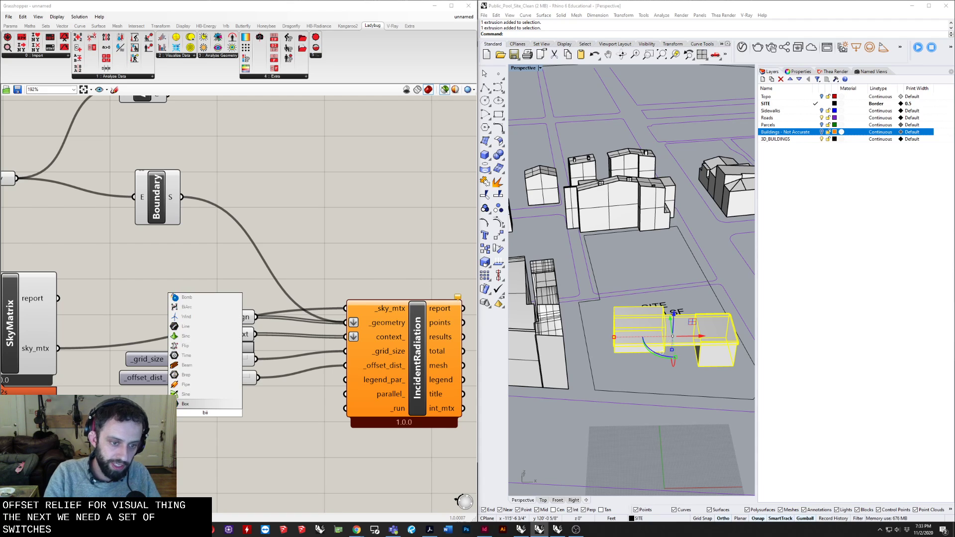
{"action": "key", "text": "BackSpace"}
{"action": "type", "text": "oo"}
{"action": "key", "text": "Up"}
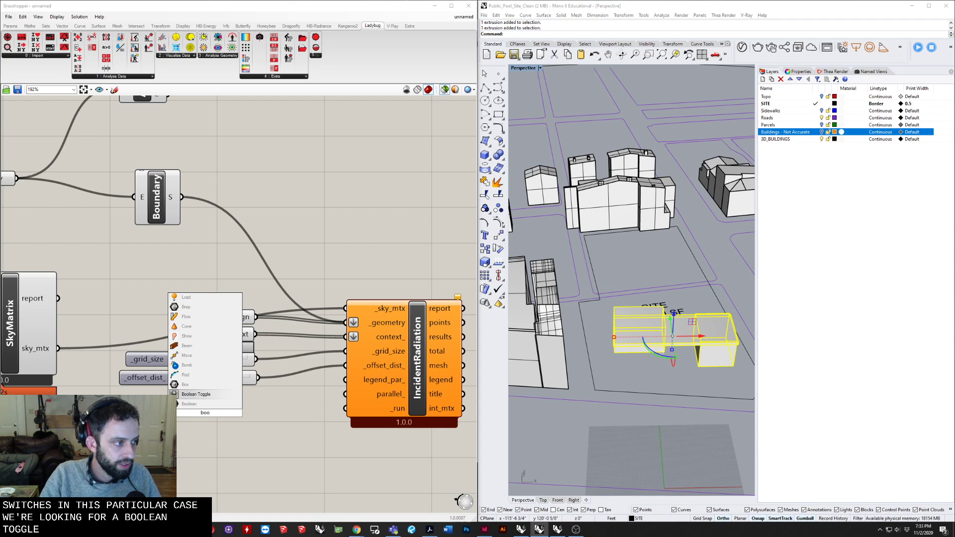
{"action": "key", "text": "Return"}
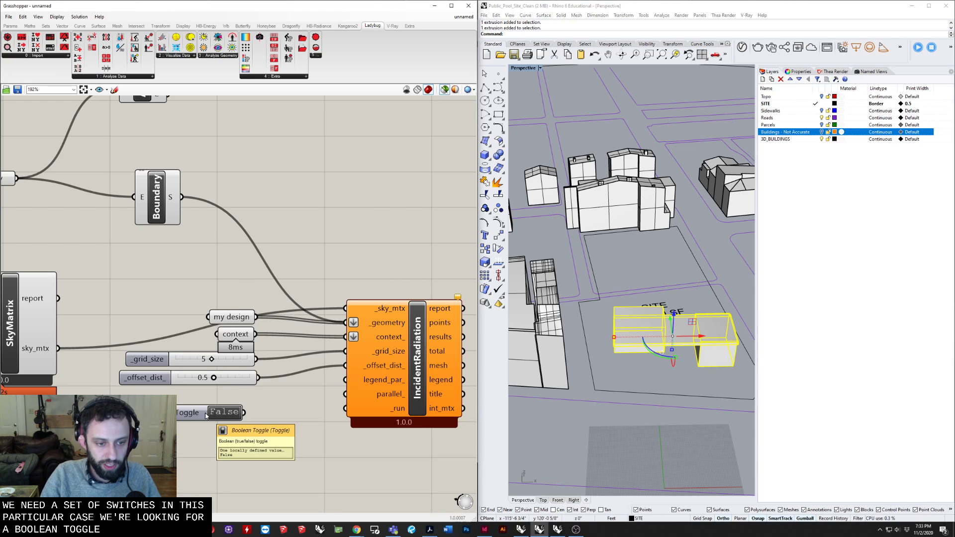
Duplicate the Boolean Toggle and stack both toggles directly beneath the _offset_dist_ slider
{"action": "left_click", "coordinate": [188, 416]}
{"action": "key", "text": "ctrl+c"}
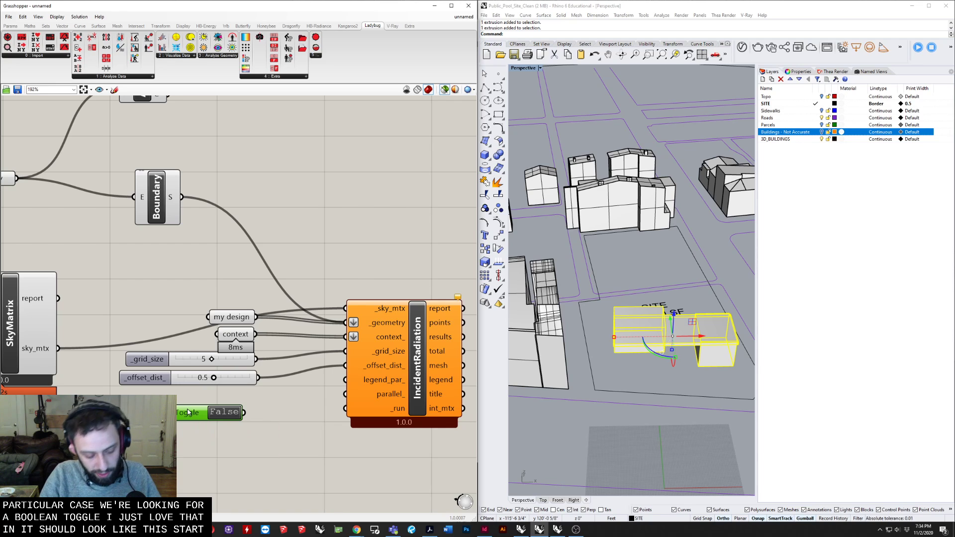
{"action": "key", "text": "ctrl+v"}
{"action": "left_click_drag", "start_coordinate": [189, 412], "coordinate": [206, 400]}
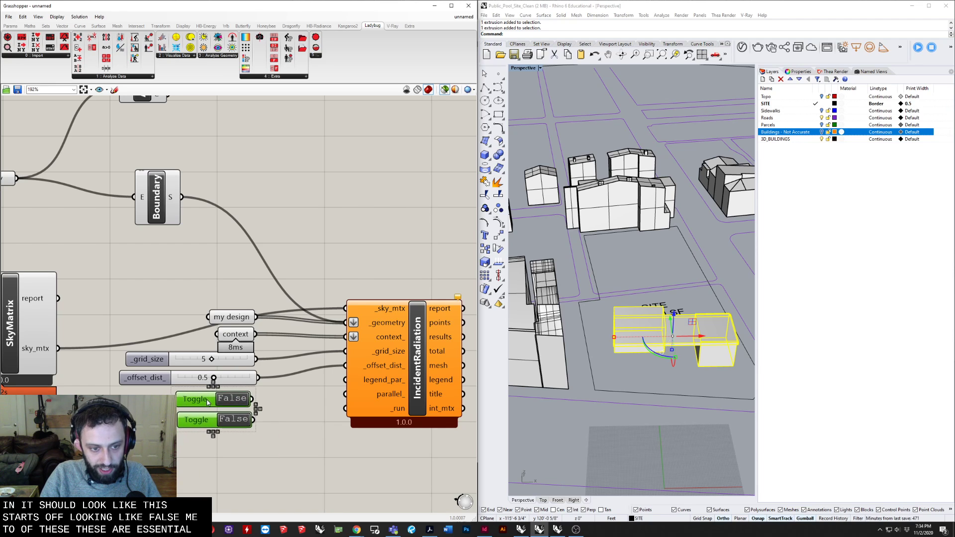
Set the upper toggle to True and connect it to IncidentRadiation's parallel_ input, and connect the lower toggle to _run
{"action": "left_click", "coordinate": [276, 401]}
{"action": "scroll", "coordinate": [233, 398], "scroll_direction": "up", "scroll_amount": 3}
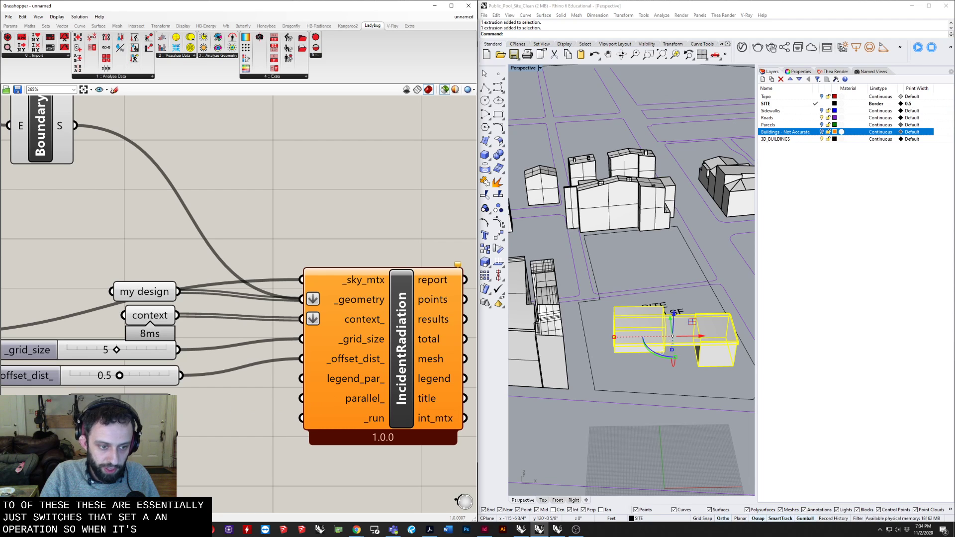
{"action": "left_click_drag", "start_coordinate": [172, 405], "coordinate": [300, 399]}
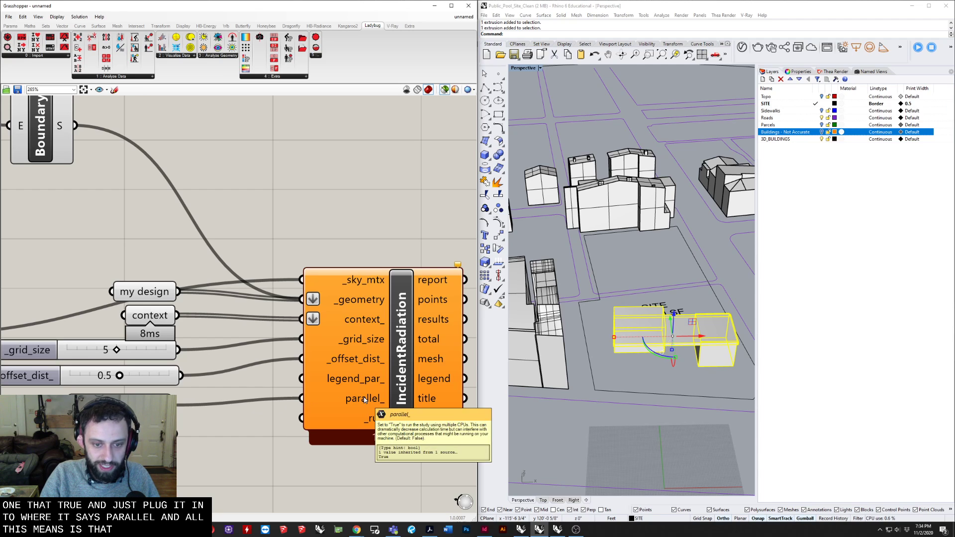
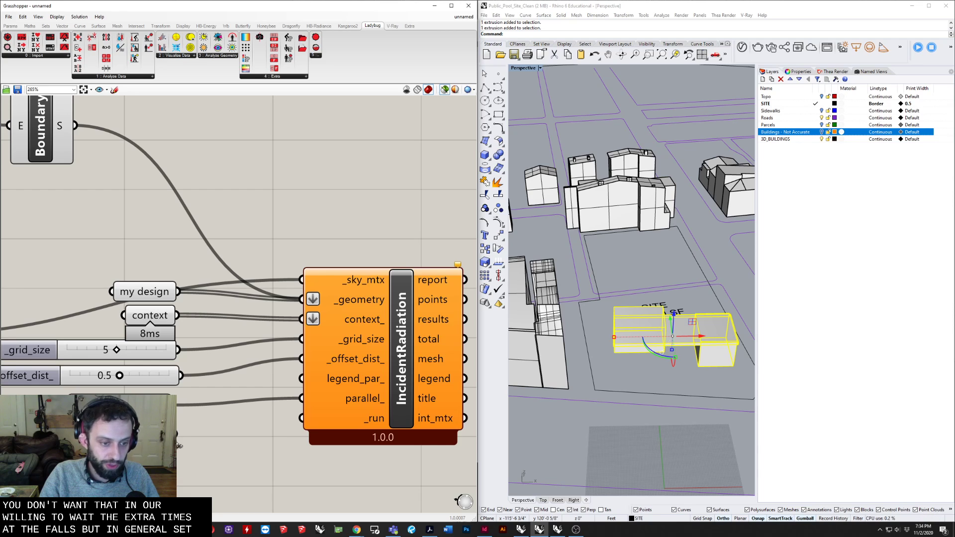
{"action": "left_click_drag", "start_coordinate": [177, 433], "coordinate": [301, 418]}
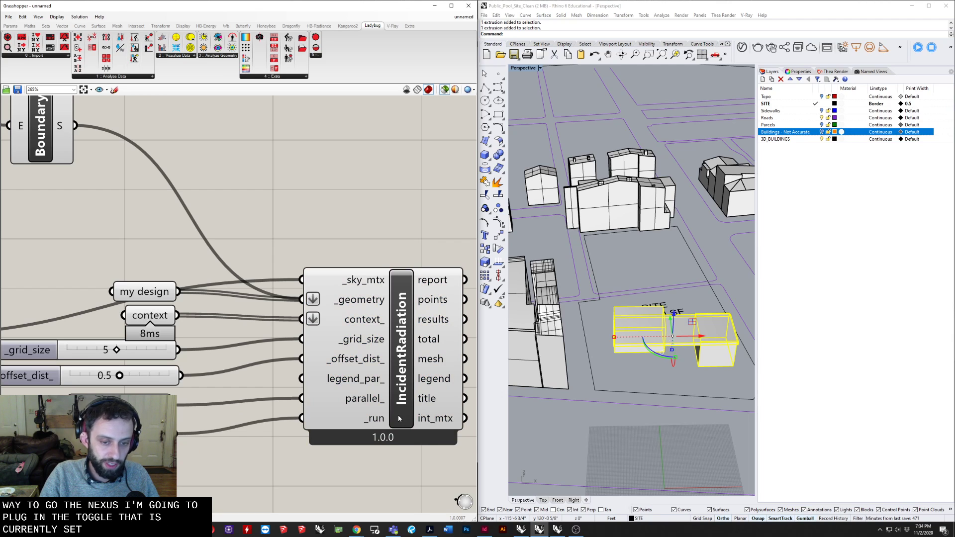
Select IncidentRadiation, set its _run toggle to True and examine the radiation colors on the site surface in the Rhino viewport
{"action": "right_click_drag", "start_coordinate": [379, 419], "coordinate": [301, 395]}
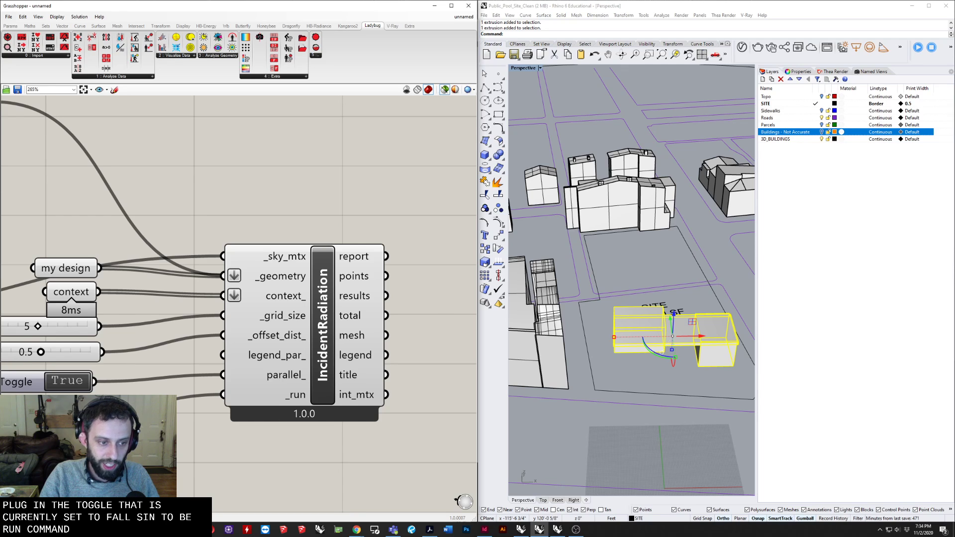
{"action": "right_click_drag", "start_coordinate": [173, 420], "coordinate": [218, 421]}
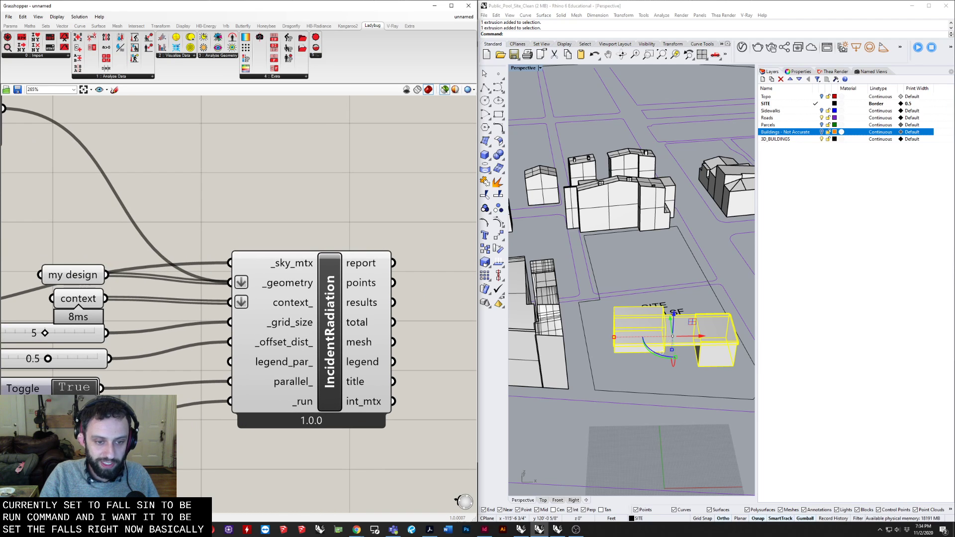
{"action": "left_click", "coordinate": [270, 316]}
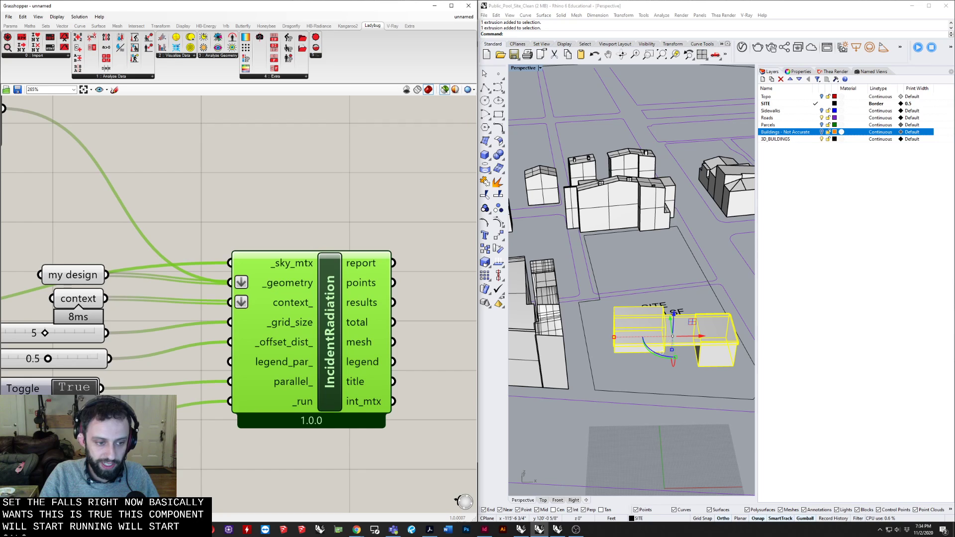
{"action": "right_click_drag", "start_coordinate": [212, 381], "coordinate": [235, 381]}
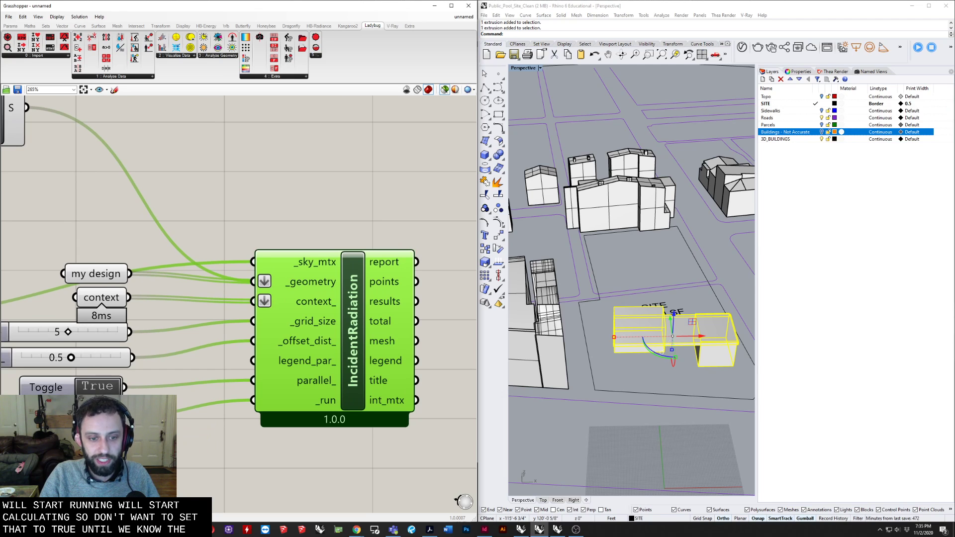
{"action": "right_click_drag", "start_coordinate": [193, 443], "coordinate": [219, 449]}
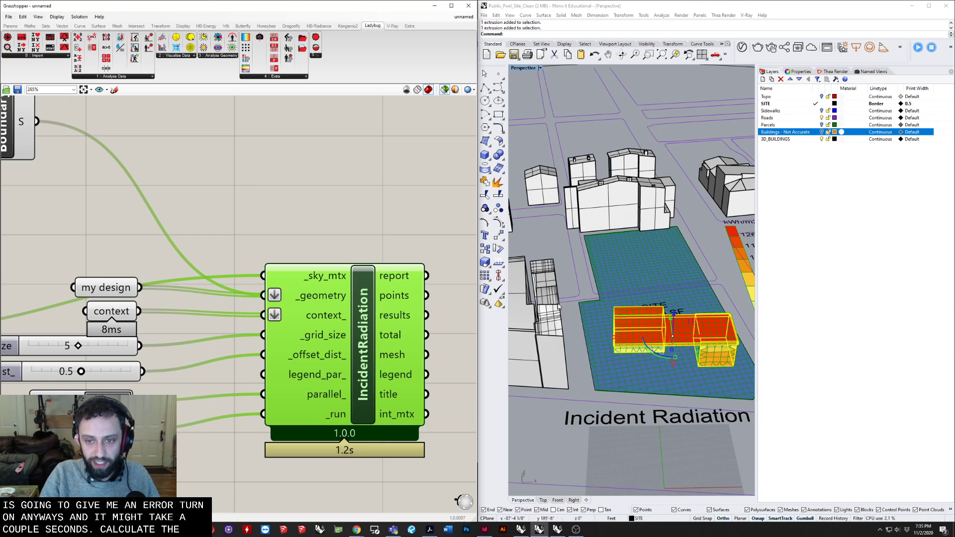
{"action": "scroll", "coordinate": [558, 307], "scroll_direction": "down", "scroll_amount": 5}
{"action": "scroll", "coordinate": [621, 309], "scroll_direction": "up", "scroll_amount": 6}
{"action": "right_click_drag", "start_coordinate": [642, 301], "coordinate": [600, 321]}
{"action": "scroll", "coordinate": [567, 337], "scroll_direction": "down", "scroll_amount": 2}
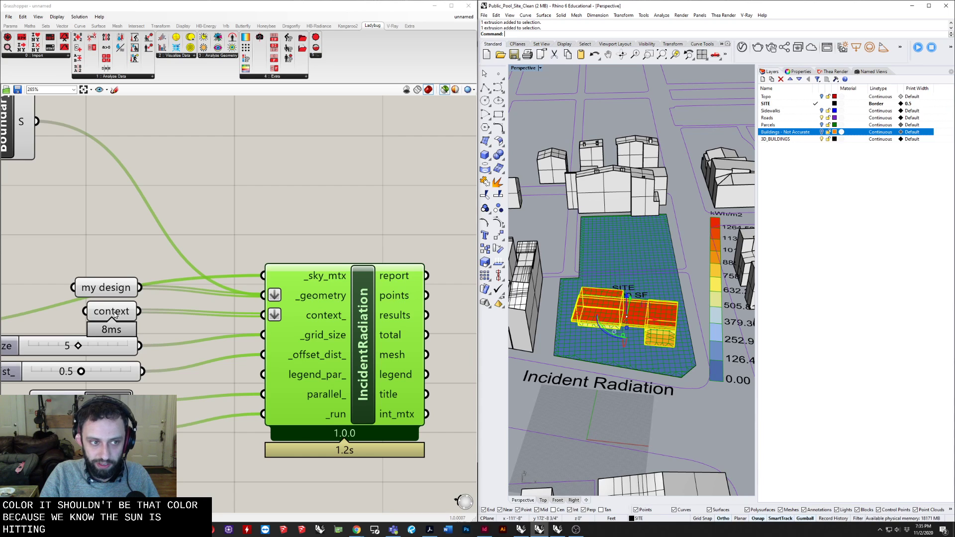
Add a Flip surface component between Boundary and IncidentRadiation
{"action": "scroll", "coordinate": [232, 352], "scroll_direction": "down", "scroll_amount": 3}
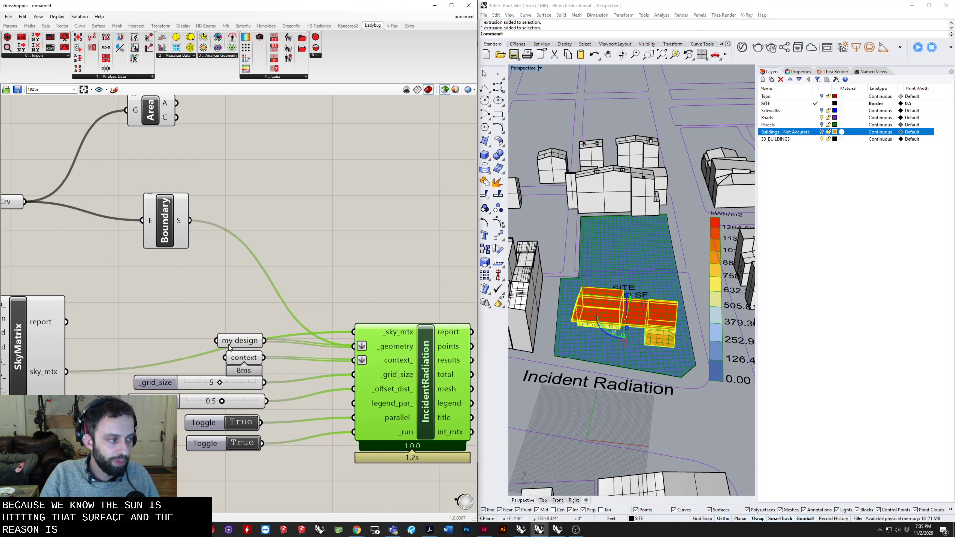
{"action": "mouse_move", "coordinate": [228, 346]}
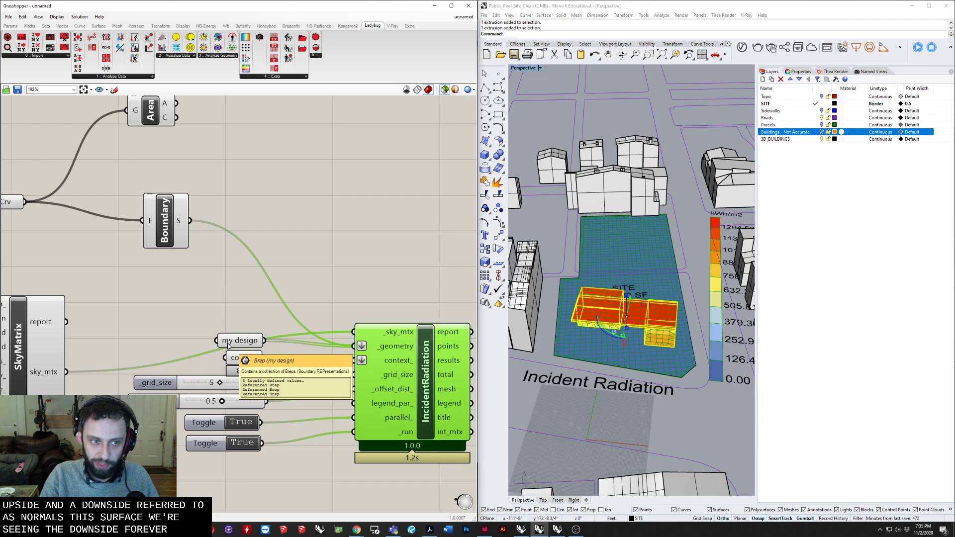
{"action": "double_click", "coordinate": [253, 290]}
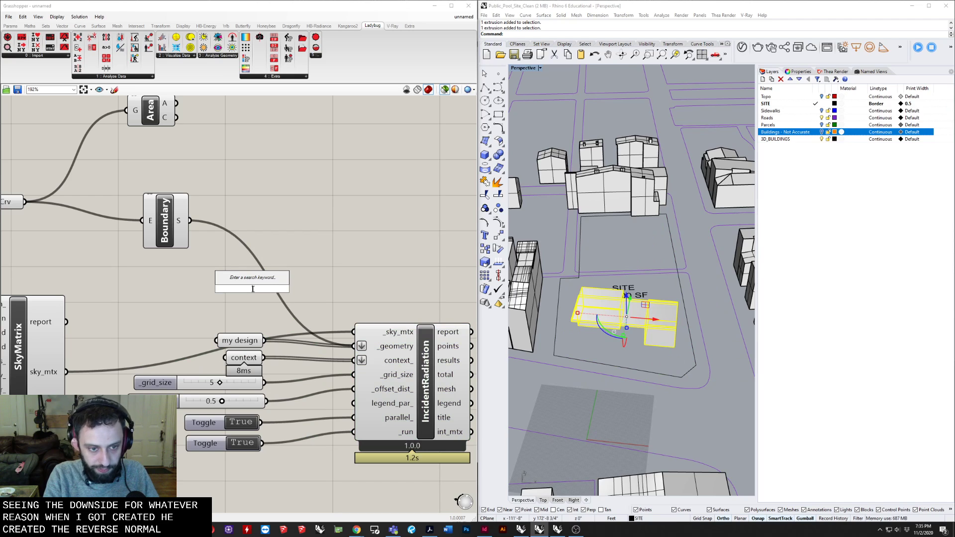
{"action": "type", "text": "fli"}
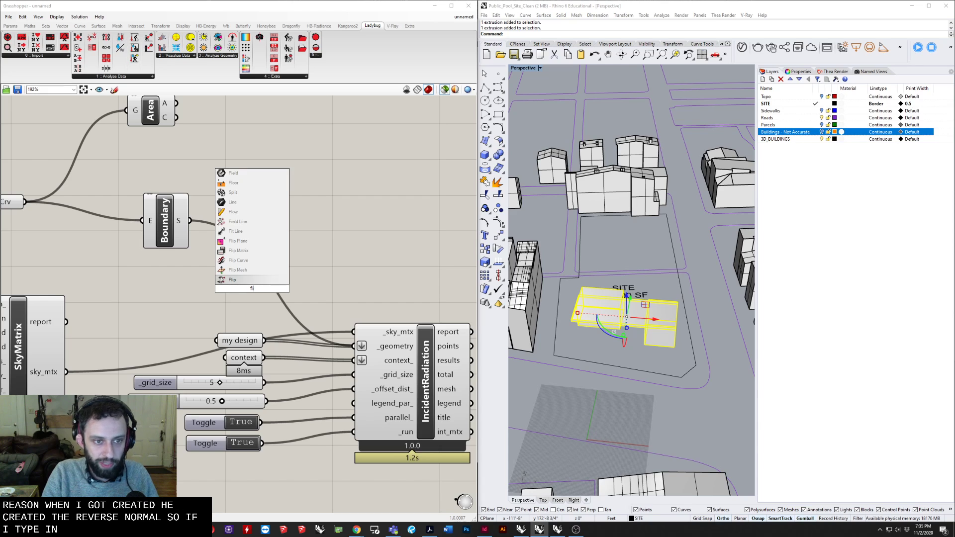
{"action": "key", "text": "Return"}
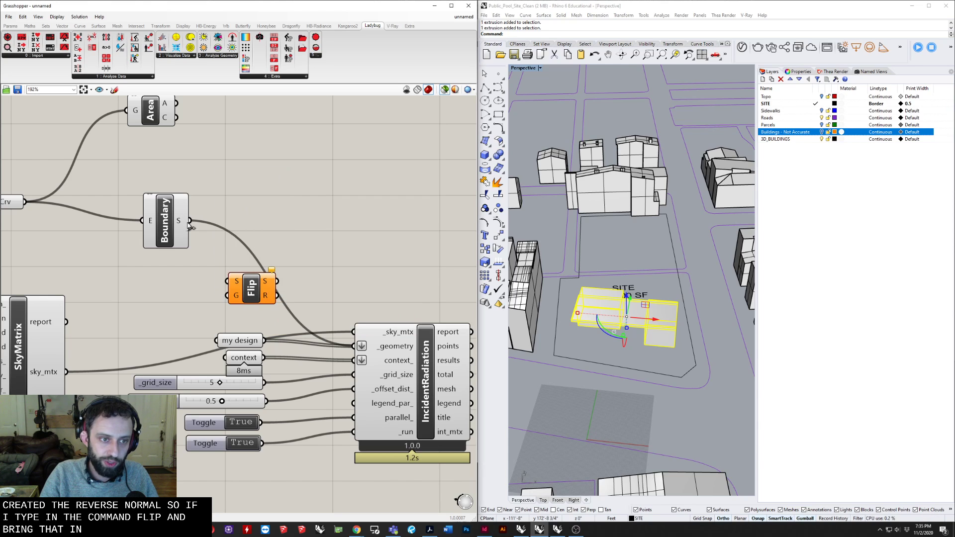
Set the _run toggle to False and route Boundary's surface through Flip into _geometry alongside my design, with Flip placed beside Boundary
{"action": "left_click_drag", "start_coordinate": [177, 222], "coordinate": [336, 313]}
{"action": "left_click", "coordinate": [237, 443]}
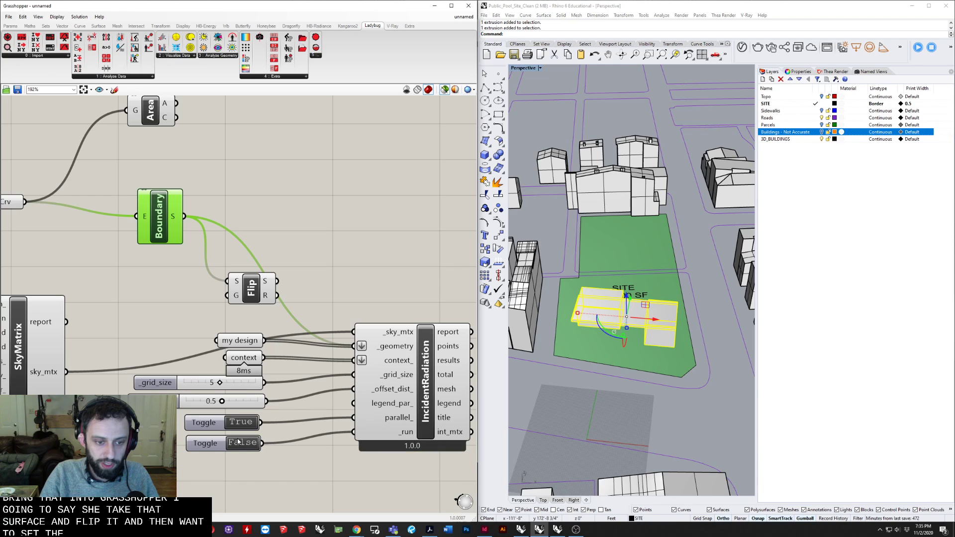
{"action": "left_click_drag", "start_coordinate": [277, 281], "coordinate": [354, 346]}
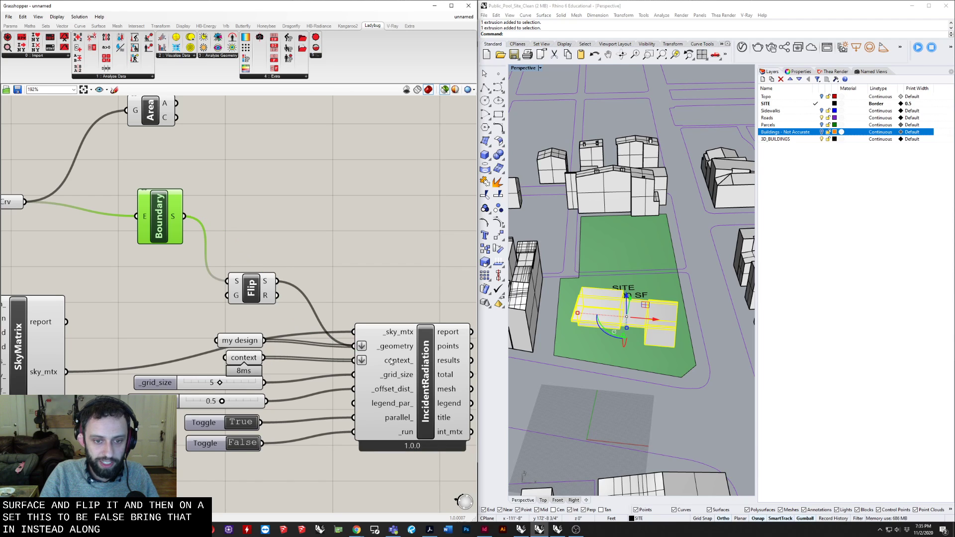
{"action": "left_click_drag", "start_coordinate": [228, 283], "coordinate": [229, 283]}
{"action": "left_click_drag", "start_coordinate": [251, 288], "coordinate": [244, 247]}
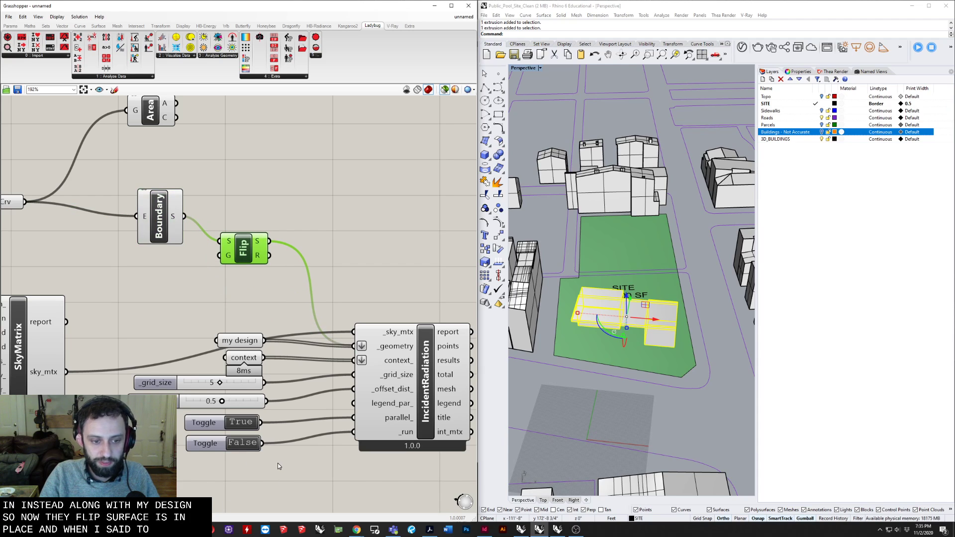
Rerun the analysis with the flipped surface by setting the _run toggle to True, and select IncidentRadiation
{"action": "double_click", "coordinate": [242, 442]}
{"action": "left_click", "coordinate": [352, 202]}
{"action": "left_click", "coordinate": [409, 354]}
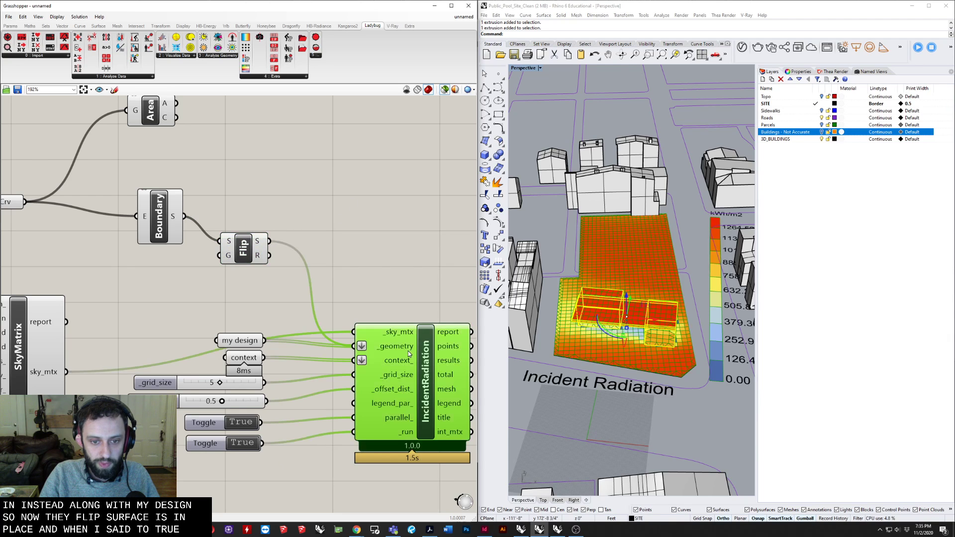
Expand the Rhino window to fill the screen, deselect the design buildings and examine the radiation results on the building and site up close
{"action": "right_click_drag", "start_coordinate": [663, 292], "coordinate": [617, 114]}
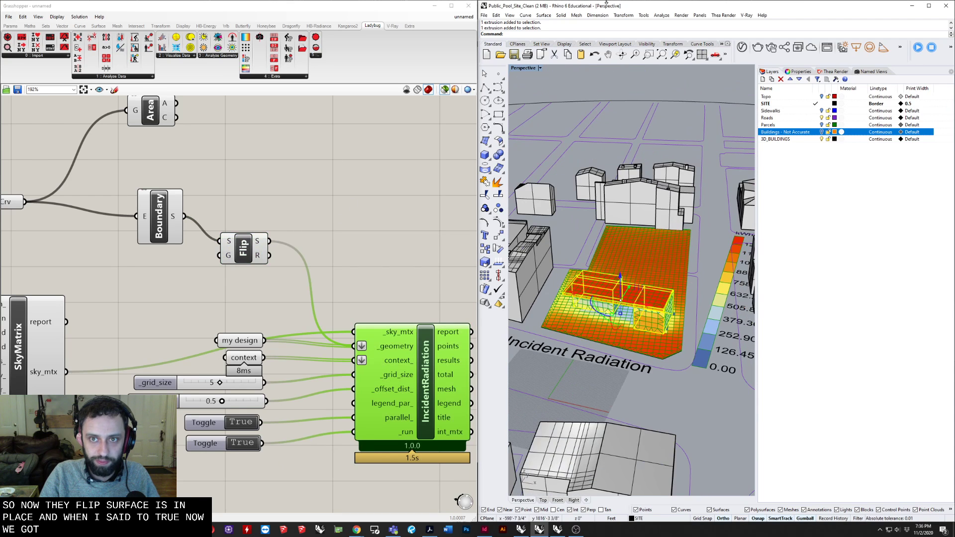
{"action": "mouse_move", "coordinate": [607, 8]}
{"action": "left_mouse_down"}
{"action": "mouse_move", "coordinate": [422, 2]}
{"action": "mouse_move", "coordinate": [539, 60]}
{"action": "mouse_move", "coordinate": [607, 1]}
{"action": "left_mouse_up"}
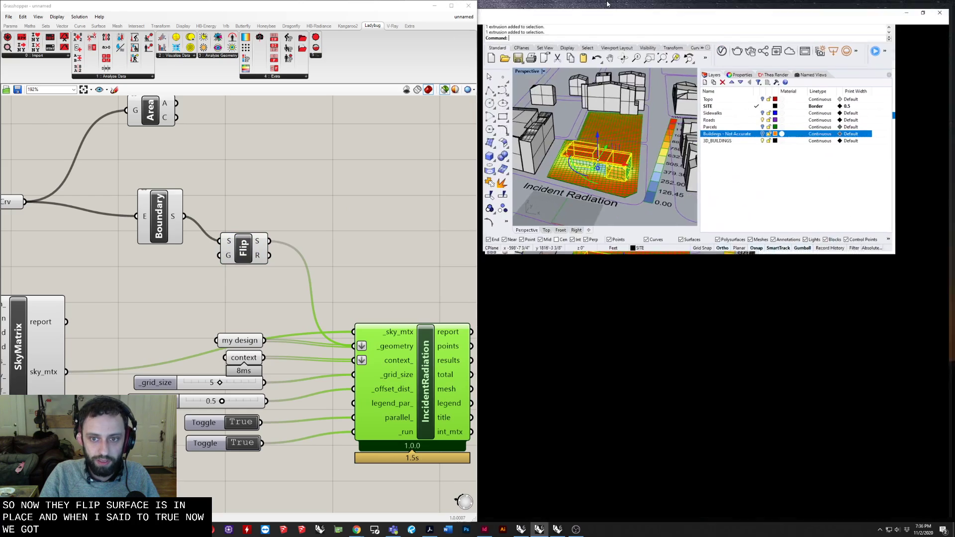
{"action": "left_click_drag", "start_coordinate": [318, 4], "coordinate": [0, 194]}
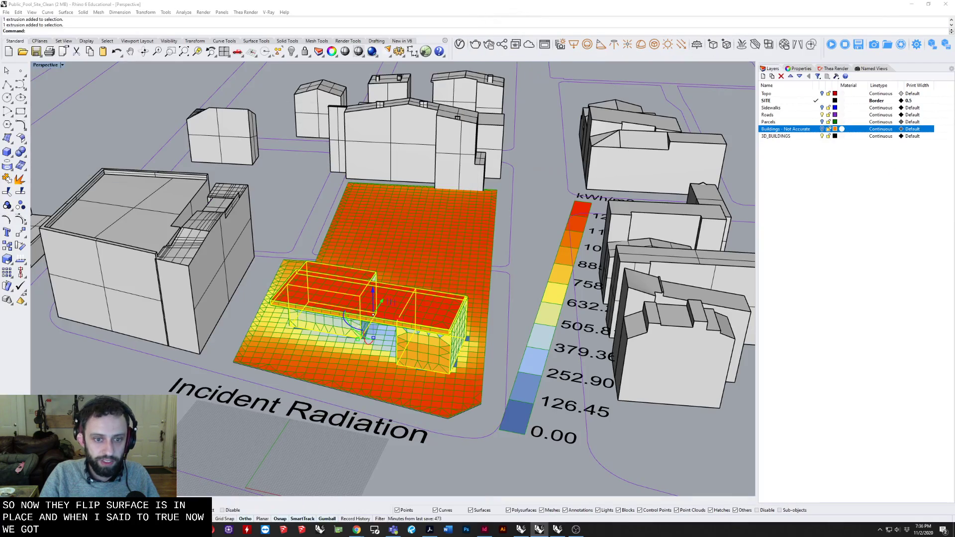
{"action": "key", "text": "Escape"}
{"action": "scroll", "coordinate": [500, 247], "scroll_direction": "up", "scroll_amount": 5}
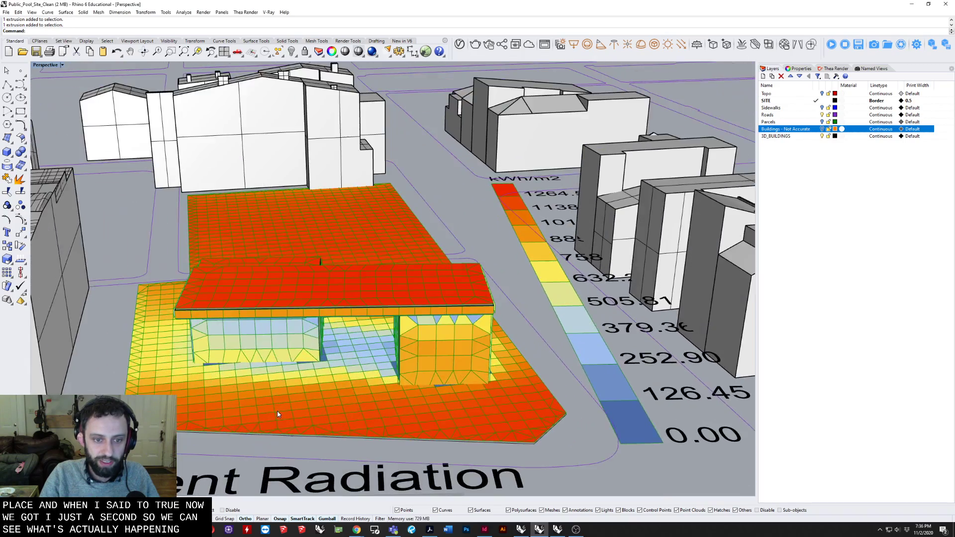
Examine the incident radiation colours on the building, roof and site against the kWh/m2 legend
{"action": "right_click_drag", "start_coordinate": [277, 411], "coordinate": [538, 369], "text": "shift"}
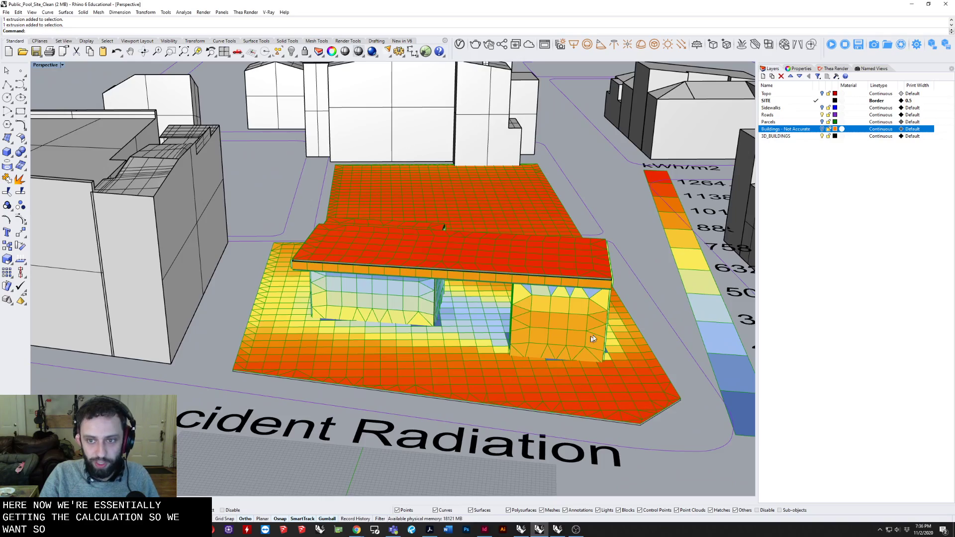
{"action": "right_click_drag", "start_coordinate": [696, 279], "coordinate": [417, 165], "text": "shift"}
{"action": "scroll", "coordinate": [462, 318], "scroll_direction": "down", "scroll_amount": 5}
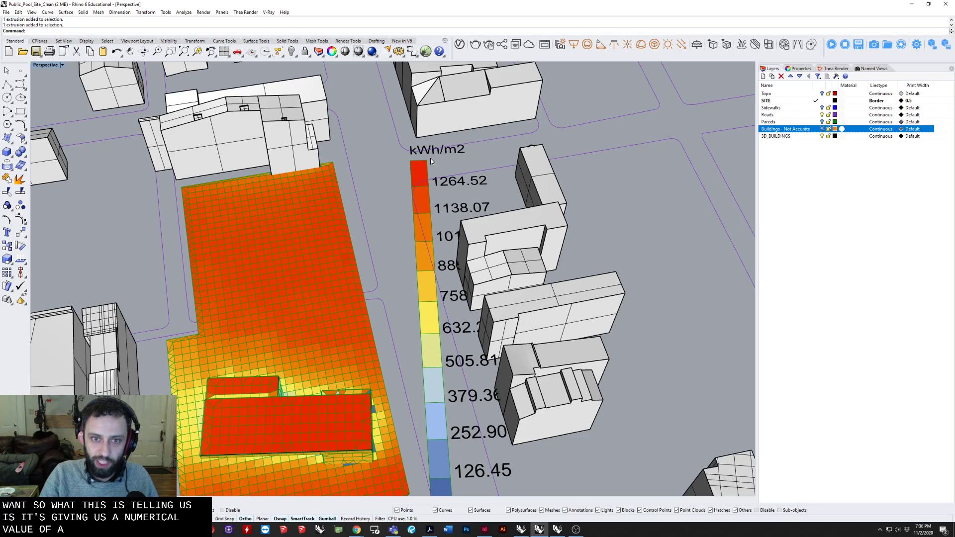
{"action": "right_click_drag", "start_coordinate": [389, 261], "coordinate": [457, 213], "text": "shift"}
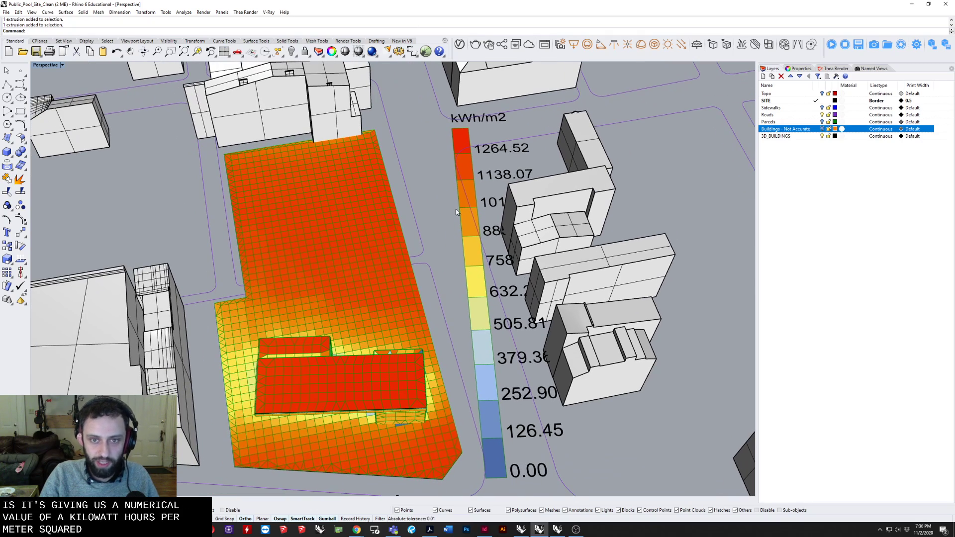
{"action": "right_click_drag", "start_coordinate": [471, 378], "coordinate": [456, 304]}
{"action": "scroll", "coordinate": [457, 304], "scroll_direction": "up", "scroll_amount": 6}
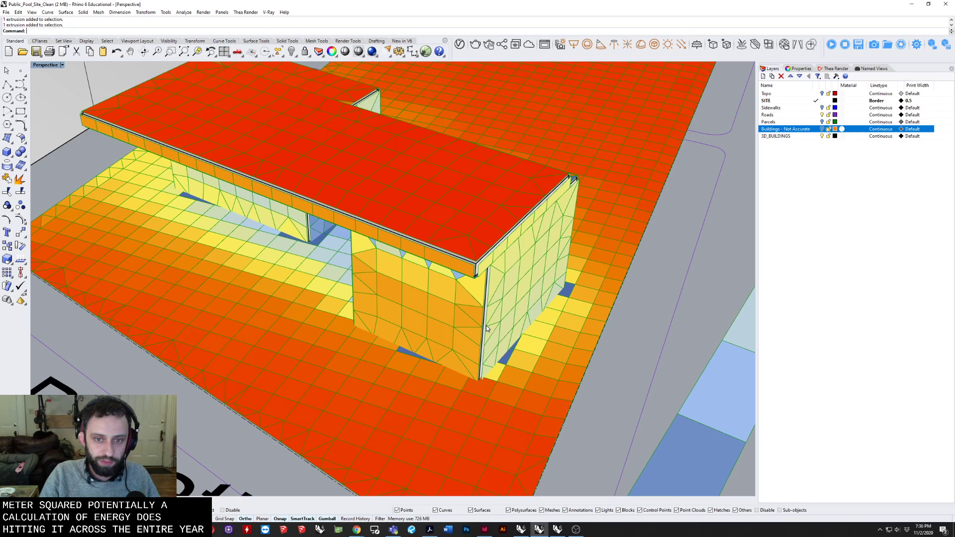
{"action": "right_click_drag", "start_coordinate": [486, 329], "coordinate": [471, 306], "text": "shift"}
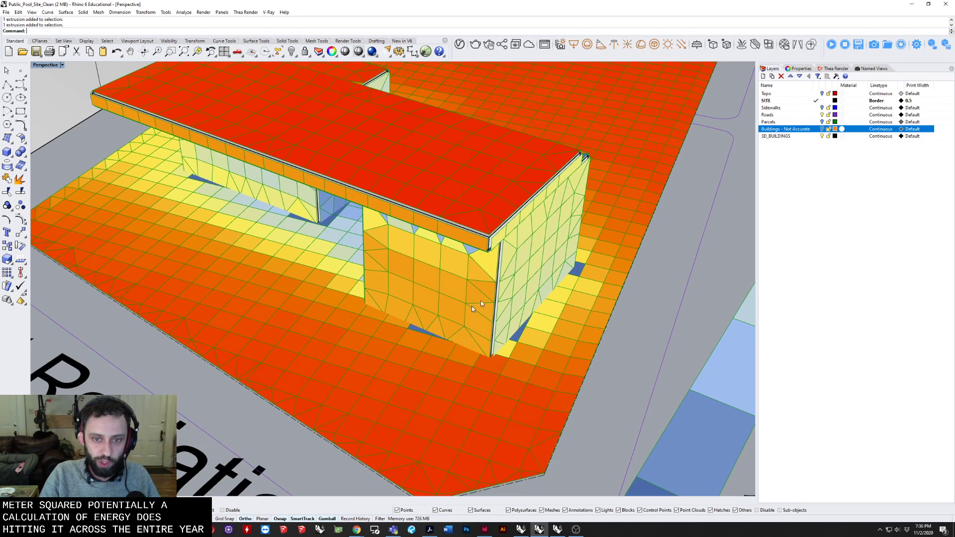
{"action": "right_click_drag", "start_coordinate": [326, 316], "coordinate": [293, 323], "text": "shift"}
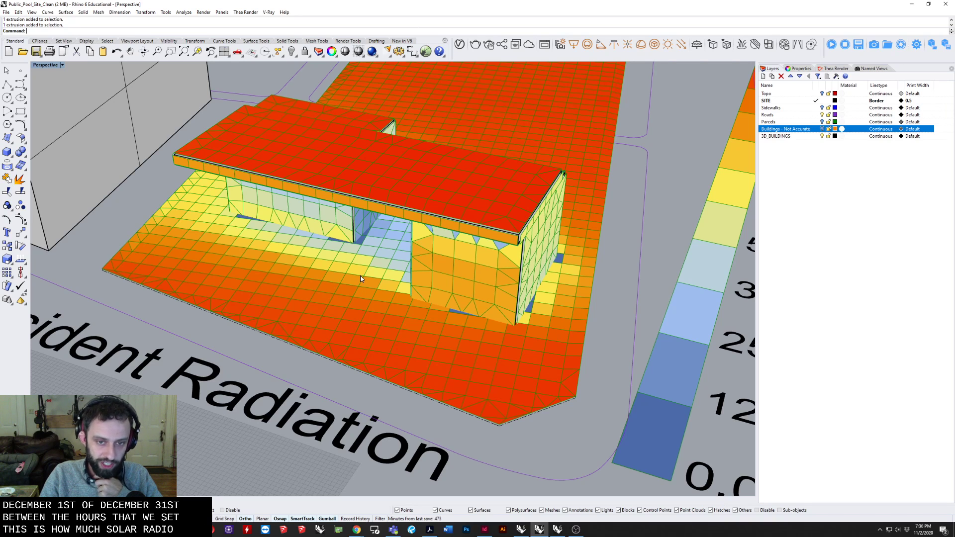
{"action": "right_click_drag", "start_coordinate": [321, 298], "coordinate": [391, 298], "text": "shift"}
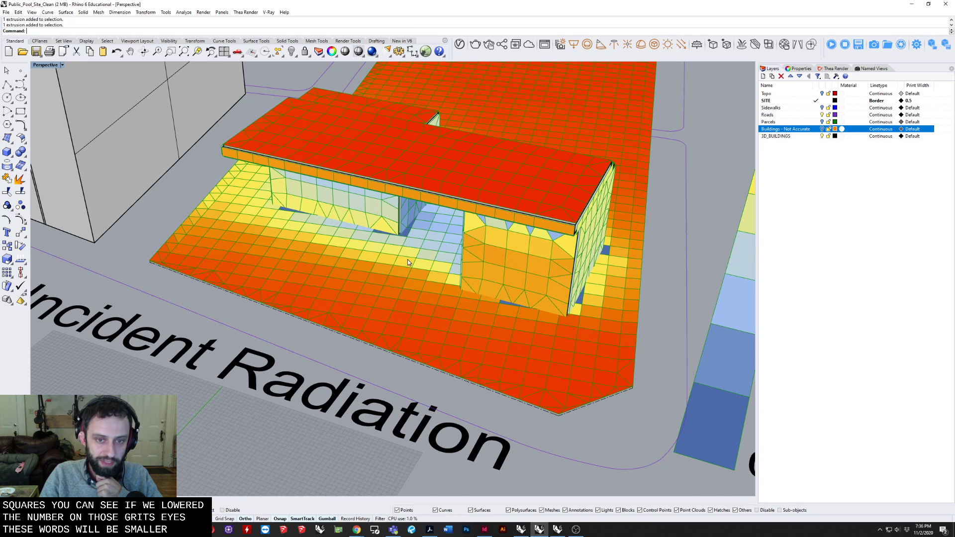
{"action": "right_click_drag", "start_coordinate": [407, 259], "coordinate": [459, 256], "text": "shift"}
{"action": "right_click_drag", "start_coordinate": [316, 261], "coordinate": [418, 278], "text": "shift"}
{"action": "right_click_drag", "start_coordinate": [418, 278], "coordinate": [119, 244], "text": "shift"}
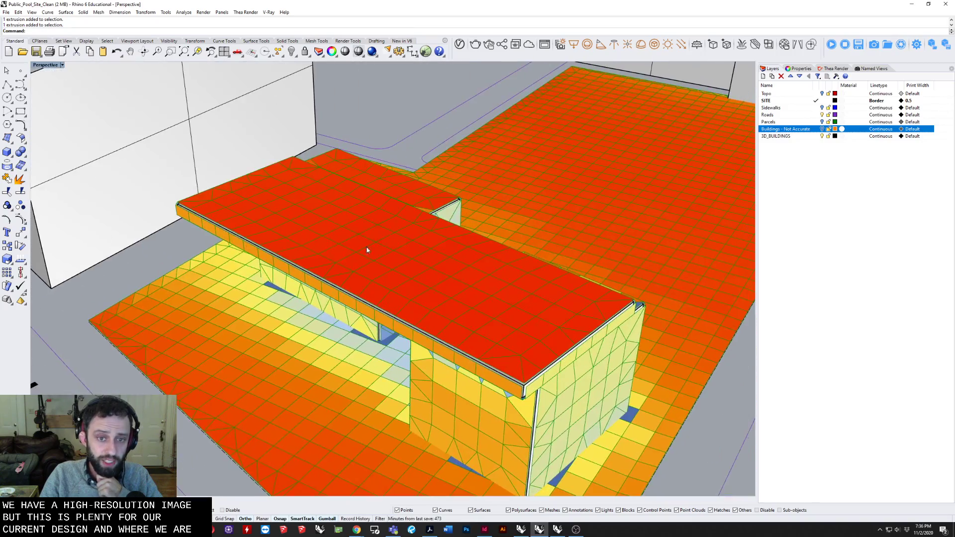
Move the roof slab horizontally toward the northern part of the site and inspect the radiation on the exposed walls
{"action": "left_click", "coordinate": [346, 255]}
{"action": "right_click_drag", "start_coordinate": [345, 255], "coordinate": [341, 235]}
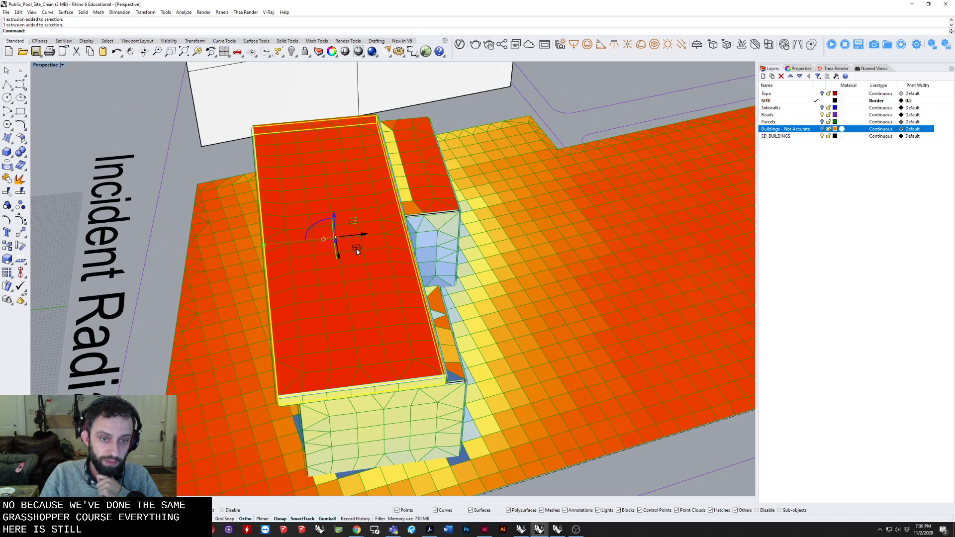
{"action": "left_click_drag", "start_coordinate": [357, 251], "coordinate": [486, 235]}
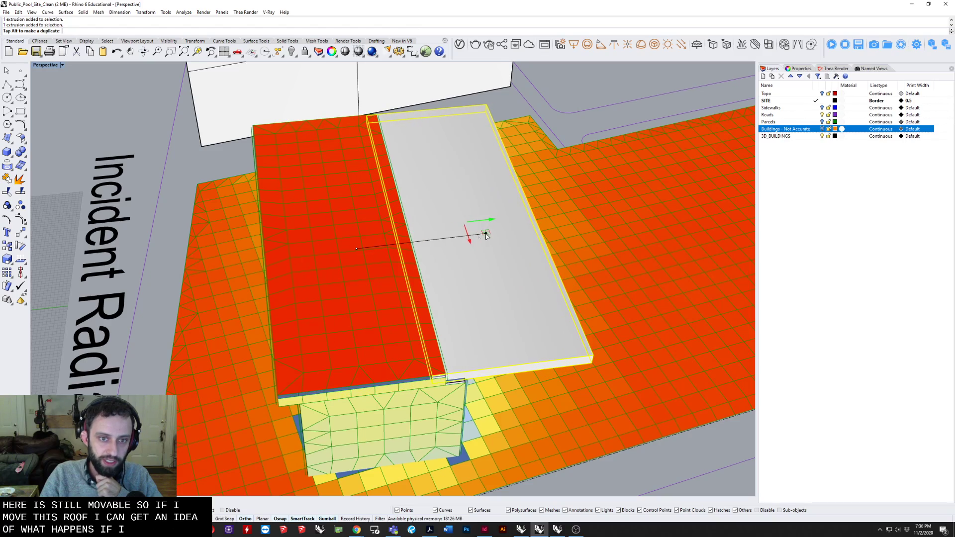
{"action": "right_click_drag", "start_coordinate": [247, 303], "coordinate": [266, 375]}
{"action": "right_click_drag", "start_coordinate": [266, 376], "coordinate": [253, 257], "text": "shift"}
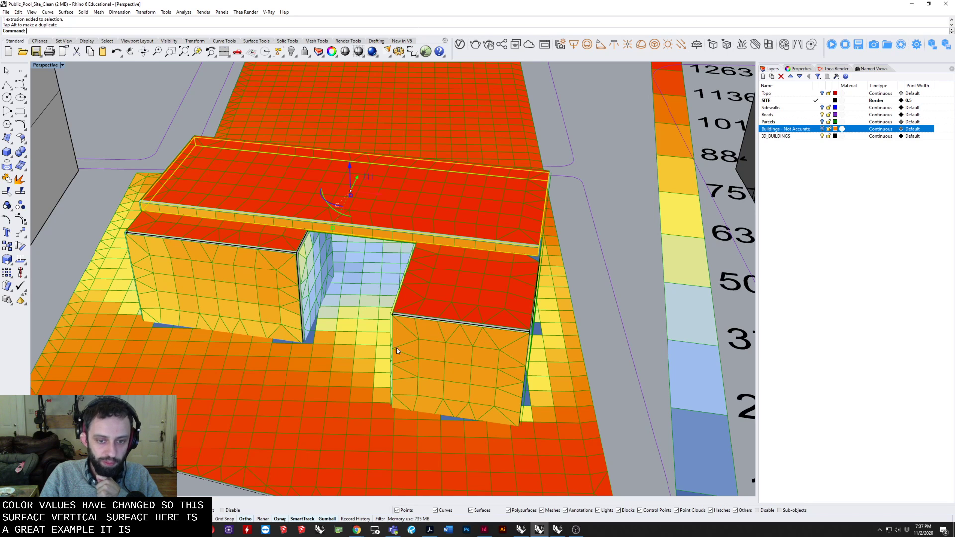
{"action": "scroll", "coordinate": [469, 322], "scroll_direction": "down", "scroll_amount": 3}
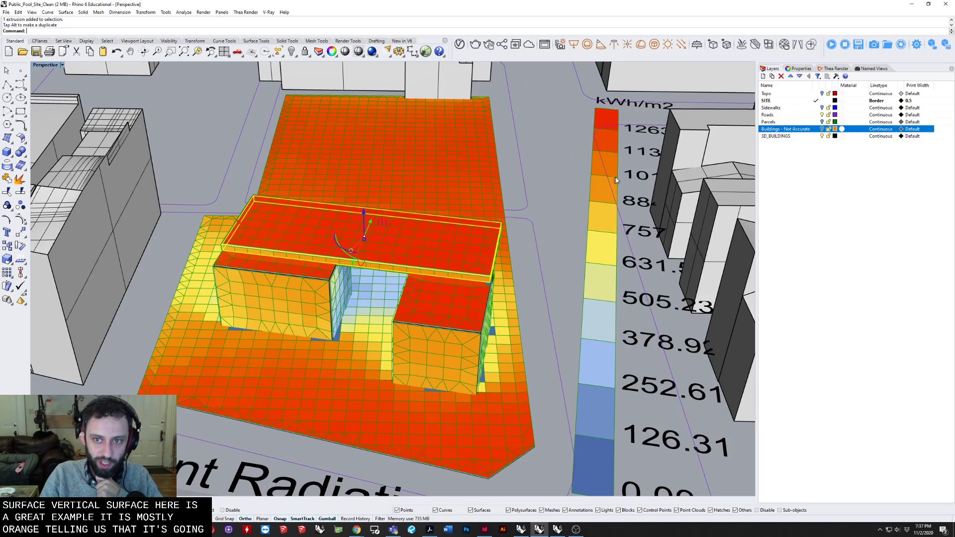
{"action": "right_click_drag", "start_coordinate": [392, 279], "coordinate": [353, 290]}
{"action": "scroll", "coordinate": [350, 278], "scroll_direction": "up", "scroll_amount": 1}
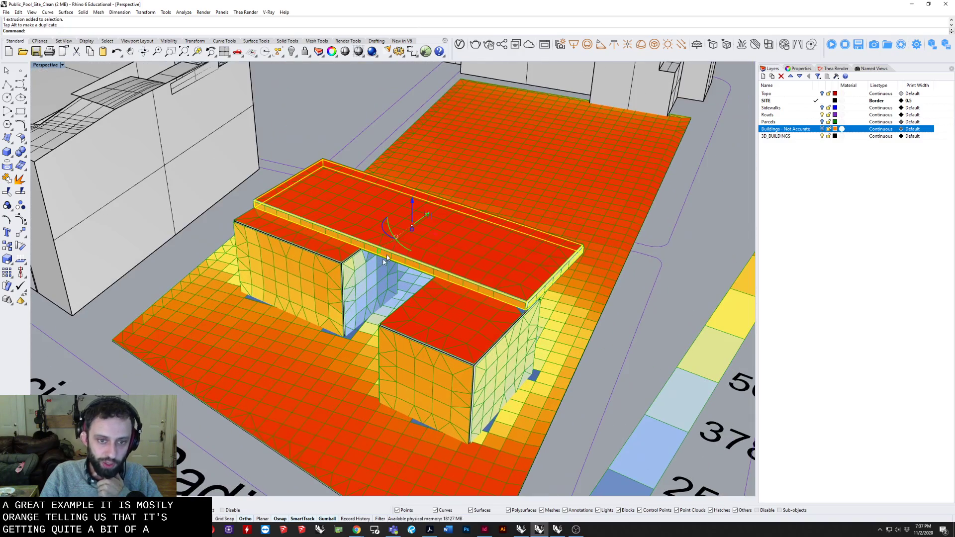
Move the roof slab back over the south side of the building and inspect the facade beneath it
{"action": "right_click_drag", "start_coordinate": [428, 219], "coordinate": [386, 231]}
{"action": "left_click_drag", "start_coordinate": [495, 218], "coordinate": [405, 248]}
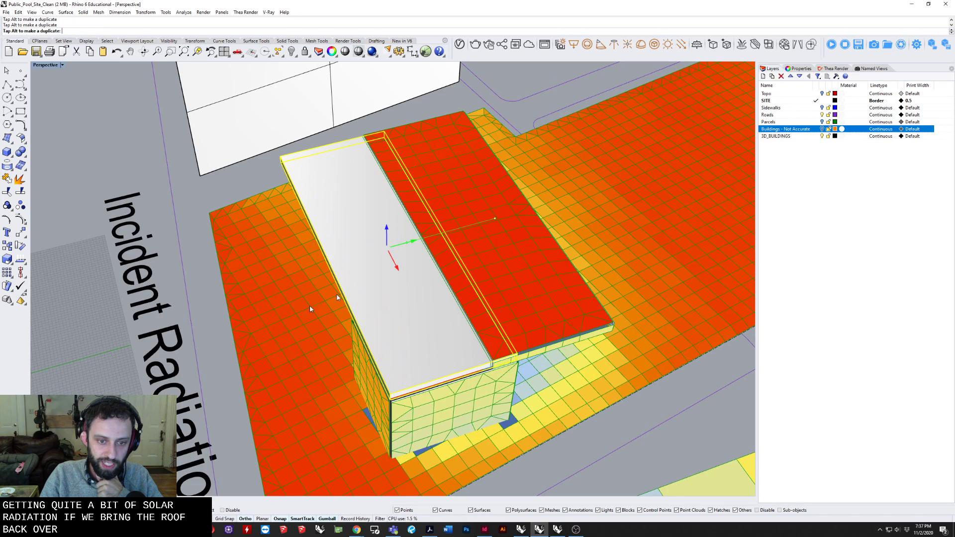
{"action": "right_click_drag", "start_coordinate": [299, 342], "coordinate": [398, 274]}
{"action": "scroll", "coordinate": [198, 330], "scroll_direction": "up", "scroll_amount": 8}
{"action": "right_click_drag", "start_coordinate": [198, 330], "coordinate": [264, 297]}
{"action": "scroll", "coordinate": [225, 393], "scroll_direction": "down", "scroll_amount": 3}
{"action": "right_click_drag", "start_coordinate": [264, 397], "coordinate": [348, 266]}
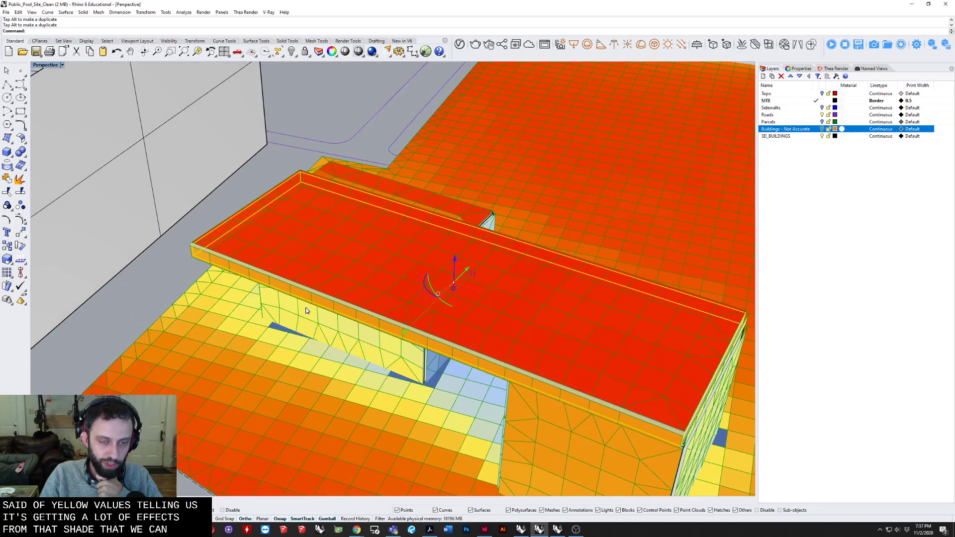
Examine how the building shades the adjacent ground compared with the open northern part of the site
{"action": "scroll", "coordinate": [307, 310], "scroll_direction": "down", "scroll_amount": 4}
{"action": "right_click_drag", "start_coordinate": [307, 310], "coordinate": [271, 323]}
{"action": "scroll", "coordinate": [318, 343], "scroll_direction": "down", "scroll_amount": 3}
{"action": "right_click_drag", "start_coordinate": [328, 348], "coordinate": [292, 355]}
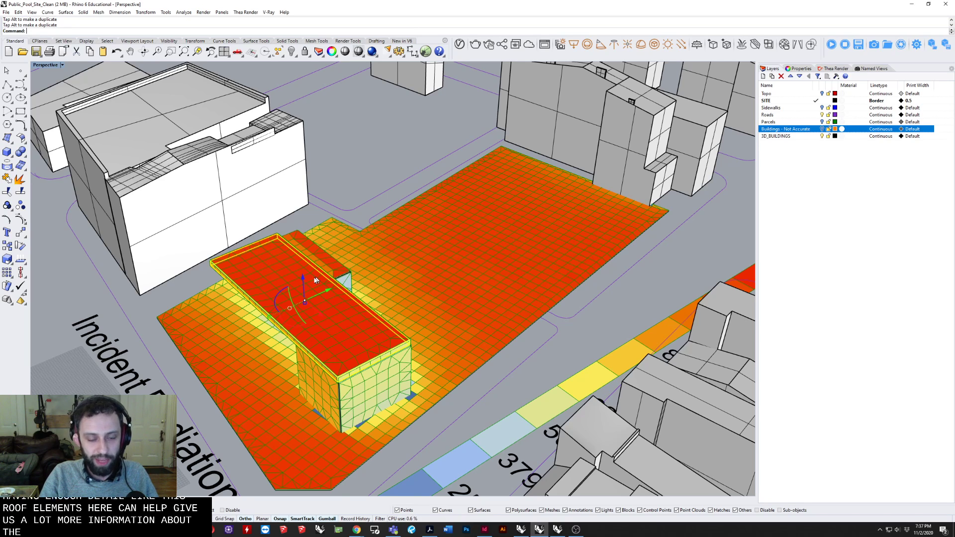
{"action": "right_click_drag", "start_coordinate": [317, 280], "coordinate": [354, 329]}
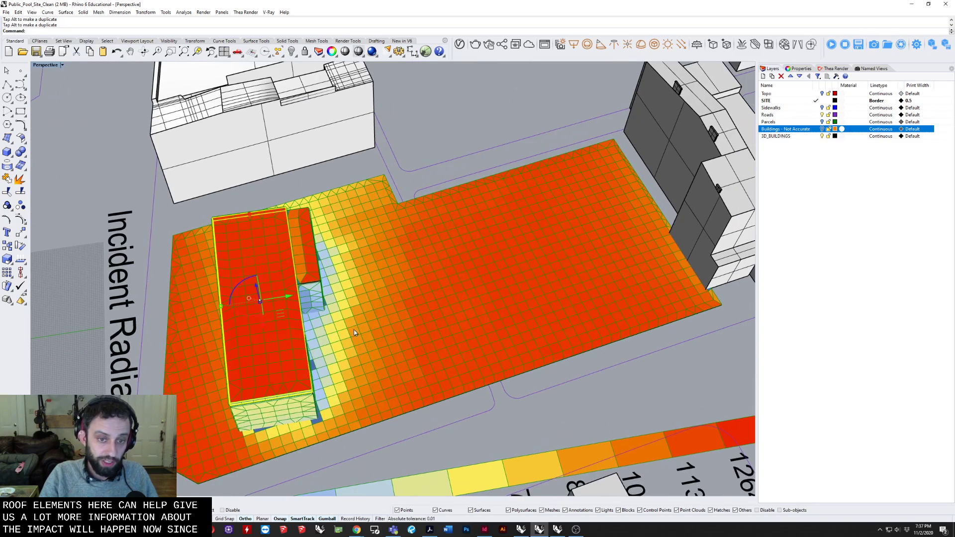
{"action": "right_click_drag", "start_coordinate": [433, 299], "coordinate": [379, 299], "text": "shift"}
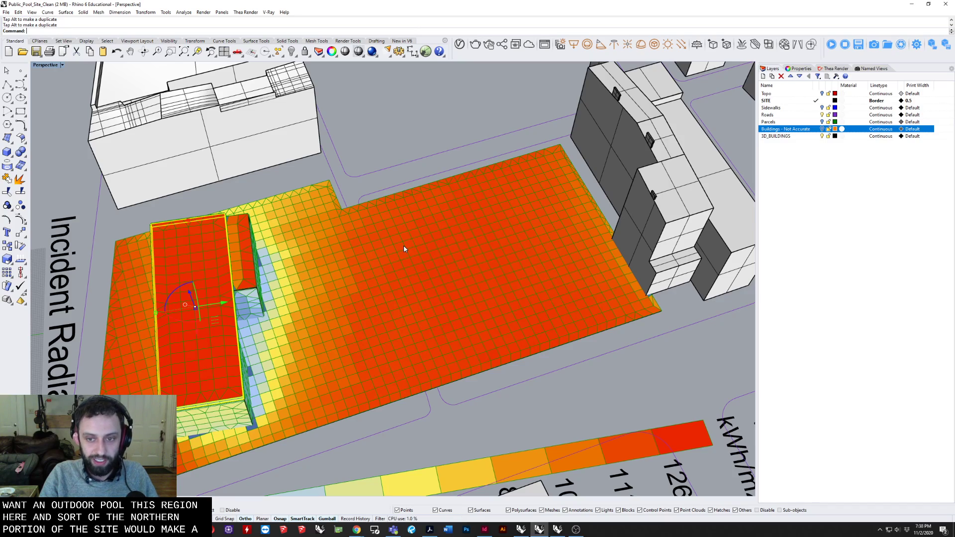
{"action": "scroll", "coordinate": [404, 249], "scroll_direction": "down", "scroll_amount": 1}
{"action": "mouse_move", "coordinate": [332, 273]}
{"action": "right_mouse_down"}
{"action": "mouse_move", "coordinate": [362, 260]}
{"action": "mouse_move", "coordinate": [329, 290]}
{"action": "right_mouse_up"}
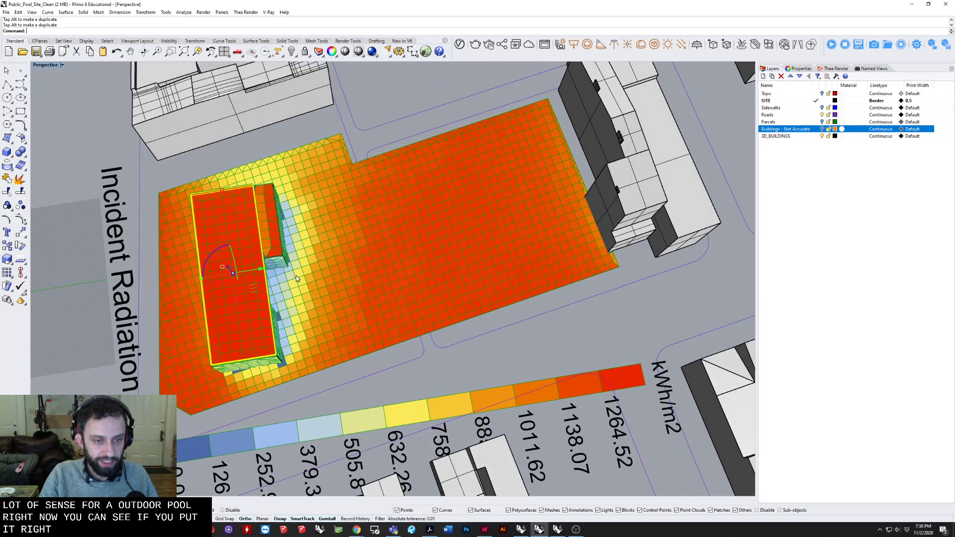
{"action": "scroll", "coordinate": [359, 265], "scroll_direction": "up", "scroll_amount": 4}
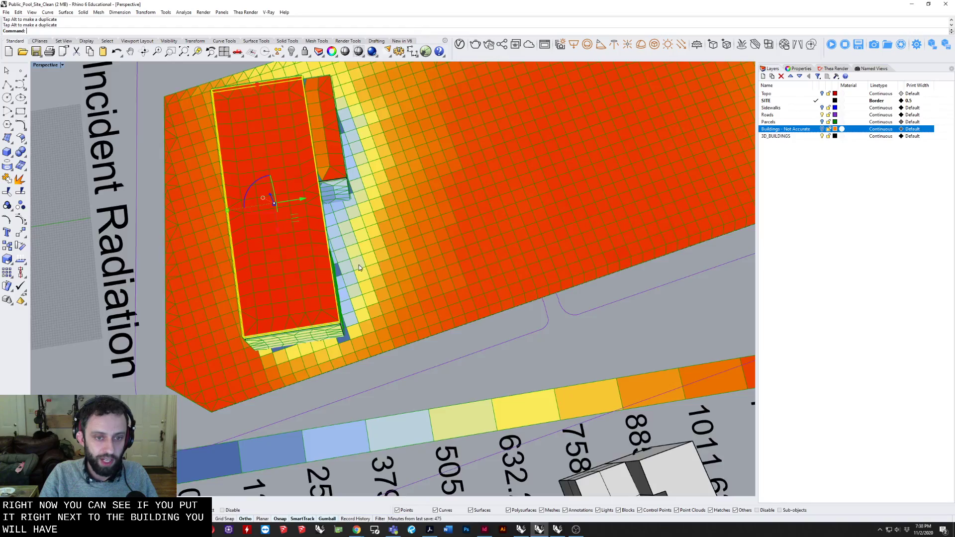
{"action": "scroll", "coordinate": [364, 254], "scroll_direction": "down", "scroll_amount": 3}
{"action": "right_click_drag", "start_coordinate": [384, 241], "coordinate": [430, 287]}
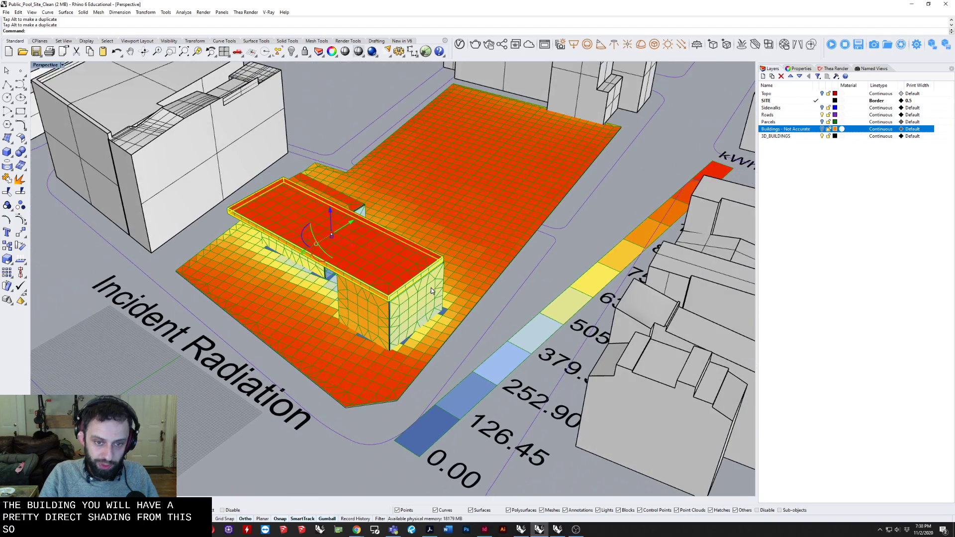
{"action": "right_click_drag", "start_coordinate": [379, 310], "coordinate": [361, 321]}
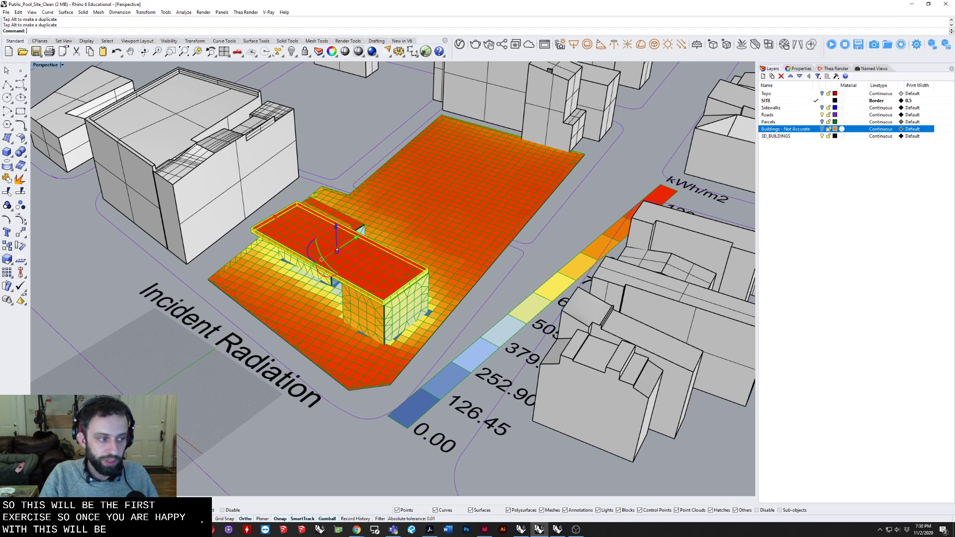
In Grasshopper, add a Mesh parameter and connect the IncidentRadiation component's mesh output to it
{"action": "left_click_drag", "start_coordinate": [478, 165], "coordinate": [632, 55]}
{"action": "scroll", "coordinate": [597, 321], "scroll_direction": "down", "scroll_amount": 2}
{"action": "right_click_drag", "start_coordinate": [607, 315], "coordinate": [440, 268]}
{"action": "scroll", "coordinate": [545, 357], "scroll_direction": "up", "scroll_amount": 3}
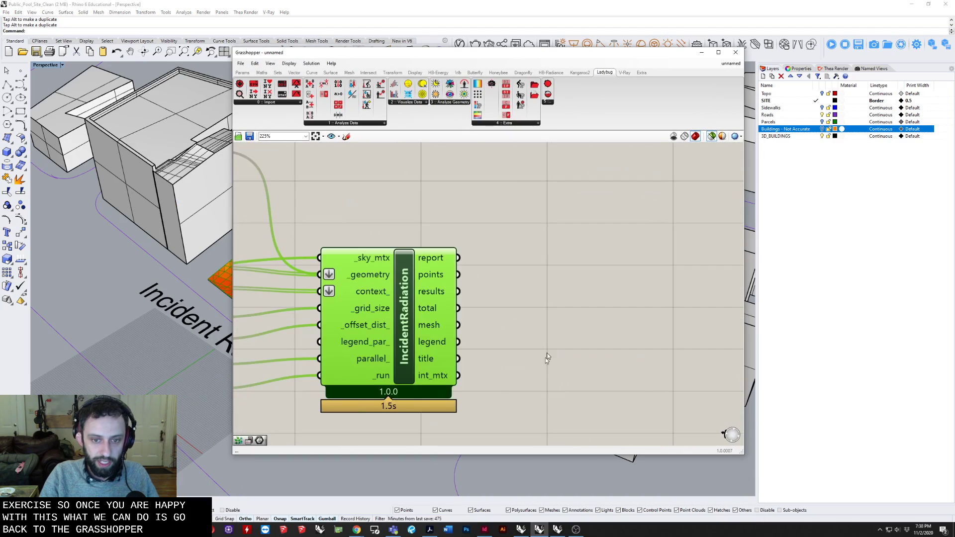
{"action": "double_click", "coordinate": [491, 309]}
{"action": "type", "text": "mesh"}
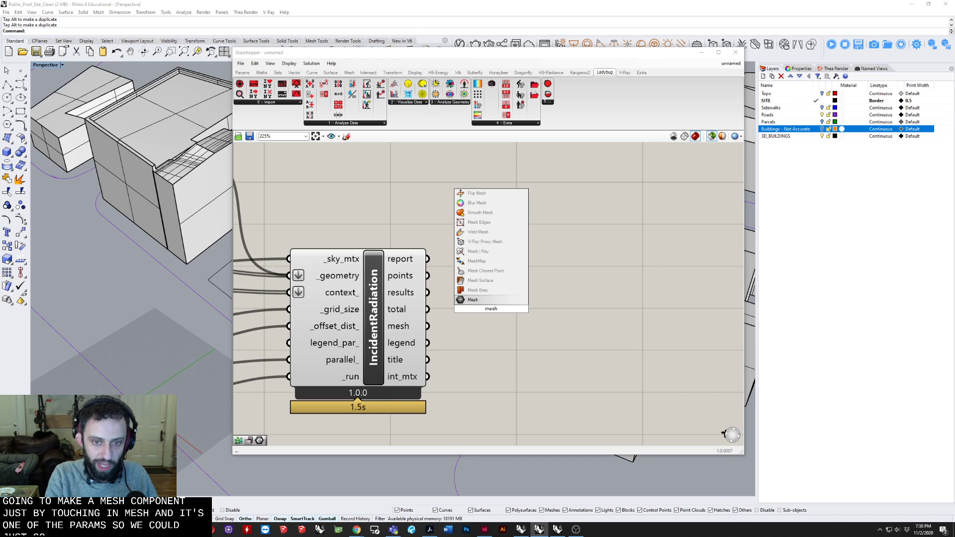
{"action": "key", "text": "Return"}
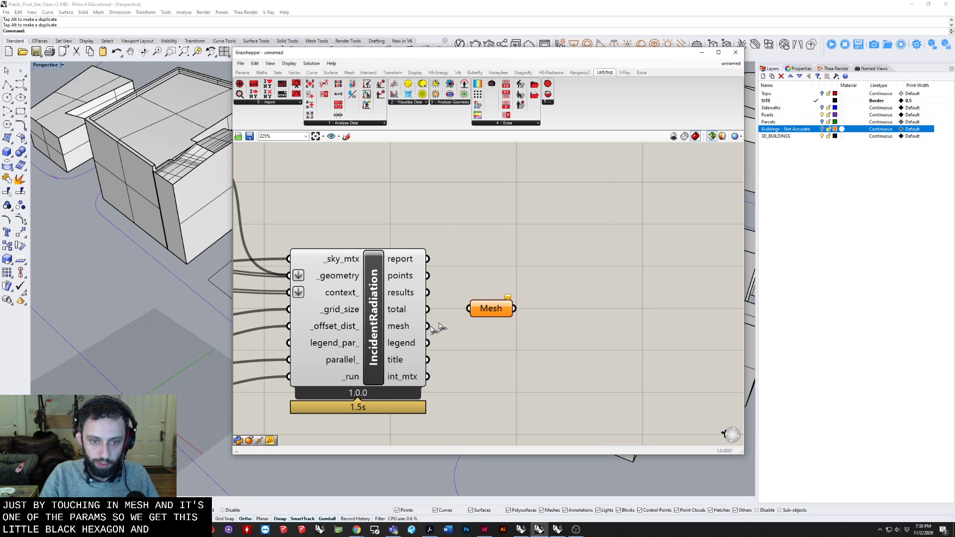
{"action": "left_click_drag", "start_coordinate": [430, 326], "coordinate": [491, 320]}
Bake the Mesh parameter into the Rhino model with its objects grouped
{"action": "right_click", "coordinate": [492, 322]}
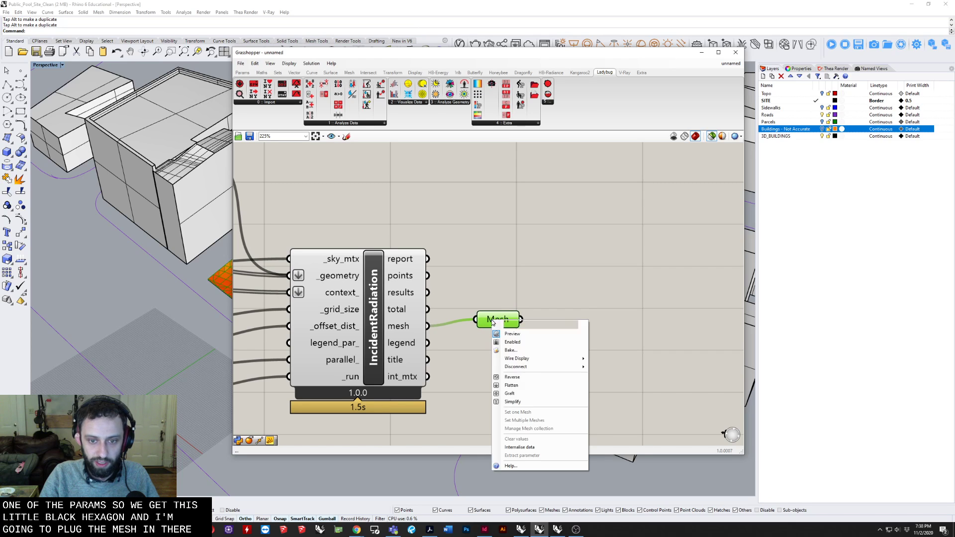
{"action": "left_click", "coordinate": [535, 351]}
{"action": "left_click", "coordinate": [532, 396]}
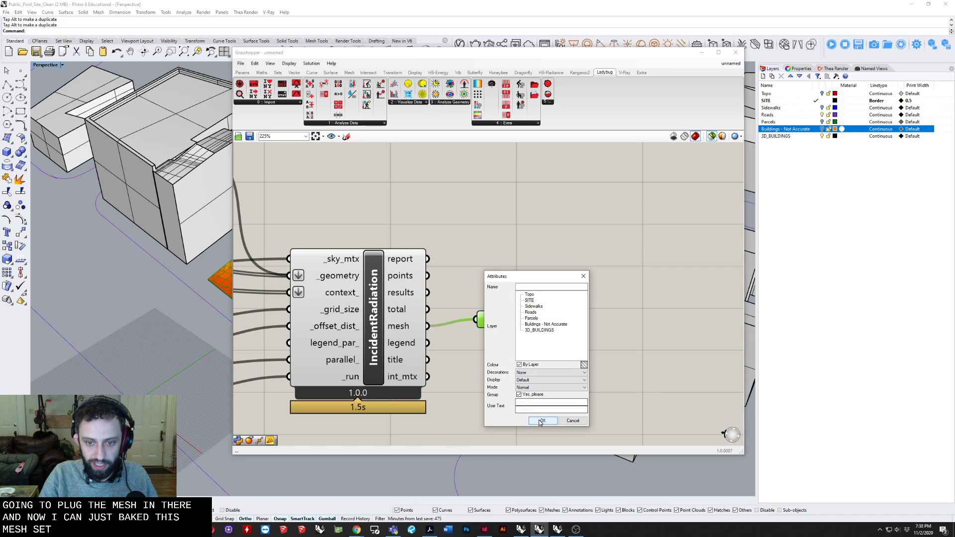
{"action": "left_click", "coordinate": [542, 420]}
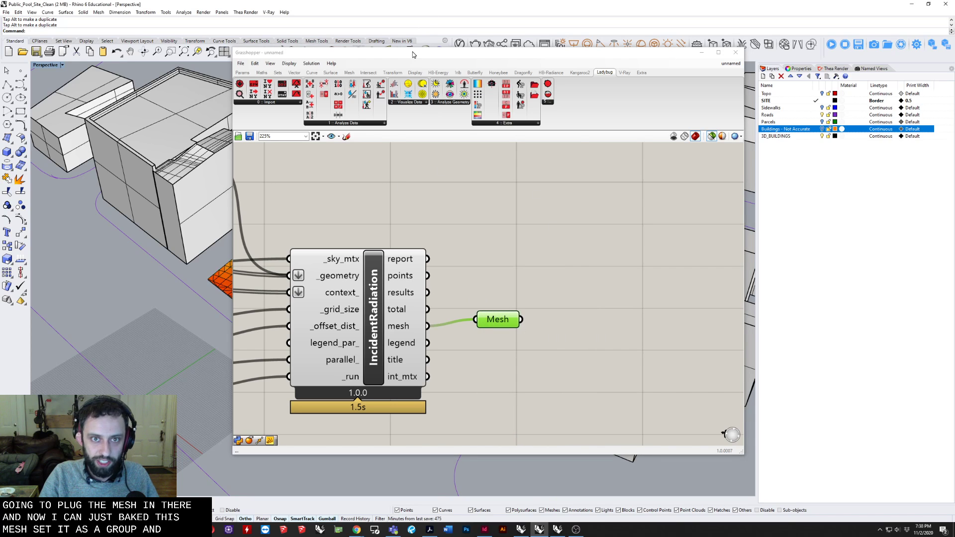
Hide the Grasshopper window, select the baked radiation mesh group and inspect it on the site and building
{"action": "left_click", "coordinate": [702, 52]}
{"action": "left_click", "coordinate": [393, 248]}
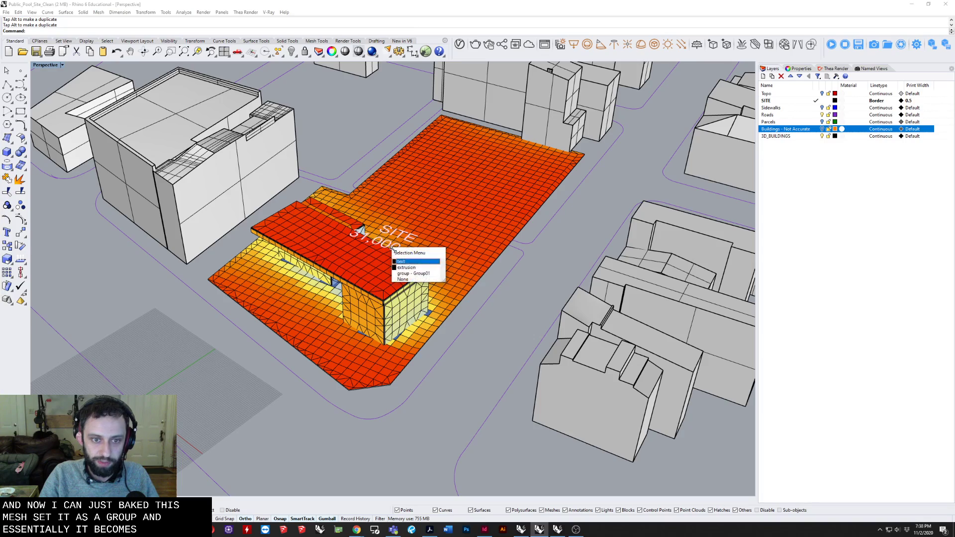
{"action": "left_click", "coordinate": [413, 273]}
{"action": "scroll", "coordinate": [401, 304], "scroll_direction": "up", "scroll_amount": 5}
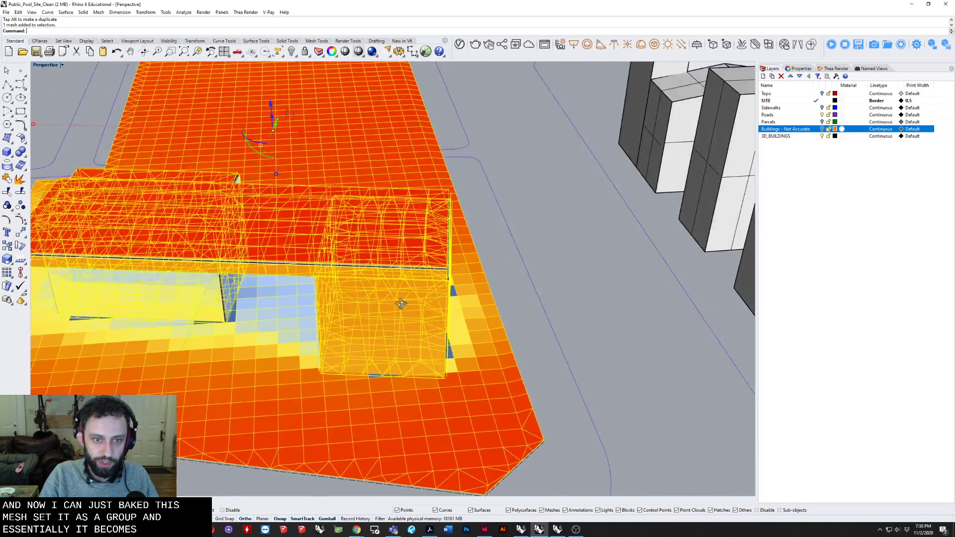
{"action": "right_click_drag", "start_coordinate": [401, 303], "coordinate": [346, 301]}
{"action": "left_click", "coordinate": [642, 213]}
{"action": "scroll", "coordinate": [639, 214], "scroll_direction": "down", "scroll_amount": 5}
{"action": "right_click_drag", "start_coordinate": [632, 220], "coordinate": [571, 236]}
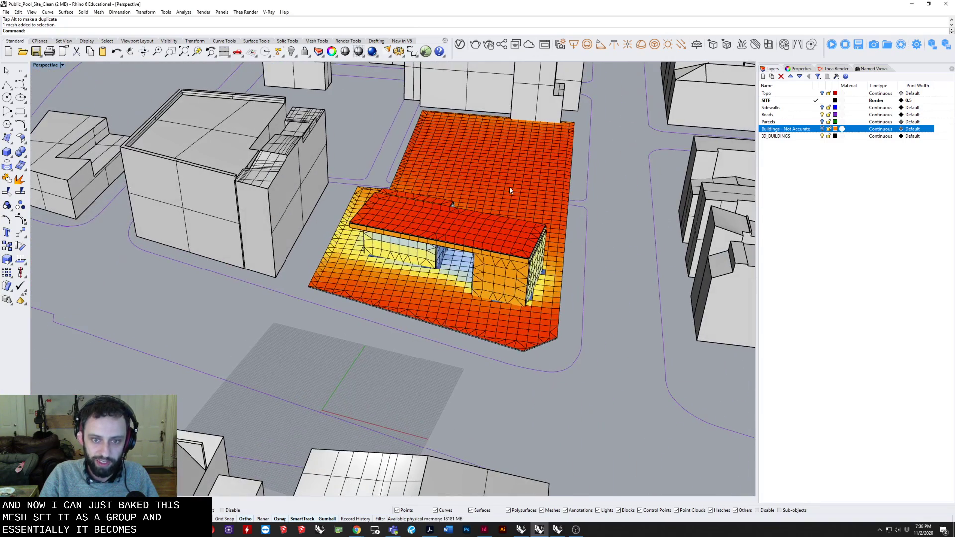
{"action": "right_click_drag", "start_coordinate": [510, 191], "coordinate": [369, 295]}
{"action": "left_click", "coordinate": [402, 317]}
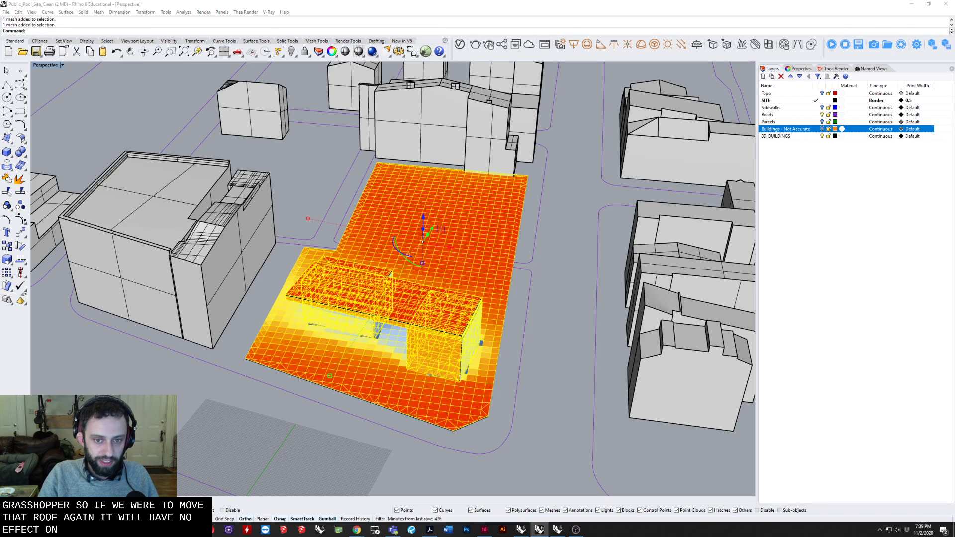
{"action": "right_click_drag", "start_coordinate": [335, 301], "coordinate": [356, 277]}
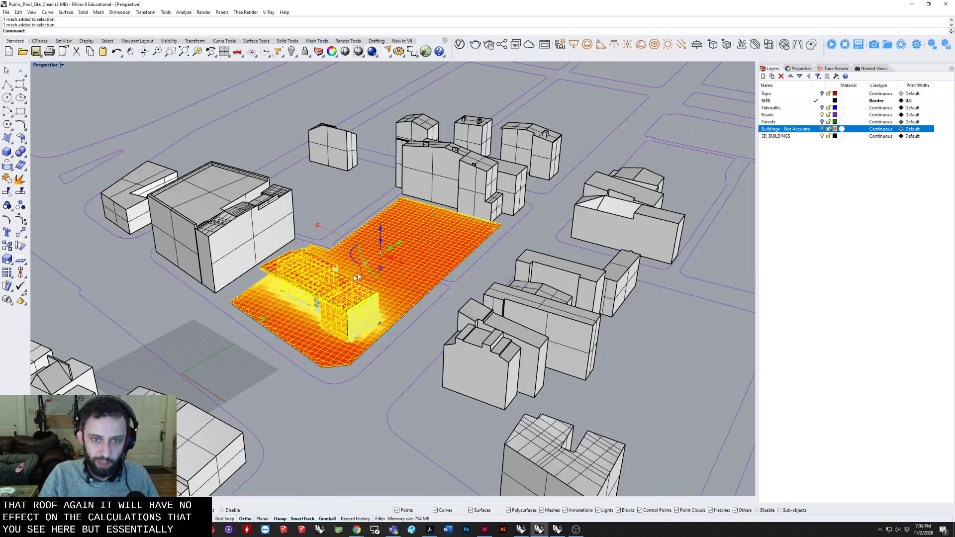
Switch the viewport to the northeast isometric view and look at the site from there
{"action": "left_click", "coordinate": [46, 64]}
{"action": "mouse_move", "coordinate": [67, 232]}
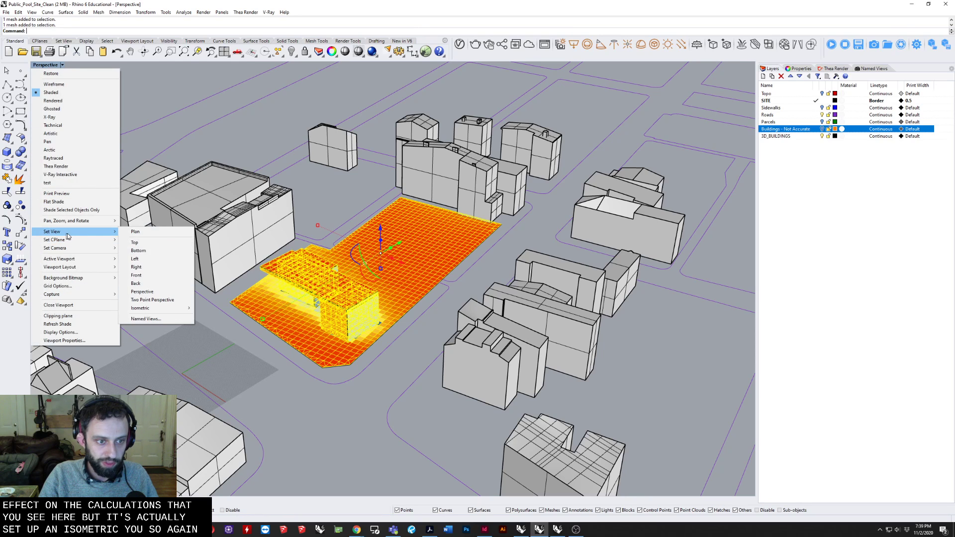
{"action": "mouse_move", "coordinate": [165, 310]}
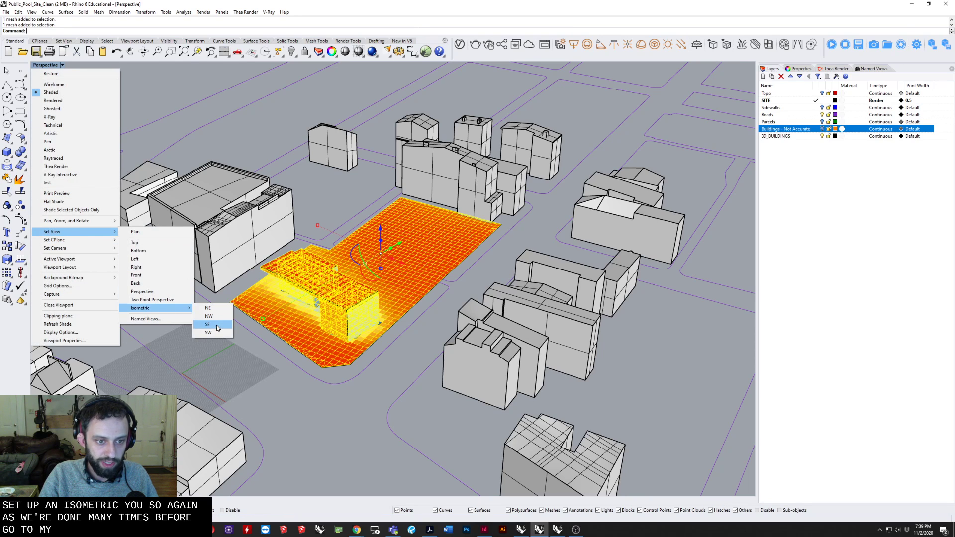
{"action": "left_click", "coordinate": [217, 309]}
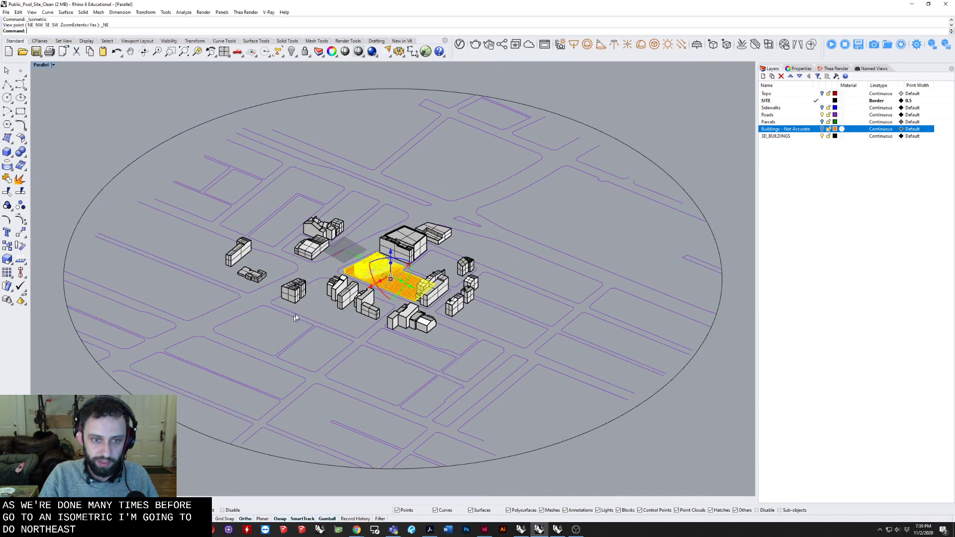
{"action": "scroll", "coordinate": [266, 208], "scroll_direction": "up", "scroll_amount": 5}
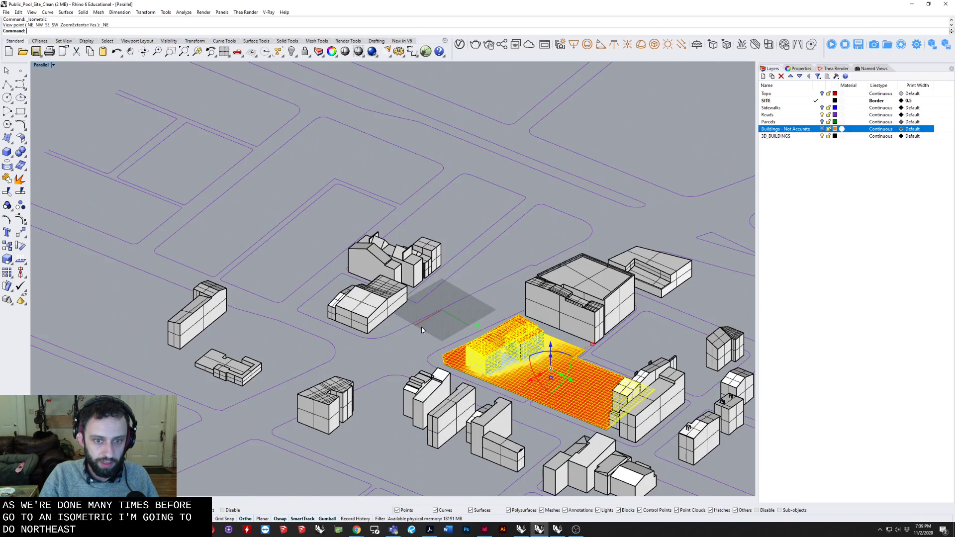
Set the viewport to the southeast isometric view, frame the radiation mesh closely with its neighbouring buildings and deselect it
{"action": "left_click", "coordinate": [39, 66]}
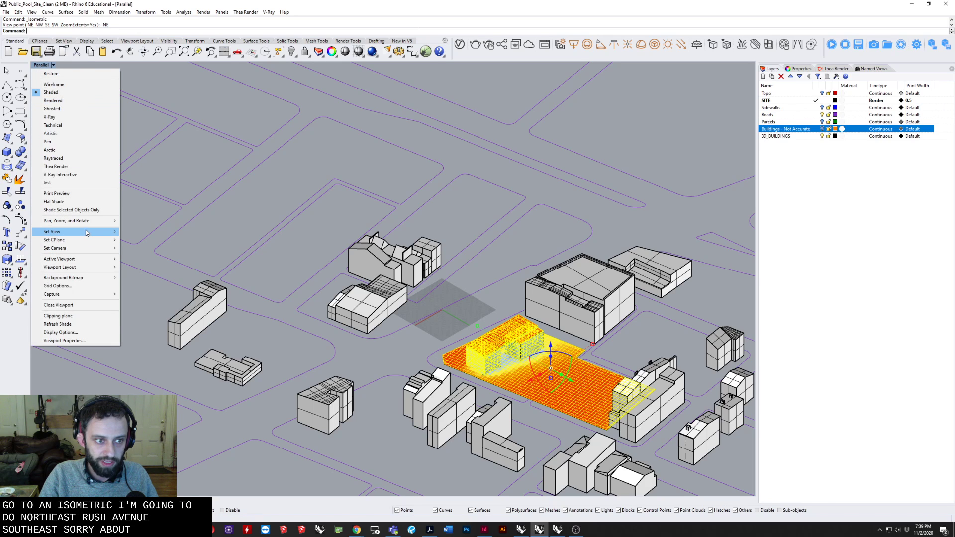
{"action": "mouse_move", "coordinate": [87, 232]}
{"action": "mouse_move", "coordinate": [185, 309]}
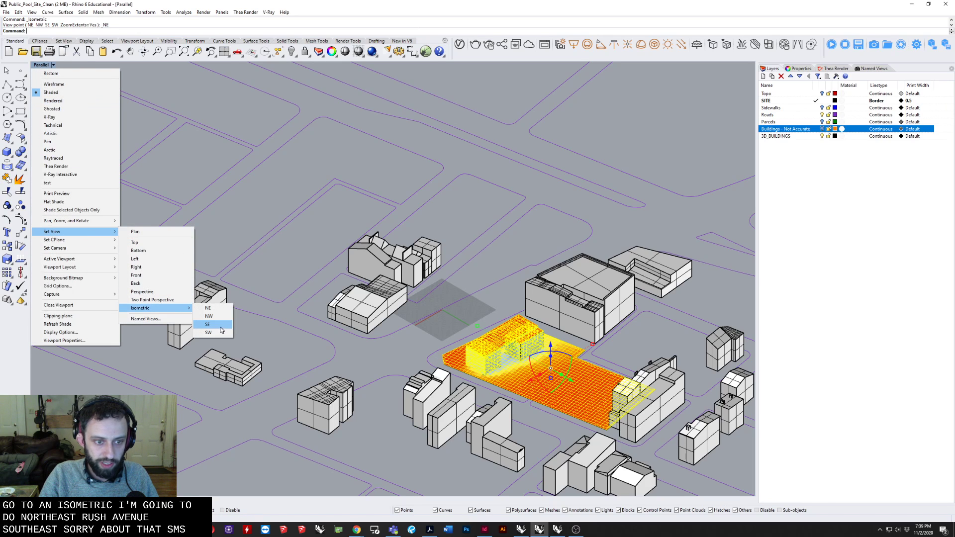
{"action": "left_click", "coordinate": [204, 325]}
{"action": "scroll", "coordinate": [393, 284], "scroll_direction": "up", "scroll_amount": 12}
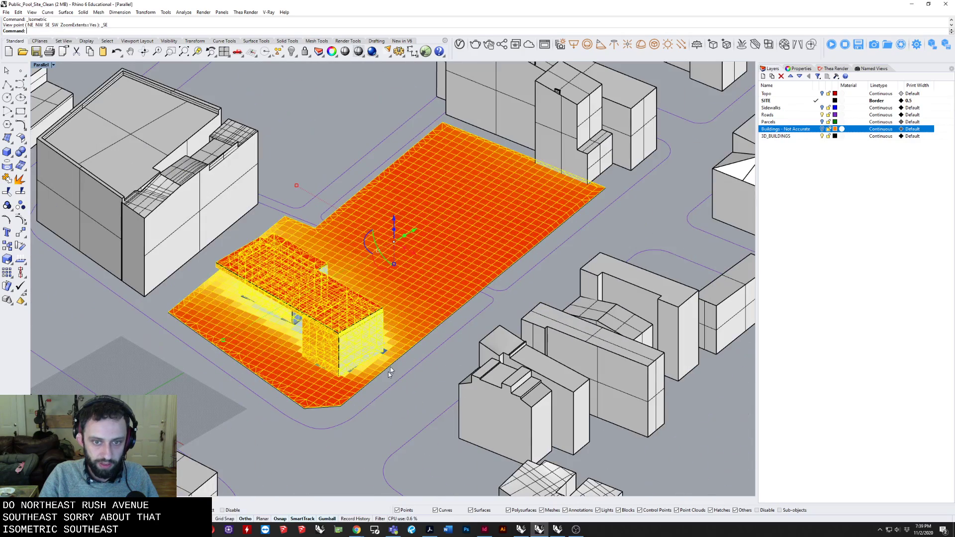
{"action": "left_click", "coordinate": [390, 372]}
{"action": "right_click_drag", "start_coordinate": [402, 385], "coordinate": [437, 400]}
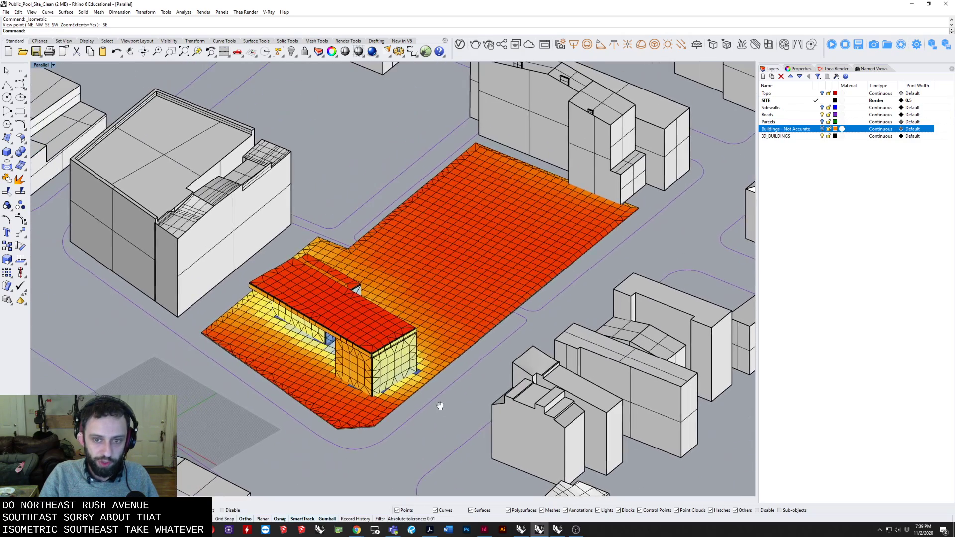
Save the current isometric viewport as a named view called Parallel
{"action": "left_click", "coordinate": [880, 69]}
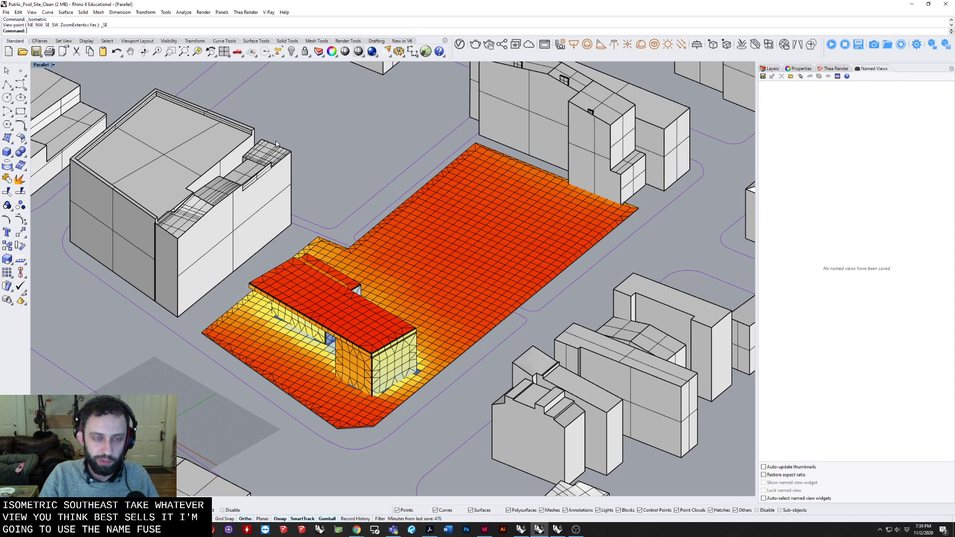
{"action": "type", "text": "NamedView"}
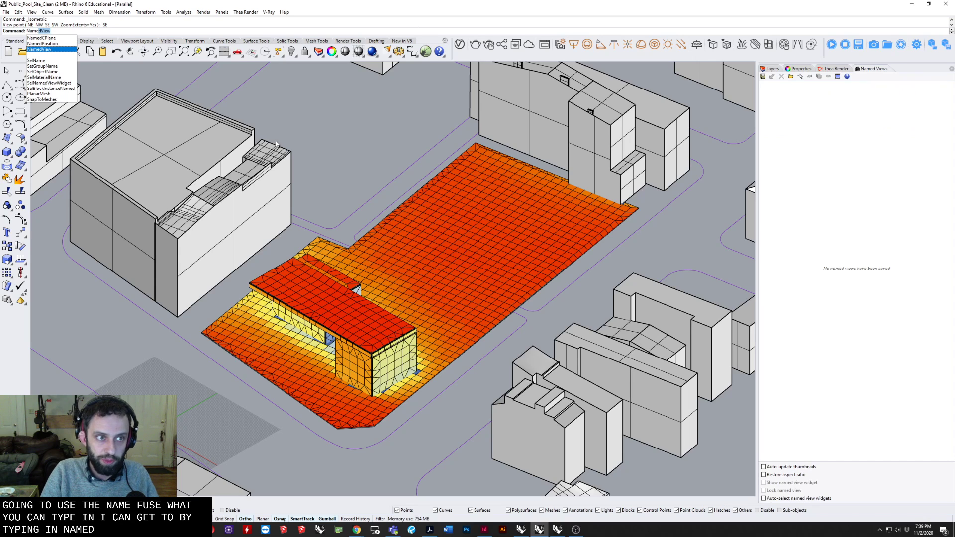
{"action": "key", "text": "Return"}
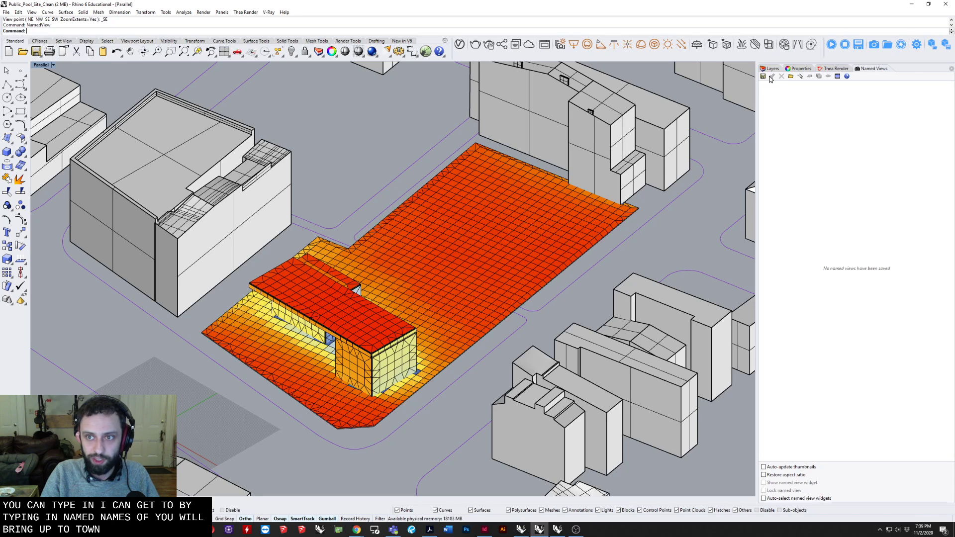
{"action": "left_click", "coordinate": [763, 77]}
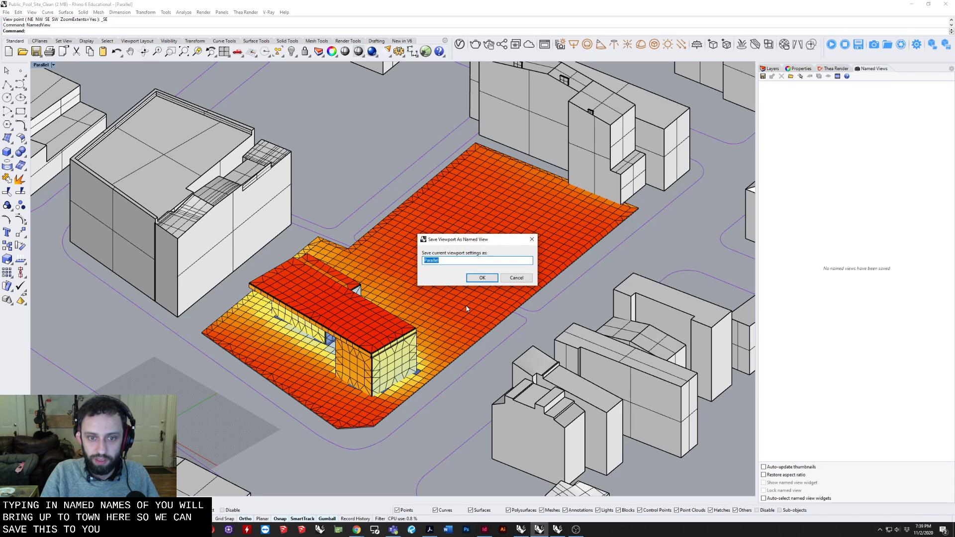
{"action": "key", "text": "Return"}
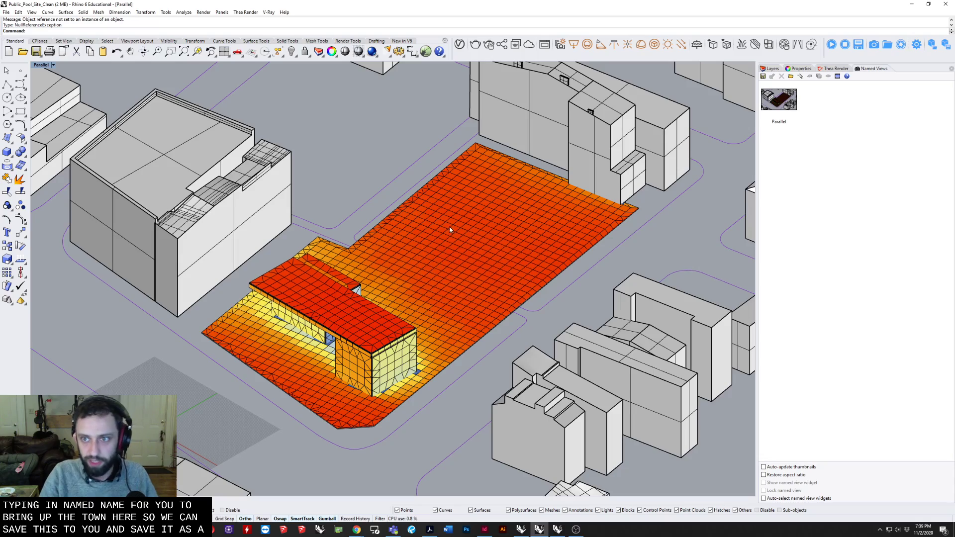
Test the Parallel named view by changing the zoom and restoring the saved view
{"action": "scroll", "coordinate": [333, 239], "scroll_direction": "down", "scroll_amount": 5}
{"action": "scroll", "coordinate": [332, 238], "scroll_direction": "up", "scroll_amount": 6}
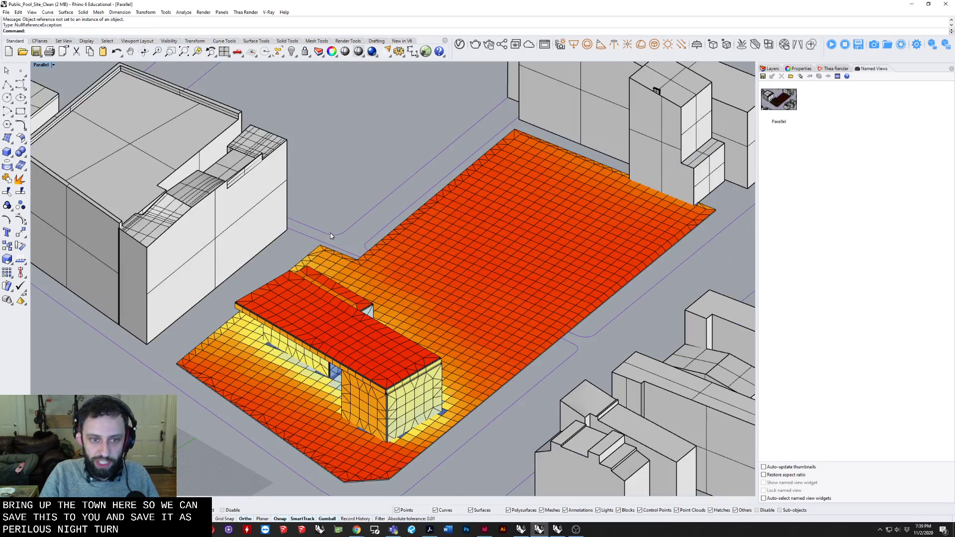
{"action": "scroll", "coordinate": [330, 234], "scroll_direction": "down", "scroll_amount": 5}
{"action": "scroll", "coordinate": [331, 241], "scroll_direction": "up", "scroll_amount": 2}
{"action": "scroll", "coordinate": [331, 241], "scroll_direction": "down", "scroll_amount": 1}
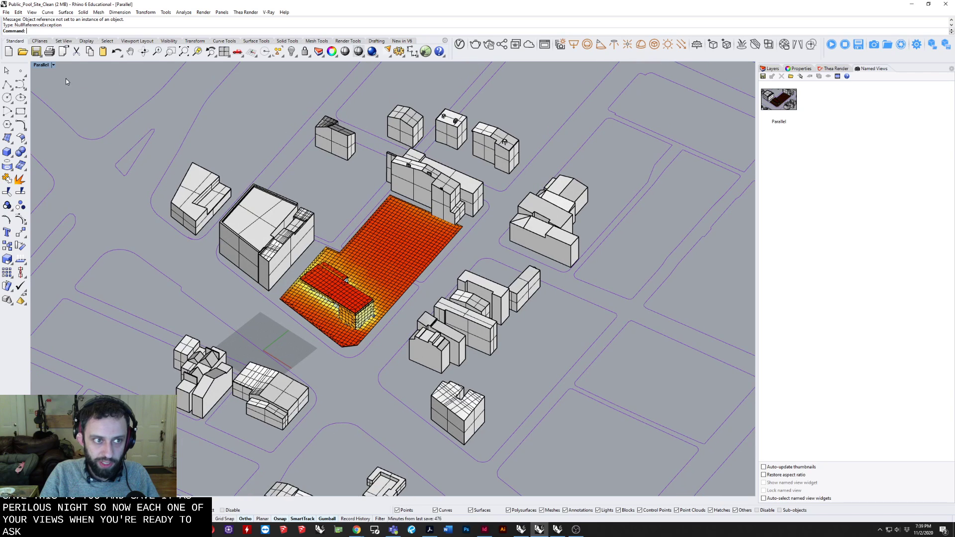
{"action": "double_click", "coordinate": [779, 100]}
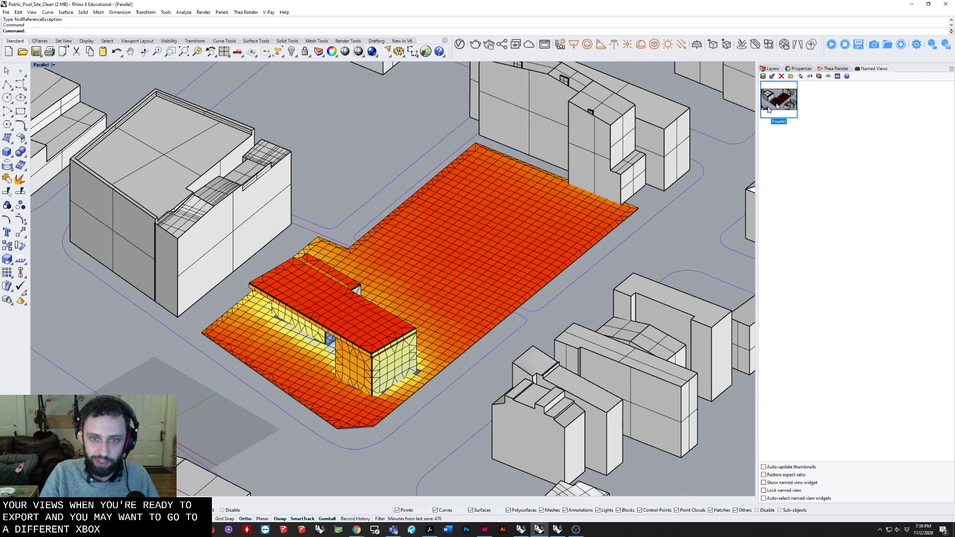
Preview the Rendered display mode in the viewport and settle on the Arctic display mode
{"action": "left_click", "coordinate": [53, 65]}
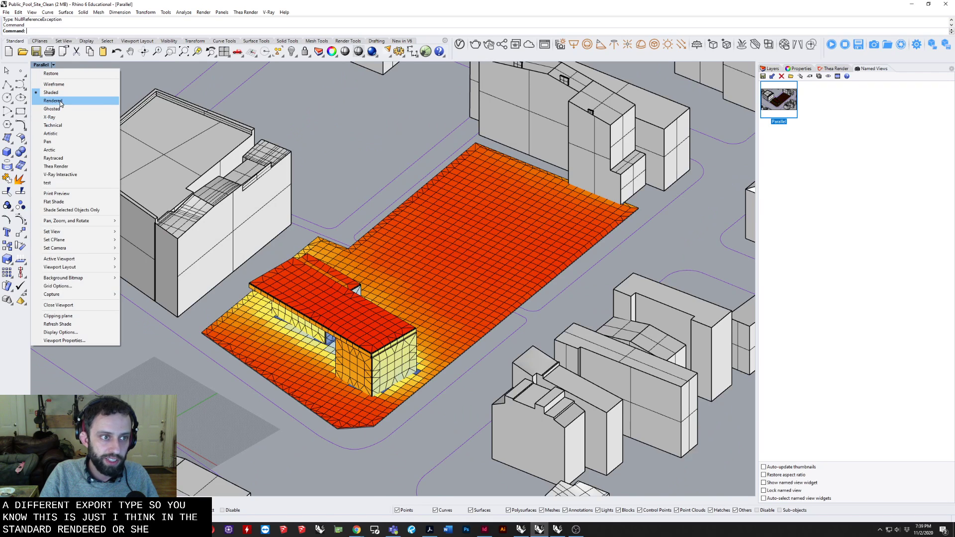
{"action": "left_click", "coordinate": [53, 101]}
{"action": "left_click", "coordinate": [36, 65]}
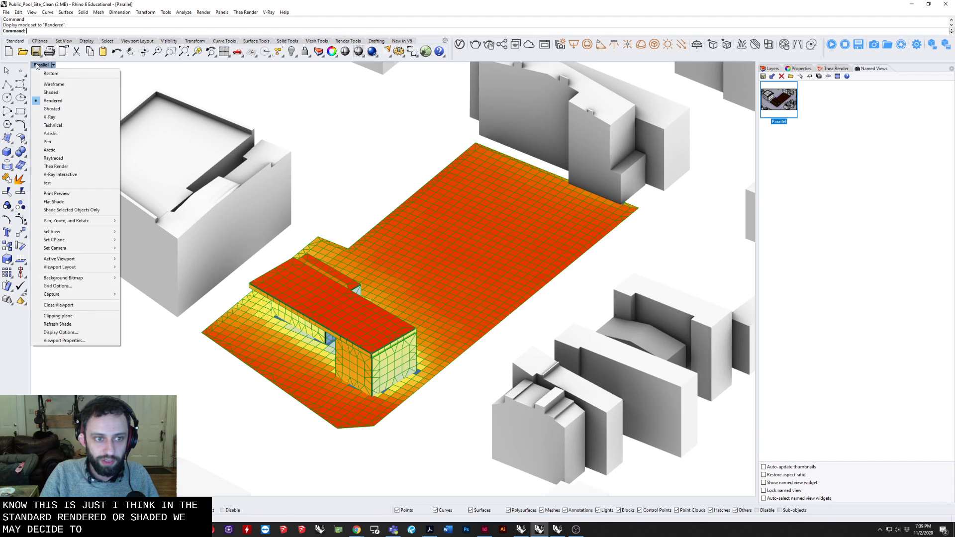
{"action": "left_click", "coordinate": [37, 150]}
{"action": "left_click", "coordinate": [41, 65]}
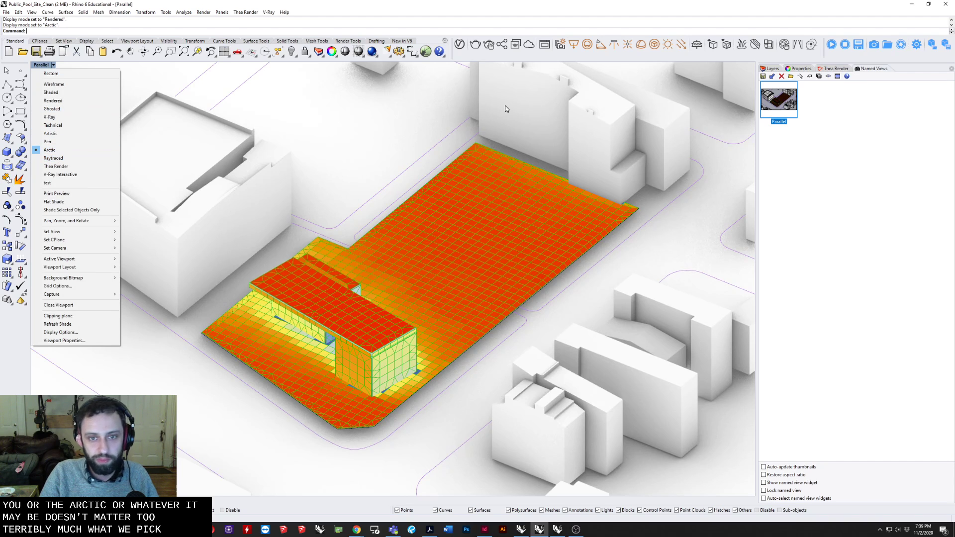
{"action": "left_click", "coordinate": [360, 134]}
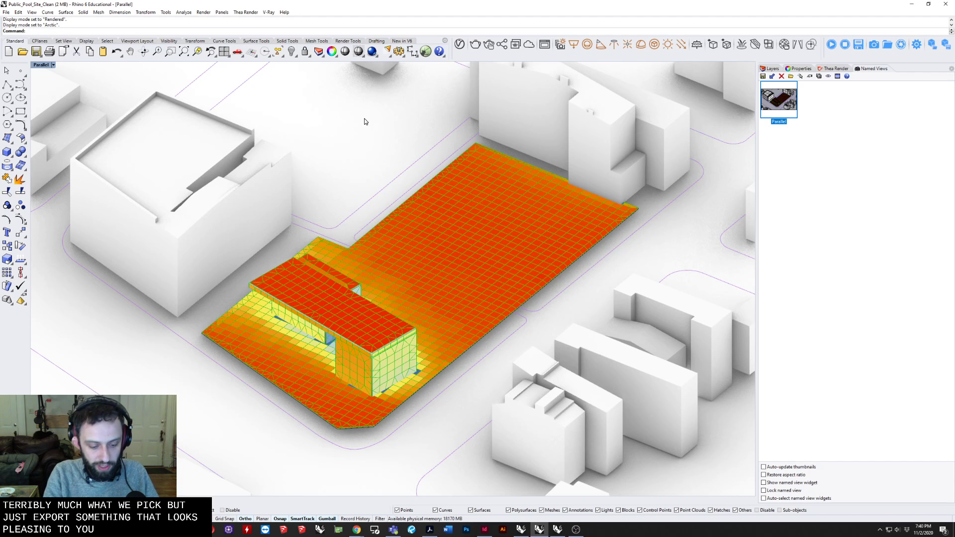
Turn the PrintDisplay state on for the model viewports
{"action": "type", "text": "Pri"}
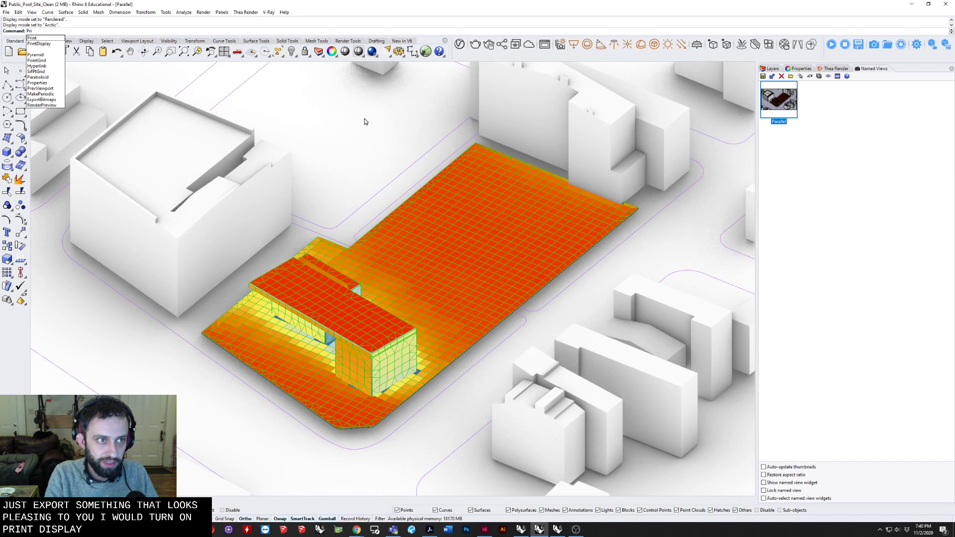
{"action": "type", "text": "ntDisplay"}
{"action": "key", "text": "Return"}
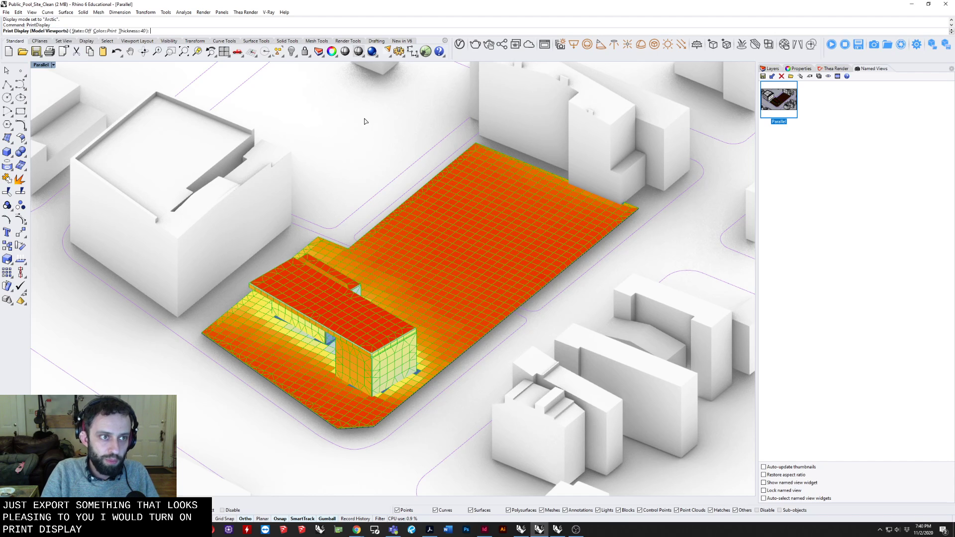
{"action": "type", "text": "s"}
{"action": "key", "text": "Return"}
{"action": "type", "text": "o"}
{"action": "key", "text": "Return"}
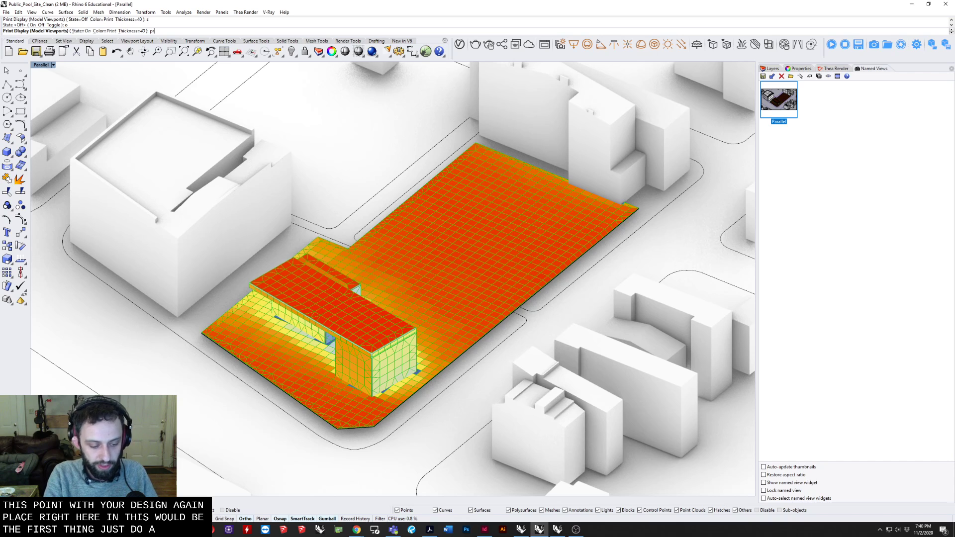
{"action": "key", "text": "Return"}
Open the ViewCaptureToFile settings, set the scale to 2 and leave without exporting
{"action": "type", "text": "PrintDisplay"}
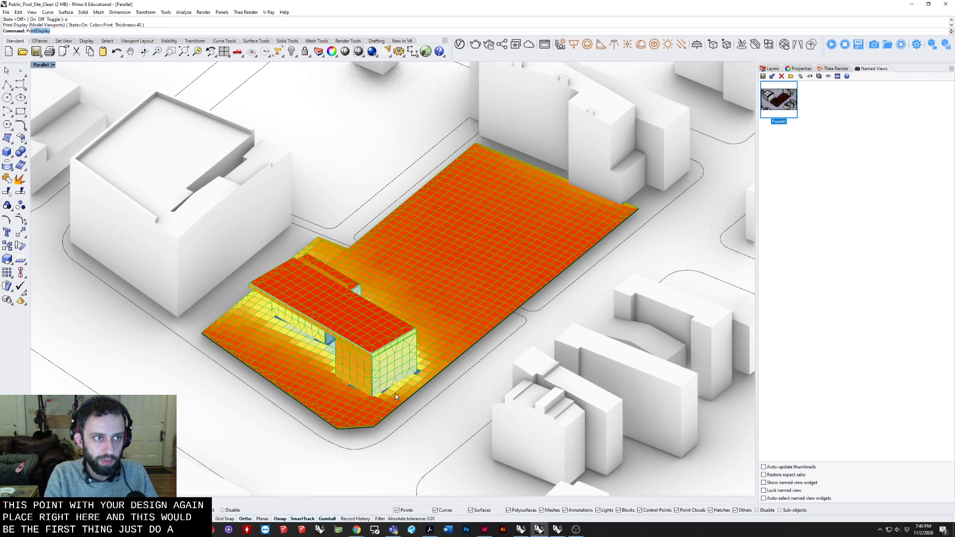
{"action": "key", "text": "BackSpace"}
{"action": "key", "text": "BackSpace"}
{"action": "key", "text": "BackSpace"}
{"action": "type", "text": "ViewCaptureToFile"}
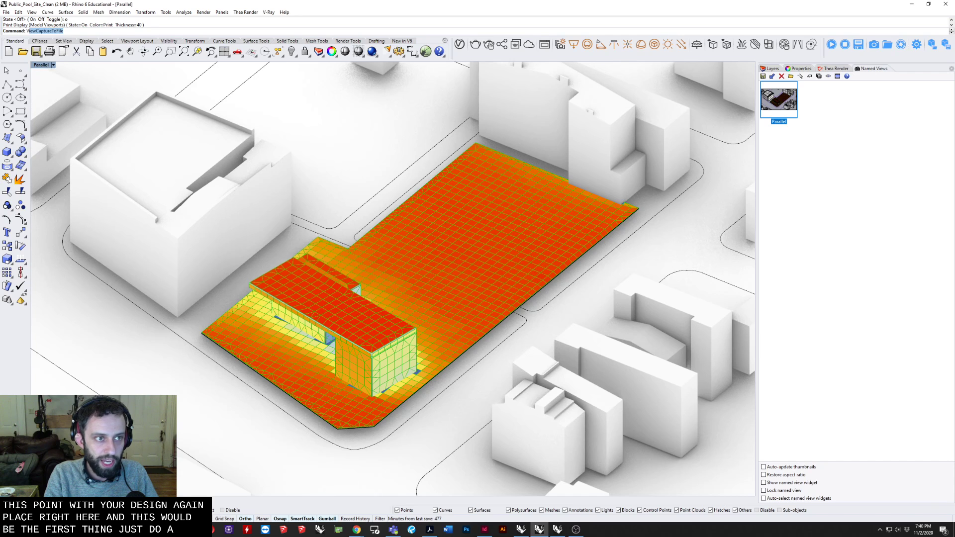
{"action": "key", "text": "Return"}
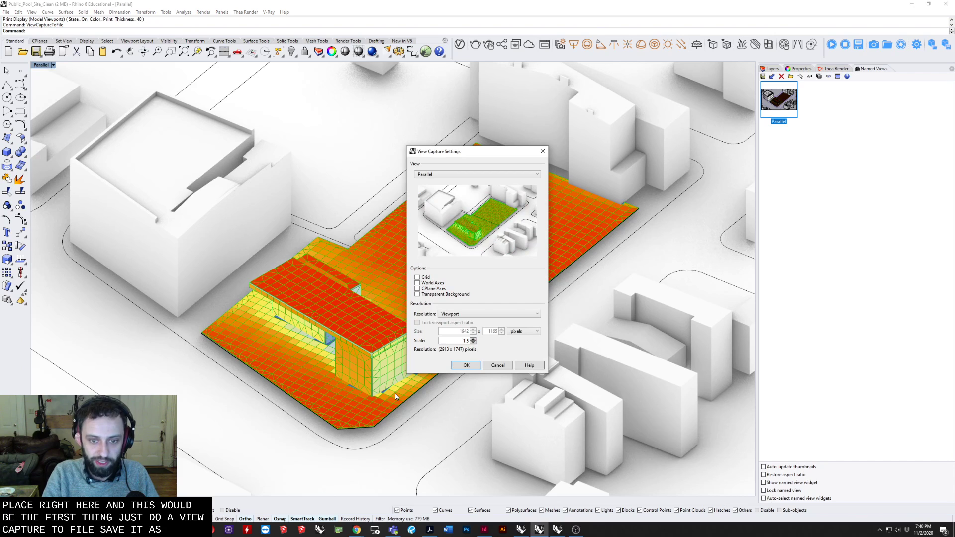
{"action": "double_click", "coordinate": [450, 340]}
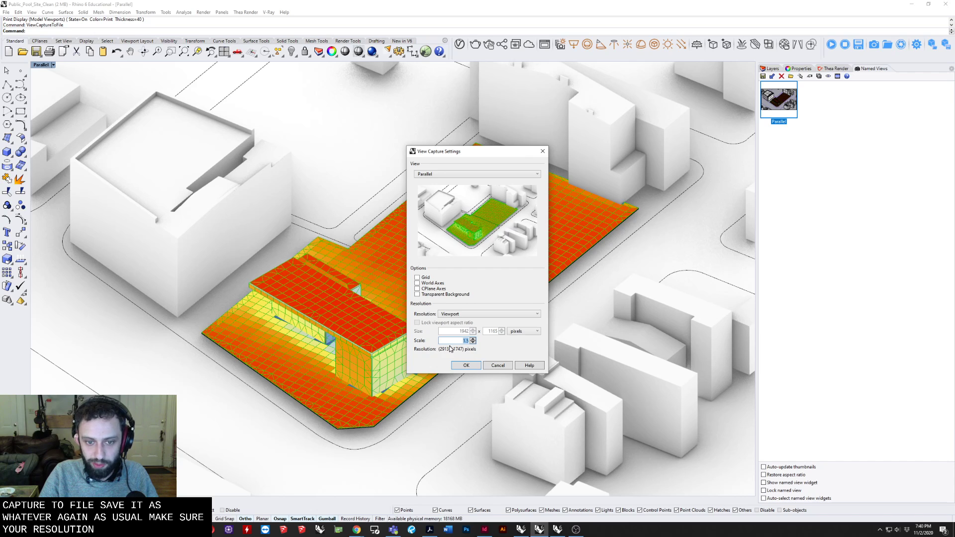
{"action": "type", "text": "2"}
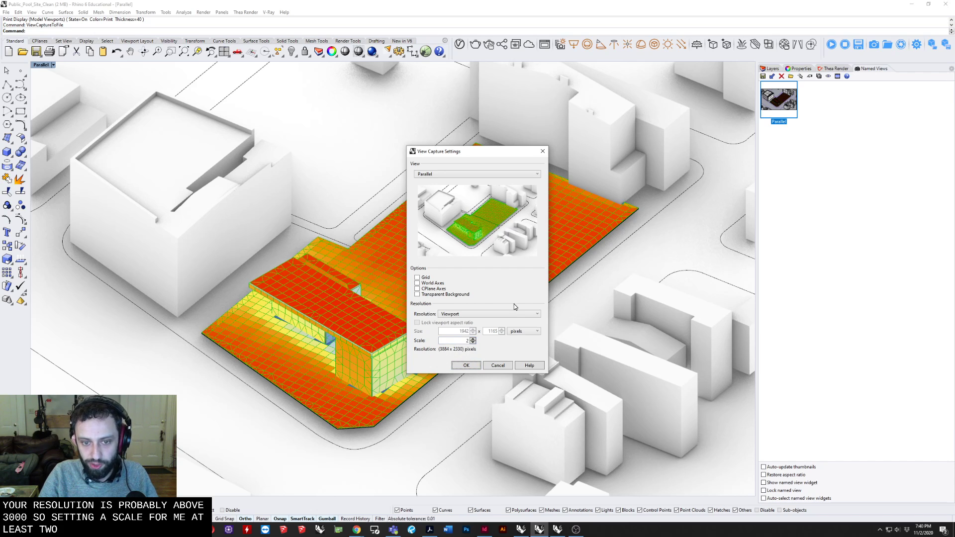
{"action": "left_click", "coordinate": [492, 366]}
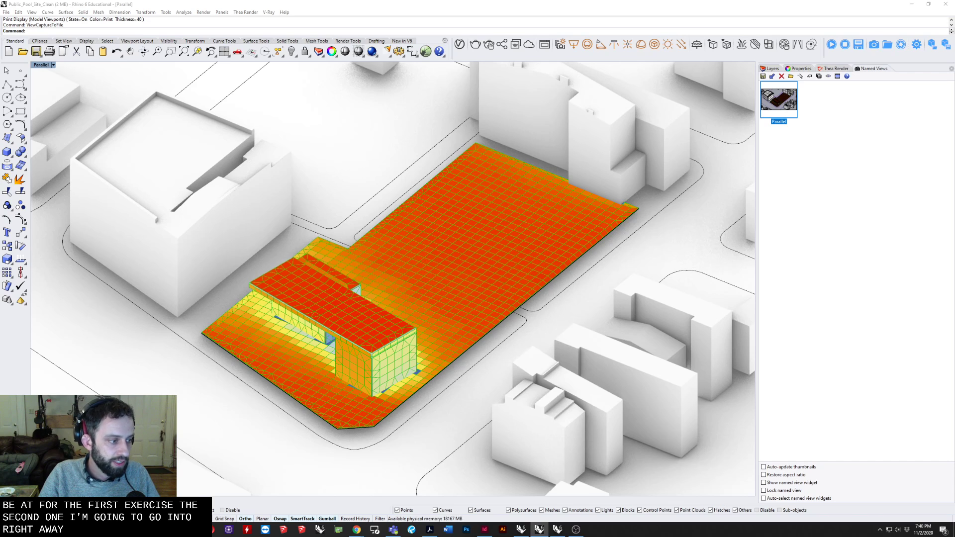
Arrange the Grasshopper and Rhino windows side by side and select the baked radiation mesh in the model
{"action": "double_click", "coordinate": [680, 3]}
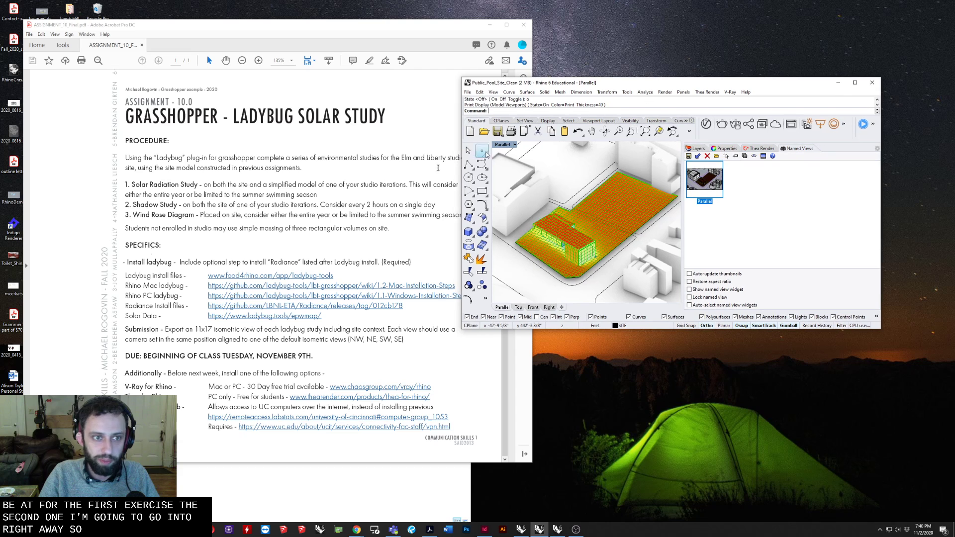
{"action": "left_click_drag", "start_coordinate": [1, 219], "coordinate": [732, 170]}
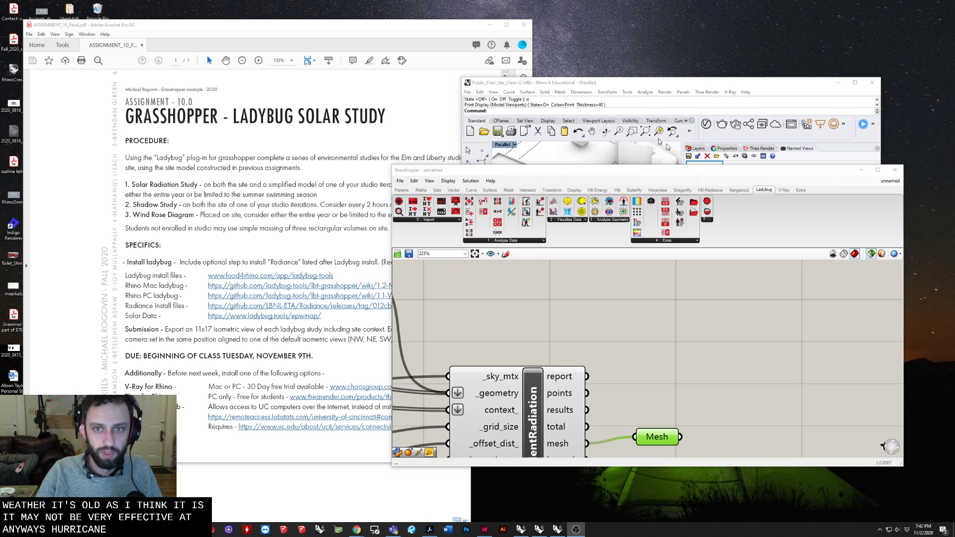
{"action": "left_click_drag", "start_coordinate": [614, 83], "coordinate": [954, 108]}
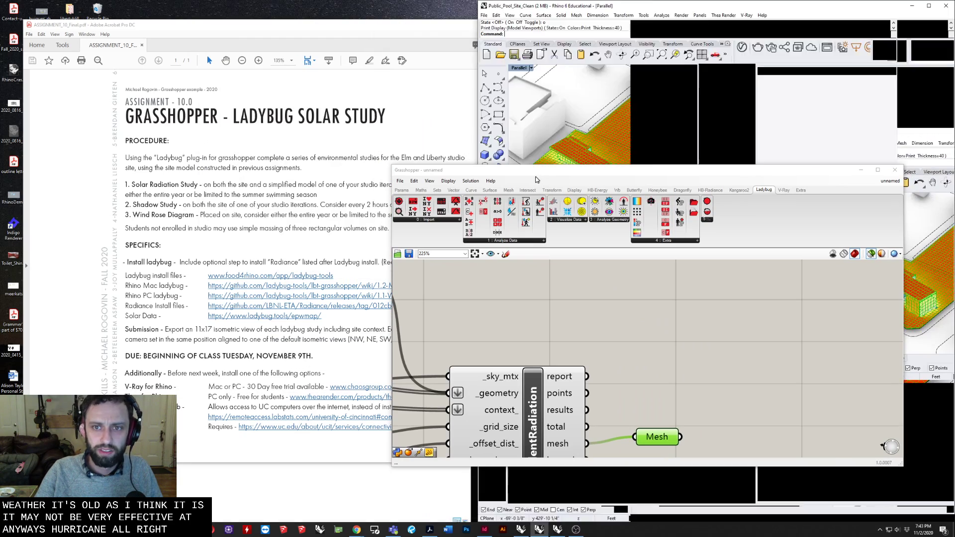
{"action": "left_click", "coordinate": [114, 217]}
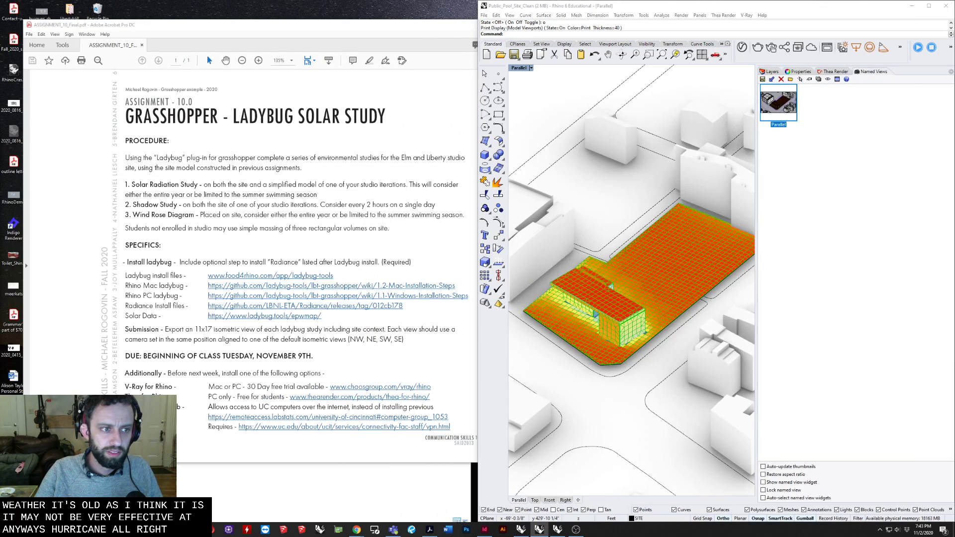
{"action": "left_click_drag", "start_coordinate": [0, 214], "coordinate": [0, 240]}
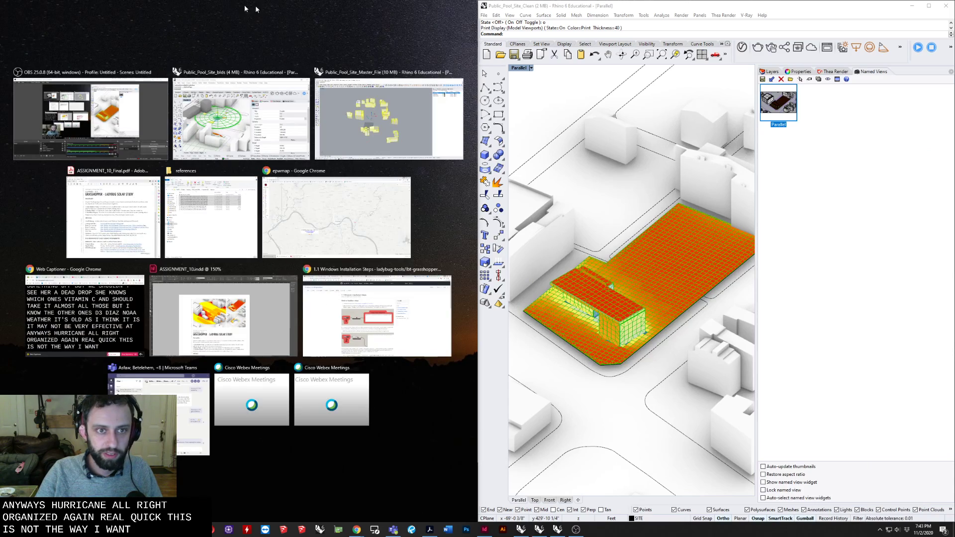
{"action": "left_click", "coordinate": [379, 129]}
{"action": "left_click", "coordinate": [658, 294]}
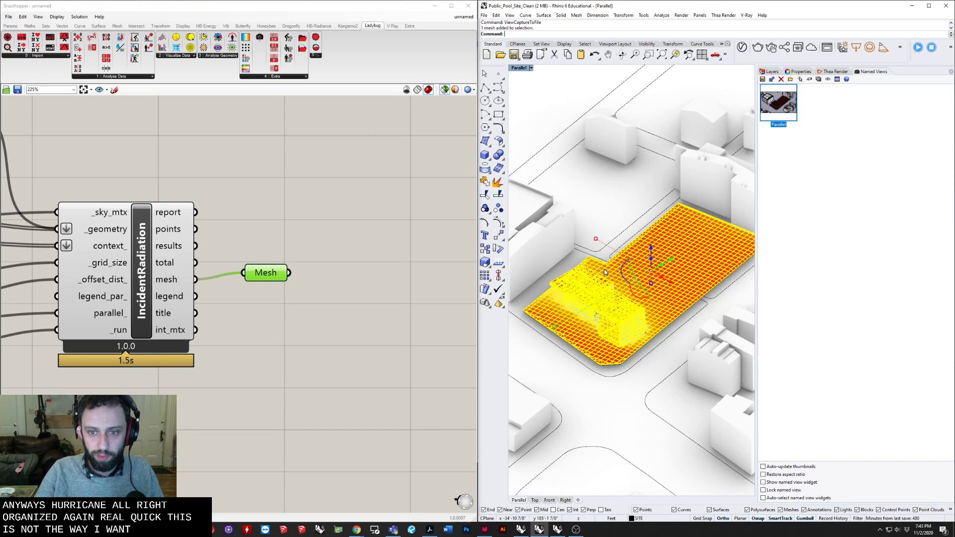
Delete the baked radiation mesh from the Rhino model
{"action": "scroll", "coordinate": [658, 294], "scroll_direction": "up", "scroll_amount": 3}
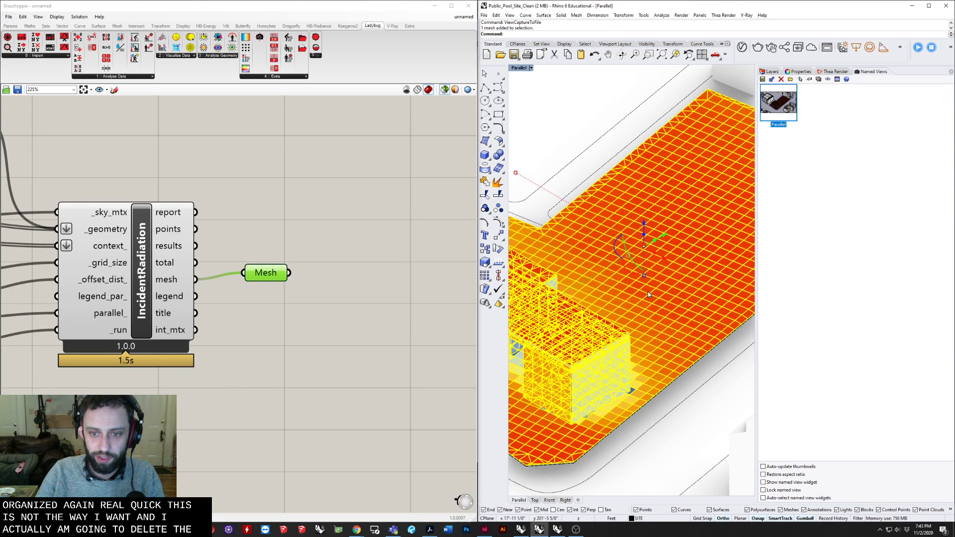
{"action": "key", "text": "Delete"}
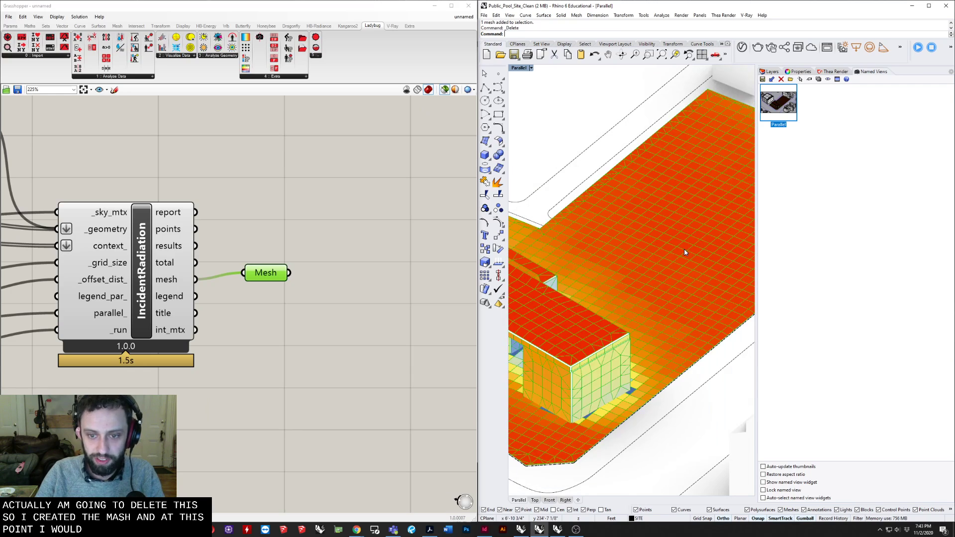
{"action": "scroll", "coordinate": [684, 249], "scroll_direction": "down", "scroll_amount": 4}
Set the Boolean toggle feeding the IncidentRadiation component's _run input to False
{"action": "left_click", "coordinate": [329, 253]}
{"action": "scroll", "coordinate": [237, 254], "scroll_direction": "down", "scroll_amount": 4}
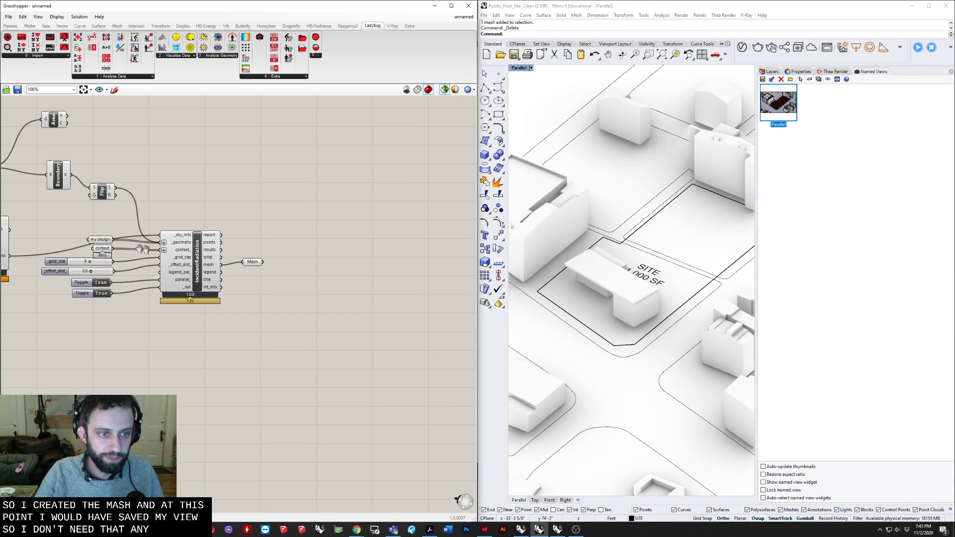
{"action": "right_click_drag", "start_coordinate": [135, 248], "coordinate": [239, 259]}
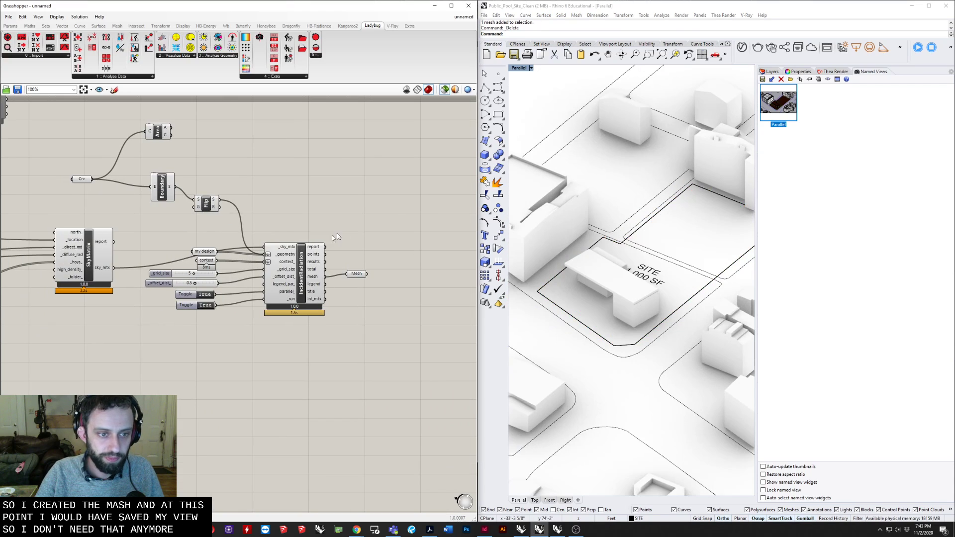
{"action": "left_click", "coordinate": [204, 305]}
{"action": "right_click_drag", "start_coordinate": [377, 179], "coordinate": [399, 209]}
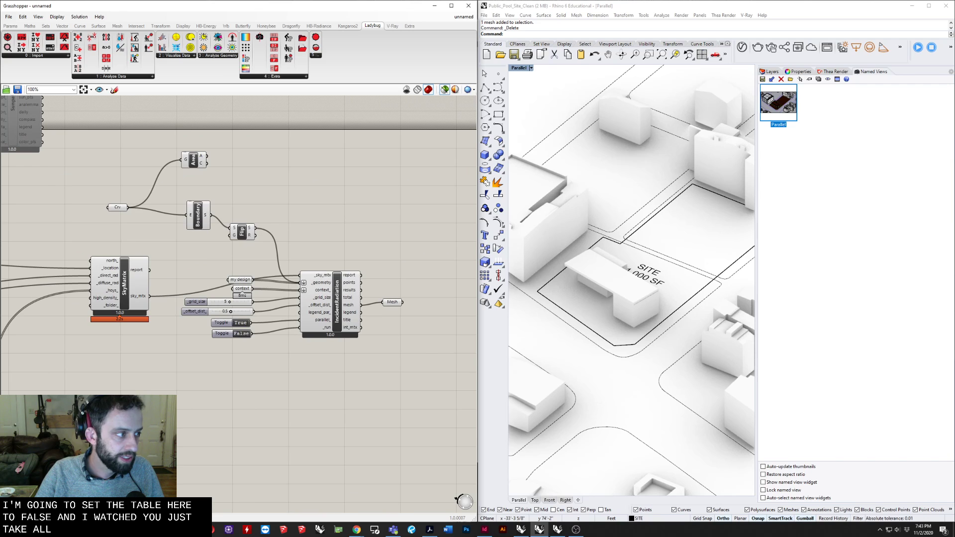
Disable the SkyMatrix and IncidentRadiation components together with their input parameters, sliders, toggles and output Mesh parameter
{"action": "left_click_drag", "start_coordinate": [439, 157], "coordinate": [71, 351]}
{"action": "left_click", "coordinate": [349, 195]}
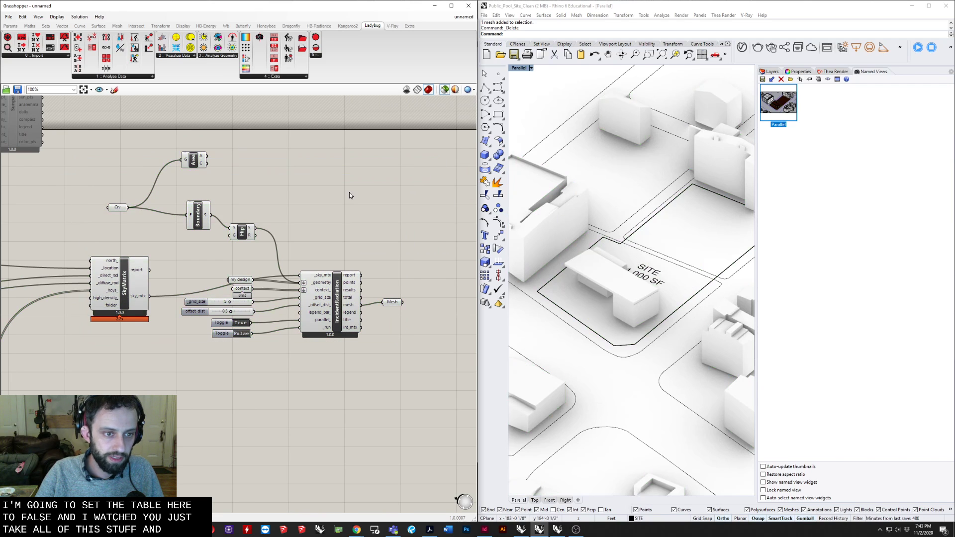
{"action": "left_click_drag", "start_coordinate": [437, 264], "coordinate": [103, 351]}
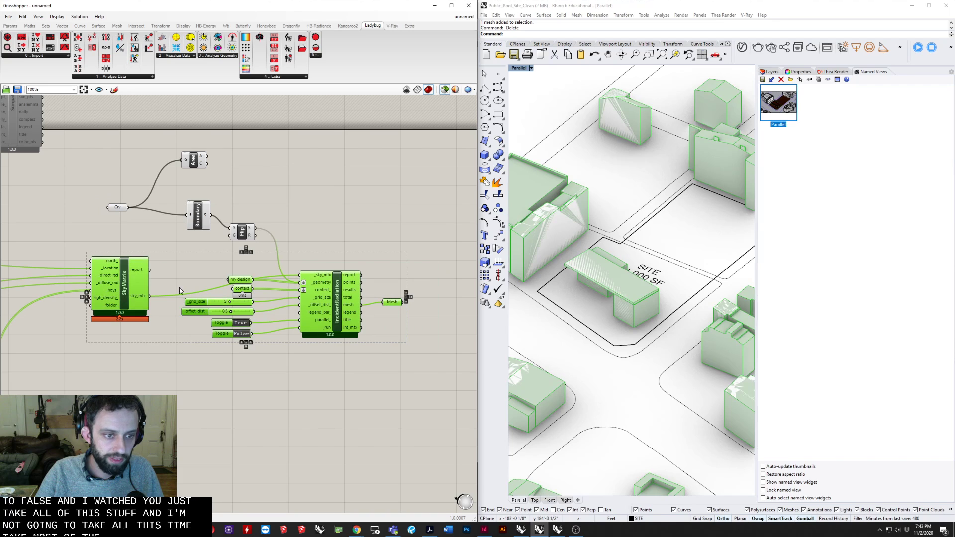
{"action": "middle_click", "coordinate": [191, 271]}
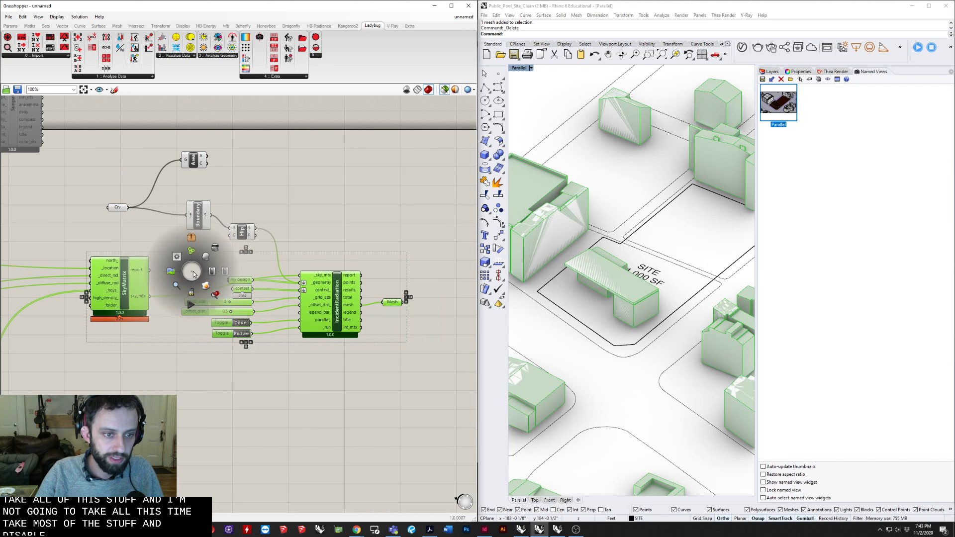
{"action": "left_click", "coordinate": [224, 271]}
{"action": "right_click_drag", "start_coordinate": [152, 348], "coordinate": [237, 302]}
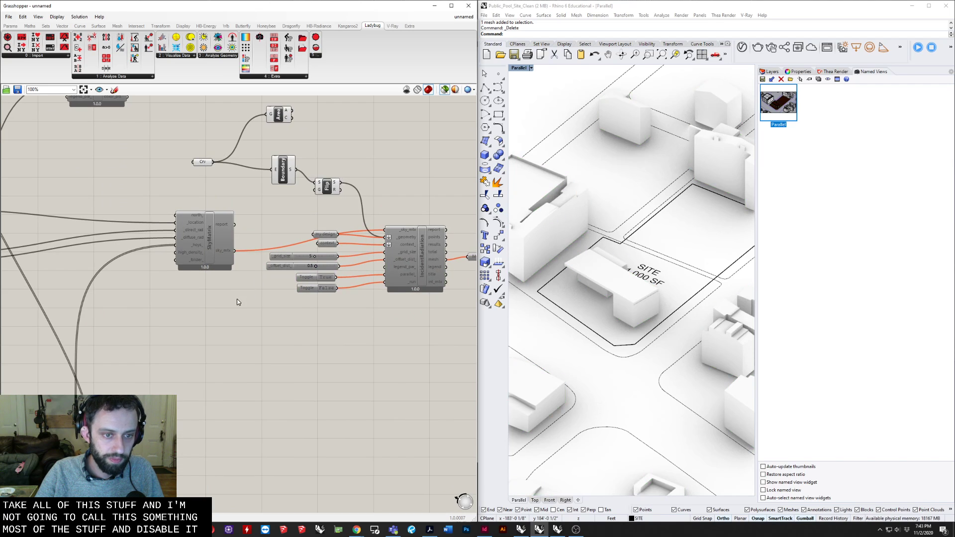
Move the site Crv parameter with its Area, Boundary and Flip components to below the AnalysisPeriod group
{"action": "scroll", "coordinate": [219, 307], "scroll_direction": "down", "scroll_amount": 2}
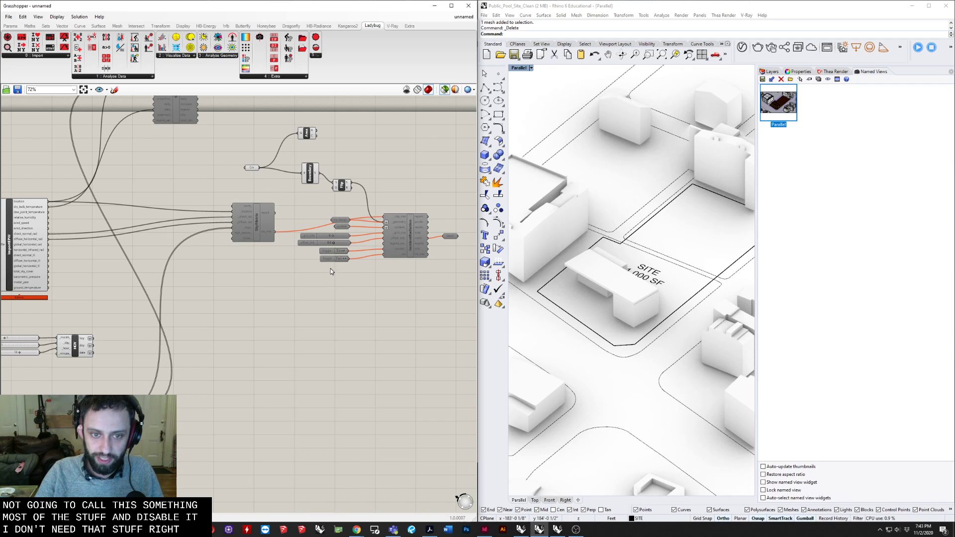
{"action": "right_click_drag", "start_coordinate": [330, 269], "coordinate": [301, 342]}
{"action": "left_click_drag", "start_coordinate": [338, 183], "coordinate": [210, 264]}
{"action": "left_click_drag", "start_coordinate": [315, 264], "coordinate": [262, 505]}
{"action": "right_click_drag", "start_coordinate": [256, 407], "coordinate": [265, 232]}
{"action": "left_click_drag", "start_coordinate": [263, 335], "coordinate": [74, 439]}
{"action": "right_click_drag", "start_coordinate": [194, 384], "coordinate": [414, 334]}
{"action": "left_click", "coordinate": [225, 391]}
{"action": "scroll", "coordinate": [225, 378], "scroll_direction": "up", "scroll_amount": 3}
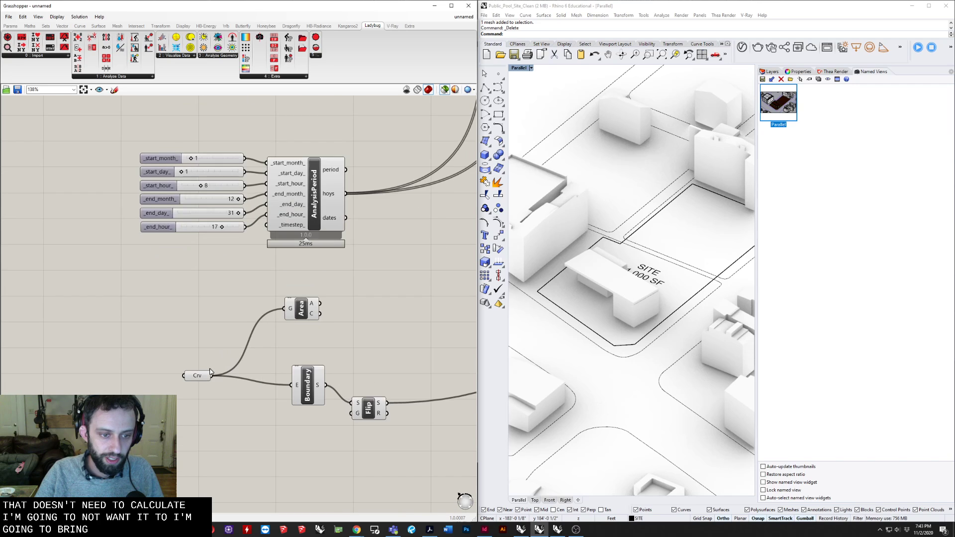
Tidy the spacing of the Area, Boundary and Flip components beside the site curve parameter
{"action": "left_click", "coordinate": [202, 379]}
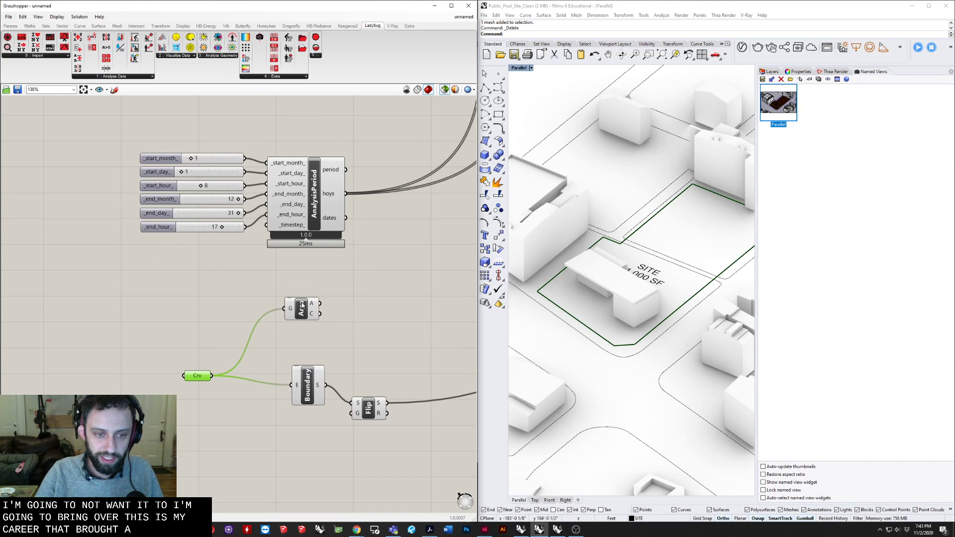
{"action": "left_click_drag", "start_coordinate": [301, 308], "coordinate": [313, 320]}
{"action": "left_click_drag", "start_coordinate": [309, 393], "coordinate": [297, 396]}
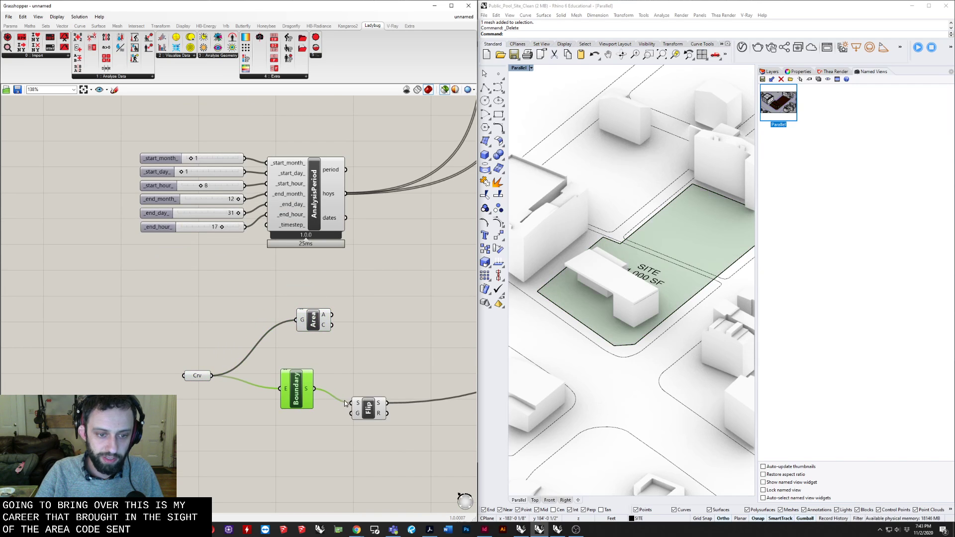
{"action": "left_click_drag", "start_coordinate": [369, 410], "coordinate": [344, 401]}
Move the disabled SkyMatrix and IncidentRadiation group up and away to free canvas space for another study
{"action": "right_click_drag", "start_coordinate": [375, 403], "coordinate": [239, 390]}
{"action": "scroll", "coordinate": [240, 390], "scroll_direction": "down", "scroll_amount": 1}
{"action": "scroll", "coordinate": [238, 390], "scroll_direction": "down", "scroll_amount": 4}
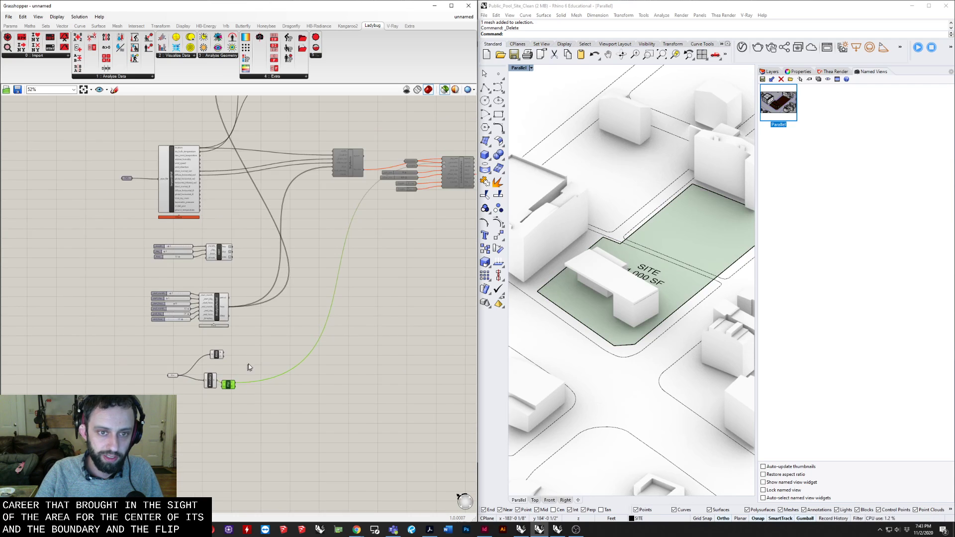
{"action": "left_click_drag", "start_coordinate": [402, 154], "coordinate": [249, 242]}
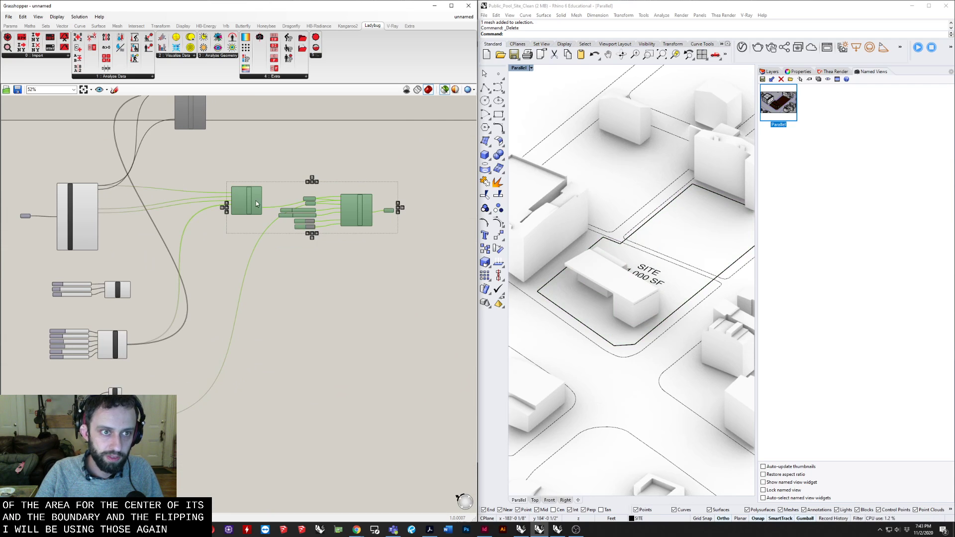
{"action": "left_click_drag", "start_coordinate": [257, 204], "coordinate": [298, 176]}
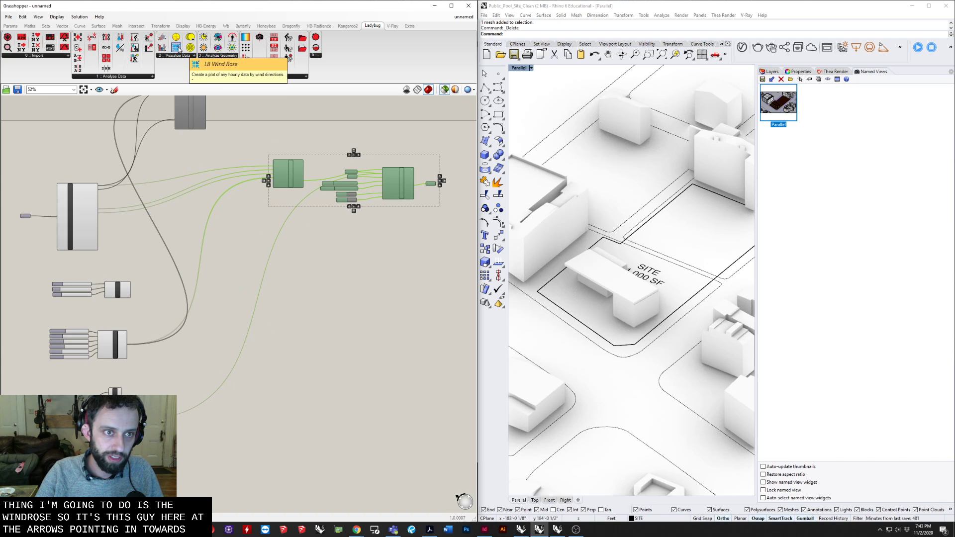
Place an LB Wind Rose component in the empty canvas area beyond the HOY and AnalysisPeriod components
{"action": "left_click_drag", "start_coordinate": [179, 48], "coordinate": [264, 310]}
{"action": "scroll", "coordinate": [264, 310], "scroll_direction": "up", "scroll_amount": 4}
{"action": "right_click_drag", "start_coordinate": [192, 335], "coordinate": [307, 360]}
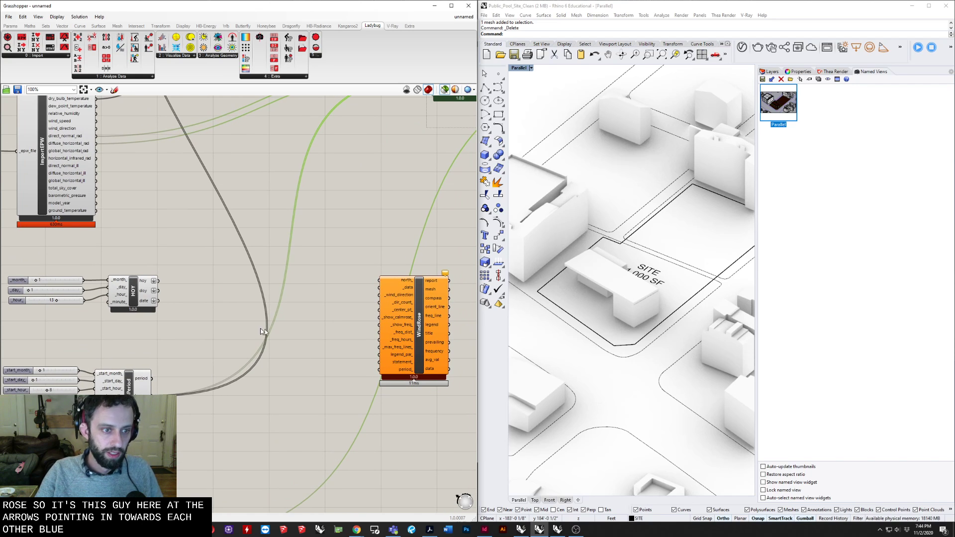
{"action": "right_click_drag", "start_coordinate": [252, 297], "coordinate": [232, 298]}
{"action": "left_click_drag", "start_coordinate": [376, 336], "coordinate": [325, 345]}
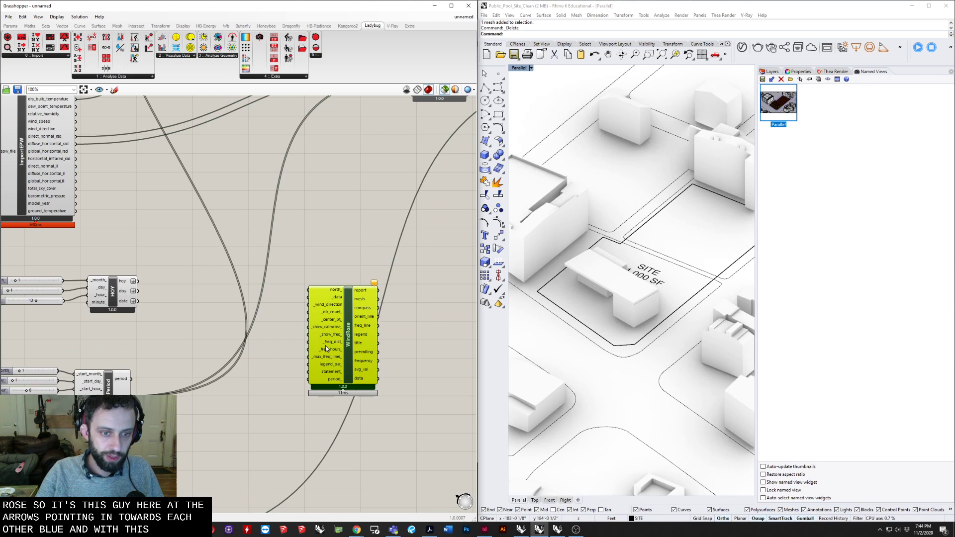
{"action": "right_click_drag", "start_coordinate": [310, 318], "coordinate": [314, 320]}
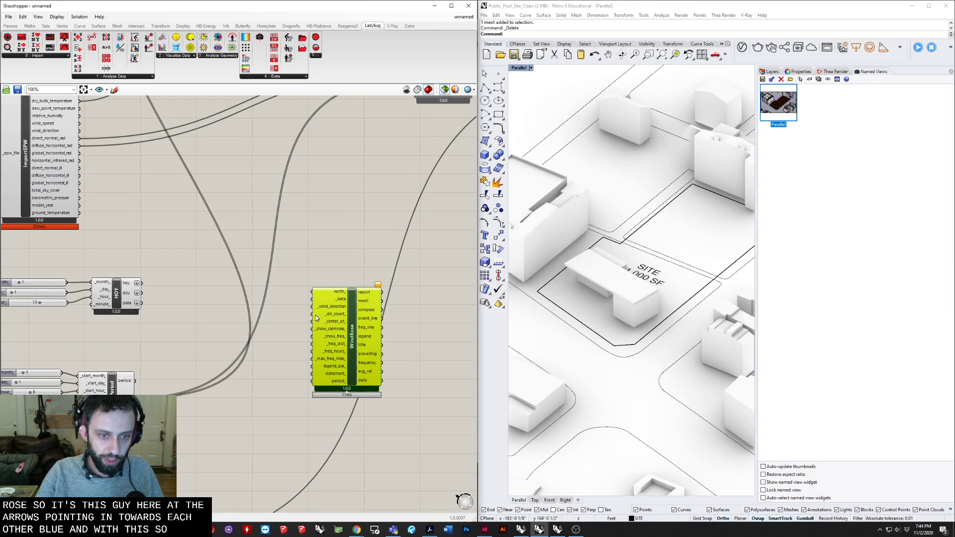
Connect ImportEPW's wind_speed output to the WindRose _data input and its wind_direction output to _wind_direction
{"action": "right_click_drag", "start_coordinate": [320, 363], "coordinate": [348, 305]}
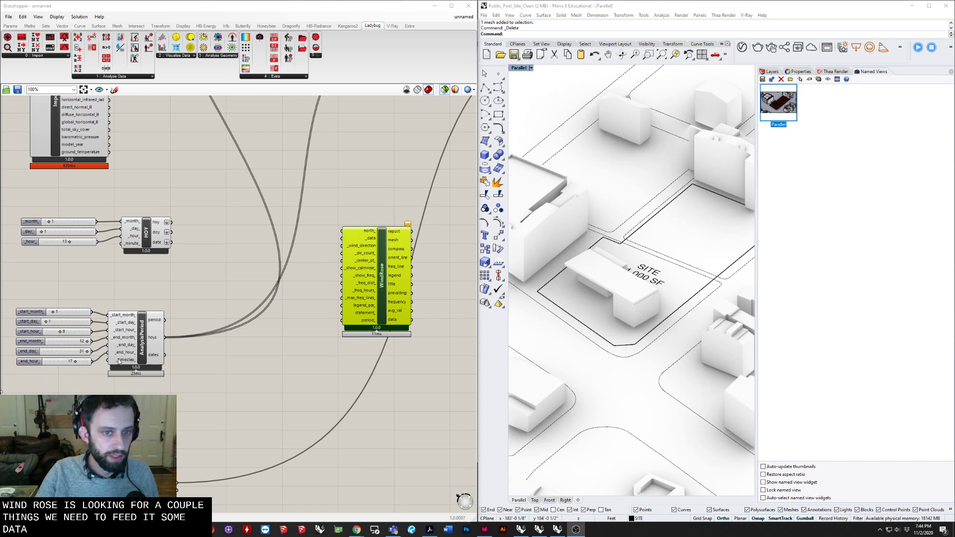
{"action": "right_click_drag", "start_coordinate": [404, 244], "coordinate": [397, 279]}
{"action": "right_click_drag", "start_coordinate": [262, 242], "coordinate": [251, 278]}
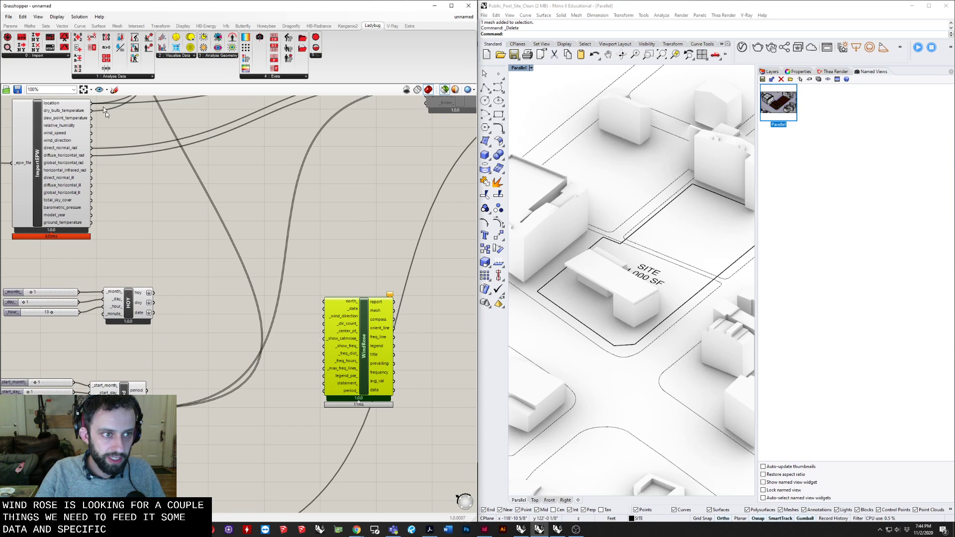
{"action": "left_click_drag", "start_coordinate": [92, 133], "coordinate": [330, 310]}
{"action": "left_click_drag", "start_coordinate": [90, 141], "coordinate": [322, 319]}
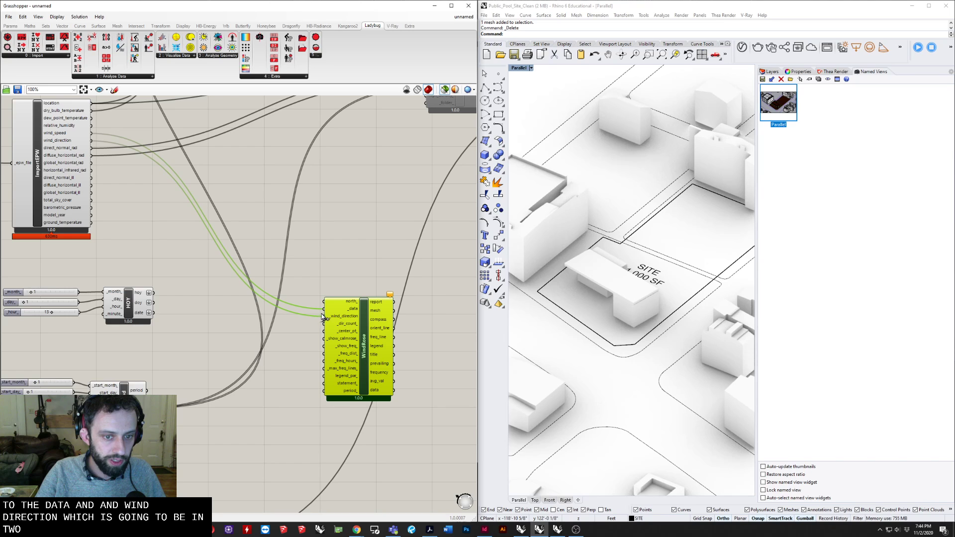
Centre the wind rose on the site by connecting the Area component's centroid output to _center_pt_
{"action": "right_click_drag", "start_coordinate": [314, 327], "coordinate": [249, 305]}
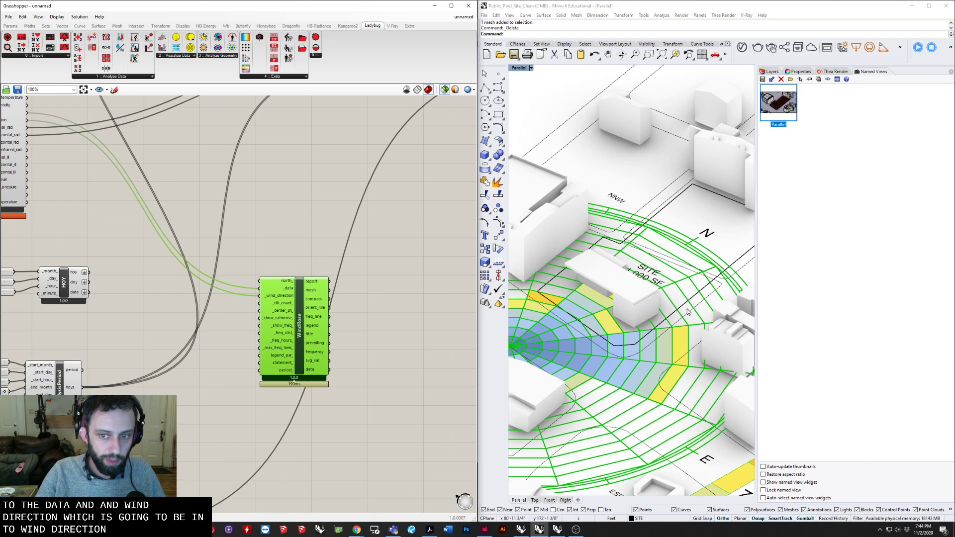
{"action": "right_click_drag", "start_coordinate": [403, 342], "coordinate": [428, 297]}
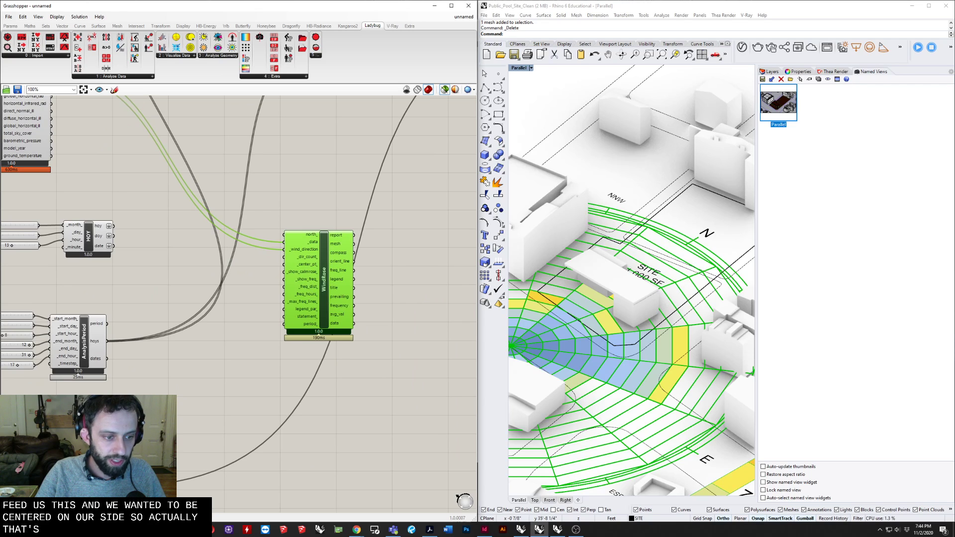
{"action": "left_click_drag", "start_coordinate": [132, 413], "coordinate": [280, 268]}
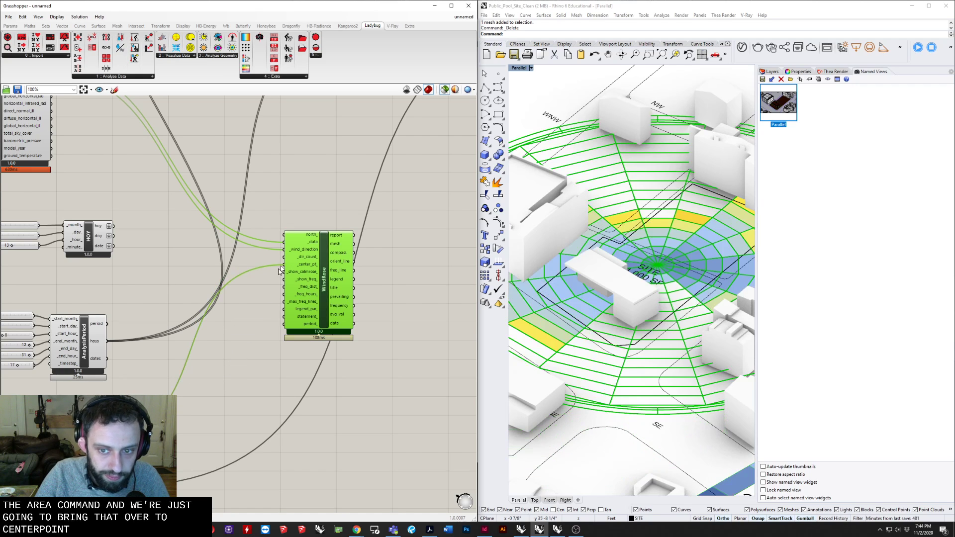
Add a Mesh parameter beside the WindRose component and connect the wind rose's mesh output to it
{"action": "double_click", "coordinate": [444, 273]}
{"action": "type", "text": "mesh"}
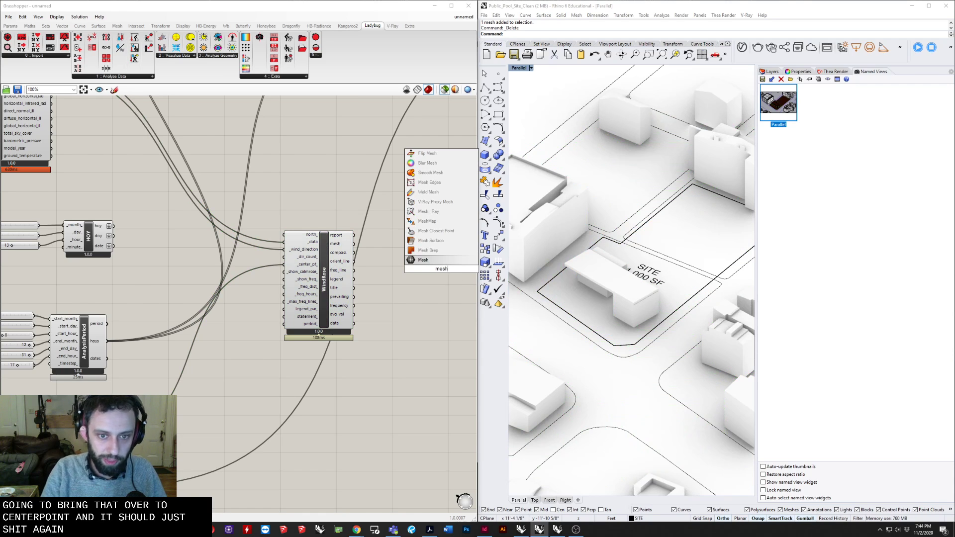
{"action": "key", "text": "Return"}
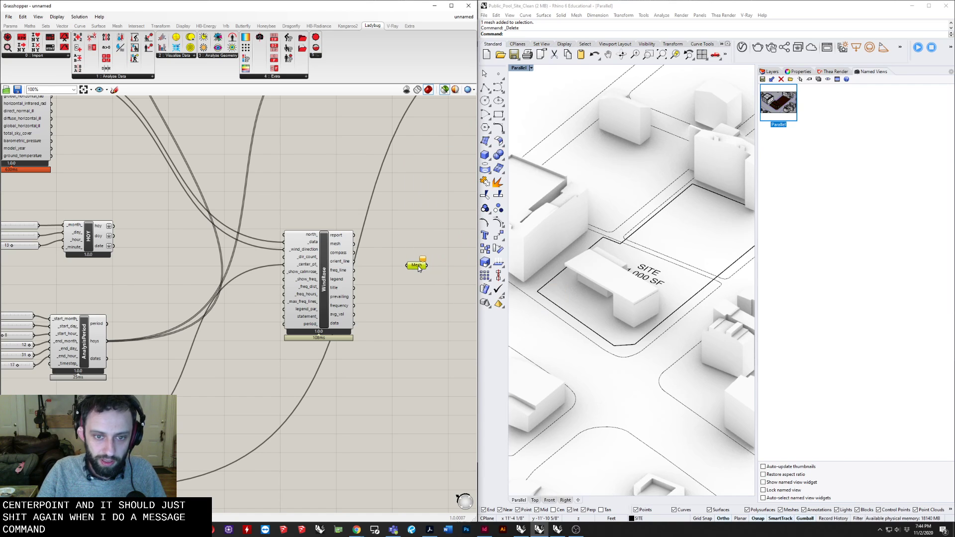
{"action": "scroll", "coordinate": [408, 274], "scroll_direction": "up", "scroll_amount": 4}
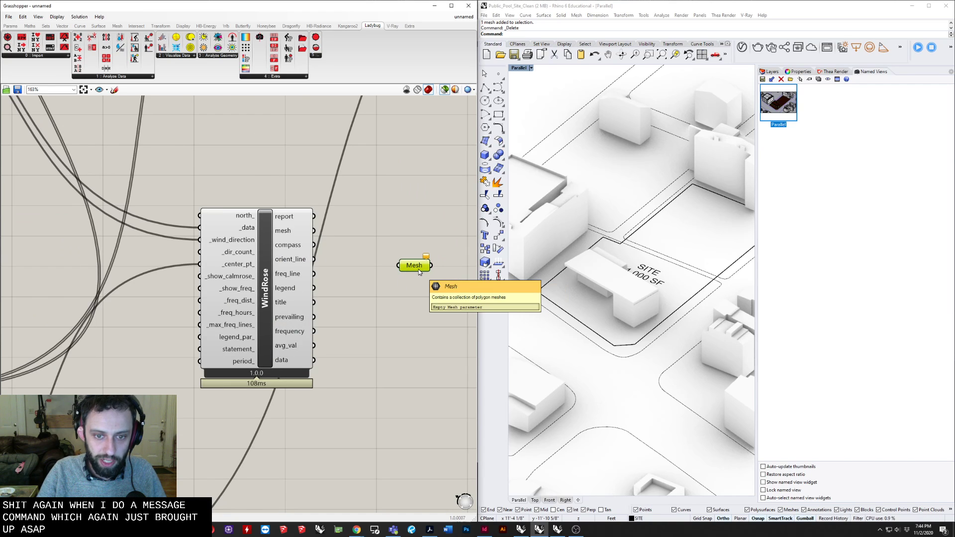
{"action": "right_click_drag", "start_coordinate": [391, 269], "coordinate": [353, 281]}
{"action": "left_click_drag", "start_coordinate": [277, 242], "coordinate": [336, 248]}
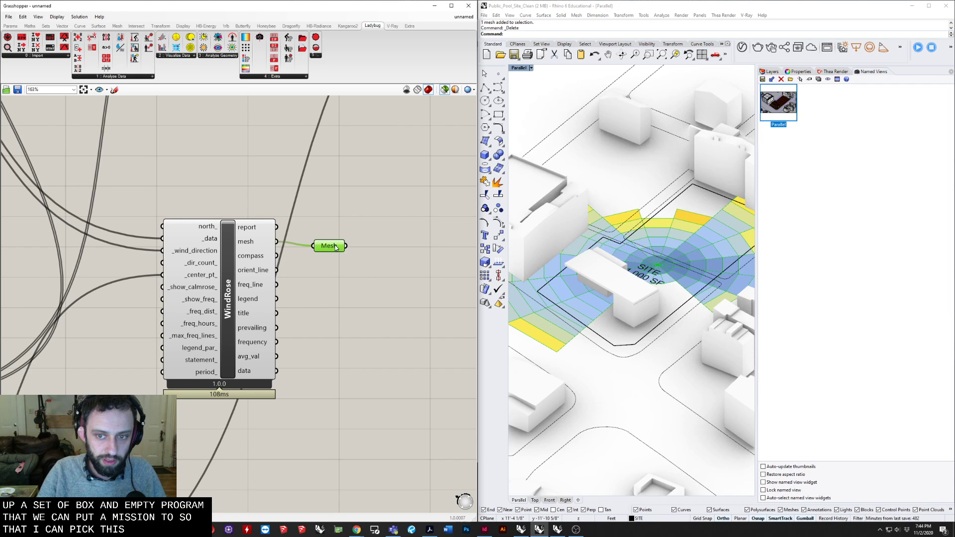
Bake the wind rose Mesh parameter into the Rhino model
{"action": "right_click", "coordinate": [336, 247]}
{"action": "left_click", "coordinate": [363, 276]}
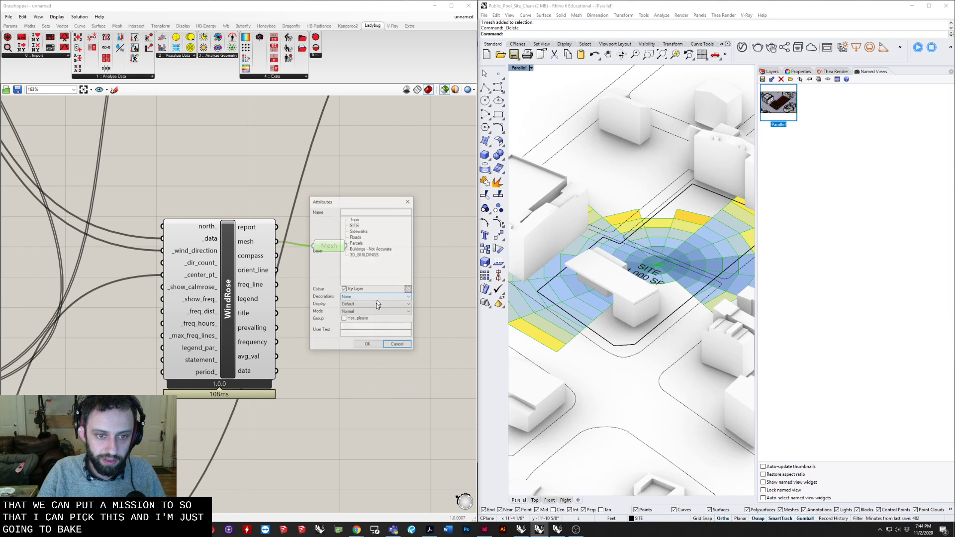
{"action": "left_click", "coordinate": [367, 346]}
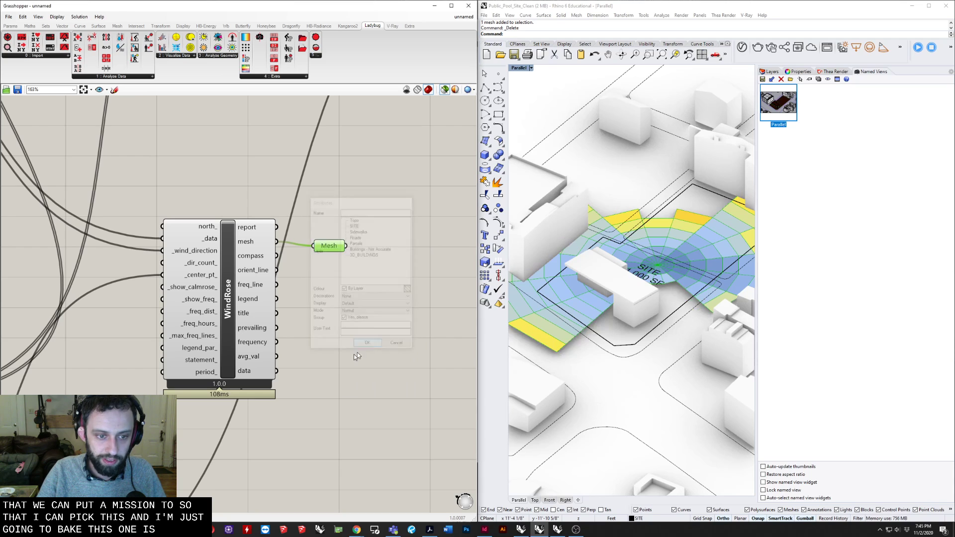
Hide the two building extrusions of the pool design that stand on the wind rose
{"action": "left_click", "coordinate": [640, 315]}
{"action": "left_click", "coordinate": [598, 270], "text": "shift"}
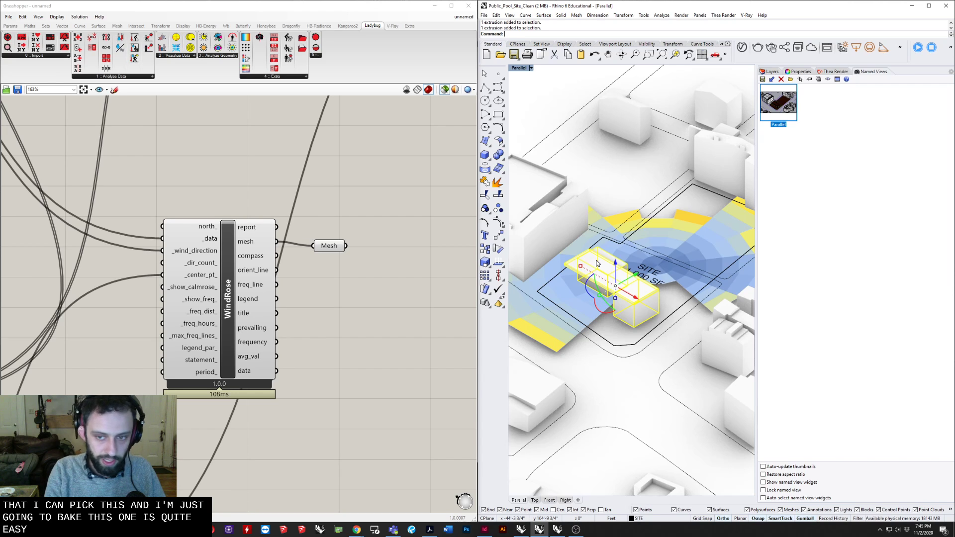
{"action": "key", "text": "Return"}
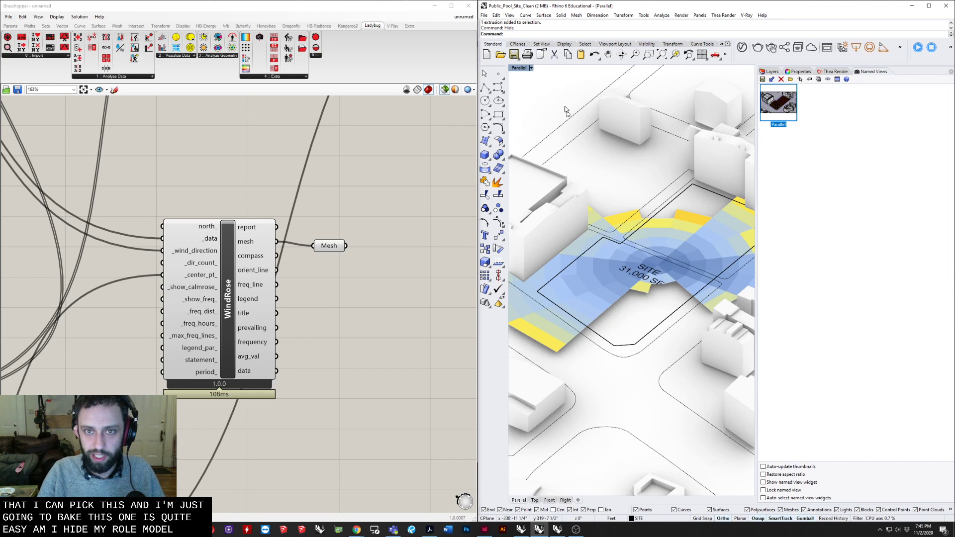
Minimize the Grasshopper window and maximize Rhino so the site model with the wind rose fills the screen
{"action": "double_click", "coordinate": [580, 10]}
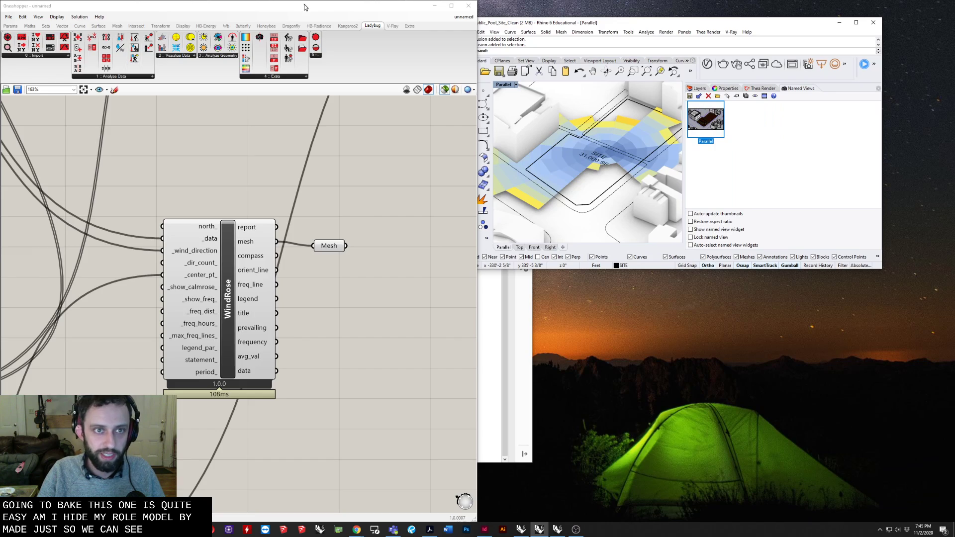
{"action": "left_click", "coordinate": [434, 5]}
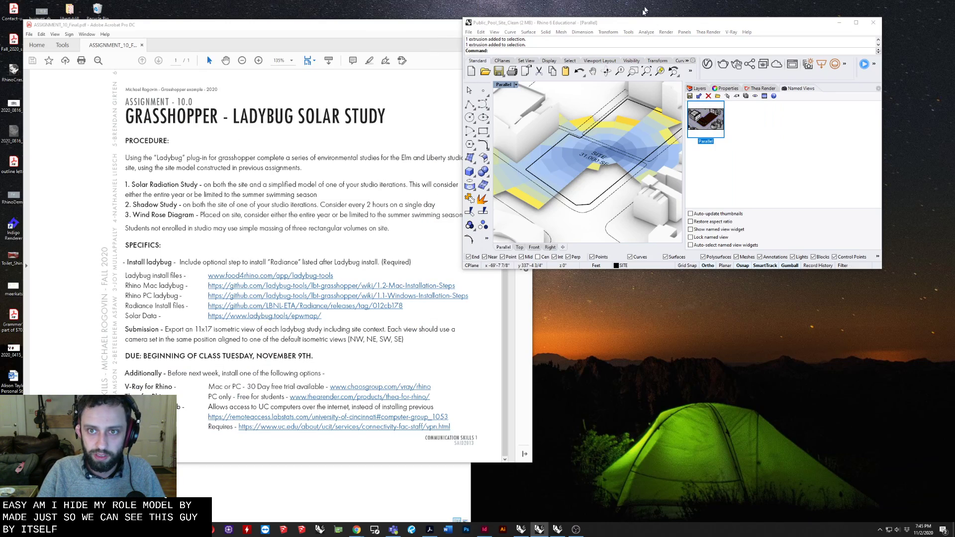
{"action": "double_click", "coordinate": [643, 10]}
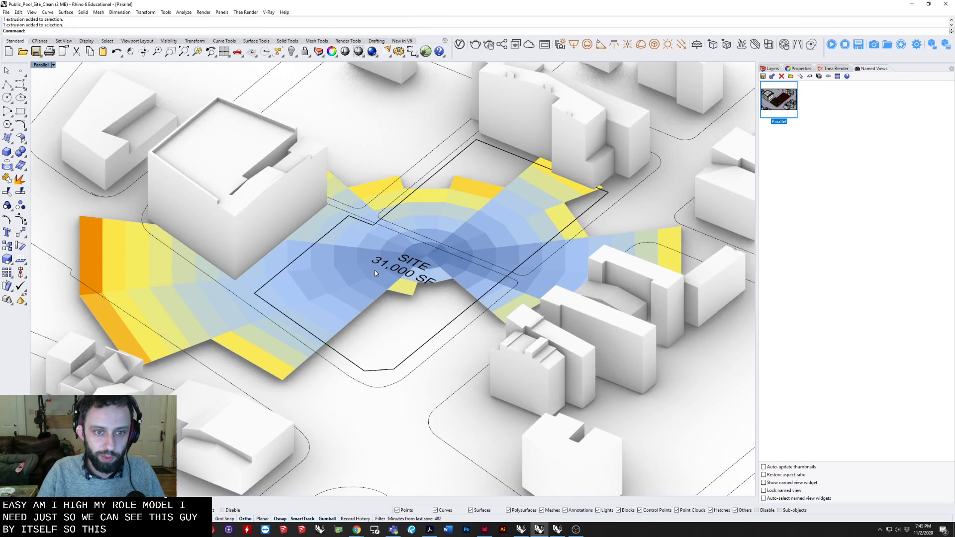
{"action": "scroll", "coordinate": [374, 270], "scroll_direction": "down", "scroll_amount": 3}
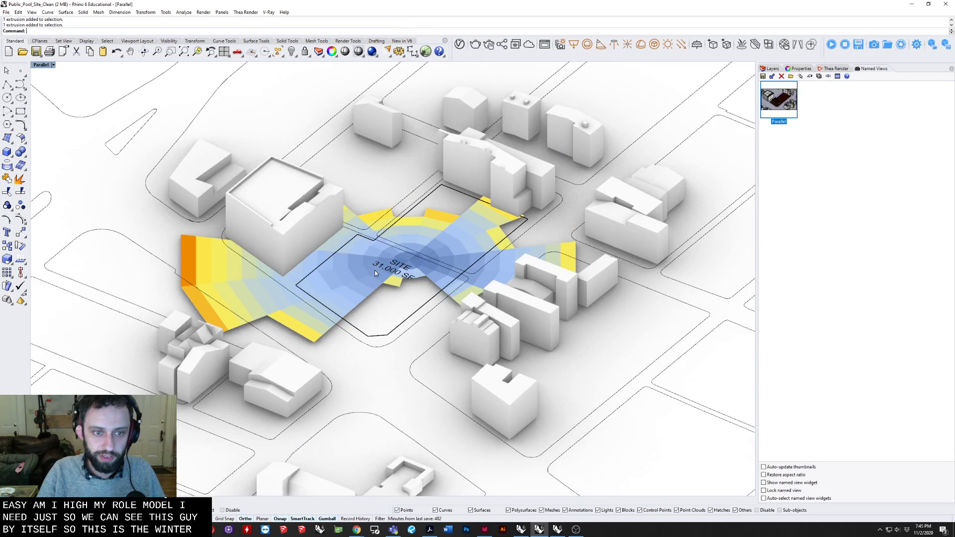
Scale the baked wind rose mesh down to roughly the size of the site and shift it toward the site's middle
{"action": "left_click", "coordinate": [285, 244]}
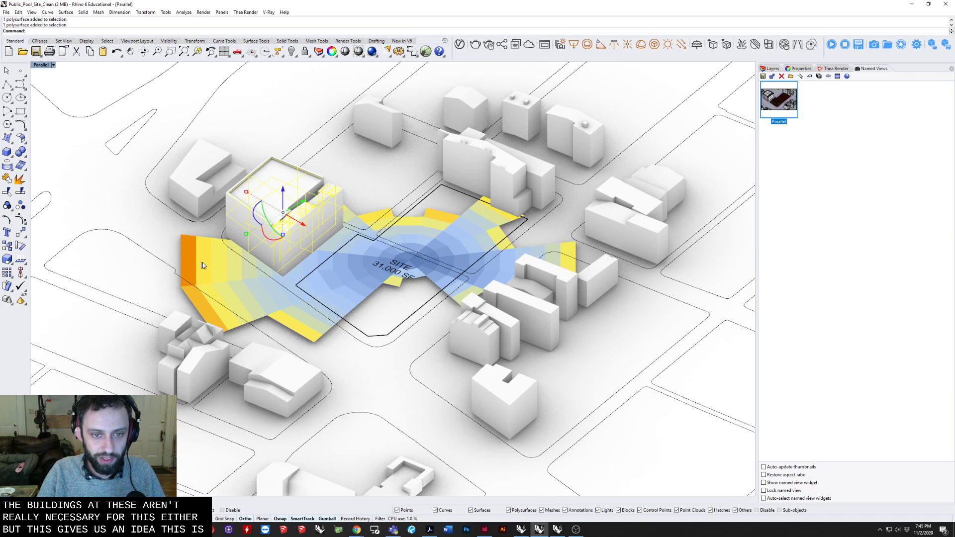
{"action": "left_click", "coordinate": [408, 256]}
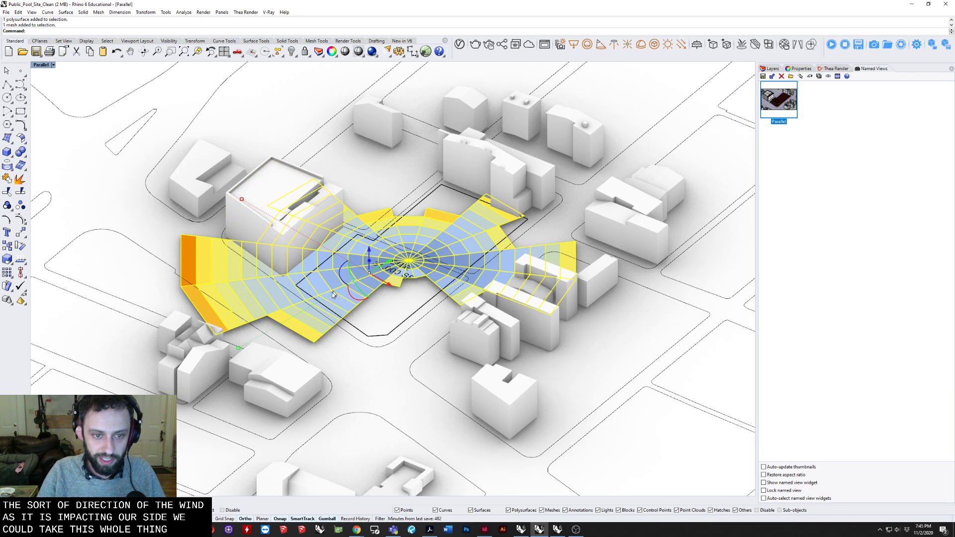
{"action": "left_click_drag", "start_coordinate": [239, 347], "coordinate": [318, 301]}
{"action": "left_click_drag", "start_coordinate": [396, 262], "coordinate": [427, 242]}
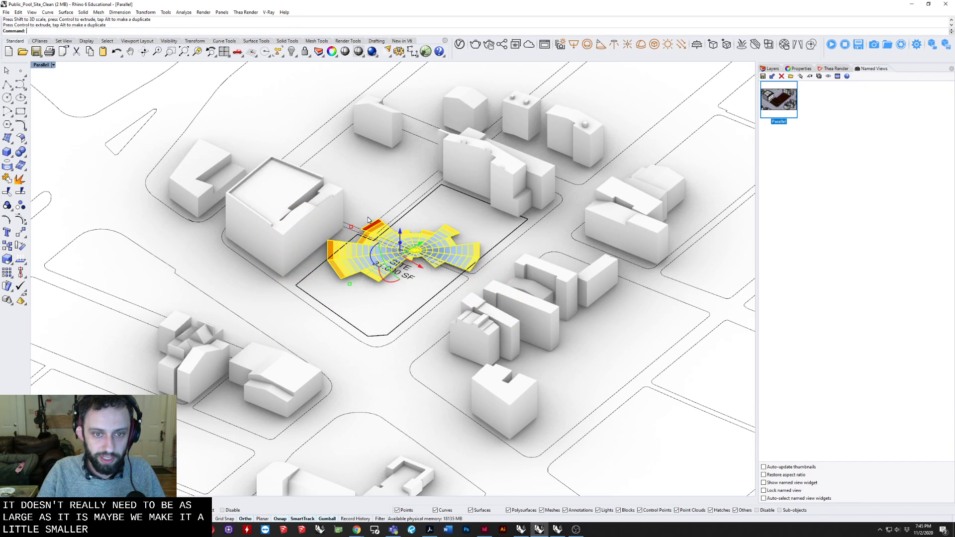
Restore the saved Parallel named view and delete the SITE 31,000 SF text label
{"action": "double_click", "coordinate": [779, 106]}
{"action": "key", "text": "Escape"}
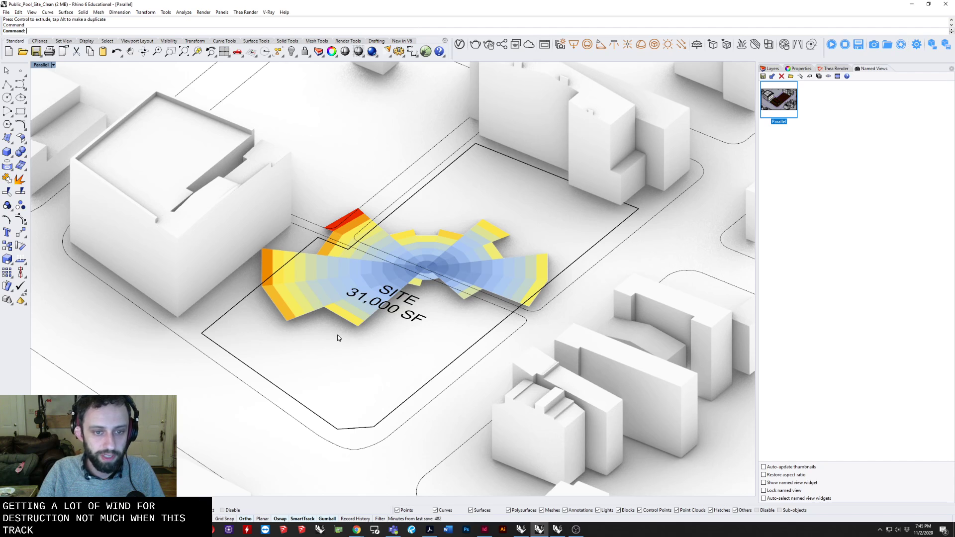
{"action": "left_click", "coordinate": [404, 312]}
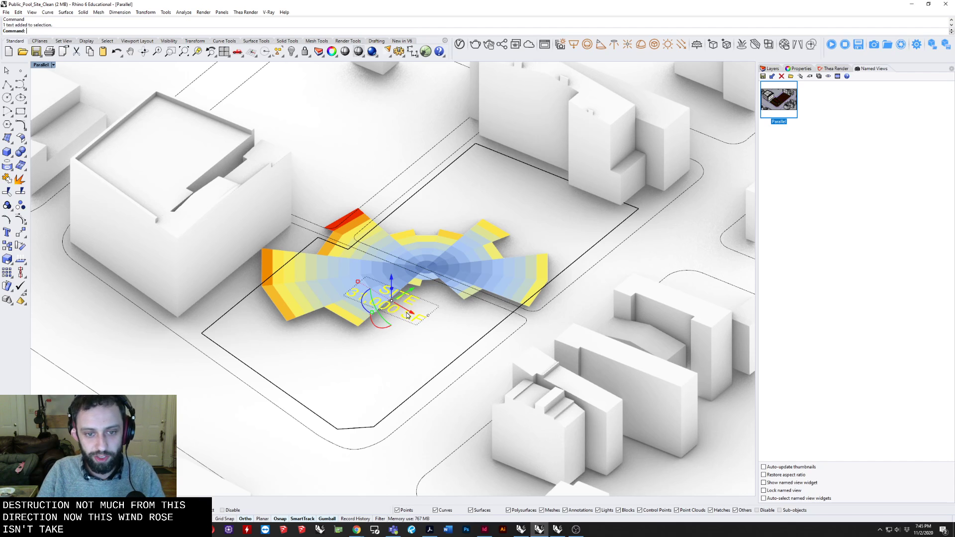
{"action": "key", "text": "Delete"}
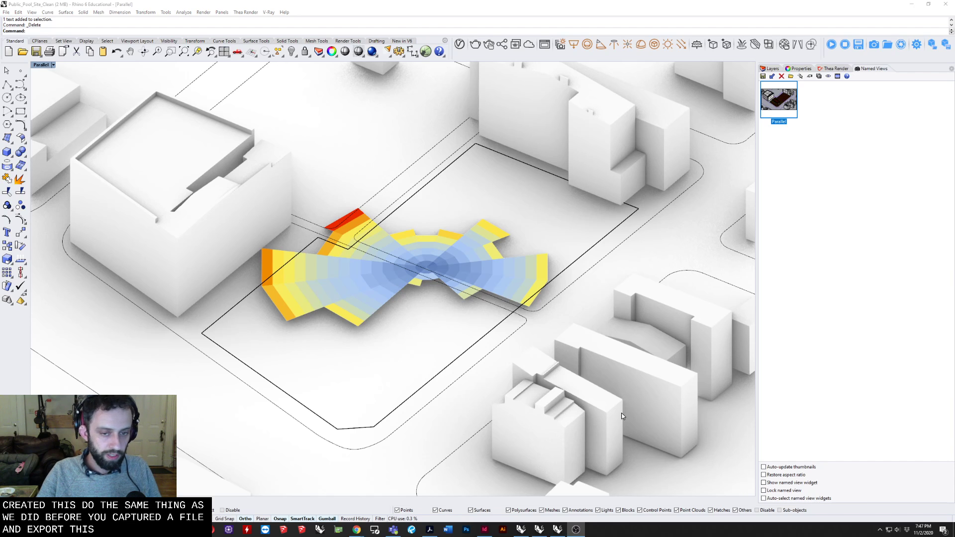
Delete the baked wind rose mesh from the model and bring the Grasshopper window back over Rhino
{"action": "left_click", "coordinate": [322, 290]}
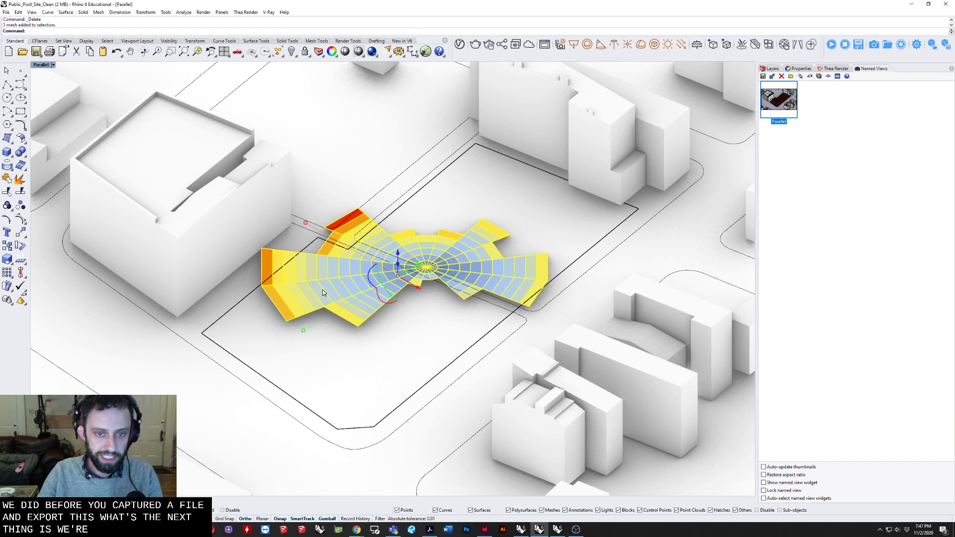
{"action": "key", "text": "Delete"}
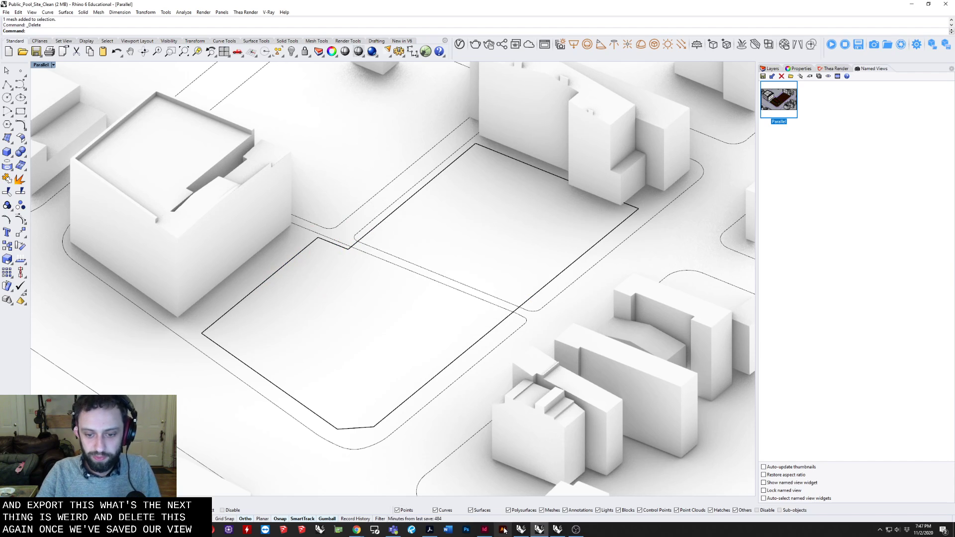
{"action": "left_click", "coordinate": [539, 530]}
{"action": "left_click", "coordinate": [540, 530]}
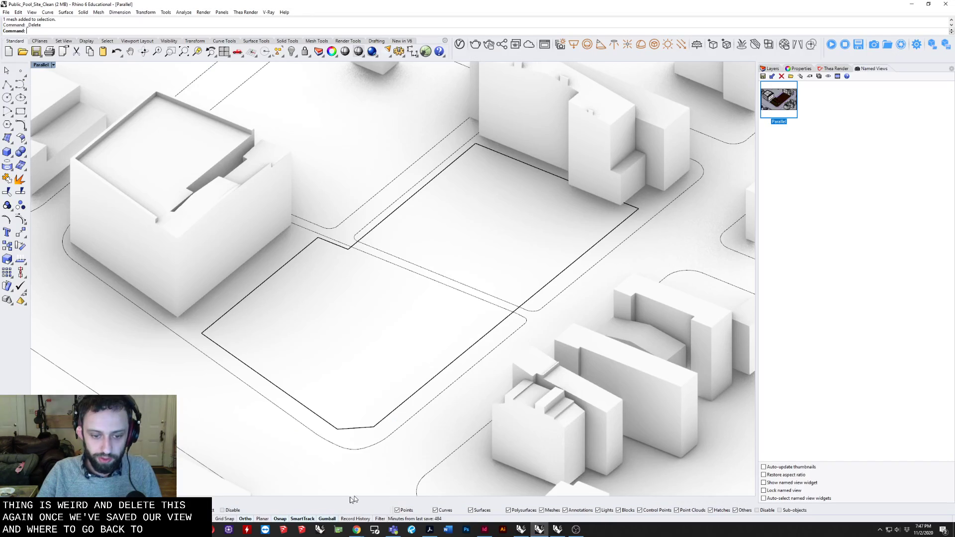
{"action": "left_click_drag", "start_coordinate": [1, 174], "coordinate": [620, 95]}
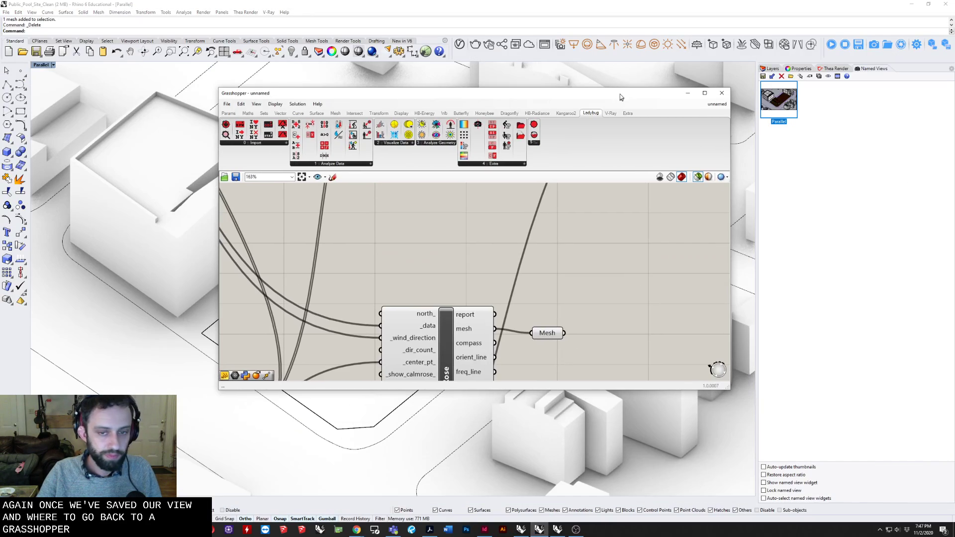
Move the WindRose component and its Mesh parameter clear of the inputs, and disable the WindRose component
{"action": "scroll", "coordinate": [572, 272], "scroll_direction": "down", "scroll_amount": 8}
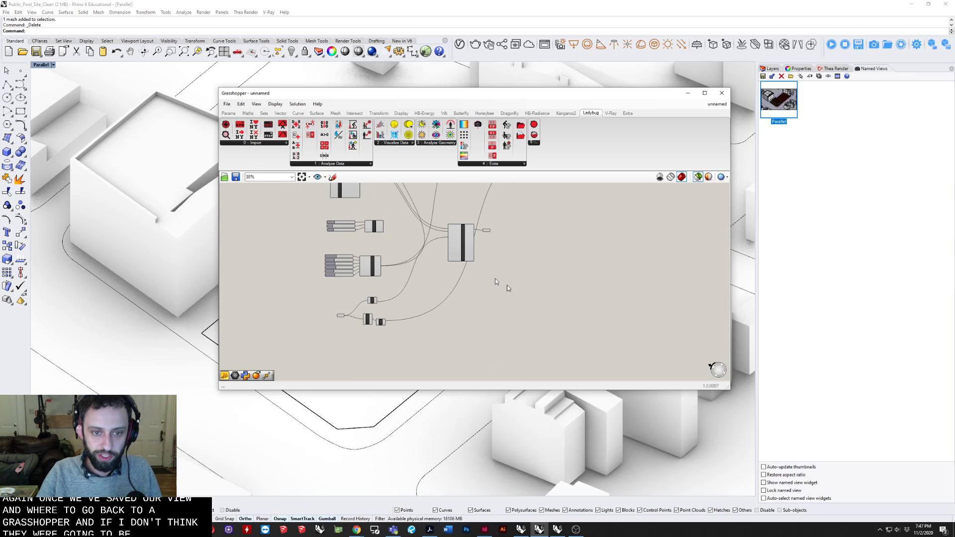
{"action": "right_click_drag", "start_coordinate": [502, 284], "coordinate": [413, 295]}
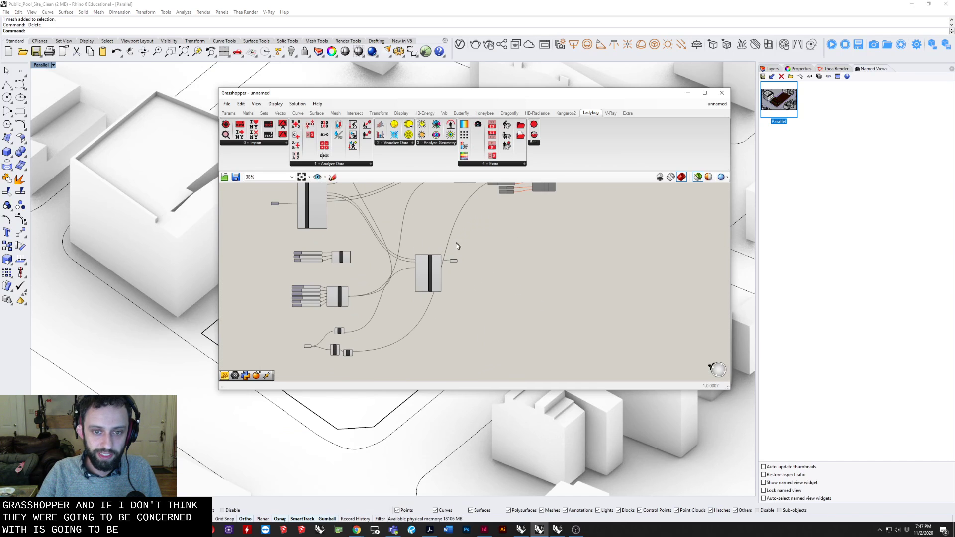
{"action": "left_click", "coordinate": [440, 264]}
{"action": "left_click_drag", "start_coordinate": [417, 274], "coordinate": [450, 245]}
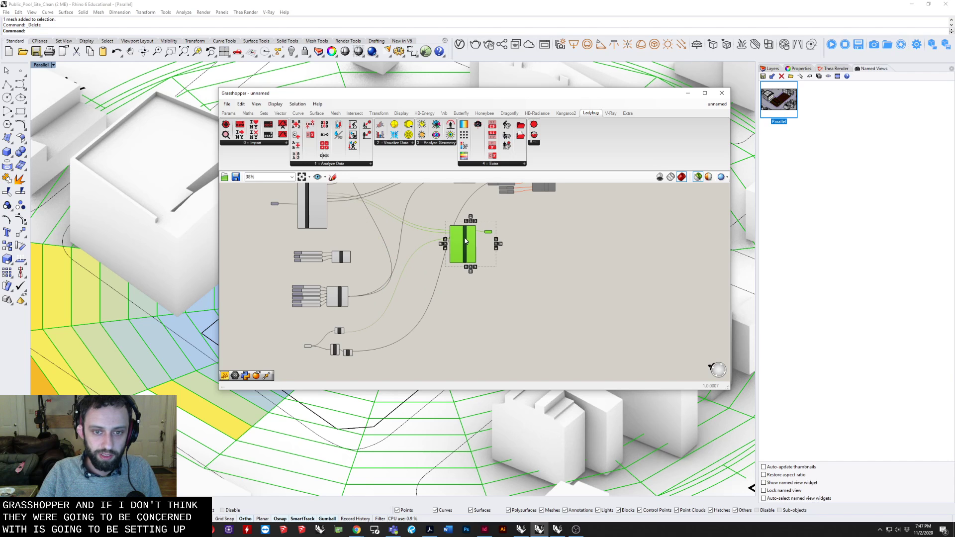
{"action": "right_click", "coordinate": [450, 247]}
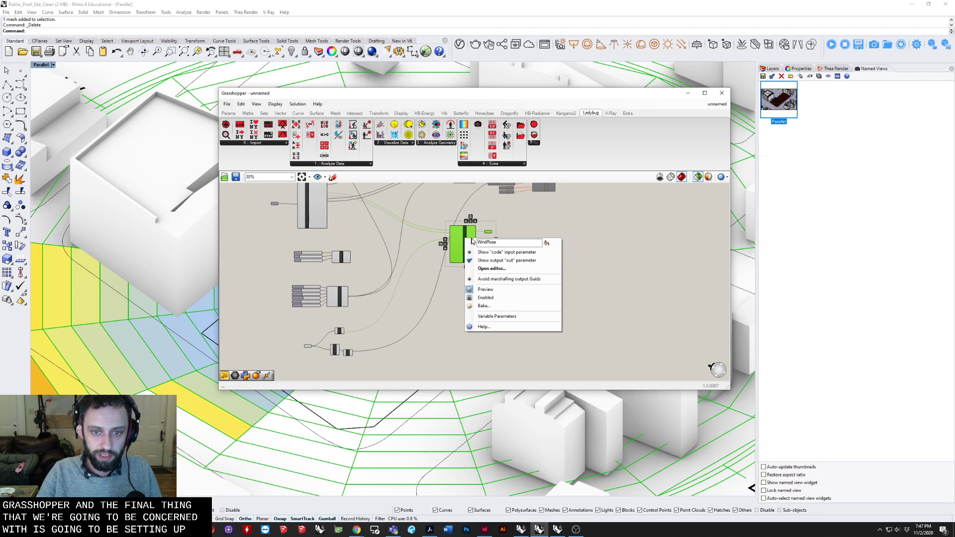
{"action": "left_click", "coordinate": [517, 297]}
{"action": "right_click_drag", "start_coordinate": [489, 283], "coordinate": [433, 262]}
{"action": "scroll", "coordinate": [440, 275], "scroll_direction": "up", "scroll_amount": 2}
{"action": "scroll", "coordinate": [419, 273], "scroll_direction": "down", "scroll_amount": 2}
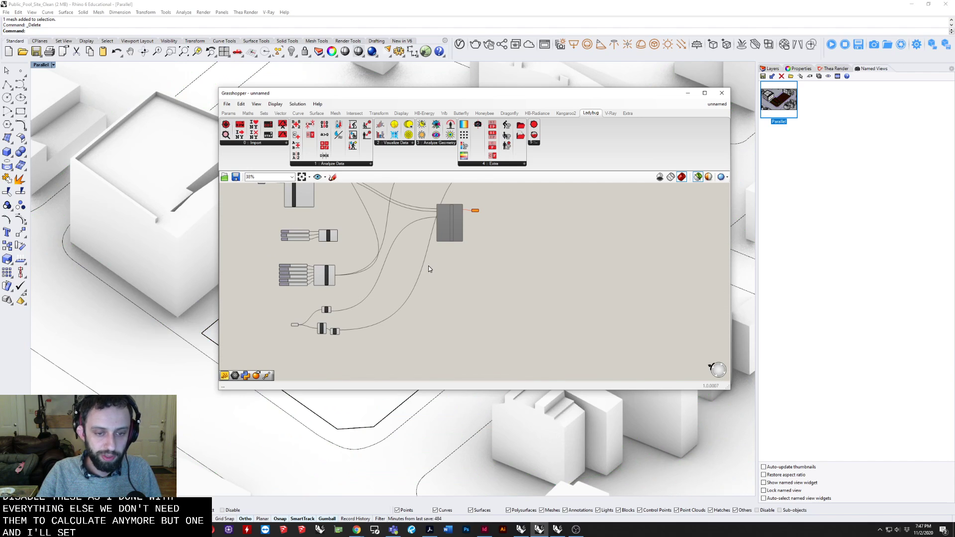
Add an LB Direct Sun Hours component below the WindRose component, with the Grasshopper window maximized
{"action": "left_click_drag", "start_coordinate": [405, 95], "coordinate": [422, 117]}
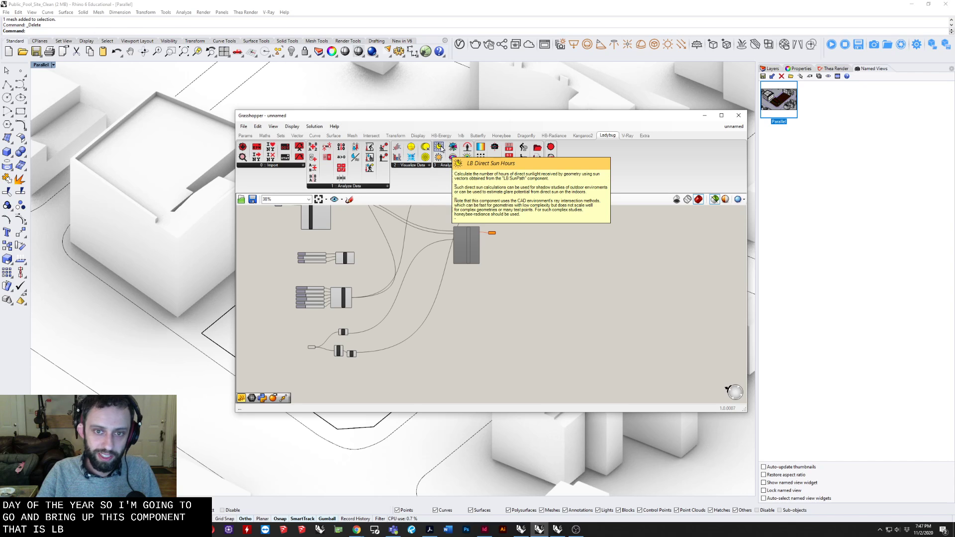
{"action": "left_click_drag", "start_coordinate": [441, 148], "coordinate": [435, 343]}
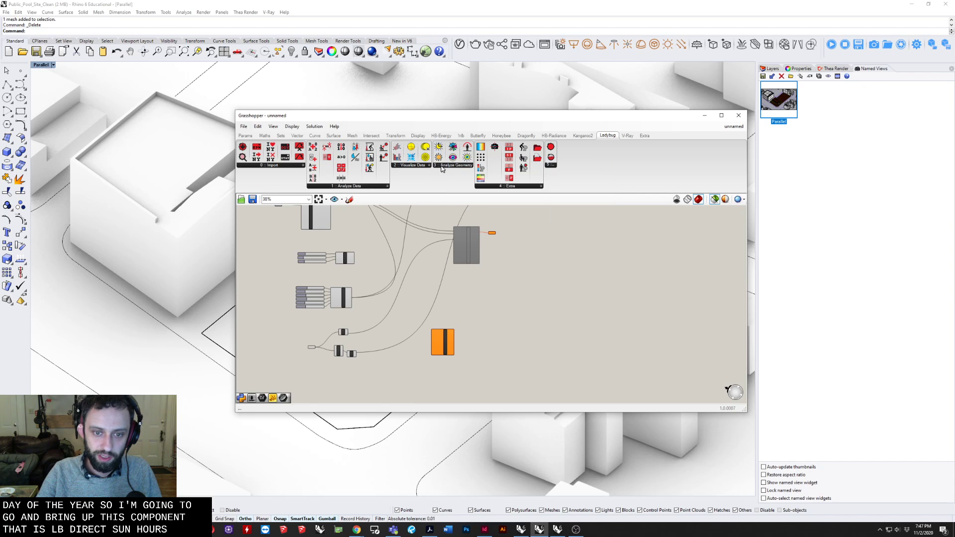
{"action": "left_click_drag", "start_coordinate": [444, 116], "coordinate": [411, 2]}
{"action": "scroll", "coordinate": [273, 274], "scroll_direction": "up", "scroll_amount": 7}
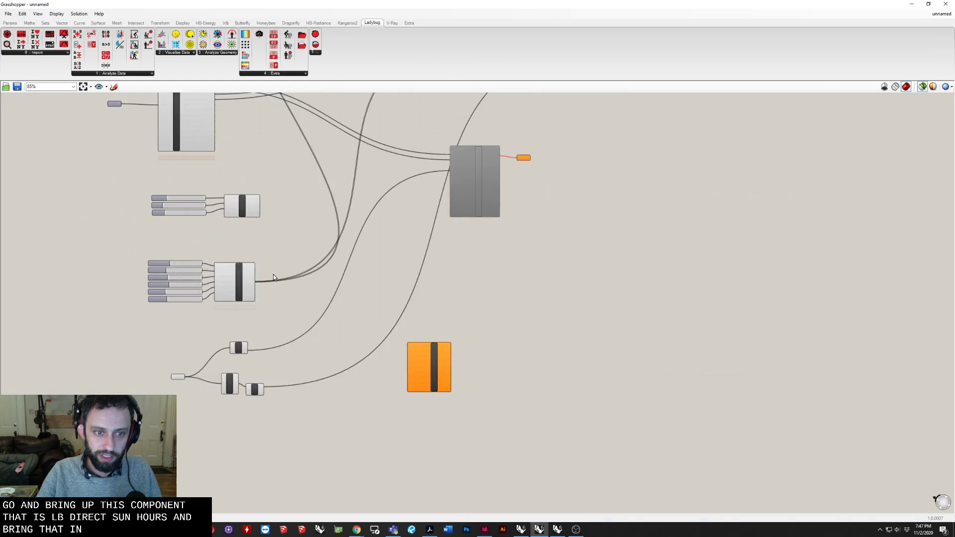
{"action": "right_click_drag", "start_coordinate": [426, 358], "coordinate": [389, 356]}
{"action": "left_click_drag", "start_coordinate": [535, 369], "coordinate": [545, 245]}
{"action": "right_click_drag", "start_coordinate": [590, 218], "coordinate": [492, 357]}
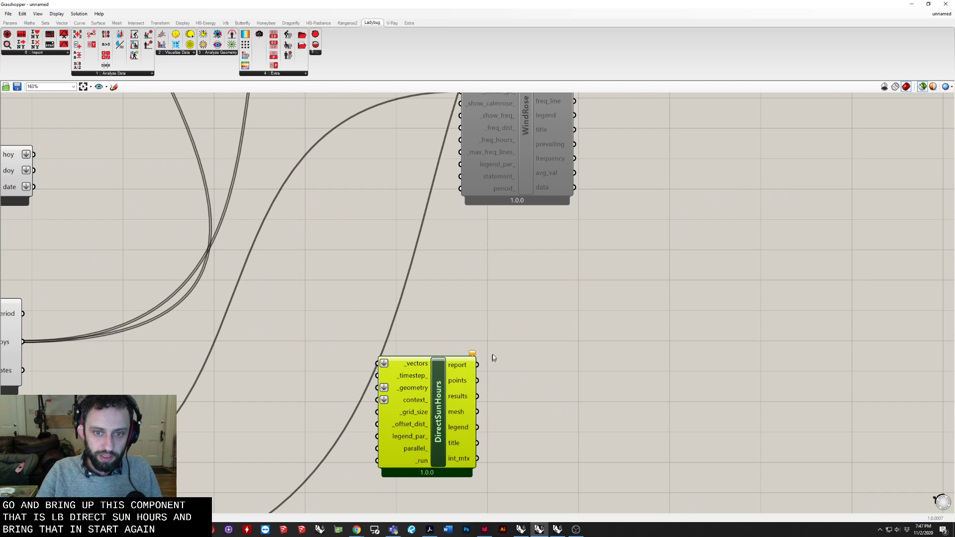
{"action": "left_click_drag", "start_coordinate": [471, 359], "coordinate": [544, 313]}
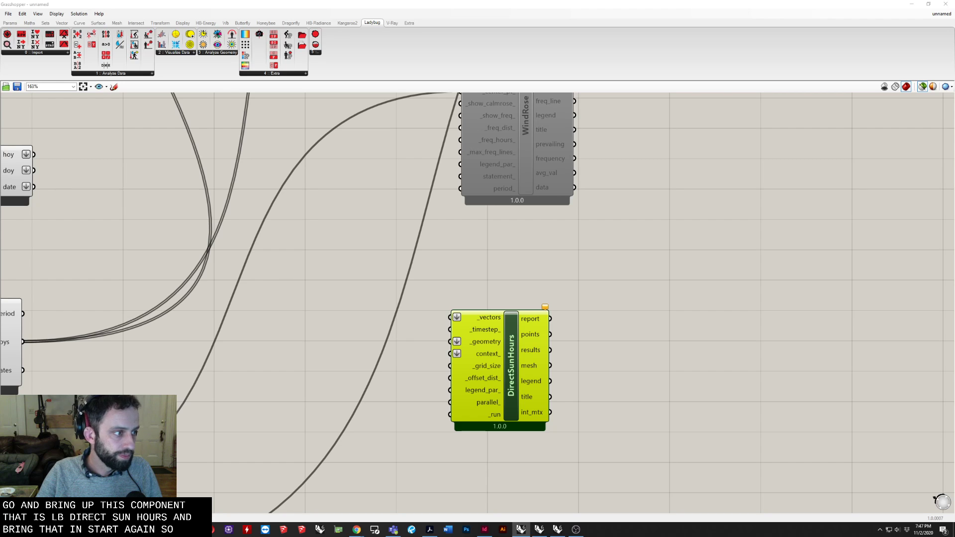
Re-enable the Sunpath component and move it down beside the DirectSunHours component
{"action": "scroll", "coordinate": [258, 344], "scroll_direction": "down", "scroll_amount": 1}
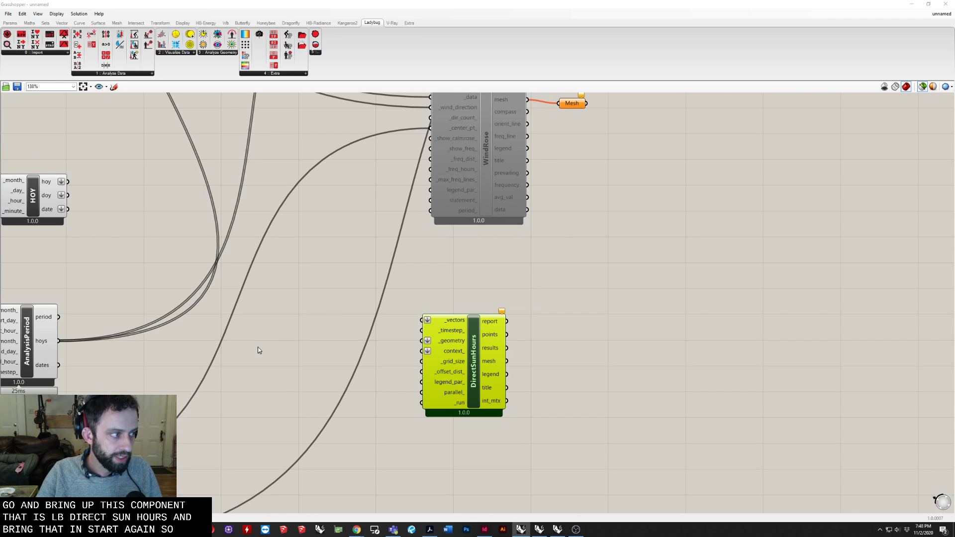
{"action": "right_click_drag", "start_coordinate": [258, 337], "coordinate": [367, 313]}
{"action": "scroll", "coordinate": [369, 312], "scroll_direction": "down", "scroll_amount": 1}
{"action": "right_click_drag", "start_coordinate": [423, 150], "coordinate": [332, 333]}
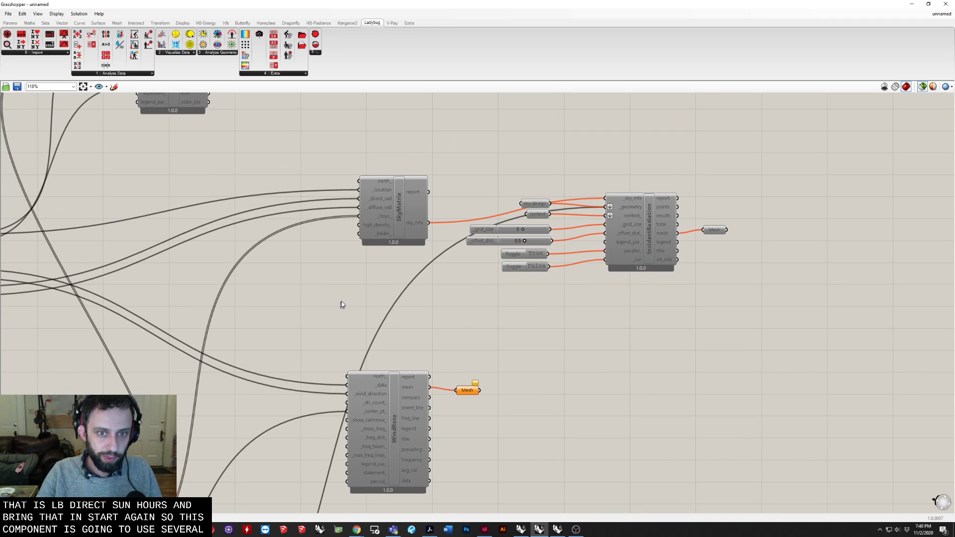
{"action": "scroll", "coordinate": [337, 299], "scroll_direction": "down", "scroll_amount": 3}
{"action": "left_click", "coordinate": [266, 221]}
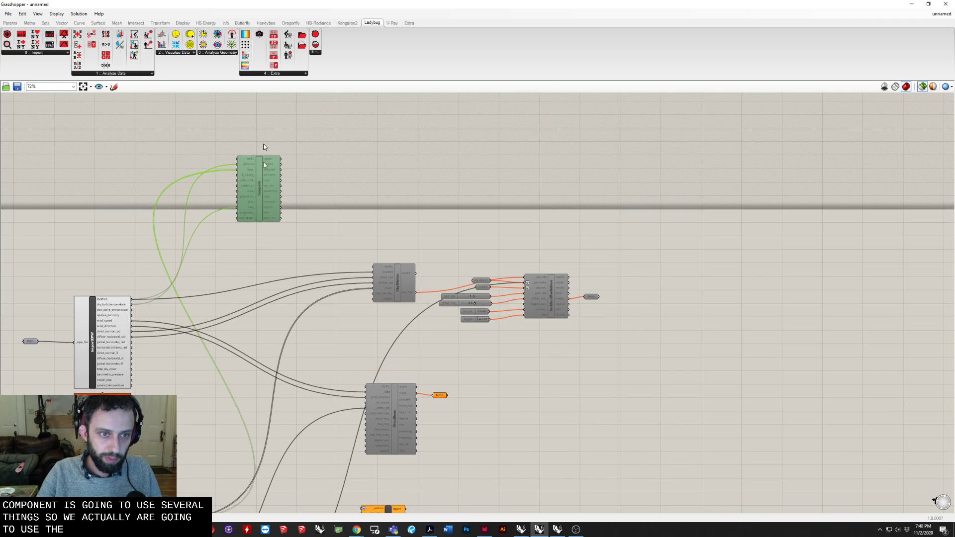
{"action": "scroll", "coordinate": [263, 138], "scroll_direction": "up", "scroll_amount": 7}
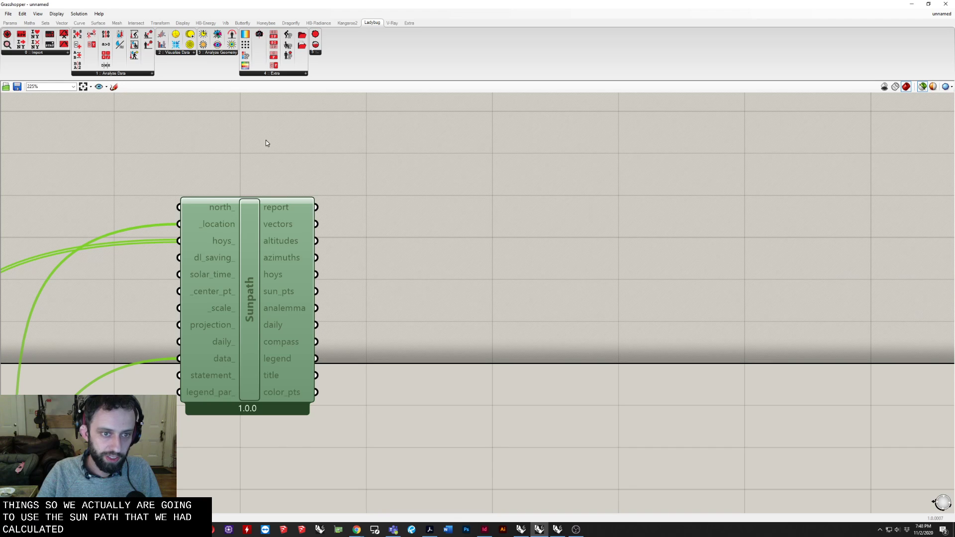
{"action": "right_click", "coordinate": [265, 140]}
{"action": "left_click", "coordinate": [286, 161]}
{"action": "scroll", "coordinate": [278, 259], "scroll_direction": "down", "scroll_amount": 5}
{"action": "left_click_drag", "start_coordinate": [273, 270], "coordinate": [215, 336]}
{"action": "scroll", "coordinate": [307, 129], "scroll_direction": "down", "scroll_amount": 5}
{"action": "scroll", "coordinate": [354, 434], "scroll_direction": "up", "scroll_amount": 7}
{"action": "scroll", "coordinate": [273, 369], "scroll_direction": "up", "scroll_amount": 2}
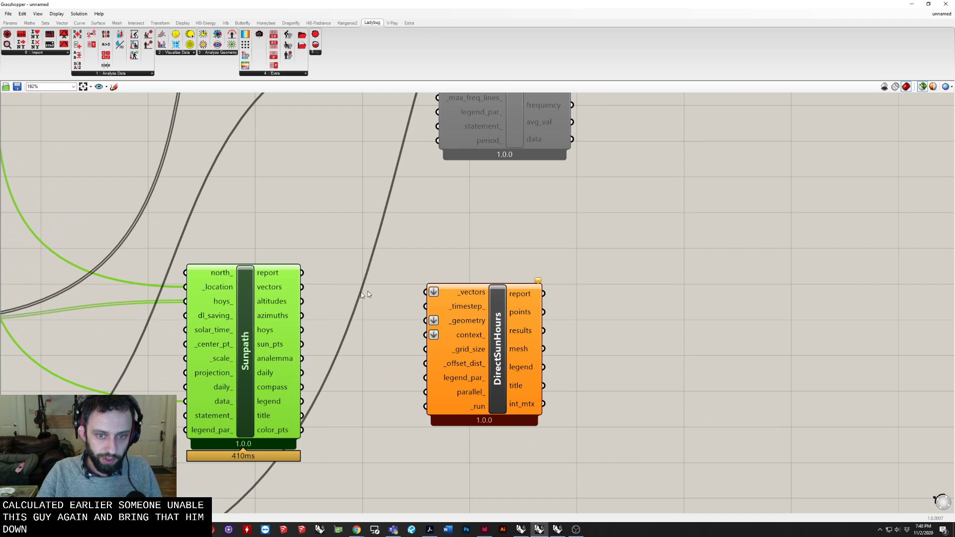
Connect the Sunpath vectors output to the _vectors input of DirectSunHours and space the two components apart
{"action": "left_click_drag", "start_coordinate": [323, 288], "coordinate": [513, 305]}
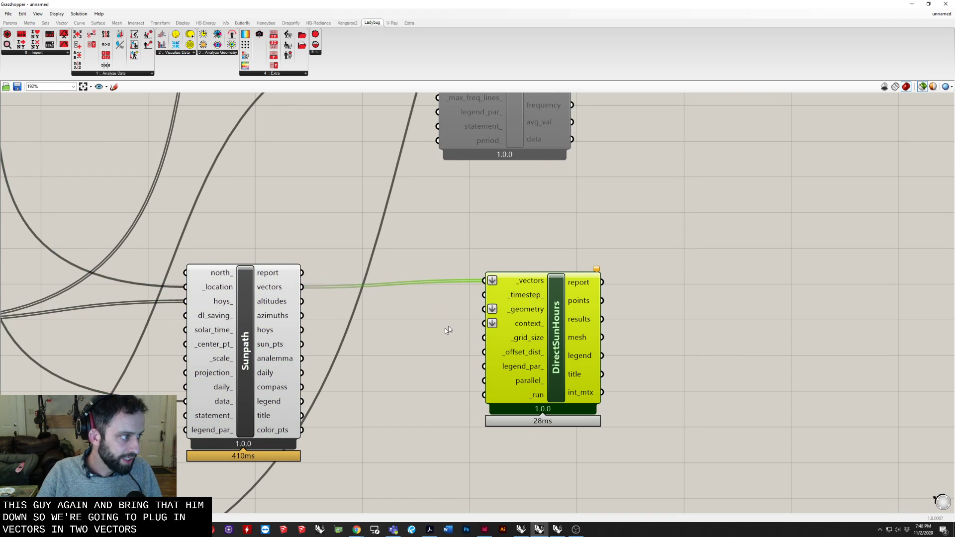
{"action": "scroll", "coordinate": [369, 346], "scroll_direction": "down", "scroll_amount": 1}
{"action": "right_click_drag", "start_coordinate": [329, 388], "coordinate": [410, 327]}
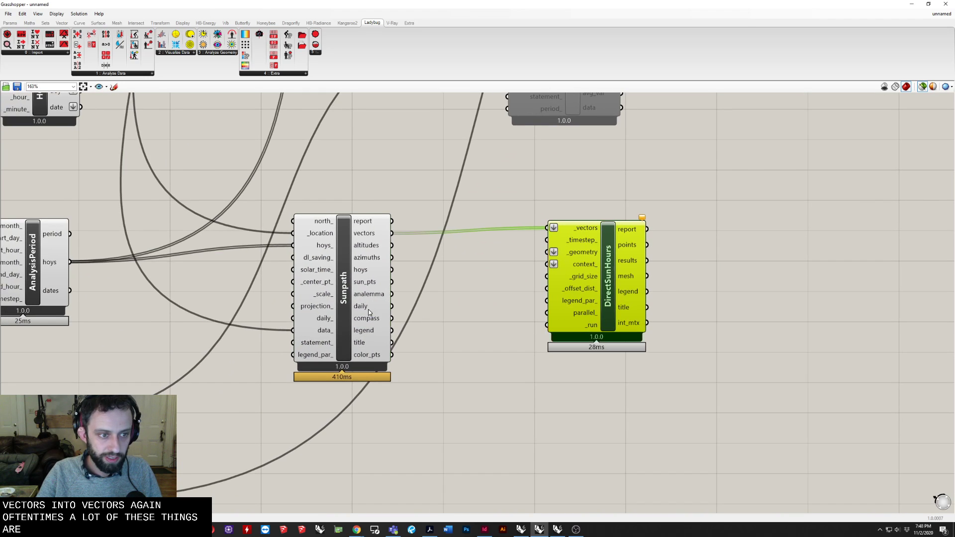
{"action": "left_click_drag", "start_coordinate": [368, 310], "coordinate": [366, 326]}
Move the my design and context parameters down between the WindRose and Sunpath components, near DirectSunHours
{"action": "right_click_drag", "start_coordinate": [608, 229], "coordinate": [437, 262]}
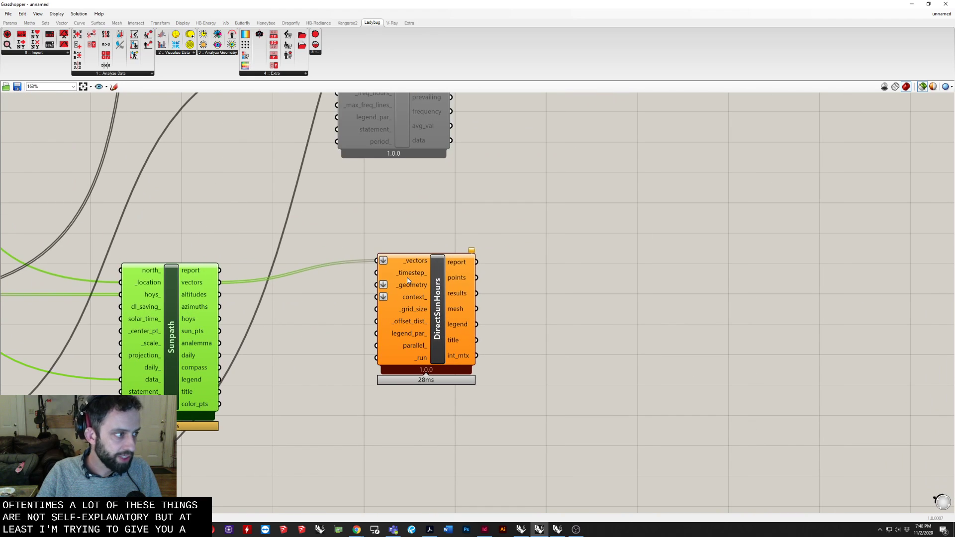
{"action": "scroll", "coordinate": [368, 318], "scroll_direction": "down", "scroll_amount": 5}
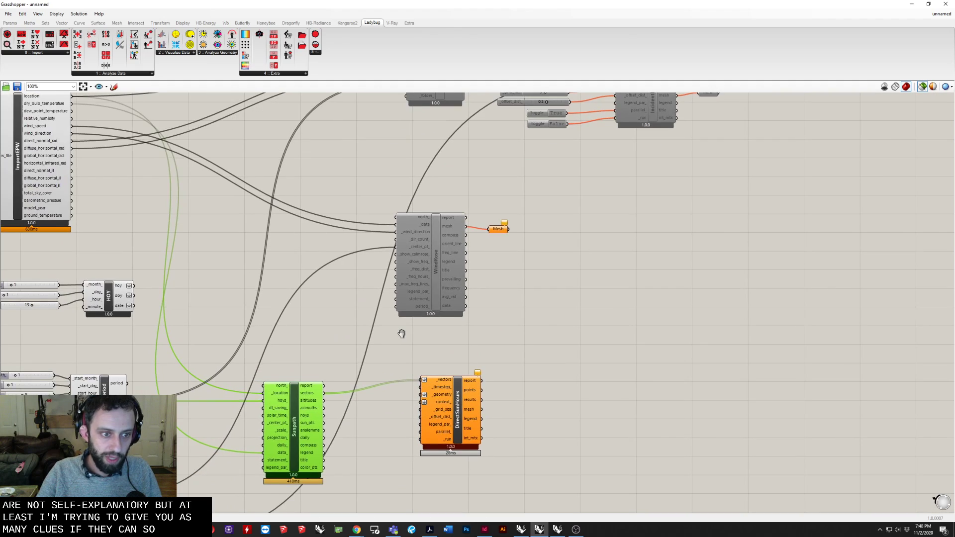
{"action": "scroll", "coordinate": [402, 333], "scroll_direction": "down", "scroll_amount": 5}
{"action": "right_click_drag", "start_coordinate": [393, 336], "coordinate": [403, 312]}
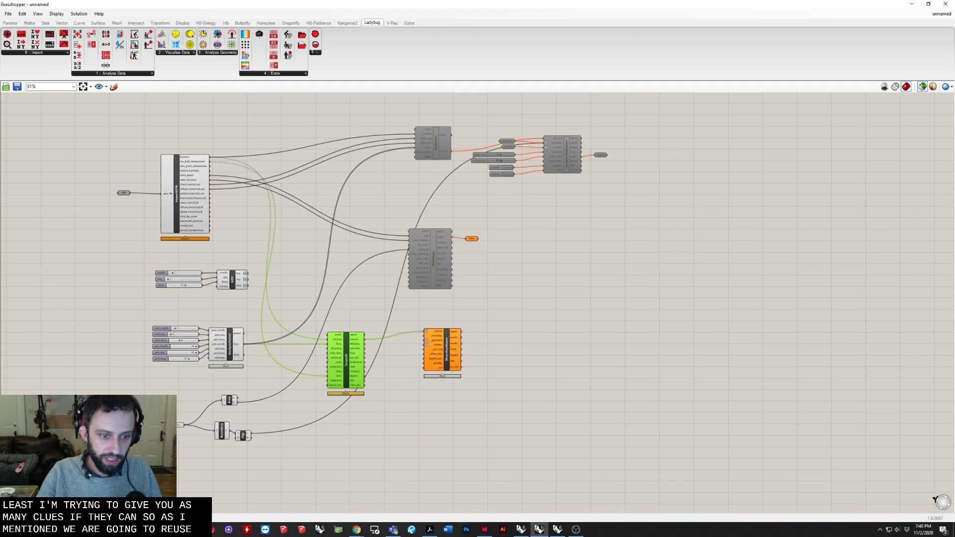
{"action": "scroll", "coordinate": [261, 440], "scroll_direction": "up", "scroll_amount": 4}
{"action": "right_click_drag", "start_coordinate": [245, 405], "coordinate": [226, 411]}
{"action": "right_click_drag", "start_coordinate": [354, 328], "coordinate": [227, 463]}
{"action": "scroll", "coordinate": [378, 297], "scroll_direction": "down", "scroll_amount": 2}
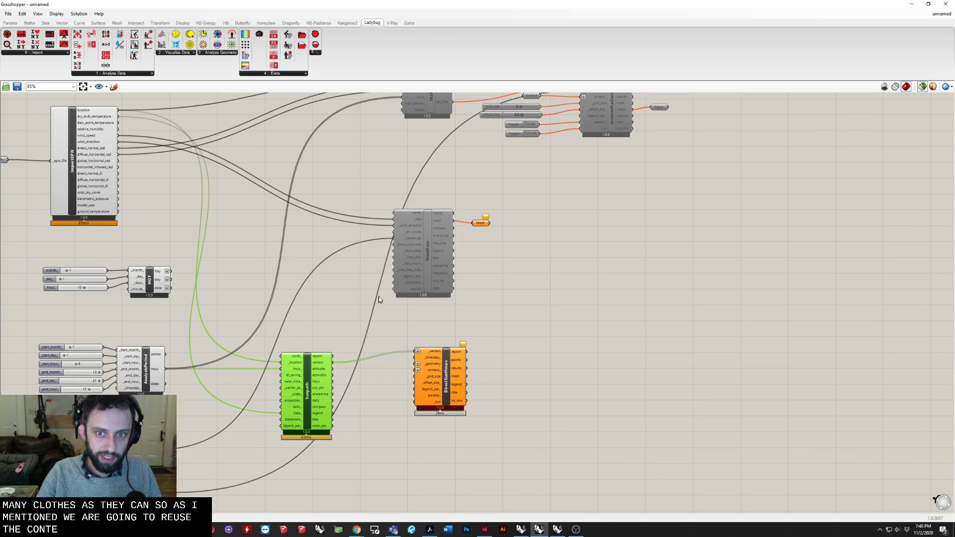
{"action": "right_click_drag", "start_coordinate": [379, 298], "coordinate": [332, 360]}
{"action": "left_click_drag", "start_coordinate": [498, 143], "coordinate": [261, 366]}
{"action": "scroll", "coordinate": [266, 371], "scroll_direction": "up", "scroll_amount": 4}
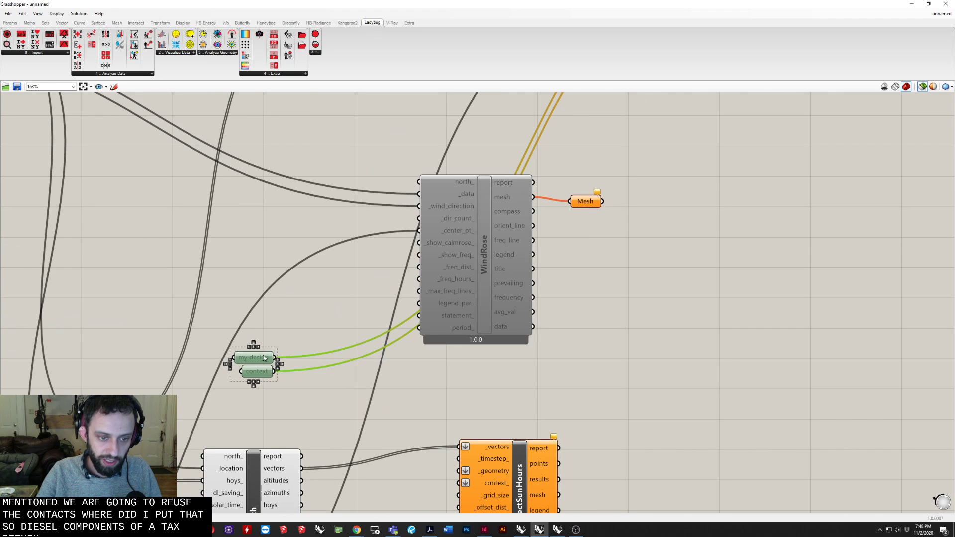
Enable the my design parameter and the context parameter
{"action": "right_click", "coordinate": [263, 357]}
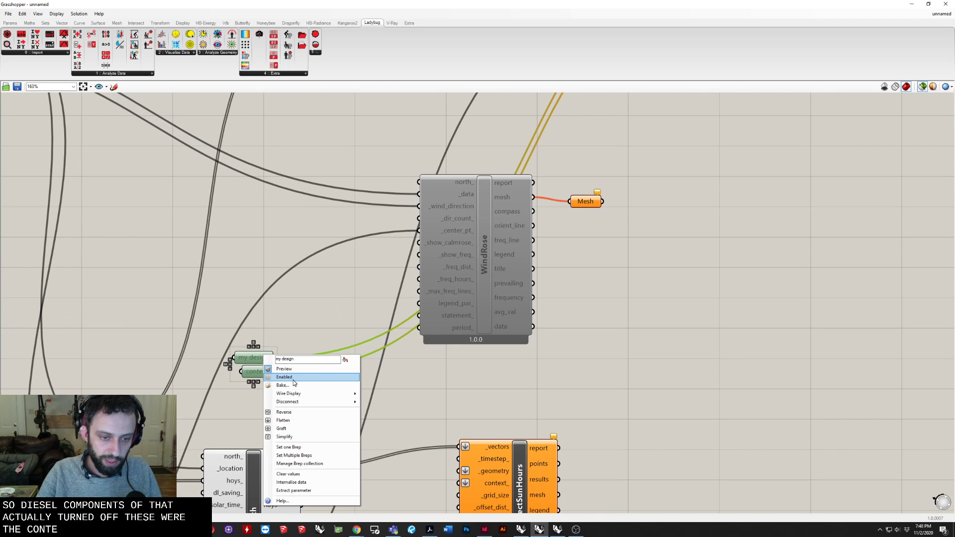
{"action": "left_click", "coordinate": [295, 377]}
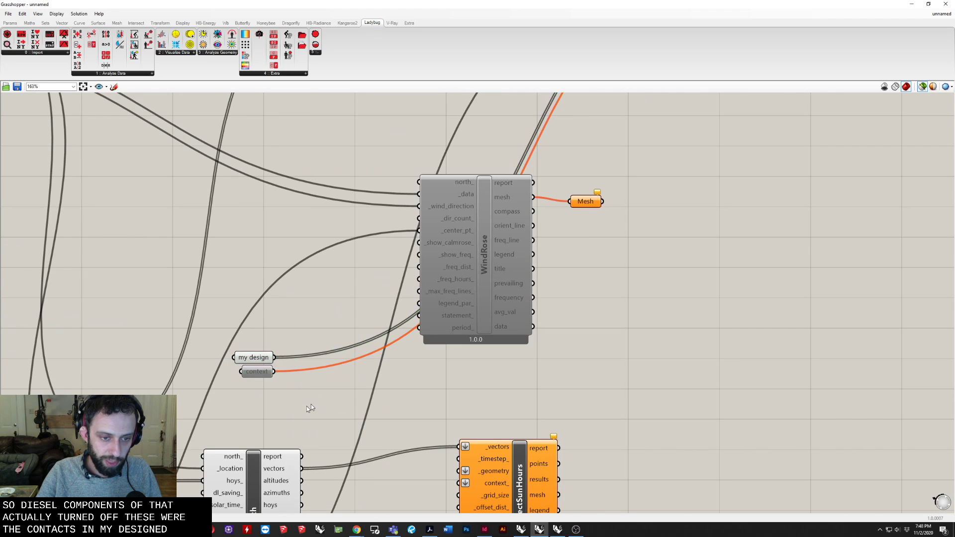
{"action": "left_click", "coordinate": [263, 373]}
{"action": "scroll", "coordinate": [260, 373], "scroll_direction": "up", "scroll_amount": 4}
{"action": "right_click", "coordinate": [259, 371]}
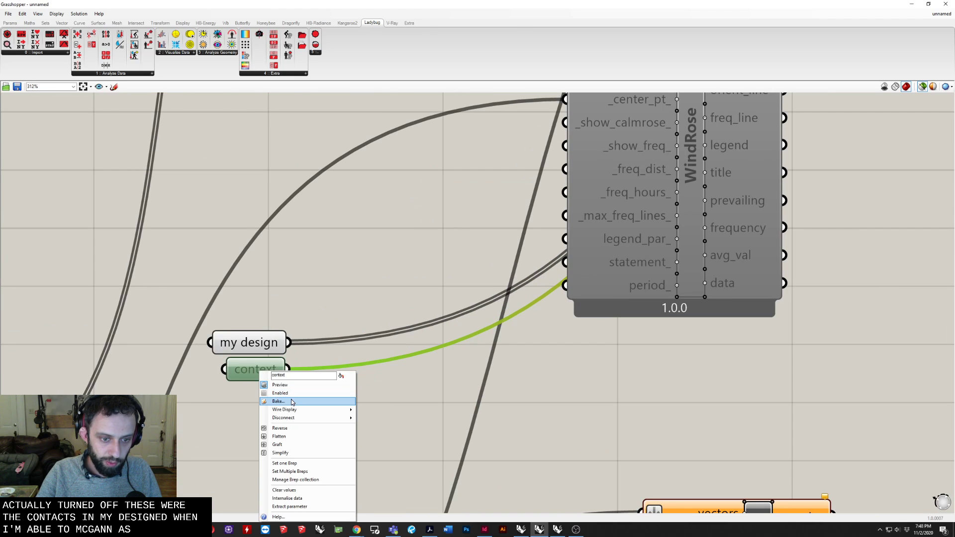
{"action": "left_click", "coordinate": [291, 395]}
{"action": "left_click", "coordinate": [292, 397]}
{"action": "scroll", "coordinate": [308, 403], "scroll_direction": "down", "scroll_amount": 5}
{"action": "right_click_drag", "start_coordinate": [456, 483], "coordinate": [435, 349]}
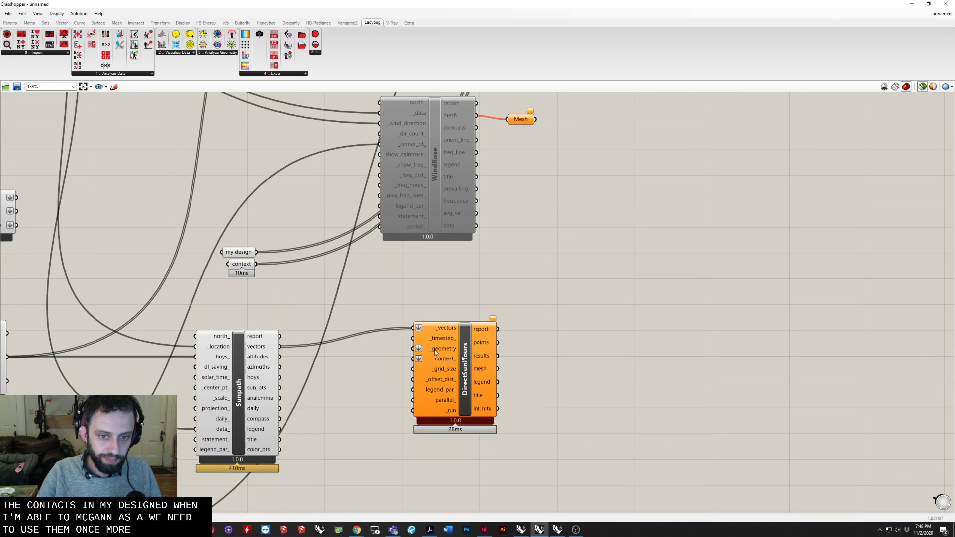
Move DirectSunHours farther from Sunpath and connect my design to its _geometry and context_ inputs
{"action": "scroll", "coordinate": [485, 384], "scroll_direction": "up", "scroll_amount": 2}
{"action": "left_click_drag", "start_coordinate": [484, 384], "coordinate": [485, 371]}
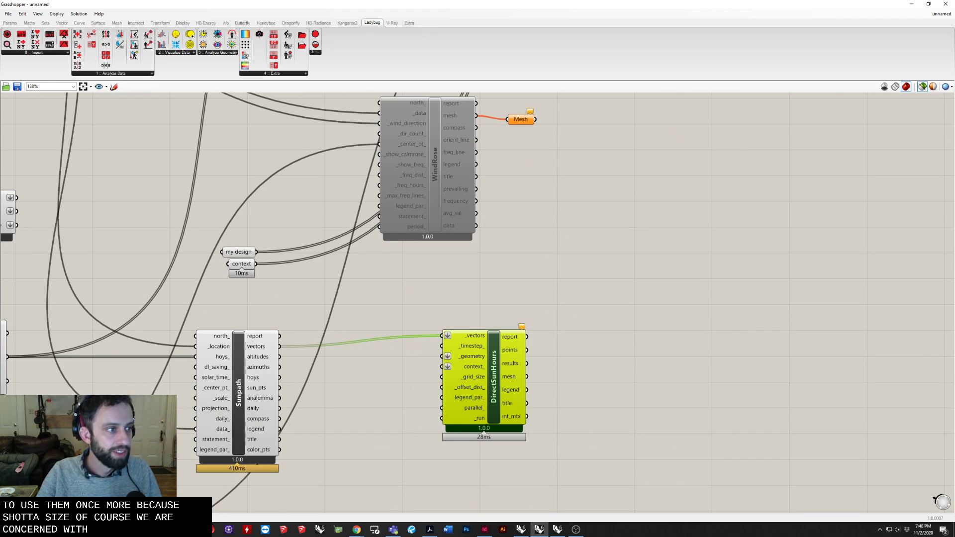
{"action": "scroll", "coordinate": [448, 356], "scroll_direction": "up", "scroll_amount": 2}
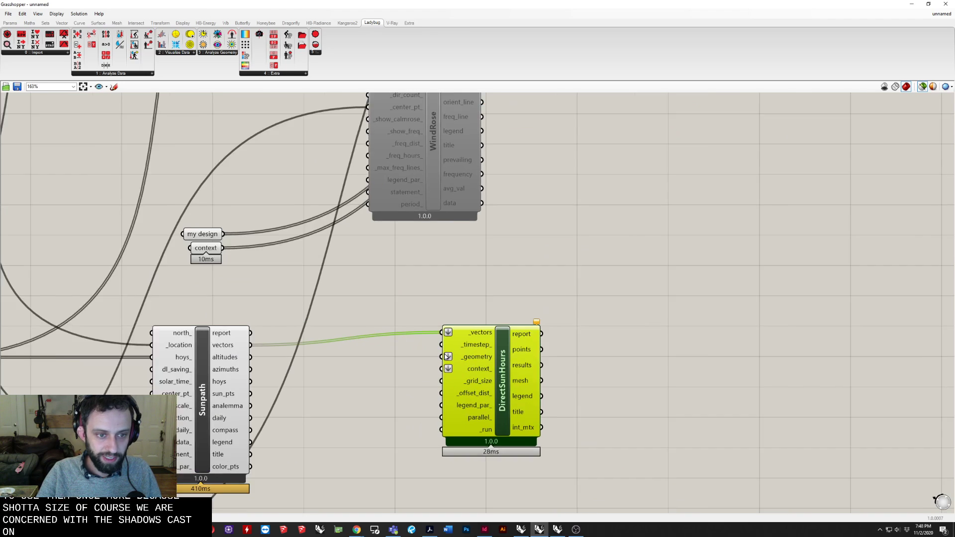
{"action": "left_click_drag", "start_coordinate": [188, 215], "coordinate": [435, 358]}
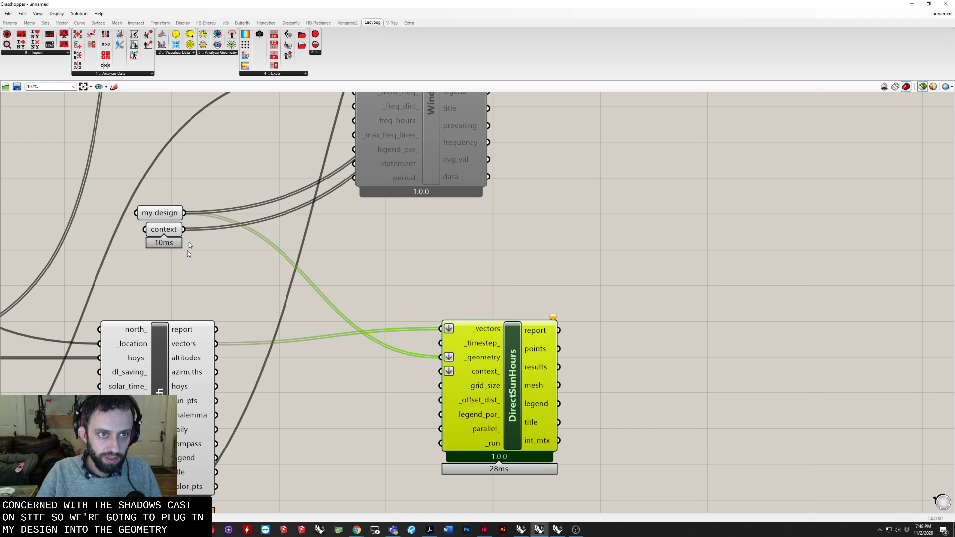
{"action": "left_click_drag", "start_coordinate": [185, 215], "coordinate": [441, 371]}
Disconnect my design from the _geometry input of DirectSunHours and add the context parameter to its context_ input
{"action": "right_click", "coordinate": [465, 356]}
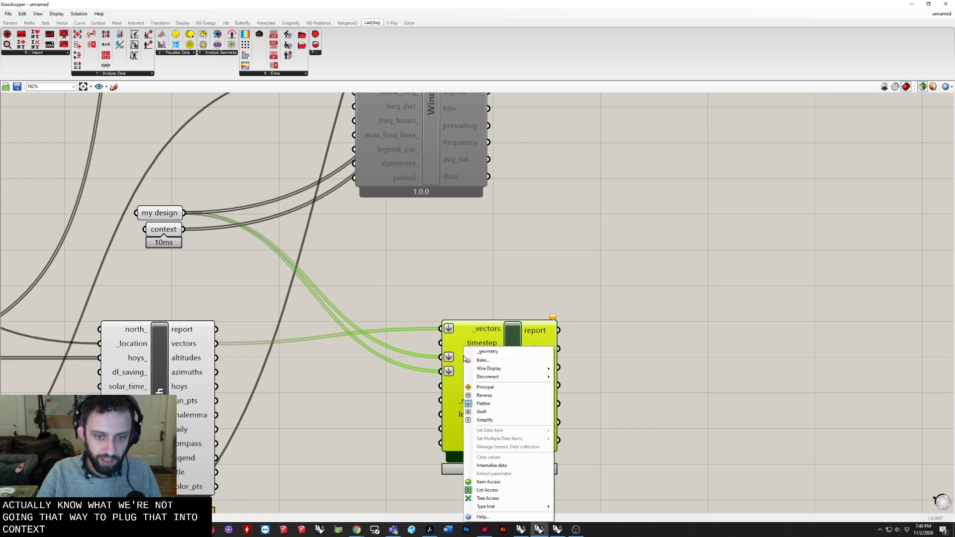
{"action": "left_click", "coordinate": [394, 350]}
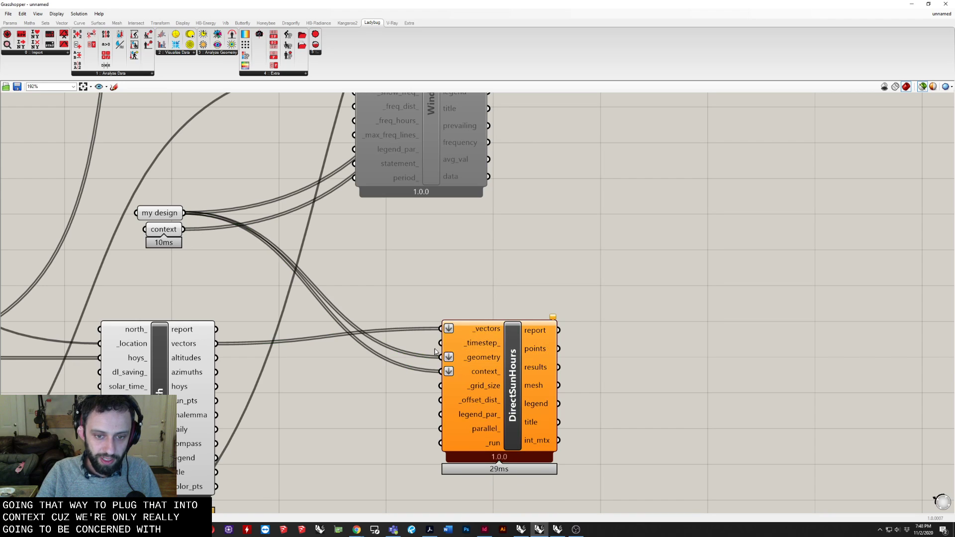
{"action": "left_click", "coordinate": [461, 356]}
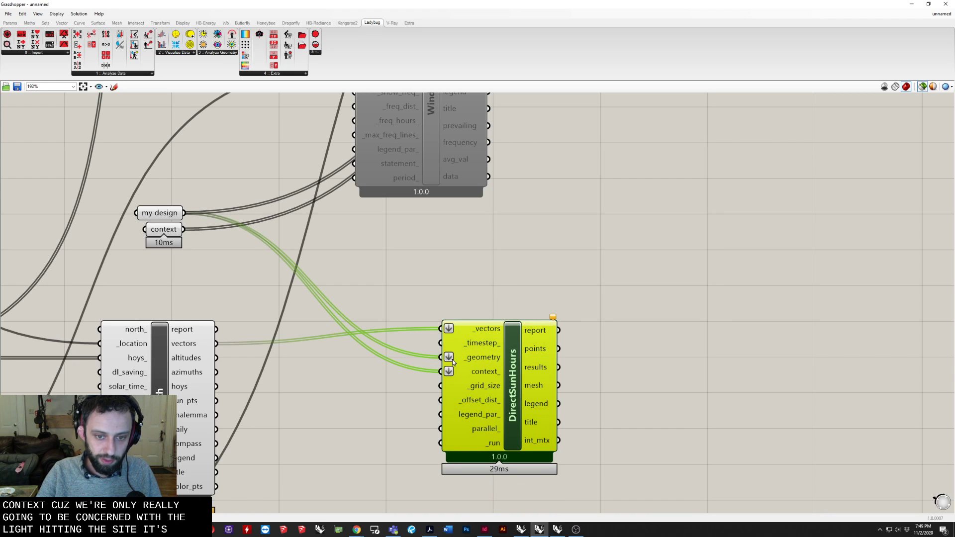
{"action": "right_click", "coordinate": [453, 359]}
{"action": "mouse_move", "coordinate": [492, 376]}
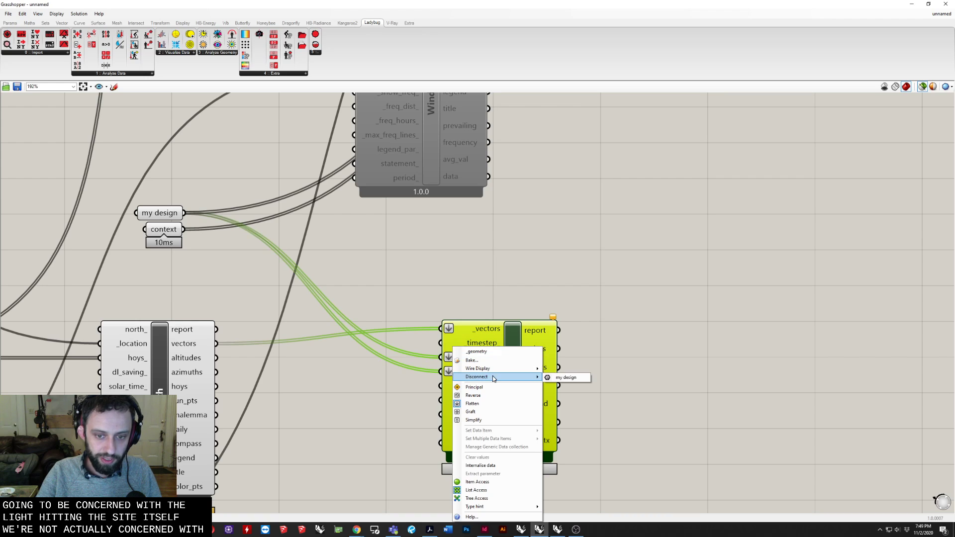
{"action": "left_click", "coordinate": [568, 378]}
{"action": "left_click_drag", "start_coordinate": [184, 229], "coordinate": [440, 357]}
Add a Circle CNR component beside the site's Boundary component and connect the Area centroid to its center input
{"action": "scroll", "coordinate": [530, 350], "scroll_direction": "down", "scroll_amount": 3}
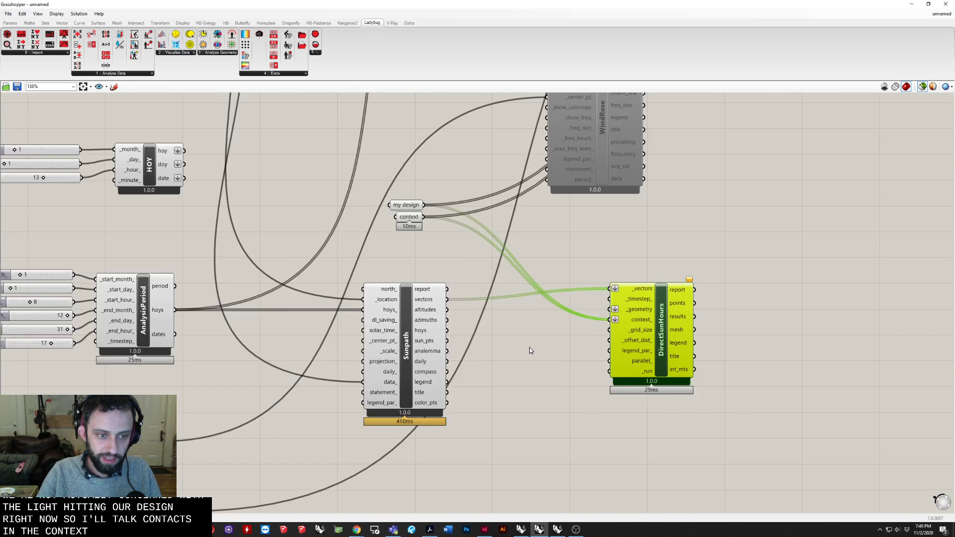
{"action": "scroll", "coordinate": [530, 349], "scroll_direction": "down", "scroll_amount": 1}
{"action": "right_click_drag", "start_coordinate": [529, 349], "coordinate": [549, 287]}
{"action": "left_click", "coordinate": [209, 428]}
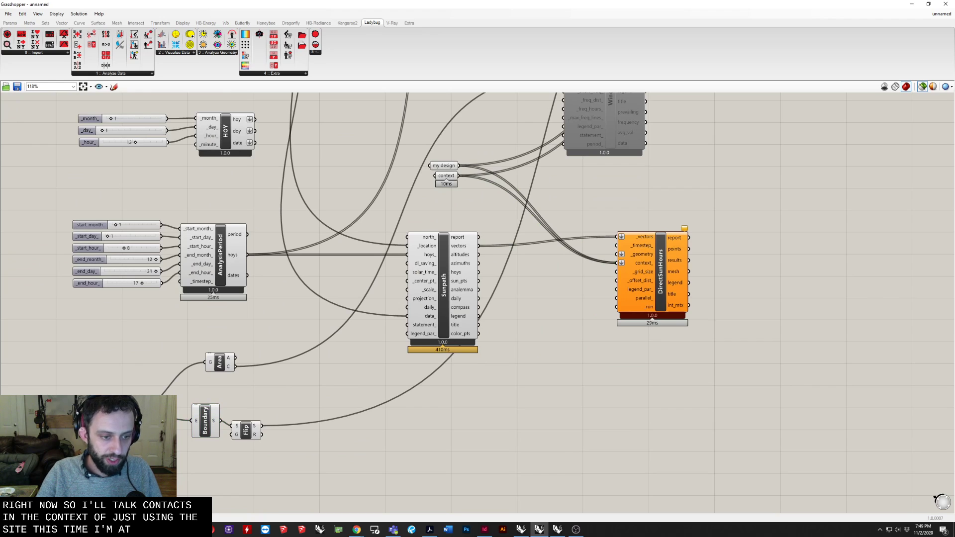
{"action": "double_click", "coordinate": [179, 492]}
{"action": "type", "text": "circle"}
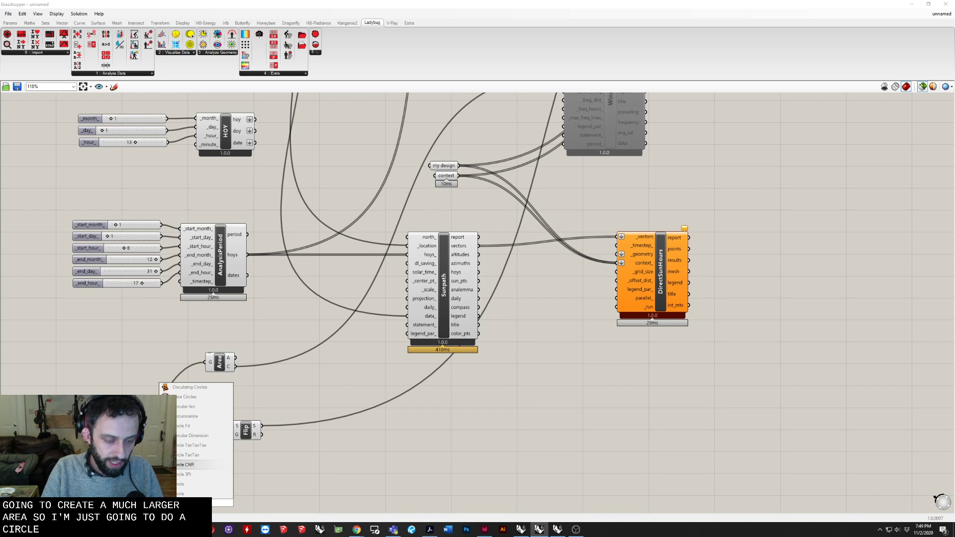
{"action": "key", "text": "Return"}
{"action": "right_click_drag", "start_coordinate": [155, 373], "coordinate": [219, 291]}
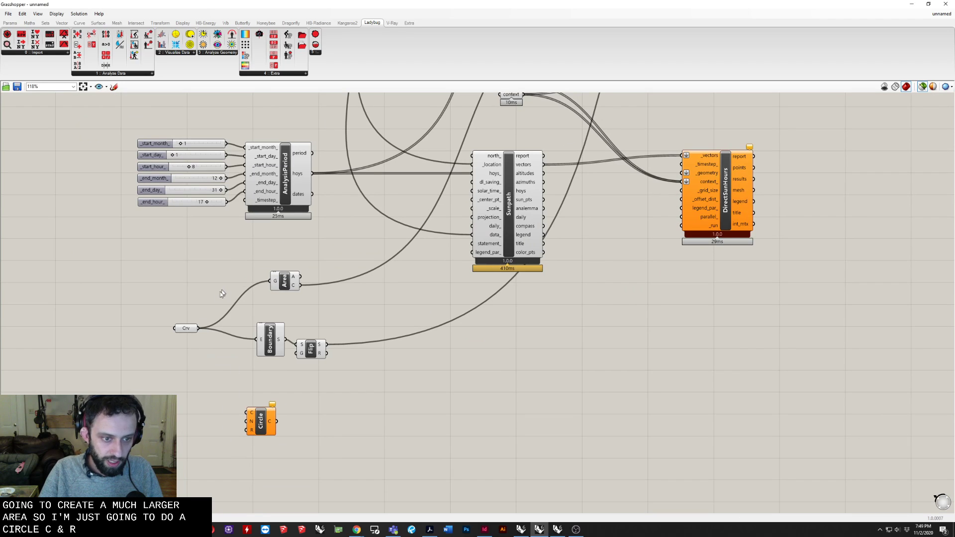
{"action": "left_click_drag", "start_coordinate": [261, 420], "coordinate": [320, 410]}
{"action": "left_click_drag", "start_coordinate": [300, 285], "coordinate": [449, 372]}
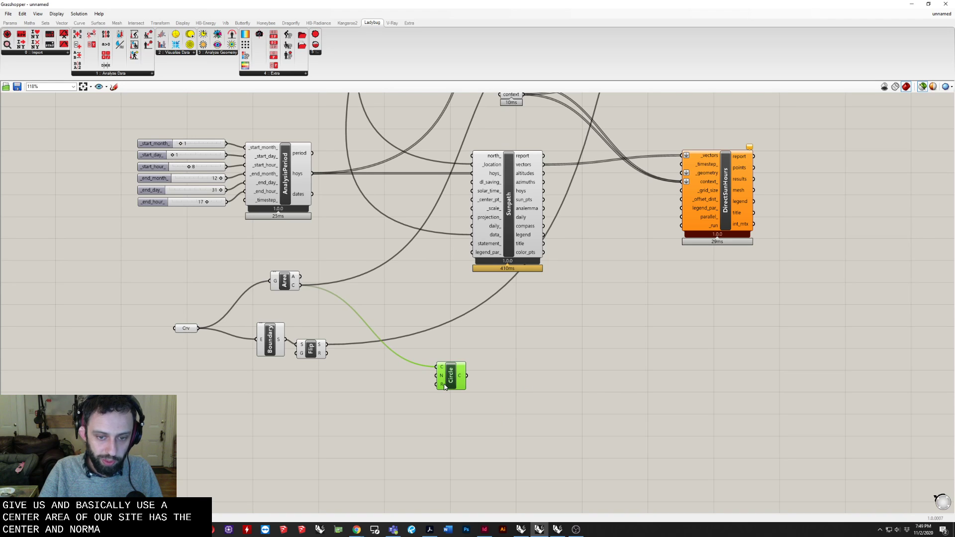
Add a number slider set to 200 and connect it to the radius input of the Circle component
{"action": "double_click", "coordinate": [384, 397]}
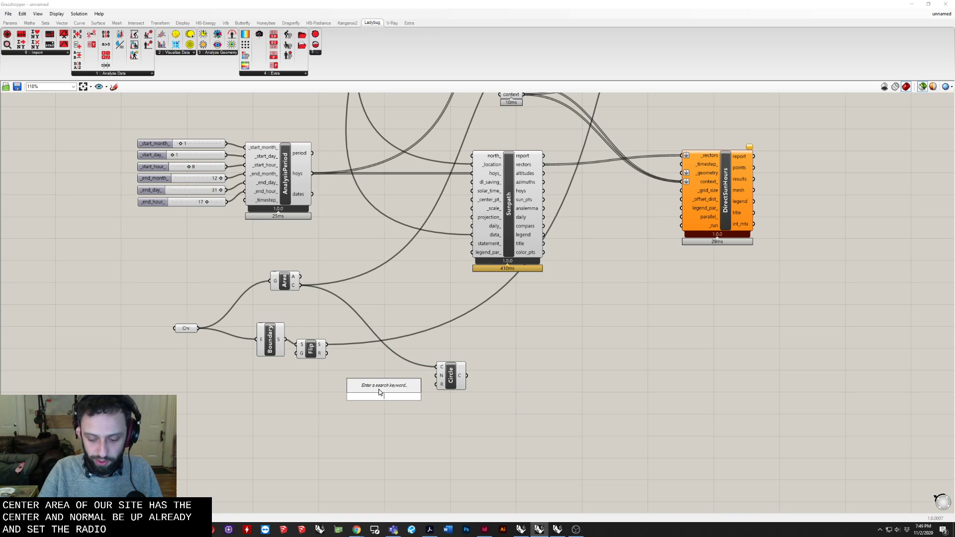
{"action": "type", "text": "200"}
{"action": "key", "text": "Return"}
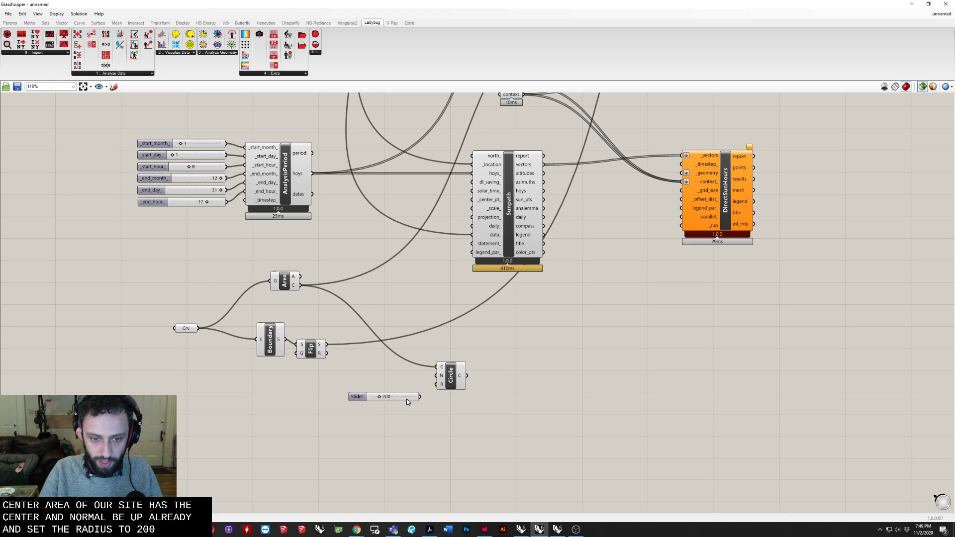
{"action": "left_click_drag", "start_coordinate": [407, 401], "coordinate": [439, 386]}
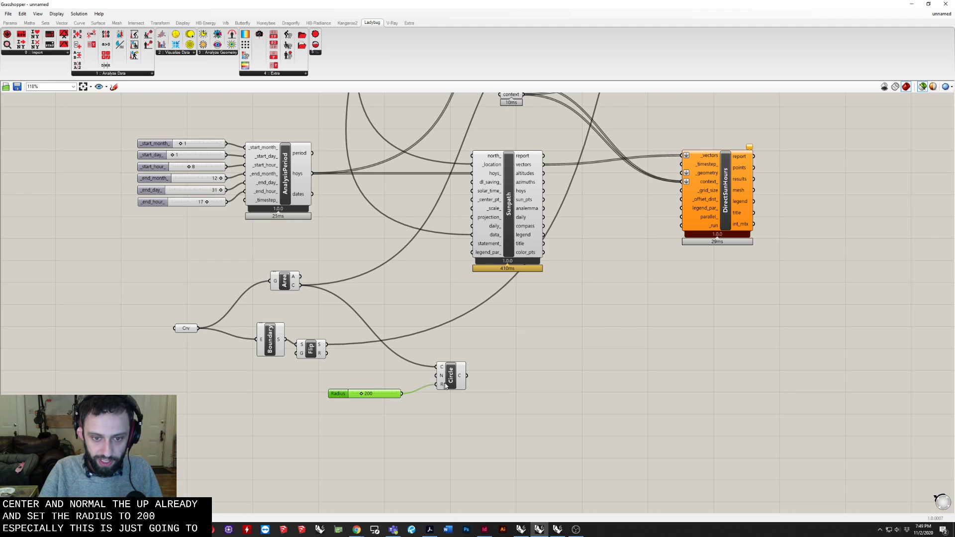
Duplicate the Boundary Surfaces component, place it after the Circle component, and feed the circle into its edges input
{"action": "right_click_drag", "start_coordinate": [472, 354], "coordinate": [336, 429]}
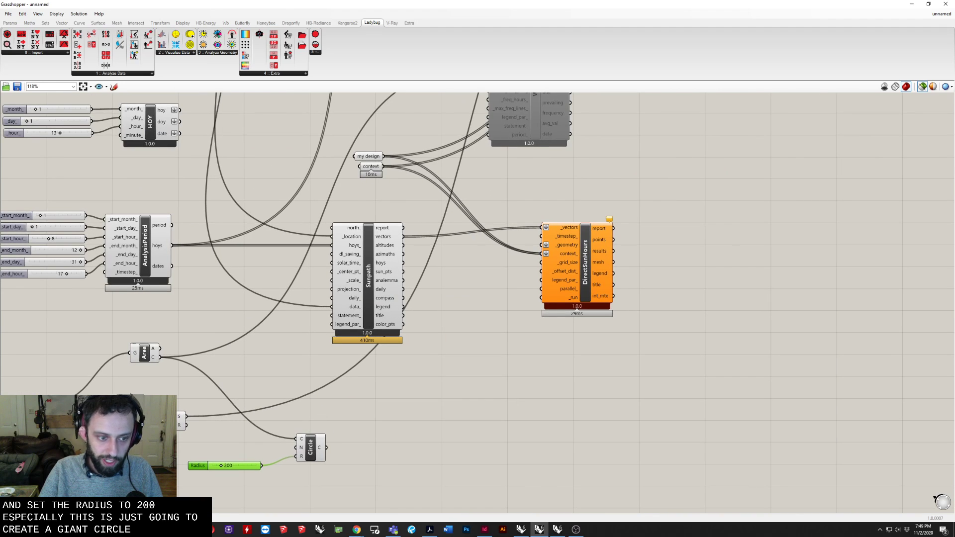
{"action": "left_click", "coordinate": [131, 395]}
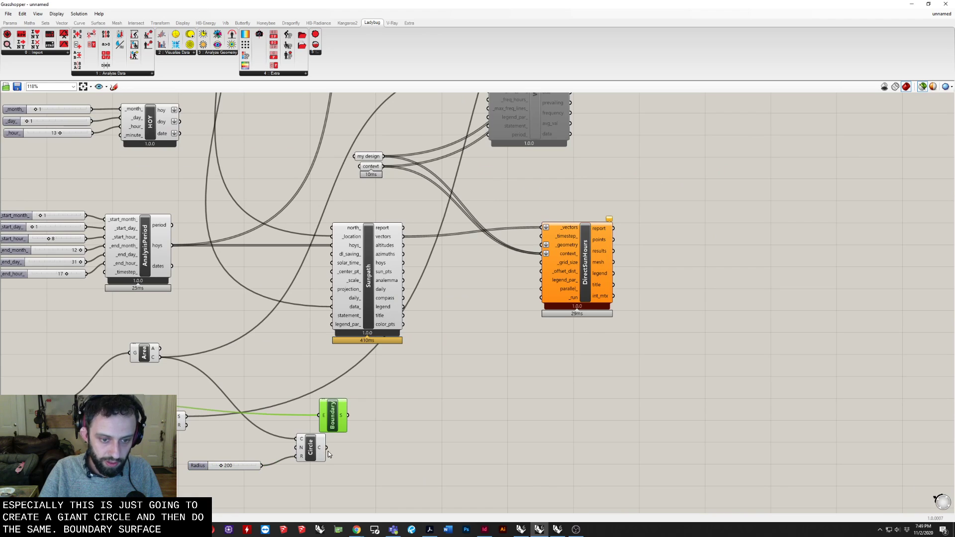
{"action": "left_click", "coordinate": [321, 455], "text": "shift"}
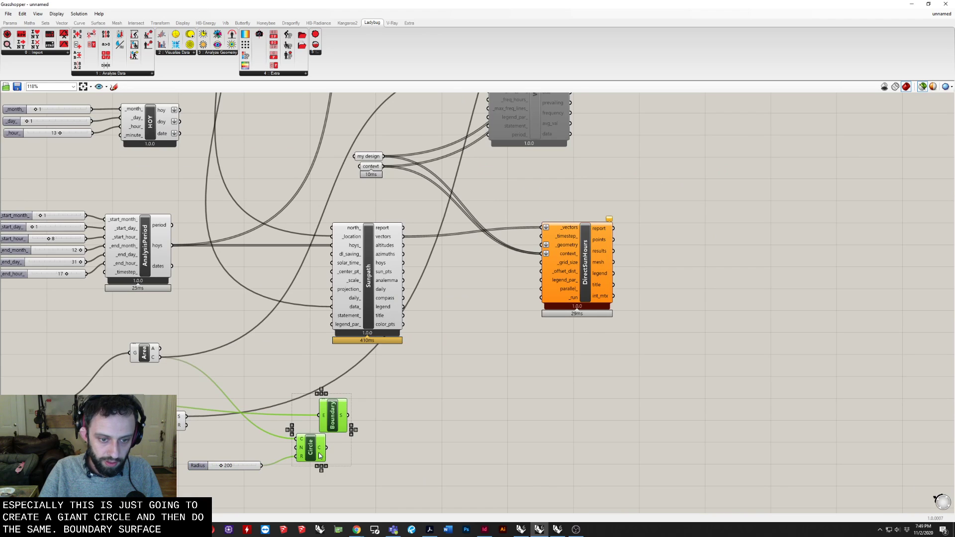
{"action": "left_click_drag", "start_coordinate": [323, 429], "coordinate": [375, 441]}
{"action": "left_click", "coordinate": [325, 422]}
{"action": "double_click", "coordinate": [393, 413]}
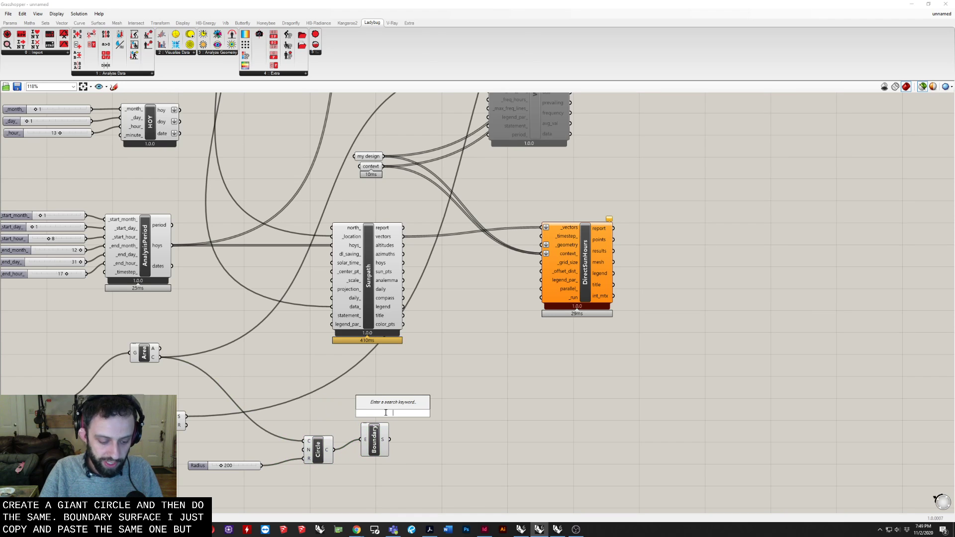
{"action": "type", "text": "bound"}
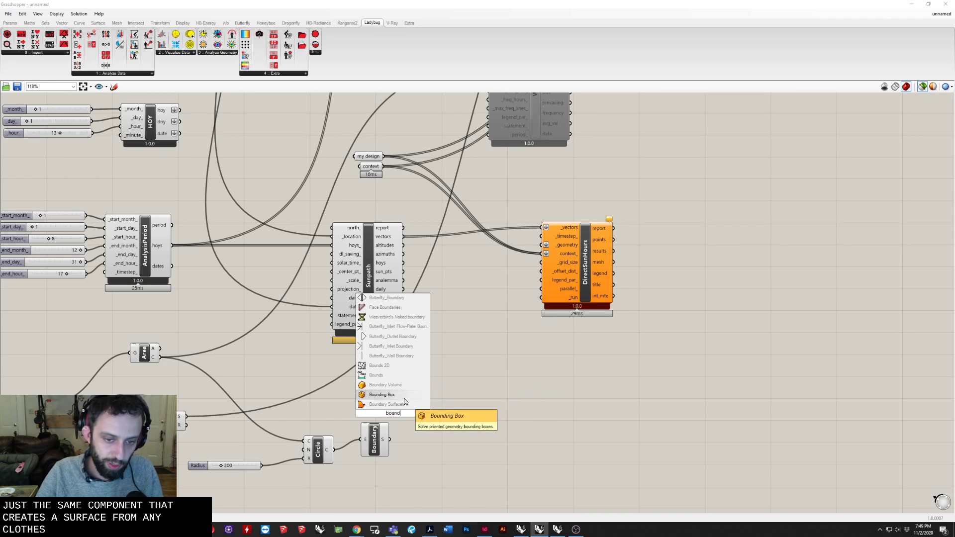
{"action": "left_click", "coordinate": [483, 404]}
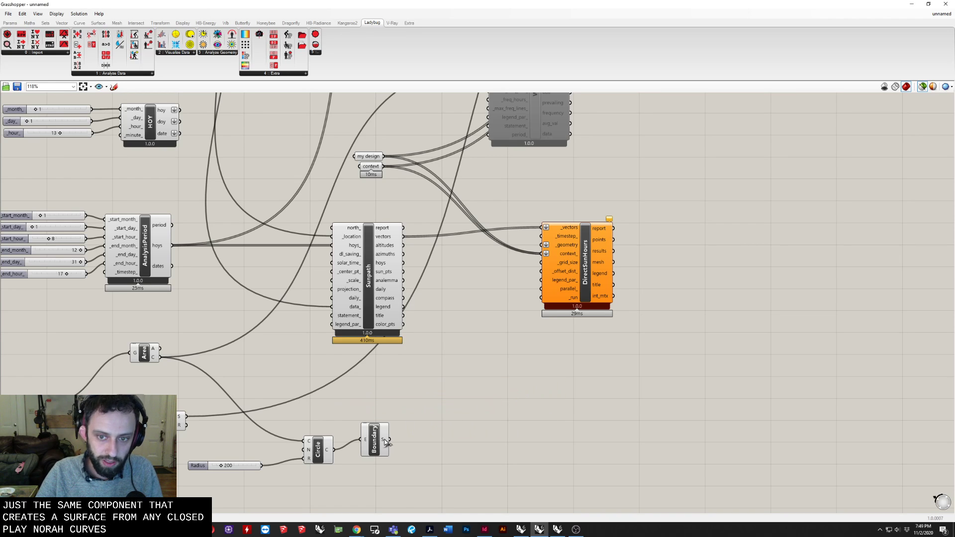
Connect the circle's boundary surface output to the _geometry input of DirectSunHours
{"action": "left_click_drag", "start_coordinate": [389, 439], "coordinate": [541, 244]}
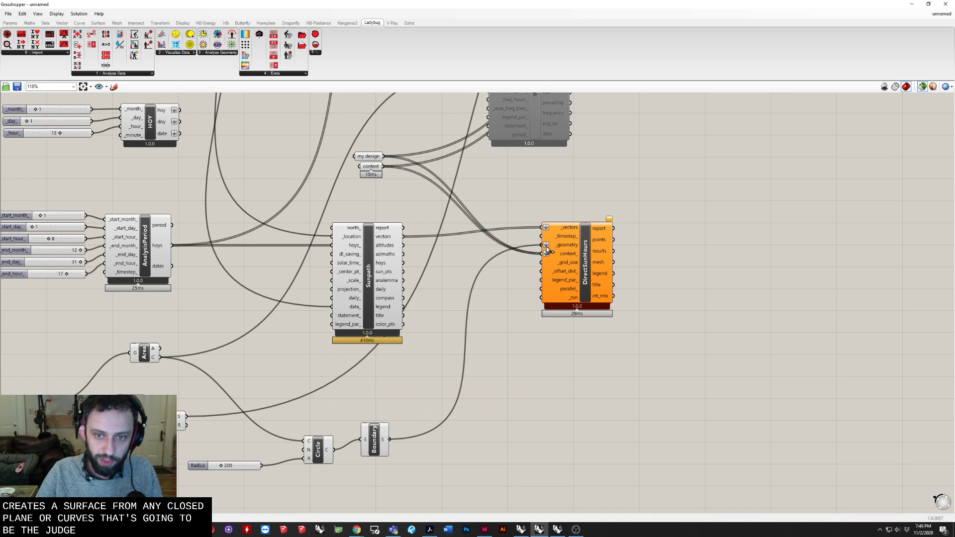
{"action": "scroll", "coordinate": [519, 274], "scroll_direction": "up", "scroll_amount": 2}
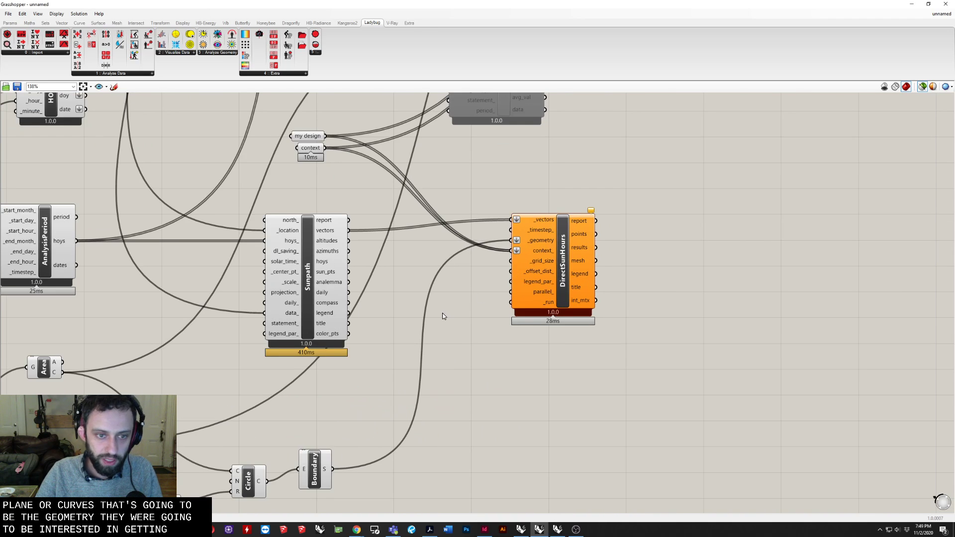
{"action": "scroll", "coordinate": [437, 314], "scroll_direction": "up", "scroll_amount": 1}
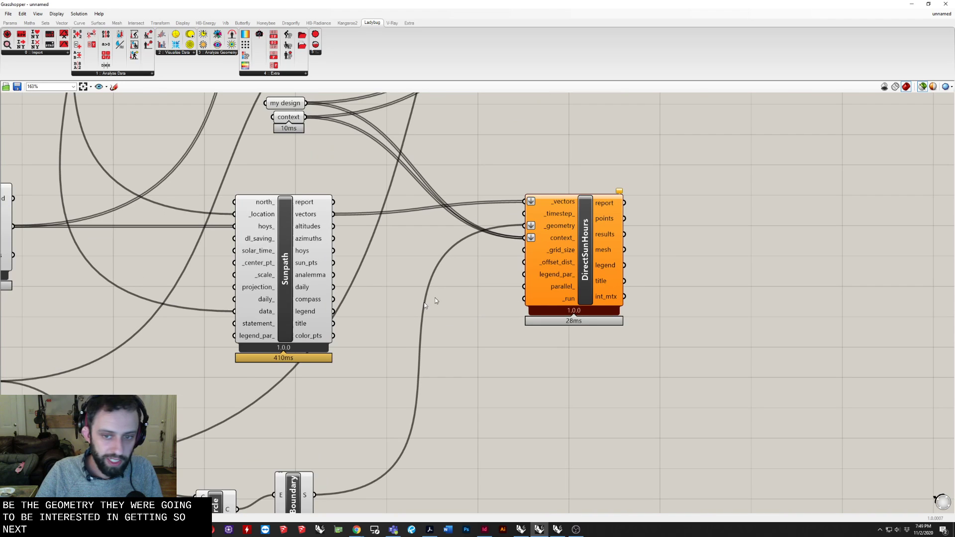
Add a number slider set to 3 and connect it to the _grid_size input of DirectSunHours
{"action": "double_click", "coordinate": [460, 270]}
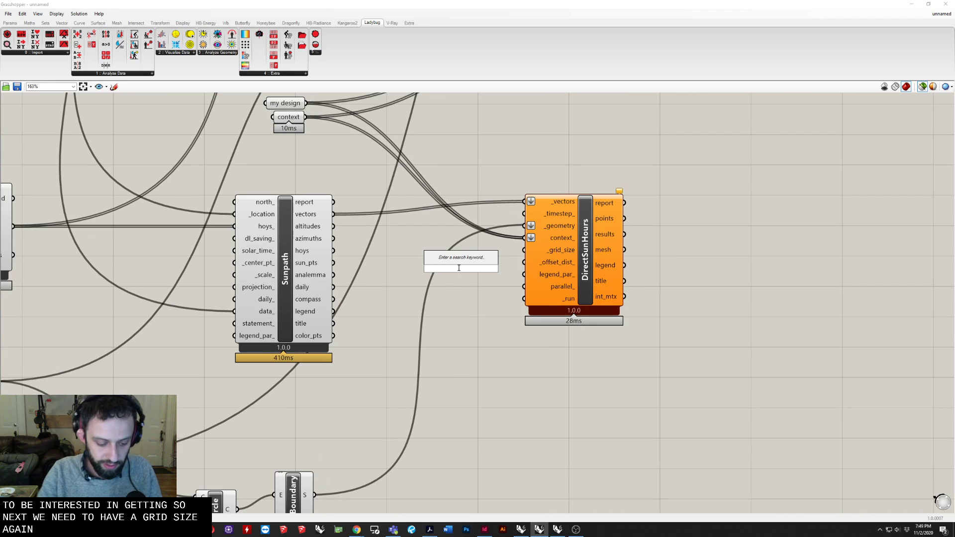
{"action": "type", "text": "slider"}
{"action": "key", "text": "Return"}
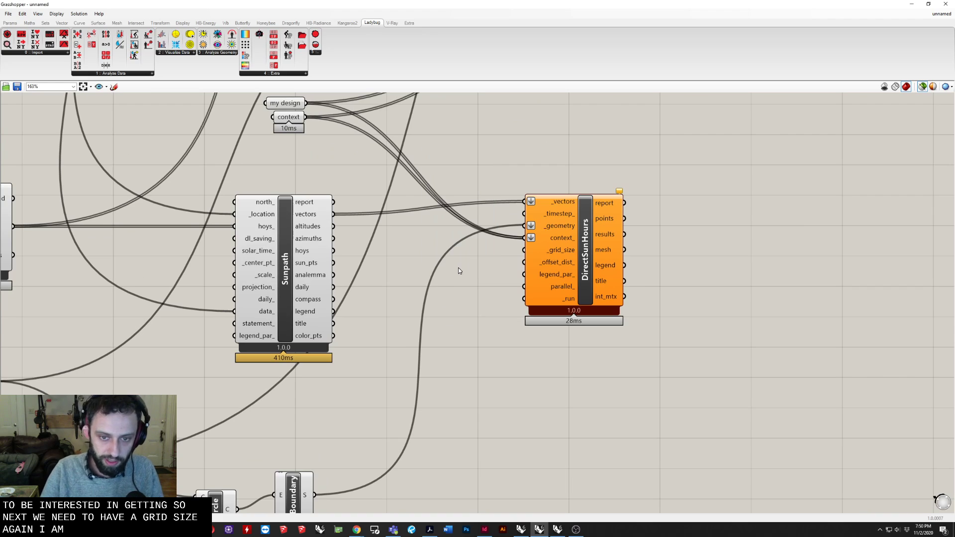
{"action": "double_click", "coordinate": [459, 269]}
{"action": "key", "text": "Return"}
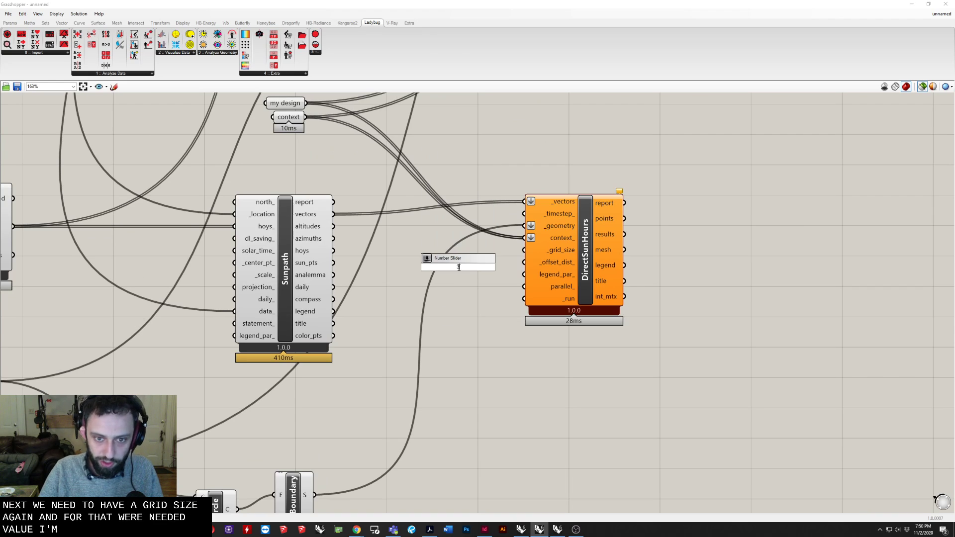
{"action": "scroll", "coordinate": [458, 267], "scroll_direction": "up", "scroll_amount": 4}
{"action": "left_click_drag", "start_coordinate": [521, 287], "coordinate": [462, 295]}
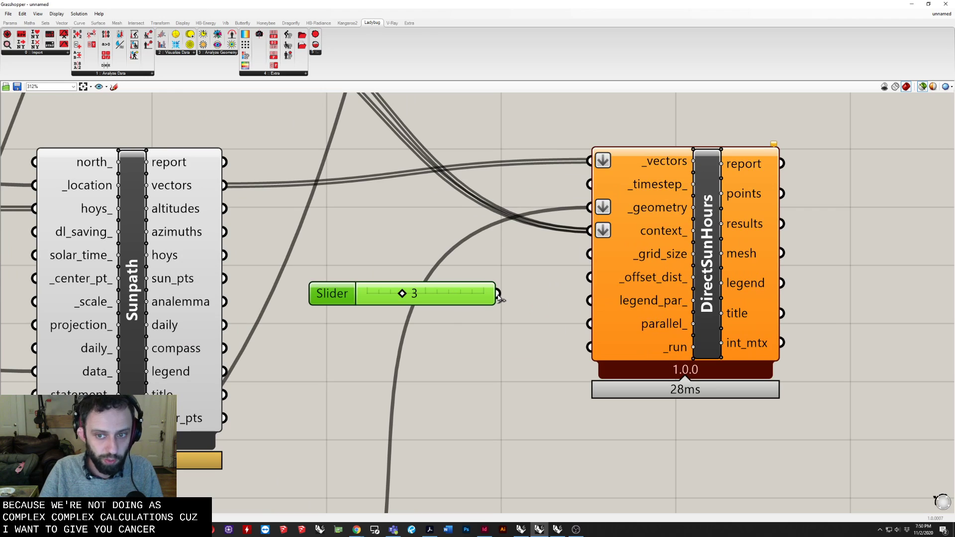
{"action": "left_click_drag", "start_coordinate": [497, 295], "coordinate": [587, 261]}
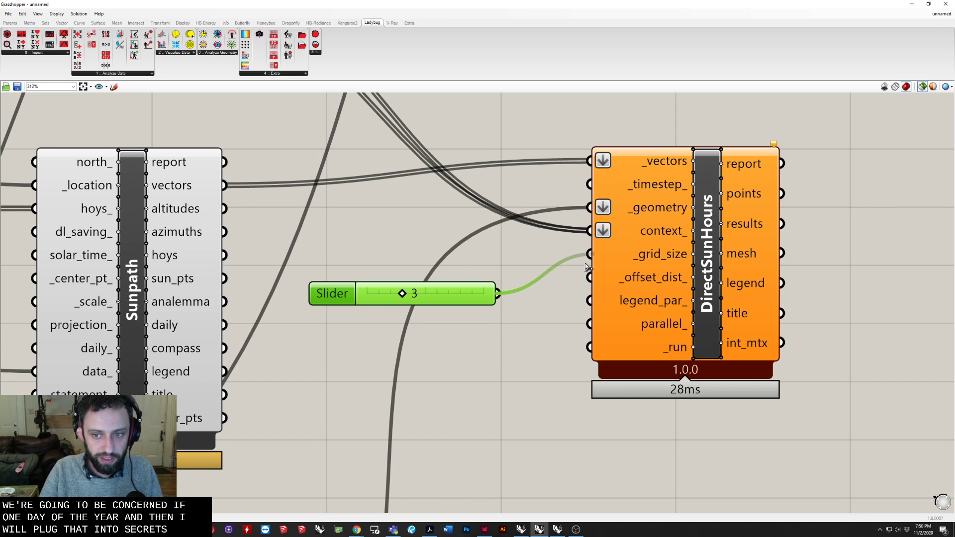
{"action": "left_click", "coordinate": [499, 340]}
Place a Boolean Toggle below the grid size slider and duplicate it to have two toggles
{"action": "scroll", "coordinate": [479, 350], "scroll_direction": "down", "scroll_amount": 2}
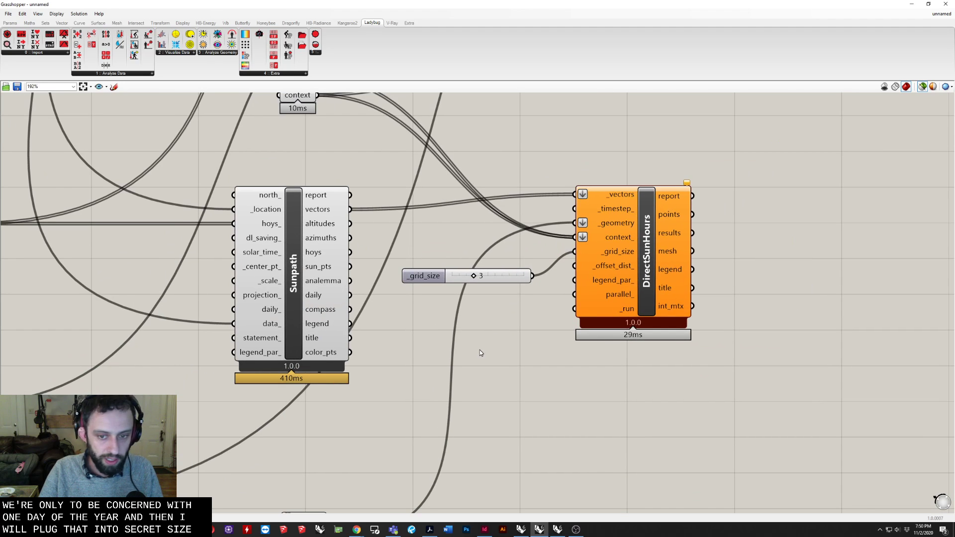
{"action": "double_click", "coordinate": [480, 351]}
{"action": "type", "text": "par"}
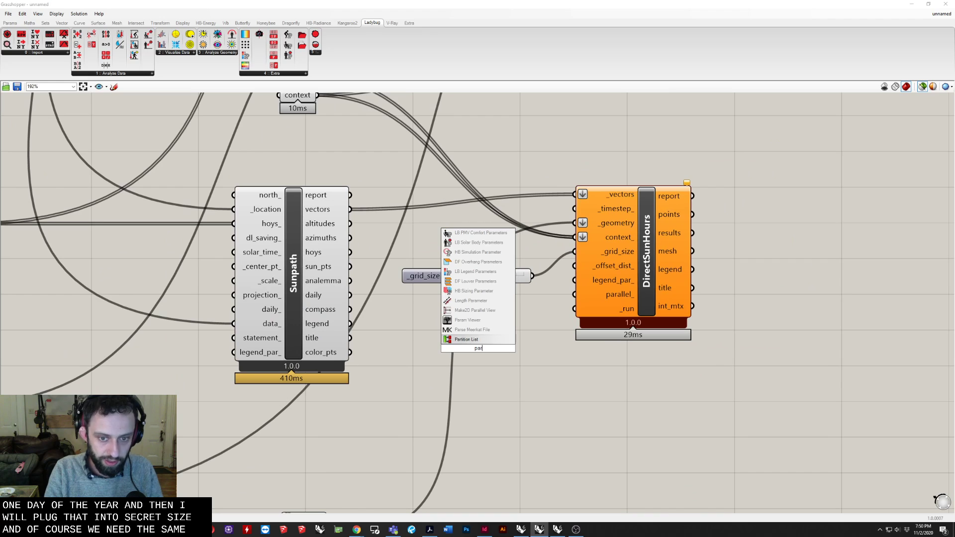
{"action": "key", "text": "BackSpace"}
{"action": "key", "text": "BackSpace"}
{"action": "key", "text": "BackSpace"}
{"action": "type", "text": "boo"}
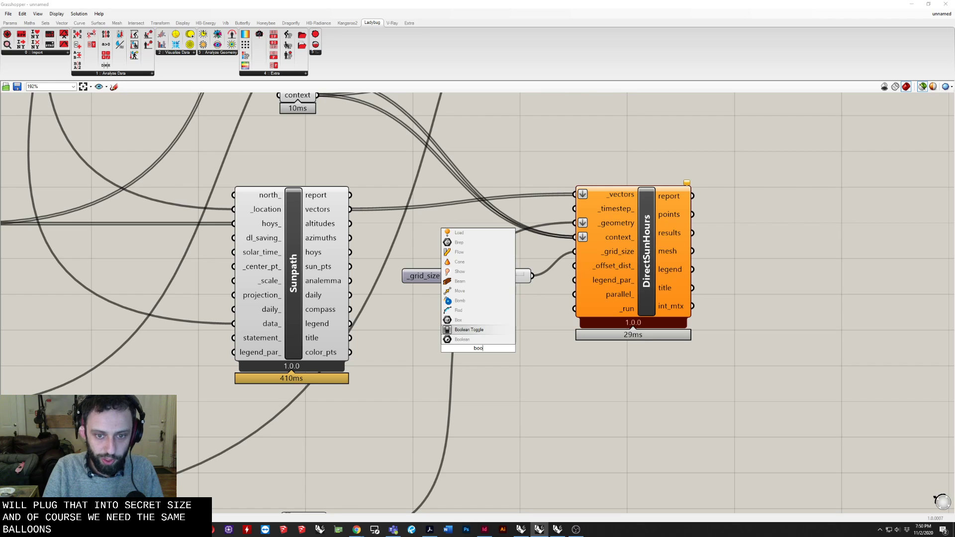
{"action": "key", "text": "Return"}
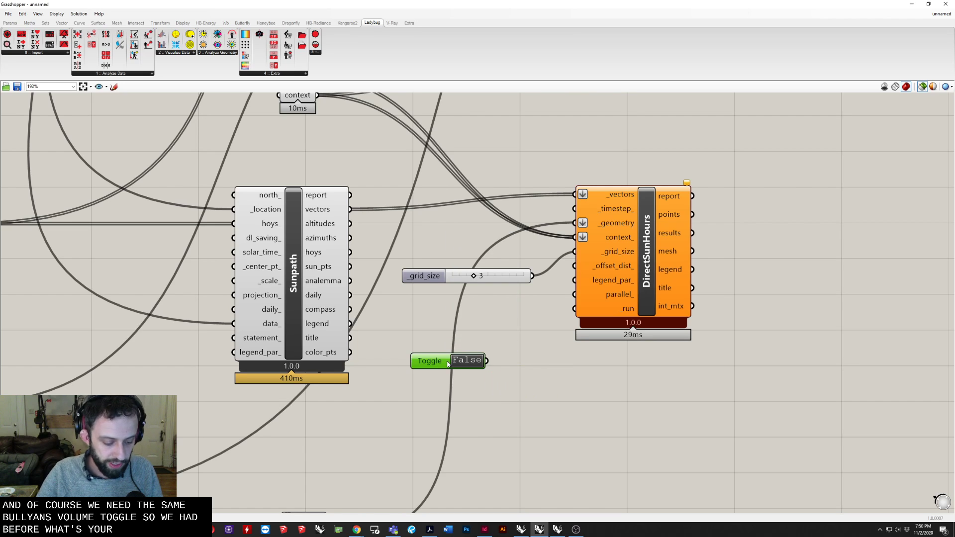
{"action": "key", "text": "ctrl+c"}
{"action": "key", "text": "ctrl+v"}
{"action": "left_click_drag", "start_coordinate": [445, 361], "coordinate": [451, 329]}
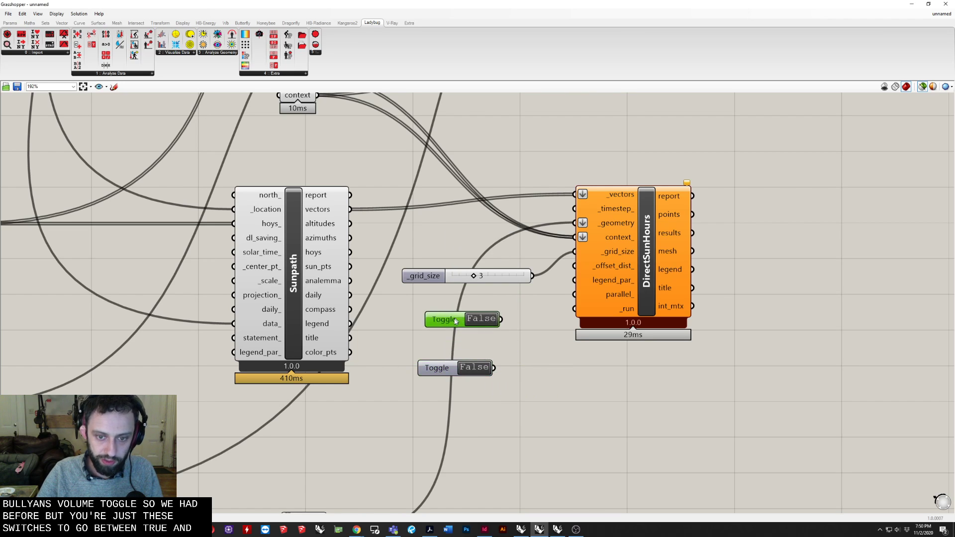
Set one toggle to True and connect it to parallel_, and connect the other, left at False, to _run of DirectSunHours
{"action": "left_click_drag", "start_coordinate": [512, 299], "coordinate": [413, 401]}
{"action": "left_click_drag", "start_coordinate": [477, 344], "coordinate": [575, 294]}
{"action": "left_click", "coordinate": [518, 312]}
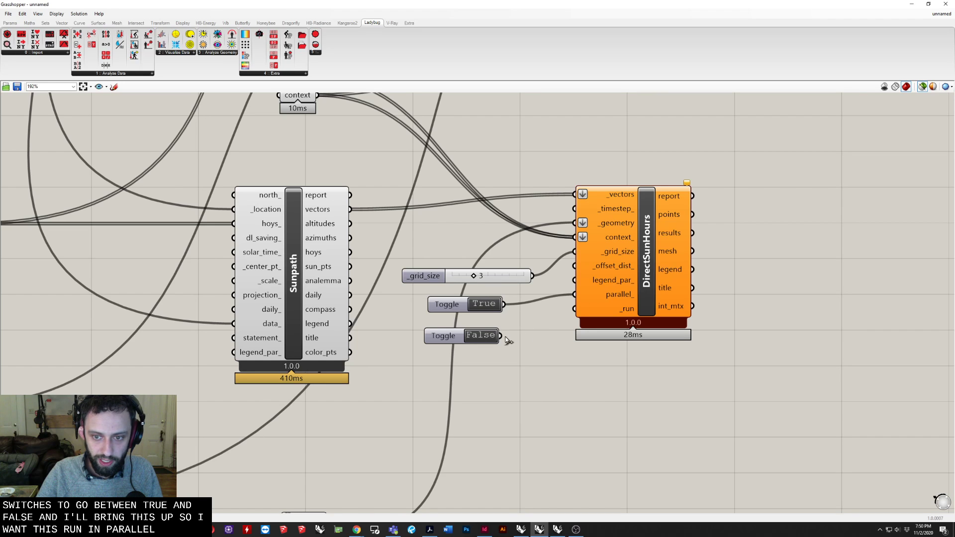
{"action": "left_click_drag", "start_coordinate": [501, 336], "coordinate": [575, 308]}
{"action": "left_click", "coordinate": [447, 337]}
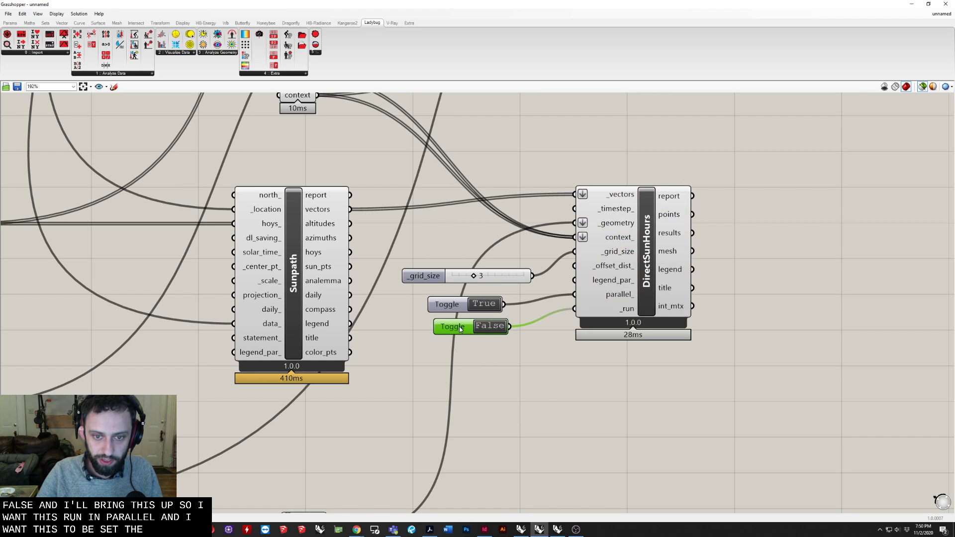
Examine the AnalysisPeriod sliders feeding the Sunpath's hoys_ input and the earlier IncidentRadiation setup
{"action": "scroll", "coordinate": [459, 326], "scroll_direction": "down", "scroll_amount": 3}
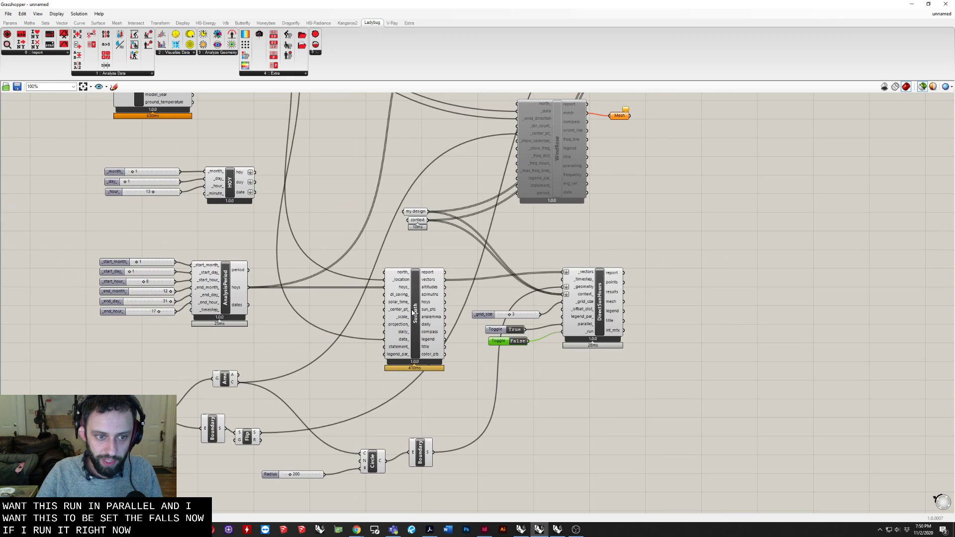
{"action": "left_click", "coordinate": [398, 324]}
{"action": "scroll", "coordinate": [230, 291], "scroll_direction": "up", "scroll_amount": 3}
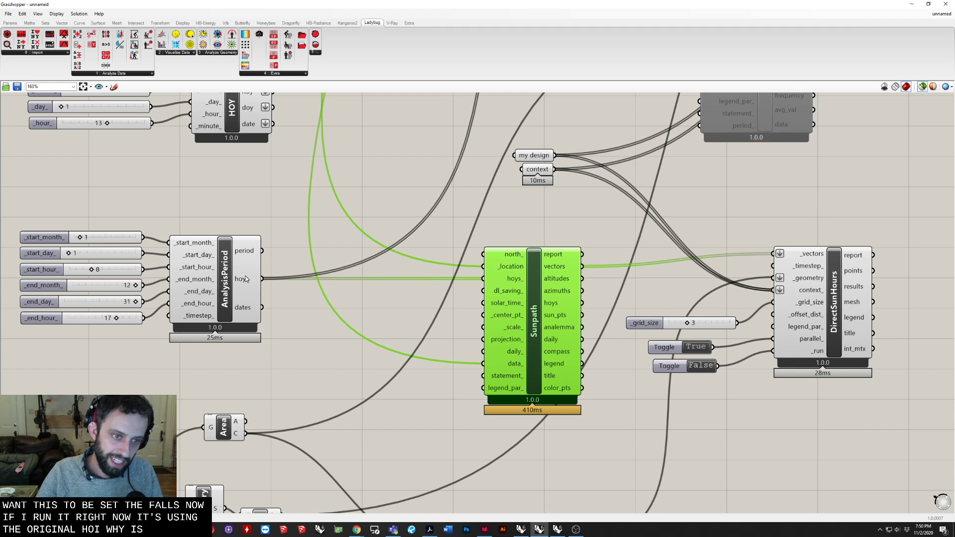
{"action": "right_click_drag", "start_coordinate": [235, 278], "coordinate": [280, 303]}
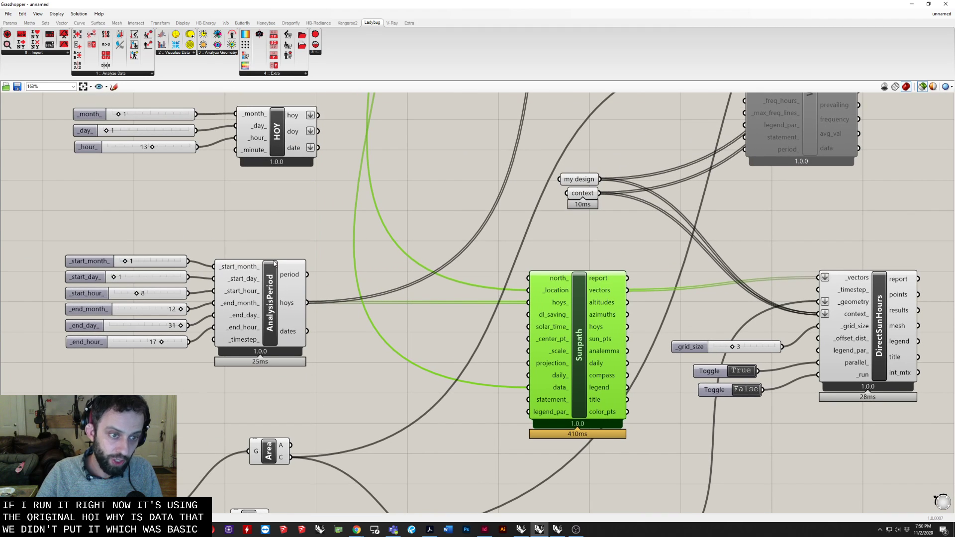
{"action": "scroll", "coordinate": [275, 267], "scroll_direction": "down", "scroll_amount": 4}
{"action": "right_click_drag", "start_coordinate": [274, 267], "coordinate": [264, 348]}
{"action": "scroll", "coordinate": [265, 350], "scroll_direction": "down", "scroll_amount": 3}
{"action": "right_click_drag", "start_coordinate": [341, 311], "coordinate": [324, 331]}
{"action": "scroll", "coordinate": [553, 218], "scroll_direction": "up", "scroll_amount": 4}
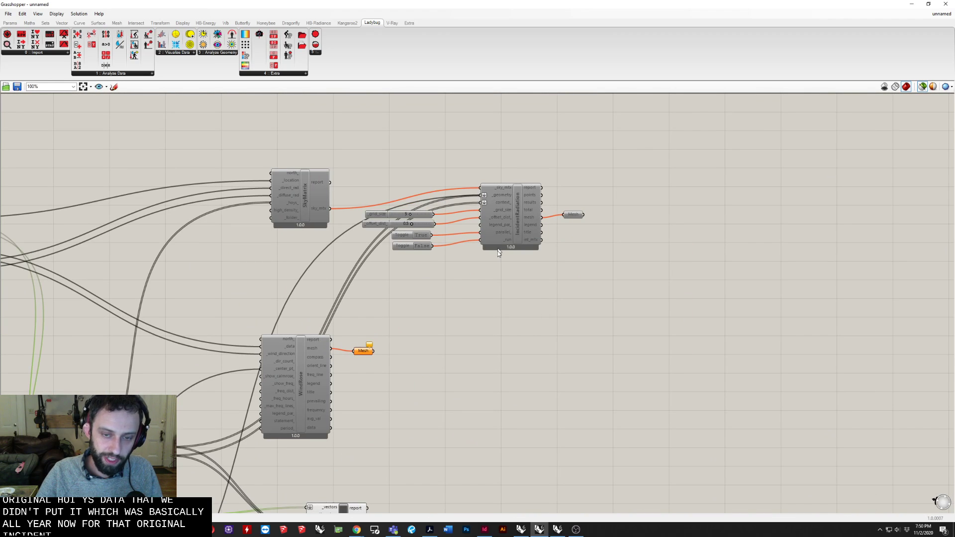
{"action": "right_click_drag", "start_coordinate": [500, 251], "coordinate": [565, 206]}
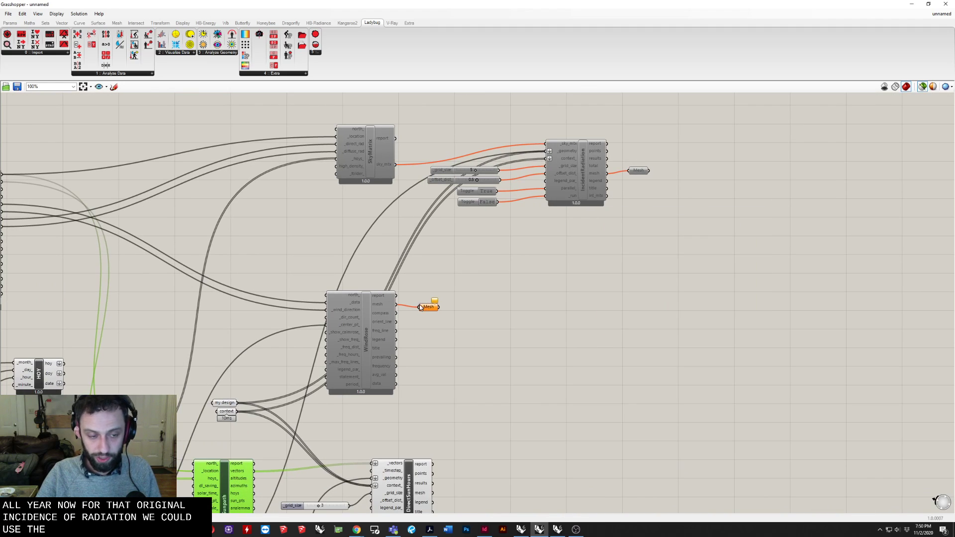
{"action": "right_click_drag", "start_coordinate": [473, 285], "coordinate": [546, 267]}
{"action": "right_click_drag", "start_coordinate": [298, 368], "coordinate": [531, 268]}
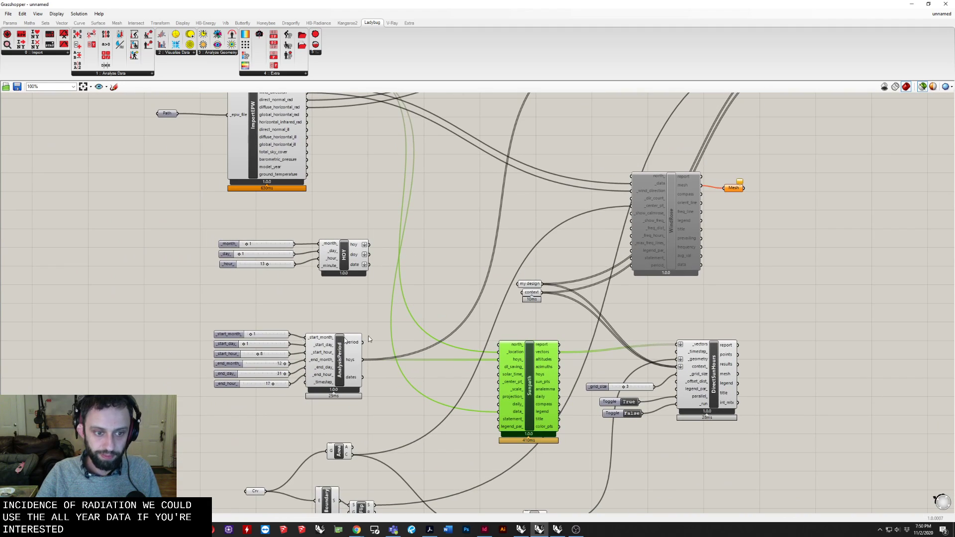
{"action": "scroll", "coordinate": [279, 401], "scroll_direction": "up", "scroll_amount": 3}
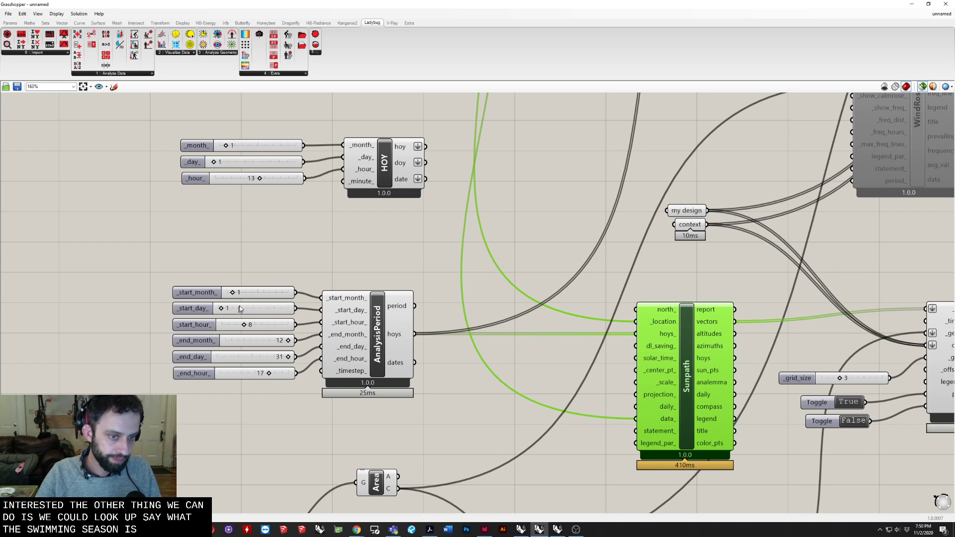
{"action": "scroll", "coordinate": [268, 317], "scroll_direction": "up", "scroll_amount": 3}
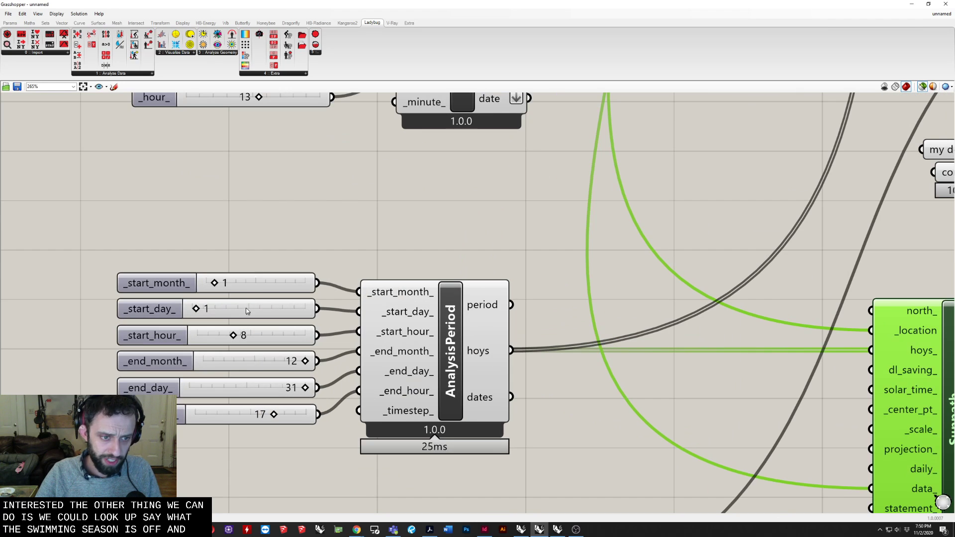
{"action": "double_click", "coordinate": [252, 282]}
{"action": "type", "text": "4"}
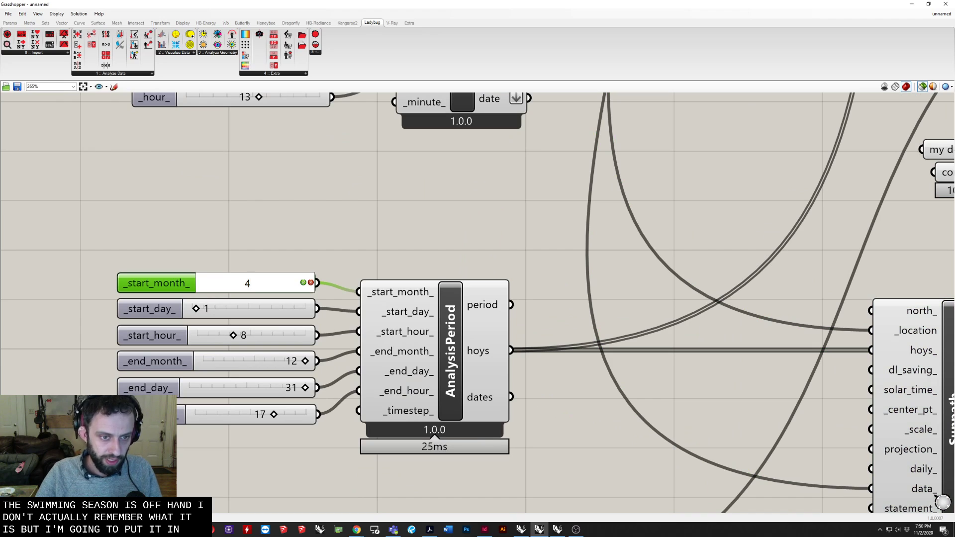
{"action": "left_click", "coordinate": [252, 306]}
{"action": "left_click", "coordinate": [267, 243]}
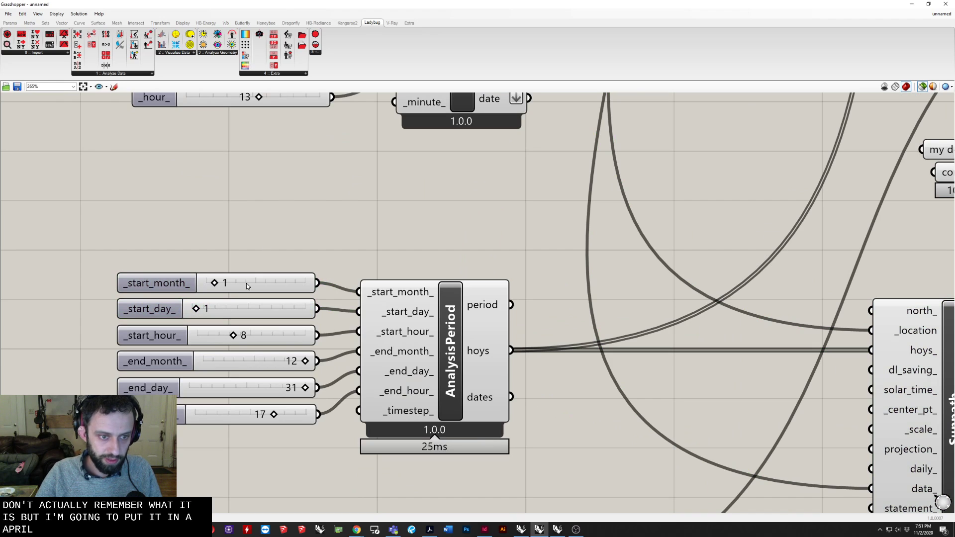
Set the AnalysisPeriod's start month slider to 4 and its end month slider to 9
{"action": "double_click", "coordinate": [246, 282]}
{"action": "type", "text": "4"}
{"action": "key", "text": "Return"}
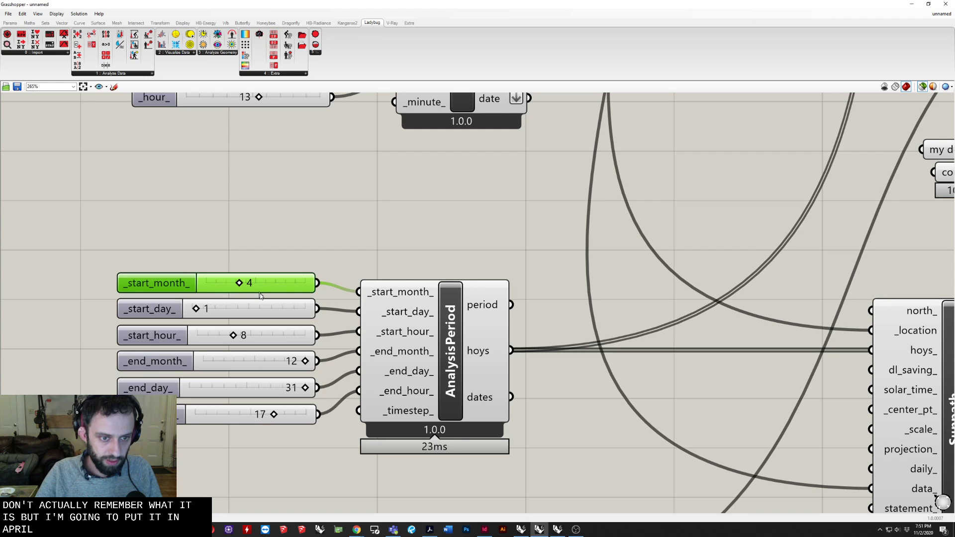
{"action": "double_click", "coordinate": [242, 360]}
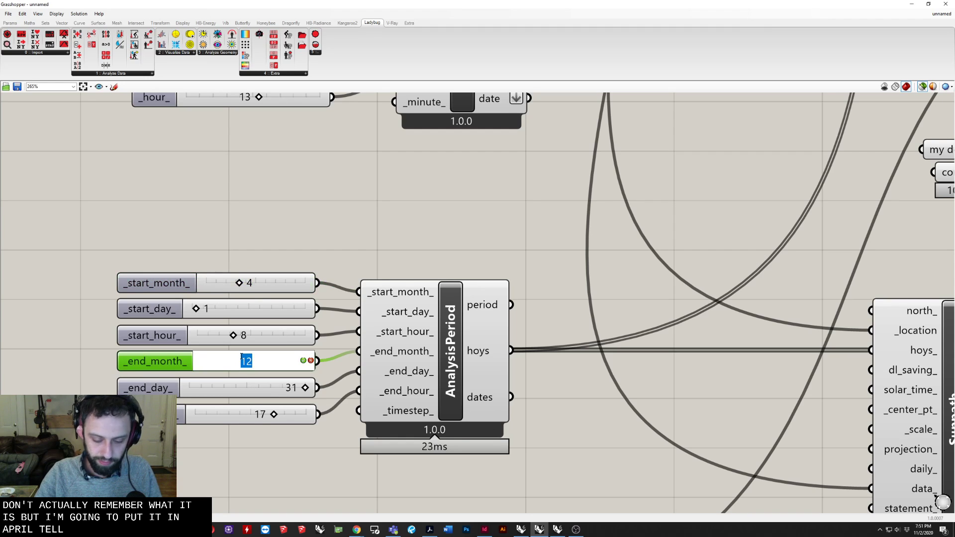
{"action": "key", "text": "Return"}
{"action": "double_click", "coordinate": [279, 362]}
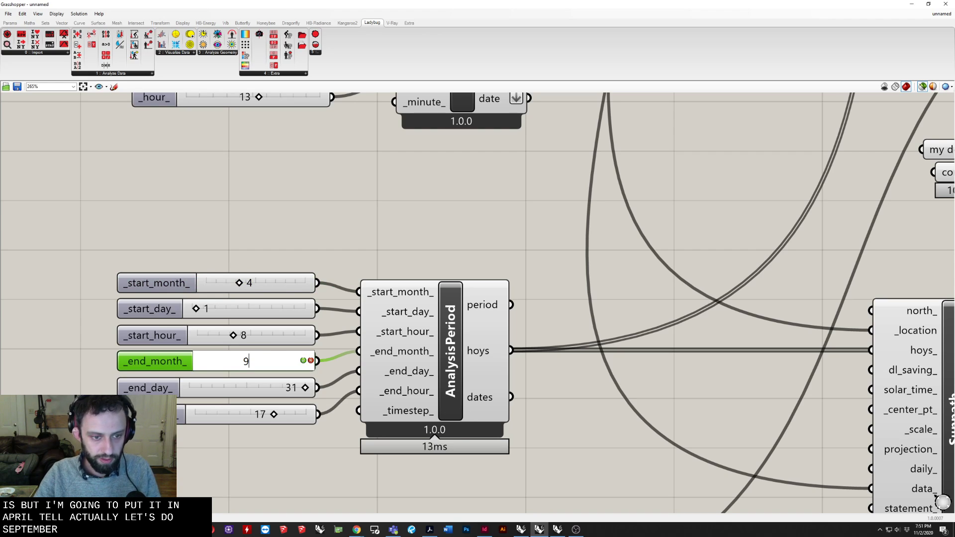
{"action": "type", "text": "9"}
{"action": "key", "text": "Return"}
Review which studies the AnalysisPeriod's hours feed, comparing the Sunpath and DirectSunHours chain with the IncidentRadiation component
{"action": "scroll", "coordinate": [273, 300], "scroll_direction": "down", "scroll_amount": 3}
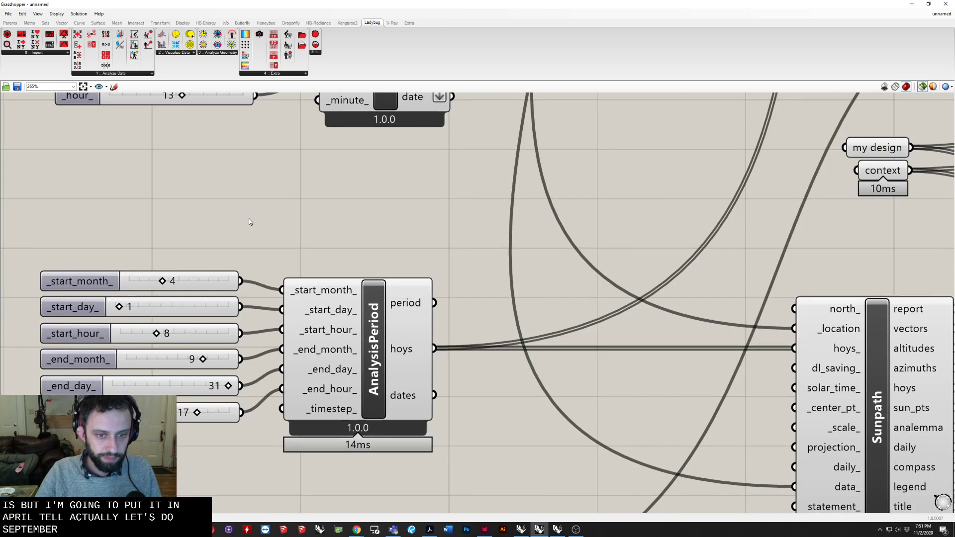
{"action": "left_click", "coordinate": [235, 304]}
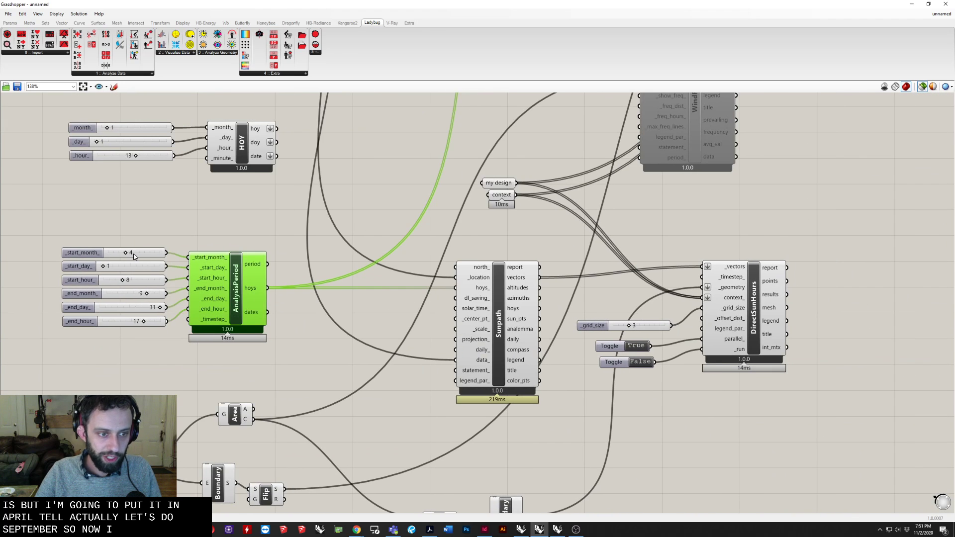
{"action": "right_click_drag", "start_coordinate": [261, 297], "coordinate": [178, 316]}
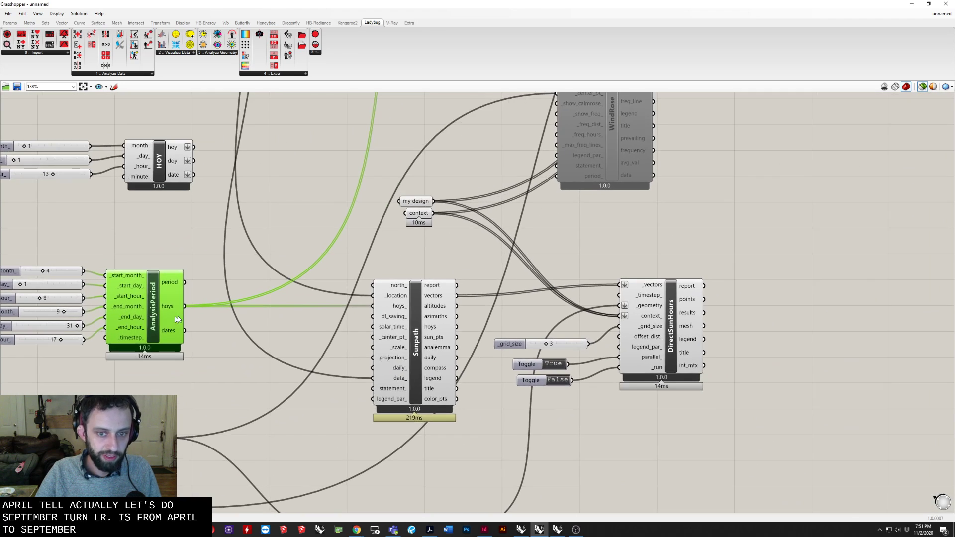
{"action": "scroll", "coordinate": [204, 306], "scroll_direction": "down", "scroll_amount": 3}
{"action": "right_click_drag", "start_coordinate": [207, 344], "coordinate": [214, 417]}
{"action": "left_click", "coordinate": [575, 157]}
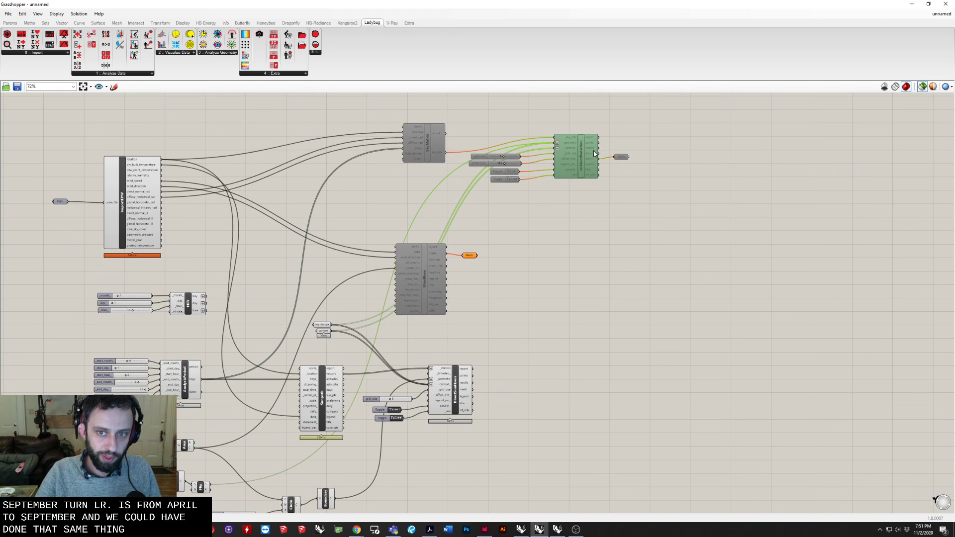
{"action": "mouse_move", "coordinate": [577, 175]}
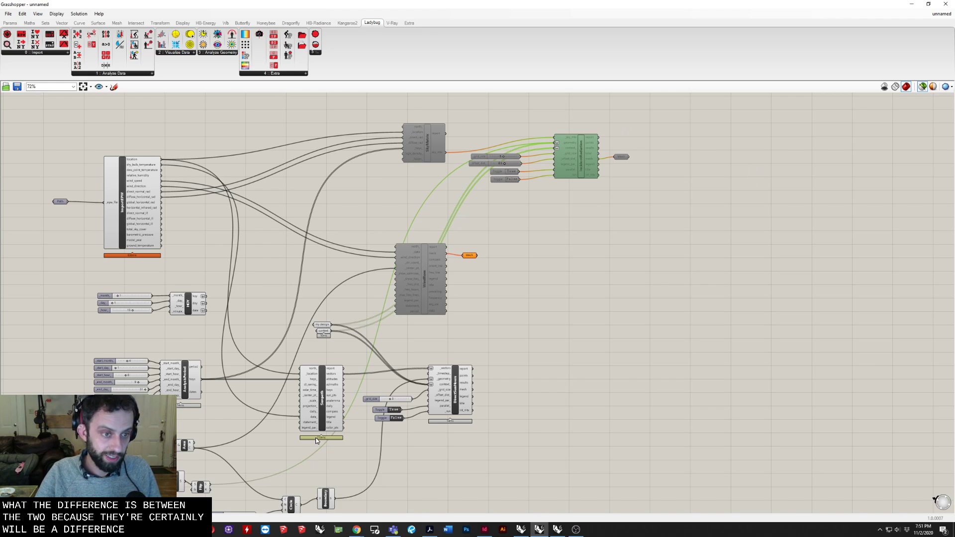
{"action": "right_click_drag", "start_coordinate": [315, 400], "coordinate": [383, 356]}
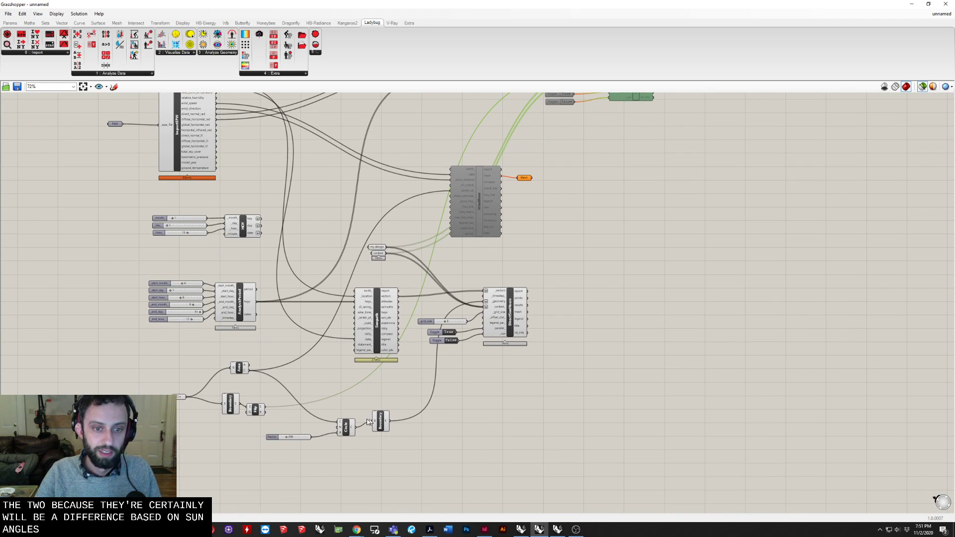
{"action": "right_click_drag", "start_coordinate": [368, 422], "coordinate": [337, 396]}
{"action": "right_click_drag", "start_coordinate": [327, 362], "coordinate": [329, 427]}
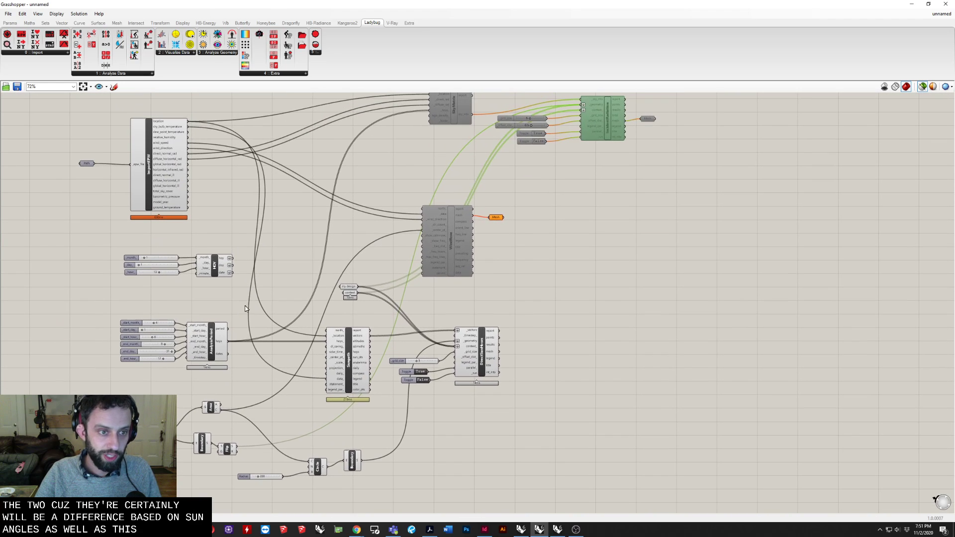
Move the AnalysisPeriod component together with its six input sliders further left of the Sunpath
{"action": "left_click_drag", "start_coordinate": [200, 305], "coordinate": [120, 368]}
{"action": "left_click_drag", "start_coordinate": [196, 341], "coordinate": [172, 328]}
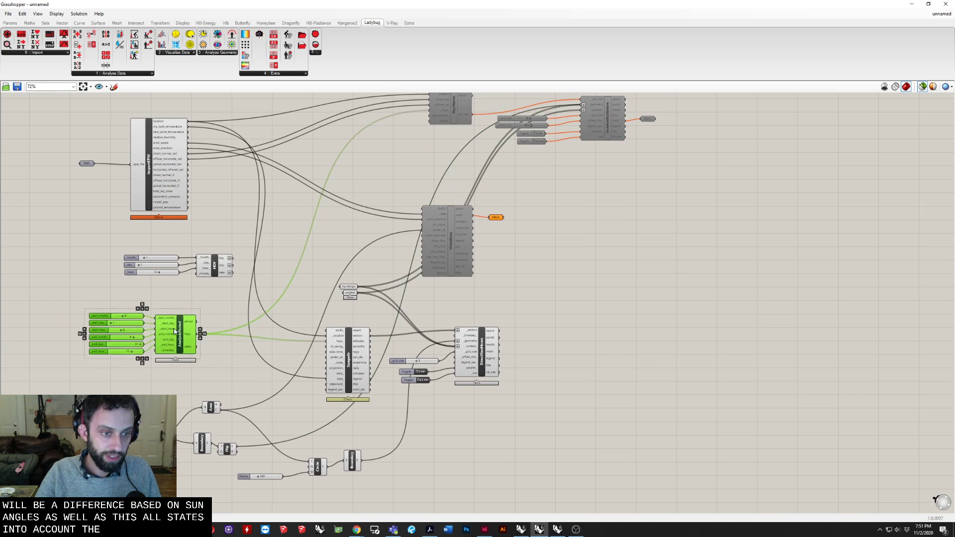
{"action": "right_click_drag", "start_coordinate": [245, 401], "coordinate": [231, 380]}
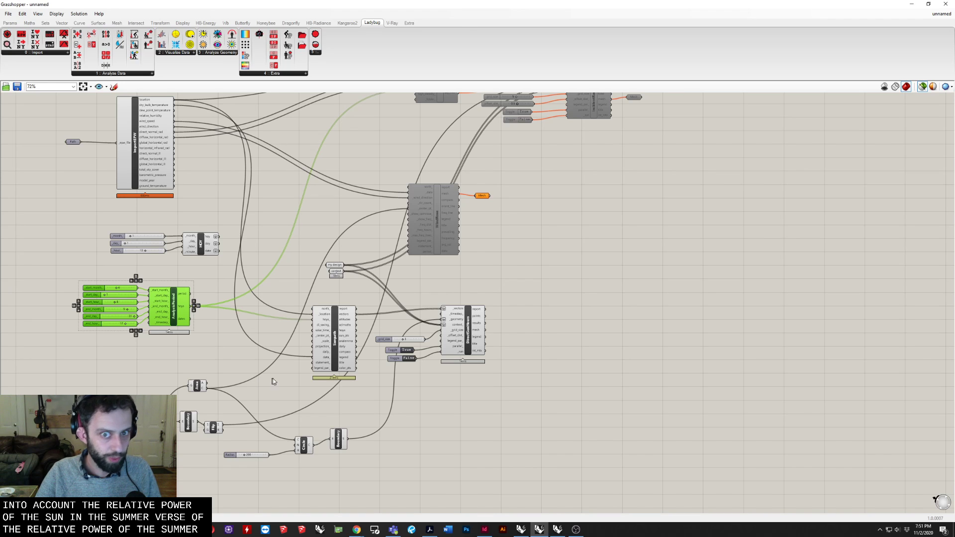
{"action": "right_click_drag", "start_coordinate": [325, 383], "coordinate": [324, 363]}
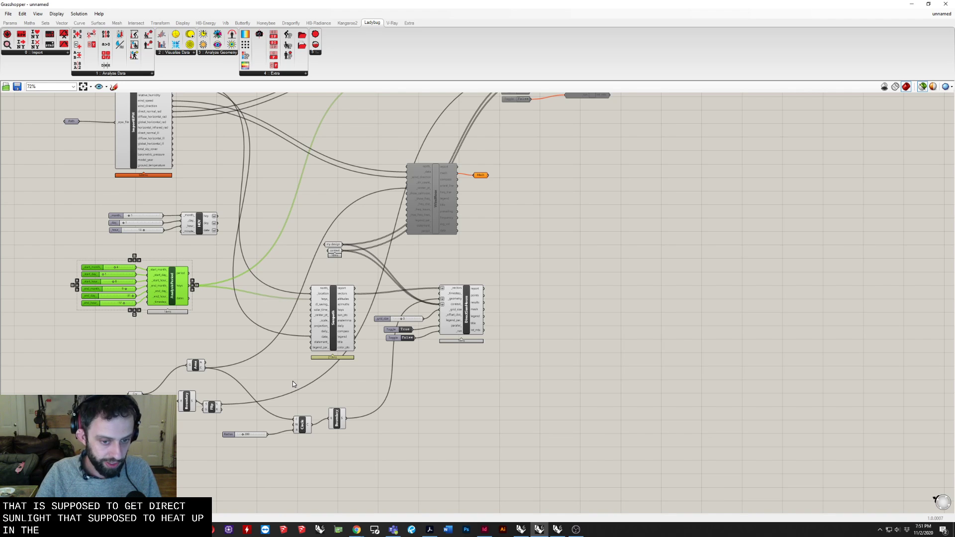
Move the HOY component together with its month, day and hour sliders directly beneath the AnalysisPeriod component
{"action": "scroll", "coordinate": [318, 395], "scroll_direction": "up", "scroll_amount": 2}
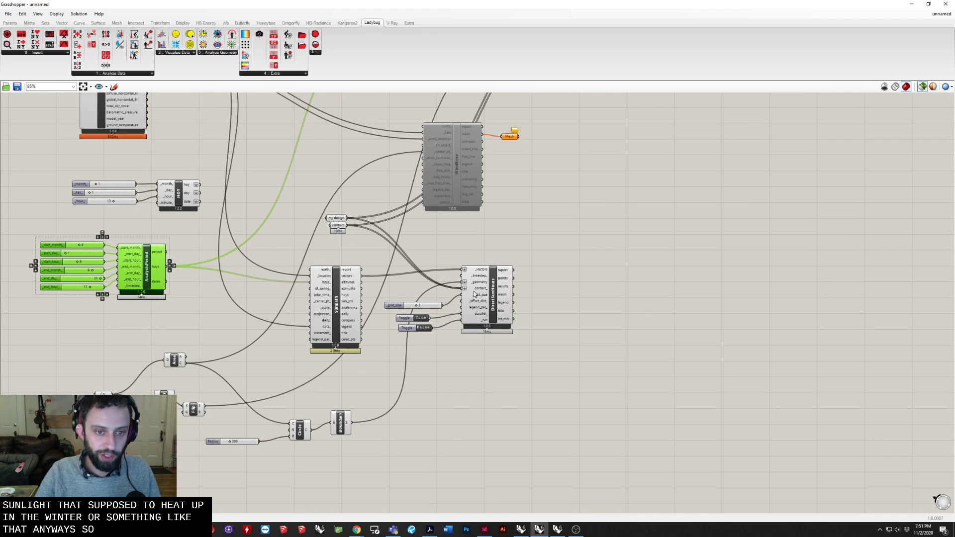
{"action": "right_click_drag", "start_coordinate": [203, 242], "coordinate": [205, 258]}
{"action": "left_click_drag", "start_coordinate": [178, 183], "coordinate": [86, 230]}
{"action": "scroll", "coordinate": [176, 204], "scroll_direction": "up", "scroll_amount": 3}
{"action": "left_click_drag", "start_coordinate": [186, 211], "coordinate": [184, 469]}
{"action": "right_click_drag", "start_coordinate": [66, 507], "coordinate": [188, 339]}
{"action": "left_click_drag", "start_coordinate": [262, 308], "coordinate": [246, 303]}
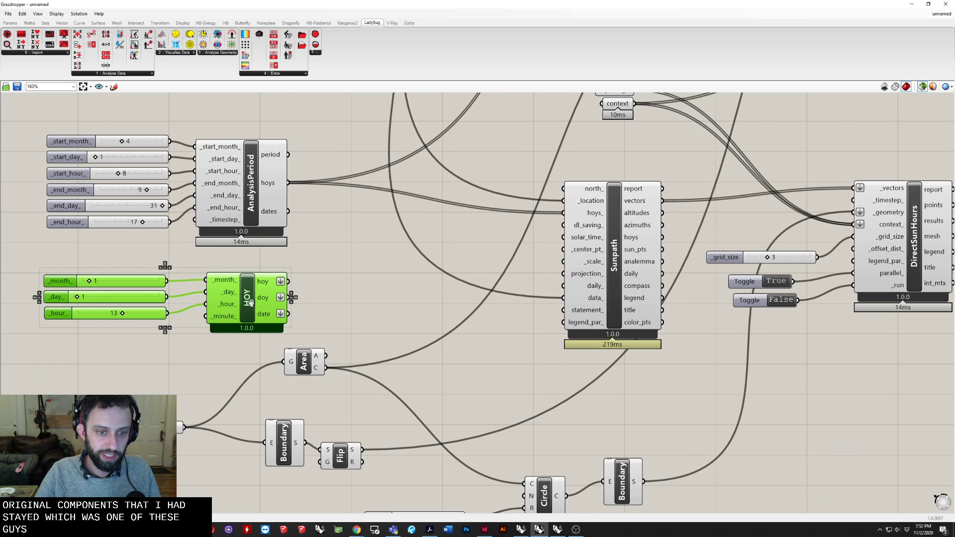
Move the Area, Boundary and Flip components further down and away from the HOY component
{"action": "right_click_drag", "start_coordinate": [319, 355], "coordinate": [329, 285]}
{"action": "left_click_drag", "start_coordinate": [340, 276], "coordinate": [172, 429]}
{"action": "left_click_drag", "start_coordinate": [351, 385], "coordinate": [284, 453]}
{"action": "left_click", "coordinate": [154, 188]}
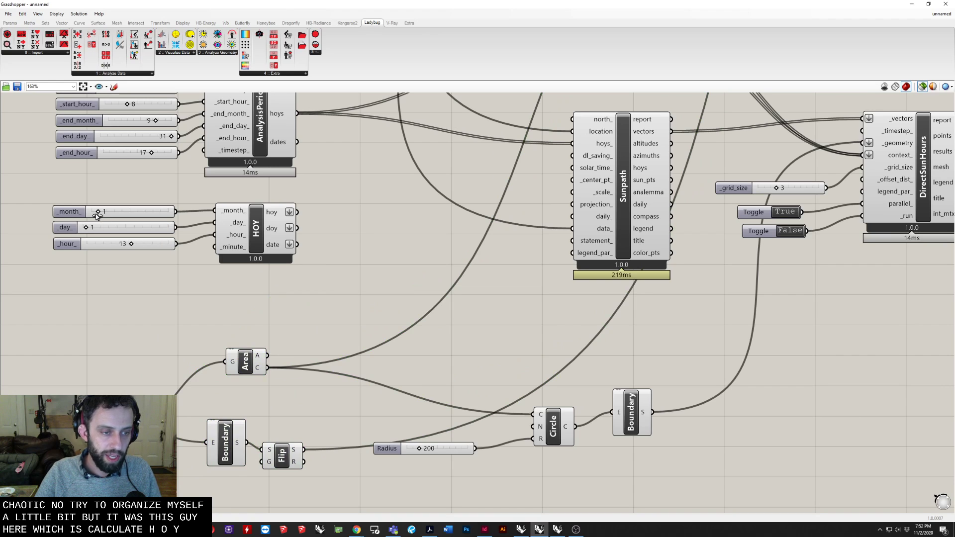
Set the HOY sliders to month 6, day 20 and hour 9, and connect the hoy output to Sunpath's hoys_ input
{"action": "left_click_drag", "start_coordinate": [98, 212], "coordinate": [129, 212]}
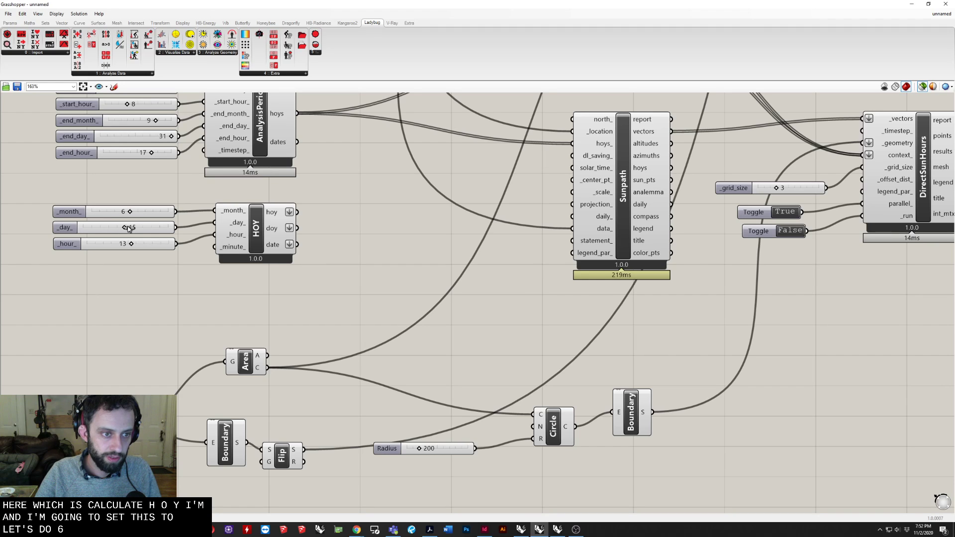
{"action": "left_click_drag", "start_coordinate": [137, 231], "coordinate": [115, 246]}
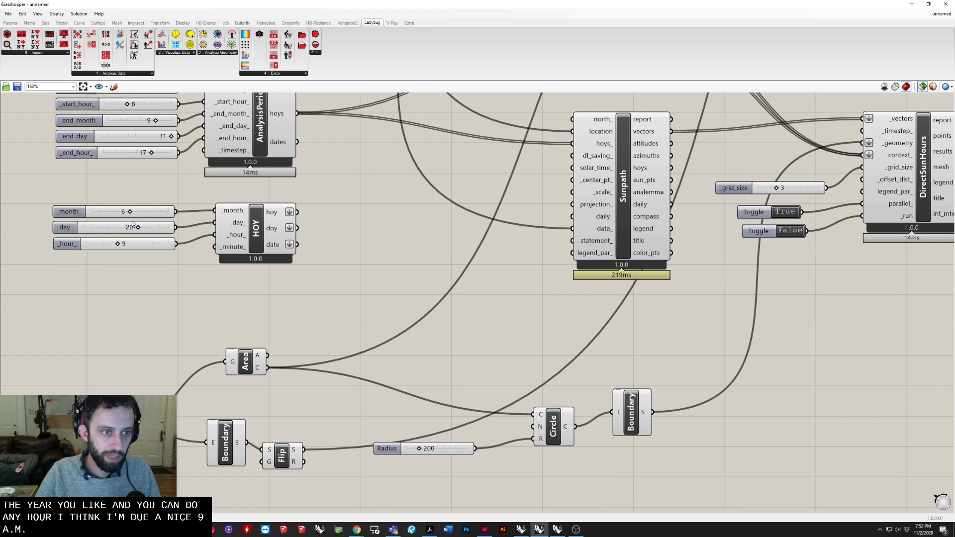
{"action": "scroll", "coordinate": [166, 262], "scroll_direction": "down", "scroll_amount": 3}
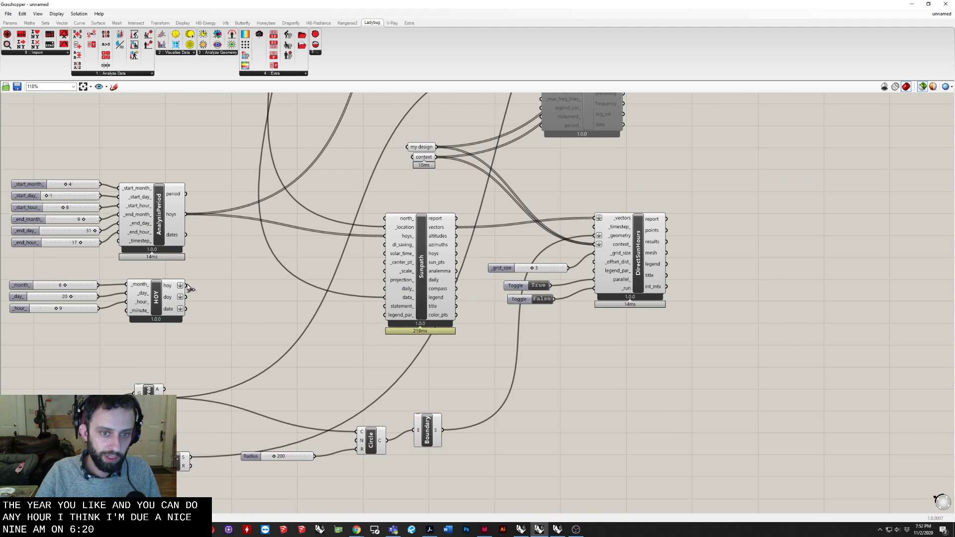
{"action": "left_click_drag", "start_coordinate": [187, 285], "coordinate": [386, 236]}
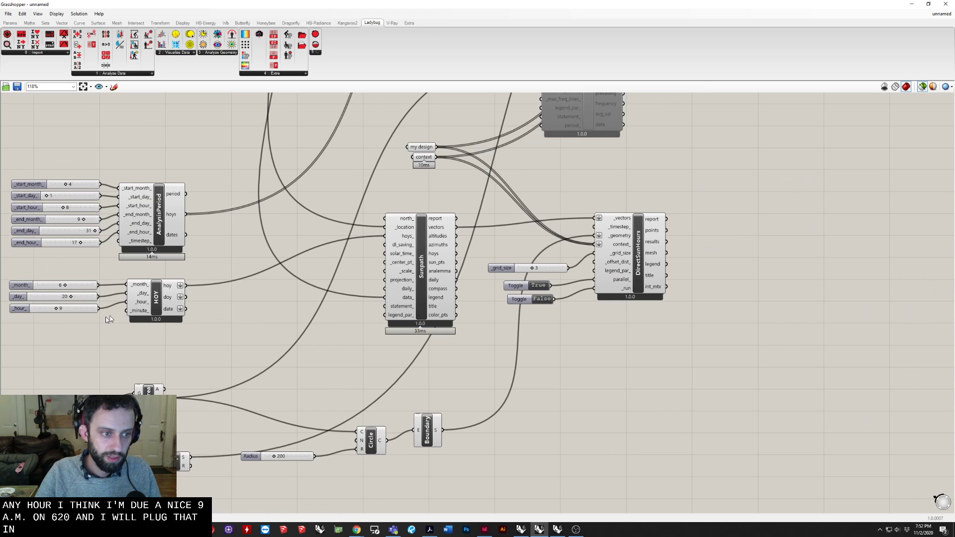
Set the HOY component's hour slider to 7
{"action": "scroll", "coordinate": [109, 318], "scroll_direction": "up", "scroll_amount": 4}
{"action": "left_click", "coordinate": [166, 288]}
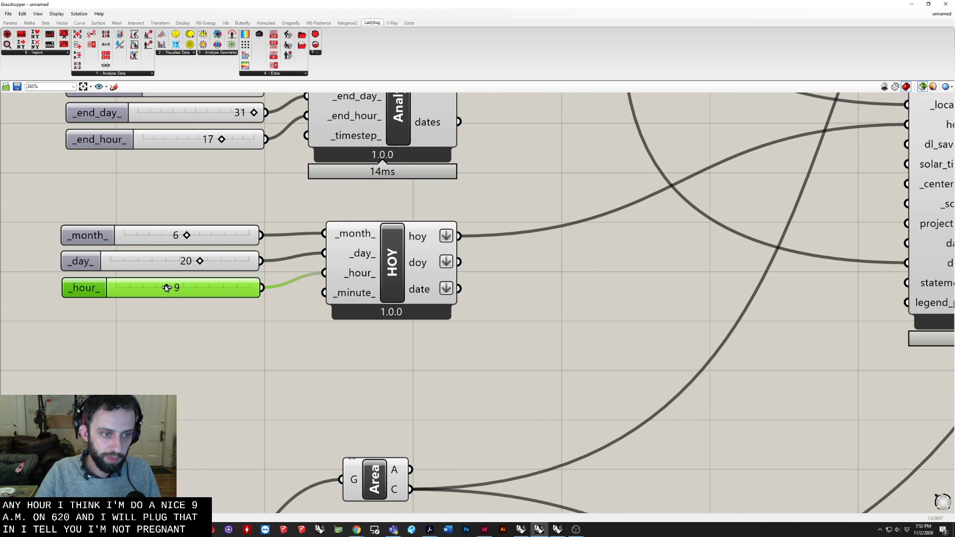
{"action": "left_click_drag", "start_coordinate": [166, 287], "coordinate": [154, 287]}
{"action": "left_click", "coordinate": [287, 372]}
{"action": "scroll", "coordinate": [288, 372], "scroll_direction": "down", "scroll_amount": 3}
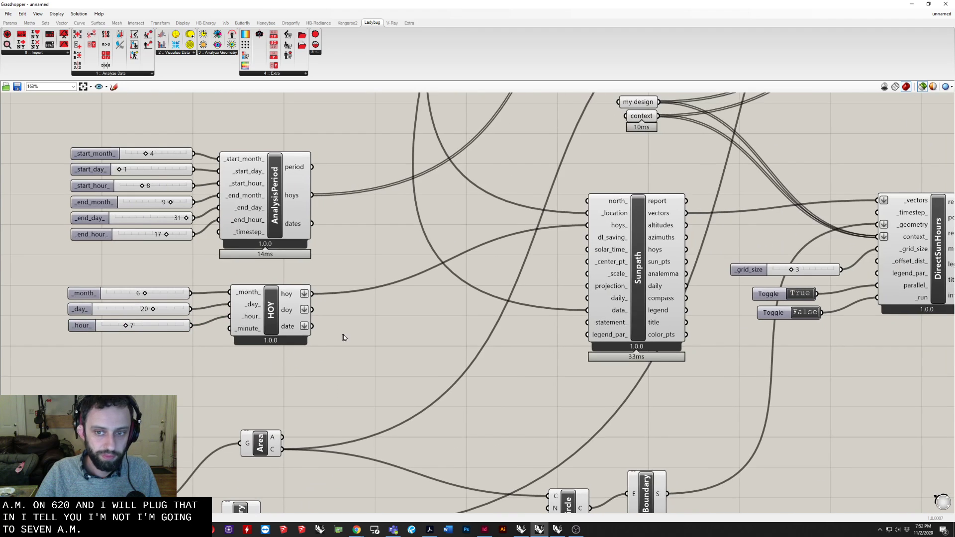
Set DirectSunHours' _run toggle to True and examine the resulting sun-hours mesh on the circular ground in Rhino
{"action": "scroll", "coordinate": [343, 337], "scroll_direction": "down", "scroll_amount": 3}
{"action": "scroll", "coordinate": [537, 283], "scroll_direction": "up", "scroll_amount": 3}
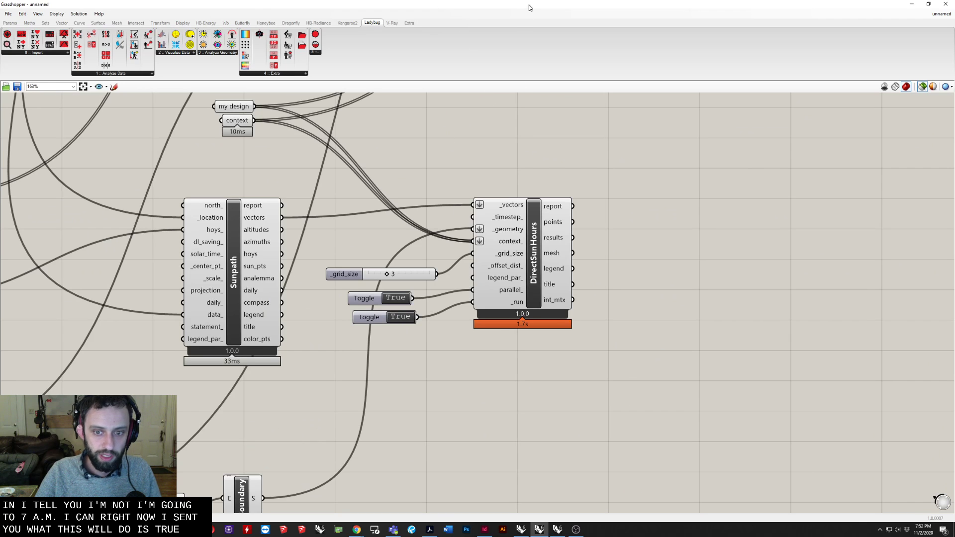
{"action": "key", "text": "alt+Tab"}
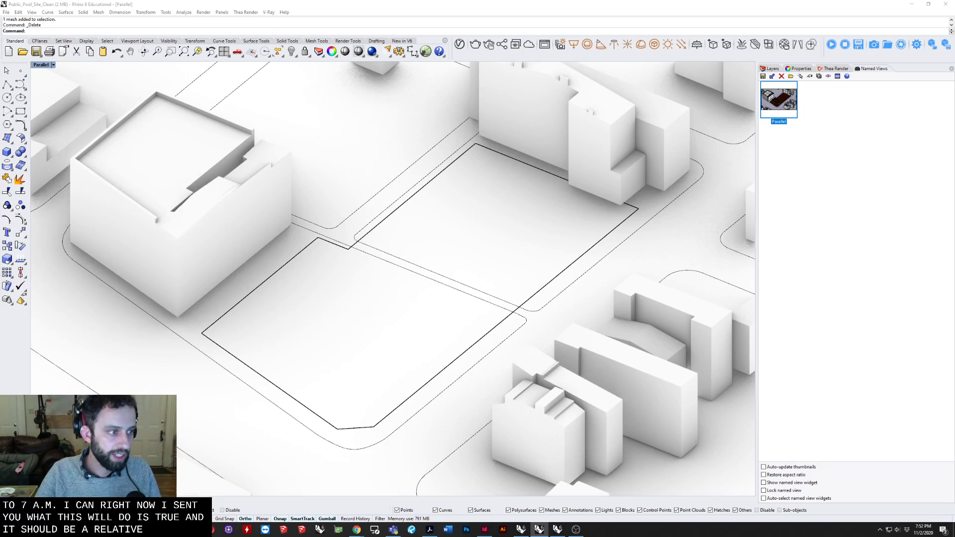
{"action": "scroll", "coordinate": [348, 321], "scroll_direction": "down", "scroll_amount": 4}
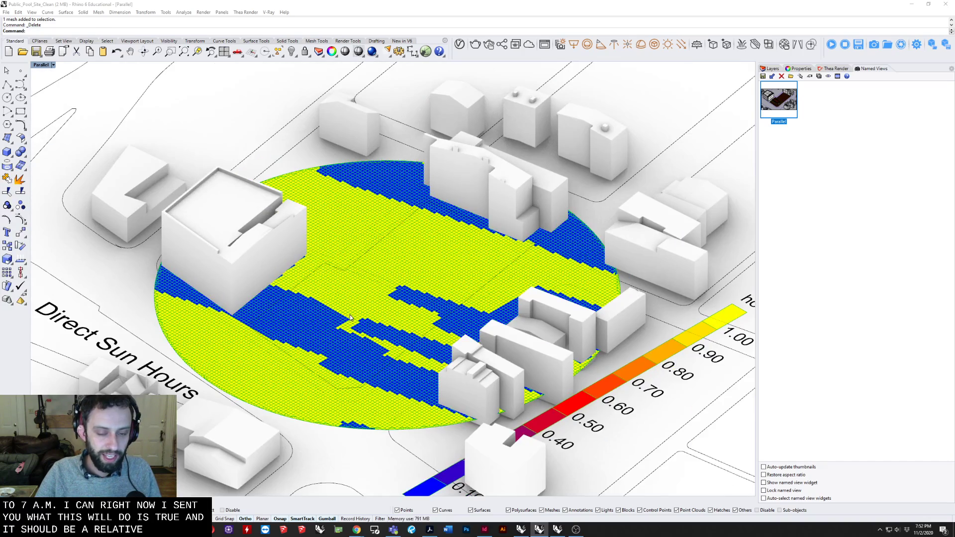
{"action": "right_click_drag", "start_coordinate": [335, 326], "coordinate": [370, 383]}
{"action": "scroll", "coordinate": [369, 383], "scroll_direction": "down", "scroll_amount": 5}
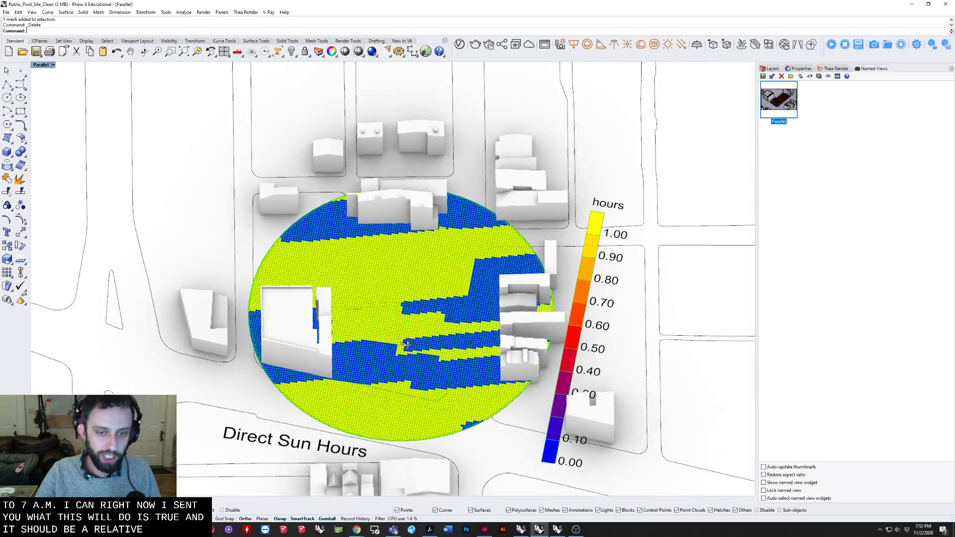
{"action": "mouse_move", "coordinate": [431, 382]}
{"action": "right_mouse_down", "text": "shift"}
{"action": "mouse_move", "coordinate": [437, 354]}
{"action": "mouse_move", "coordinate": [428, 383]}
{"action": "mouse_move", "coordinate": [441, 398]}
{"action": "right_mouse_up", "text": "shift"}
{"action": "scroll", "coordinate": [428, 383], "scroll_direction": "up", "scroll_amount": 4}
{"action": "scroll", "coordinate": [440, 398], "scroll_direction": "down", "scroll_amount": 3}
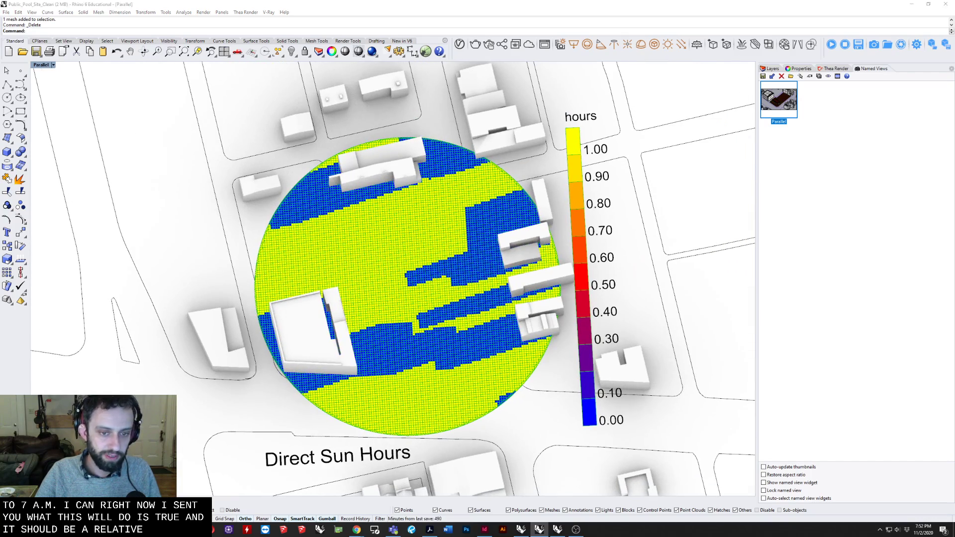
{"action": "scroll", "coordinate": [106, 314], "scroll_direction": "down", "scroll_amount": 2}
{"action": "right_click_drag", "start_coordinate": [401, 300], "coordinate": [382, 307]}
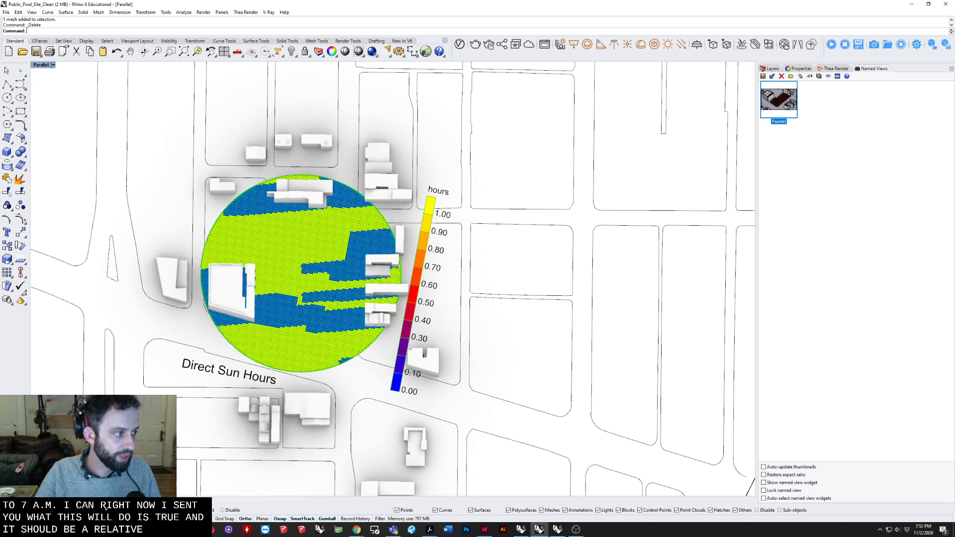
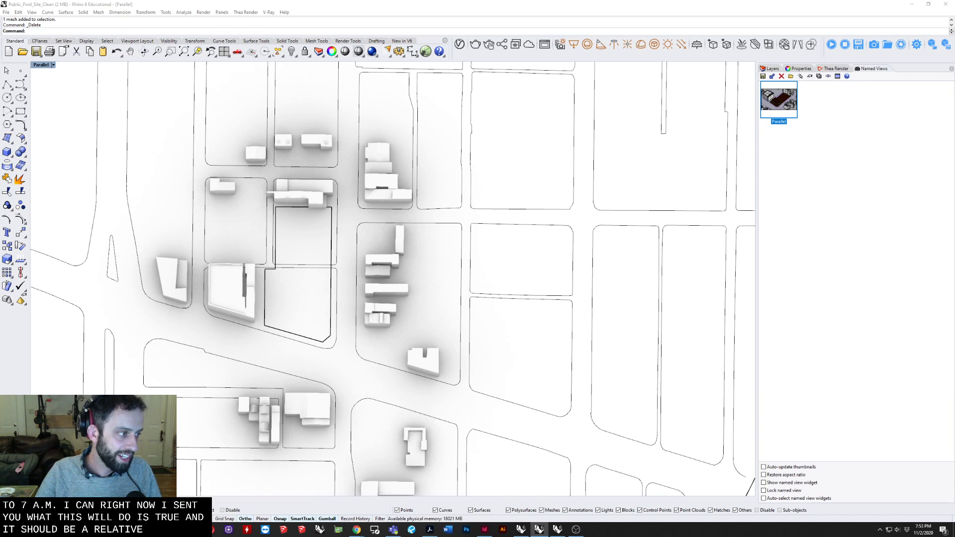
Arrange the windows side by side, with Rhino filling one half of the screen and Grasshopper resized to fit the other half
{"action": "left_click_drag", "start_coordinate": [398, 536], "coordinate": [345, 39]}
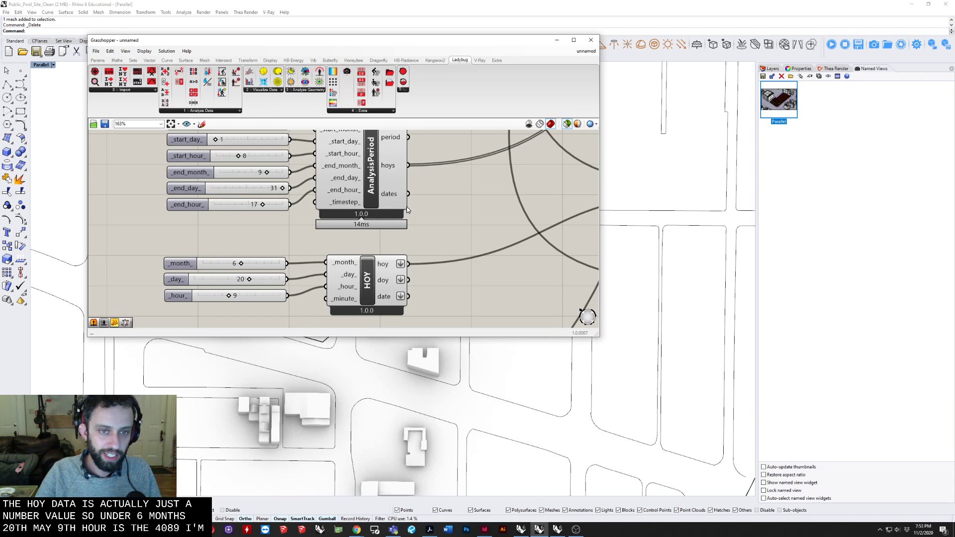
{"action": "scroll", "coordinate": [415, 214], "scroll_direction": "up", "scroll_amount": 1}
{"action": "scroll", "coordinate": [415, 217], "scroll_direction": "down", "scroll_amount": 5}
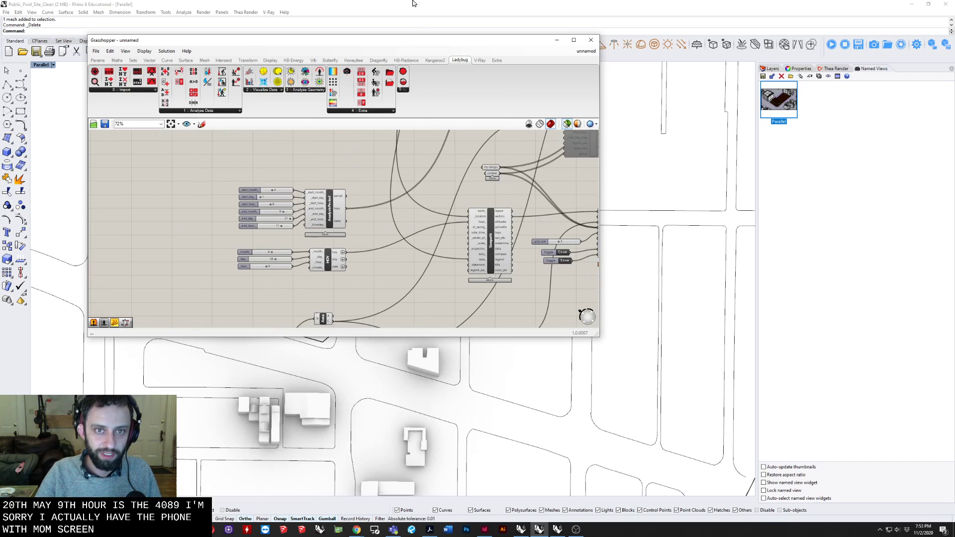
{"action": "left_click", "coordinate": [509, 20]}
{"action": "key", "text": "super+Down"}
{"action": "key", "text": "super+Right"}
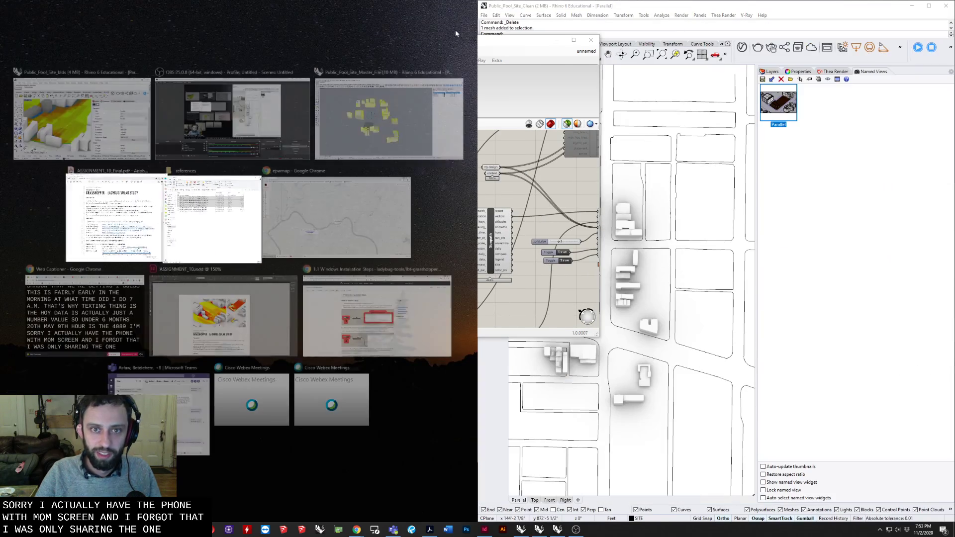
{"action": "left_click", "coordinate": [344, 3]}
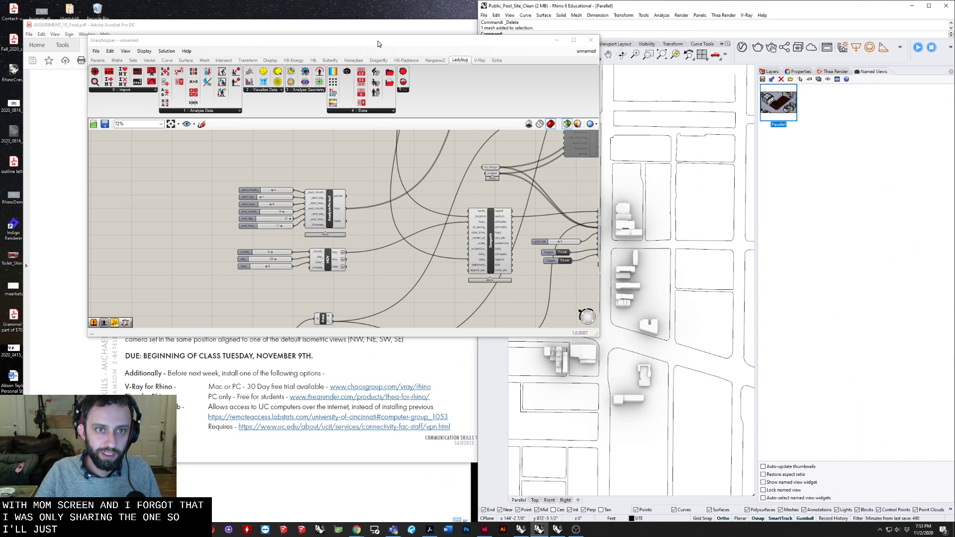
{"action": "left_click_drag", "start_coordinate": [377, 40], "coordinate": [320, 58]}
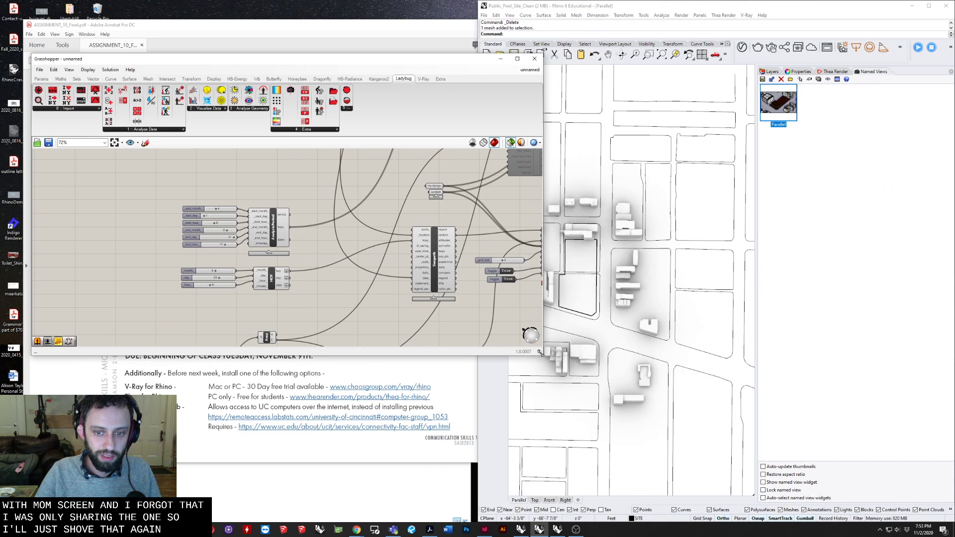
{"action": "left_click_drag", "start_coordinate": [540, 352], "coordinate": [443, 507]}
Examine the HOY component with its sliders, read its hoy output value and trace its connection to Sunpath
{"action": "scroll", "coordinate": [329, 334], "scroll_direction": "up", "scroll_amount": 4}
{"action": "right_click_drag", "start_coordinate": [314, 279], "coordinate": [307, 357]}
{"action": "right_click_drag", "start_coordinate": [162, 301], "coordinate": [212, 292]}
{"action": "left_click_drag", "start_coordinate": [274, 269], "coordinate": [149, 358]}
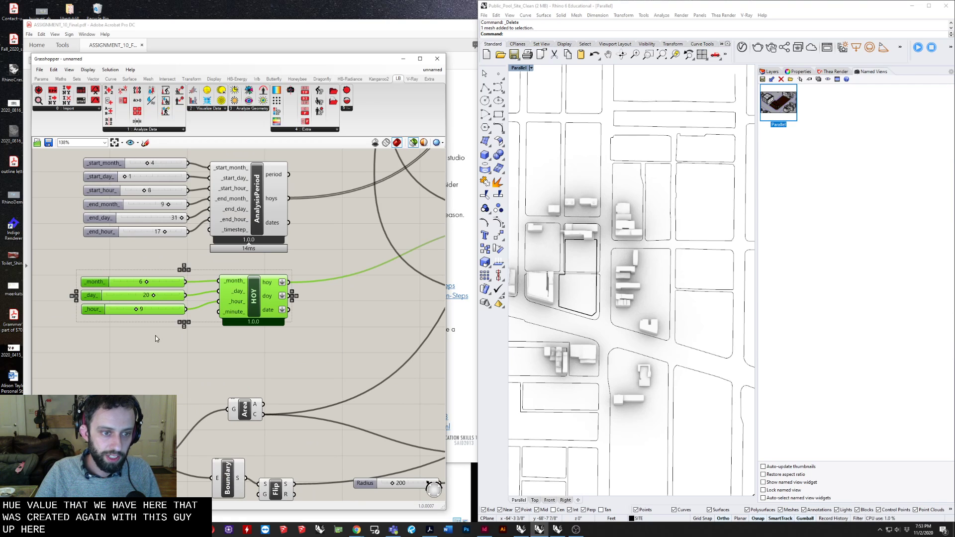
{"action": "left_click", "coordinate": [182, 359]}
{"action": "scroll", "coordinate": [245, 282], "scroll_direction": "up", "scroll_amount": 2}
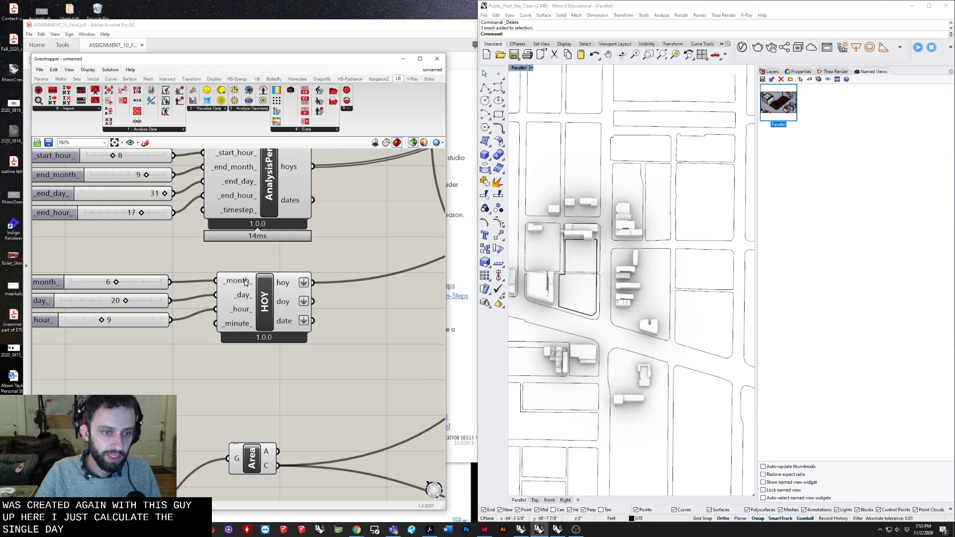
{"action": "mouse_move", "coordinate": [286, 283]}
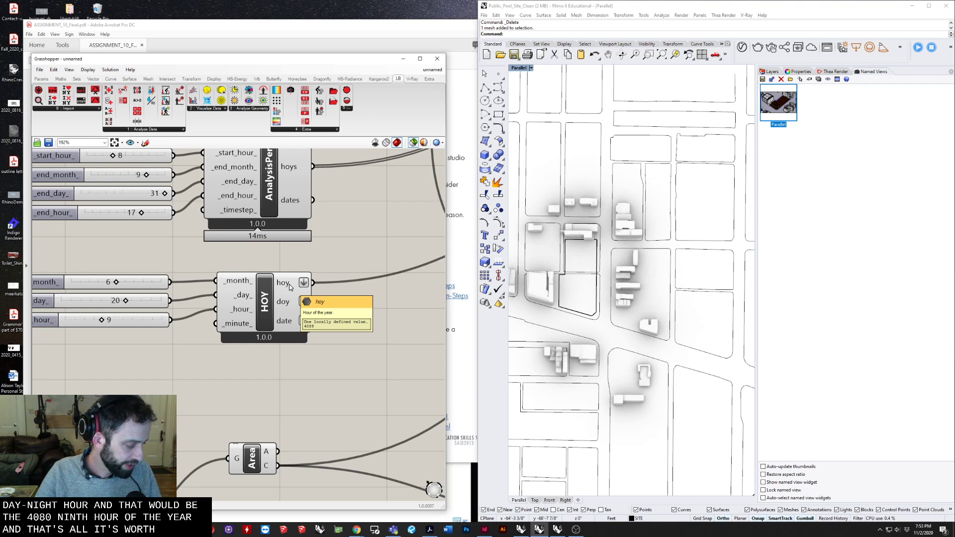
{"action": "right_click_drag", "start_coordinate": [348, 307], "coordinate": [258, 297]}
{"action": "scroll", "coordinate": [302, 308], "scroll_direction": "down", "scroll_amount": 3}
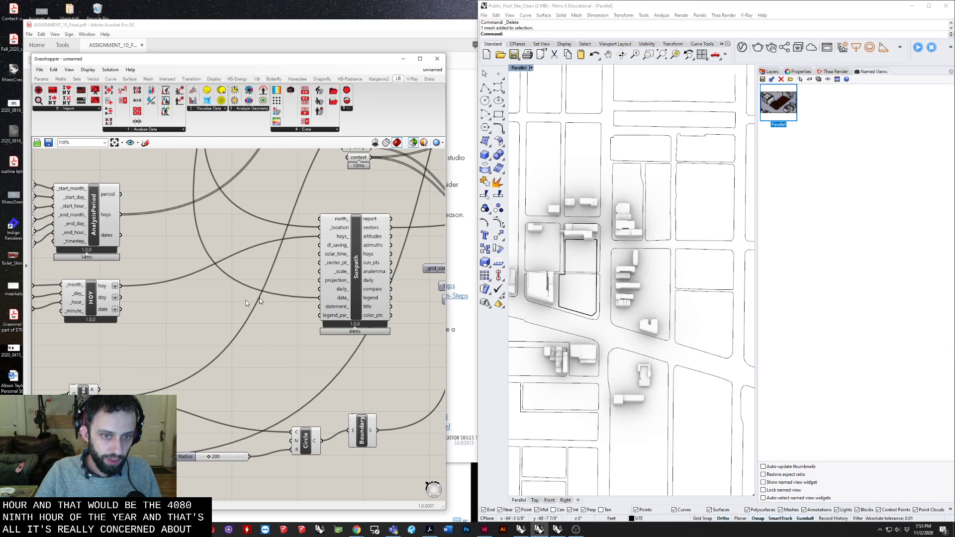
{"action": "right_click_drag", "start_coordinate": [210, 322], "coordinate": [223, 330]}
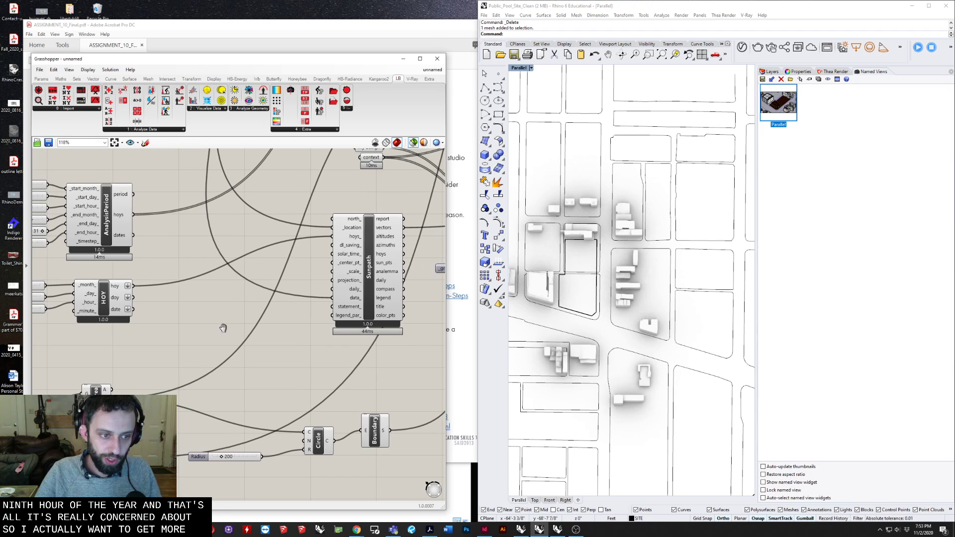
Move the AnalysisPeriod component together with its six sliders further above the HOY component
{"action": "right_click_drag", "start_coordinate": [163, 344], "coordinate": [200, 346]}
{"action": "scroll", "coordinate": [130, 263], "scroll_direction": "up", "scroll_amount": 1}
{"action": "left_click", "coordinate": [147, 234]}
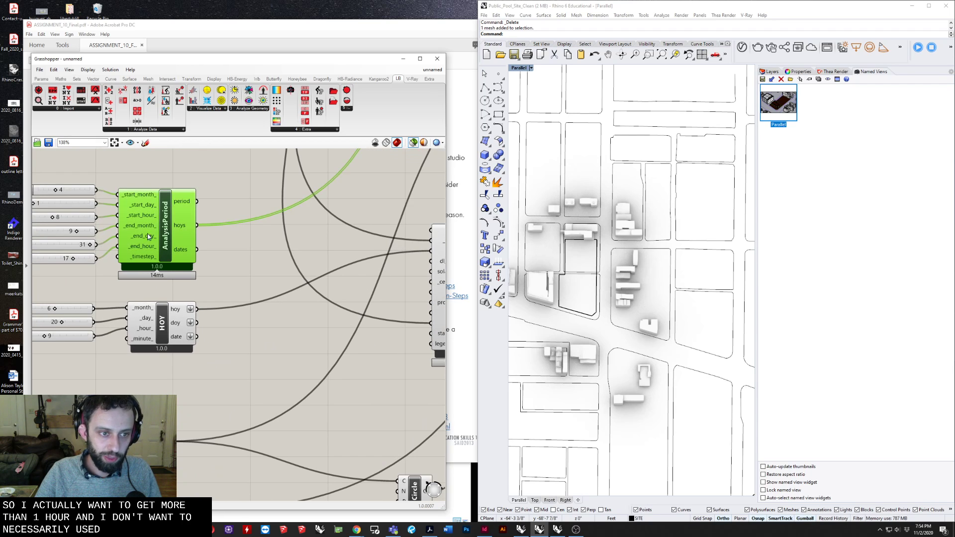
{"action": "right_click_drag", "start_coordinate": [150, 184], "coordinate": [211, 220]}
{"action": "left_click_drag", "start_coordinate": [191, 205], "coordinate": [49, 331]}
{"action": "left_click_drag", "start_coordinate": [207, 263], "coordinate": [192, 180]}
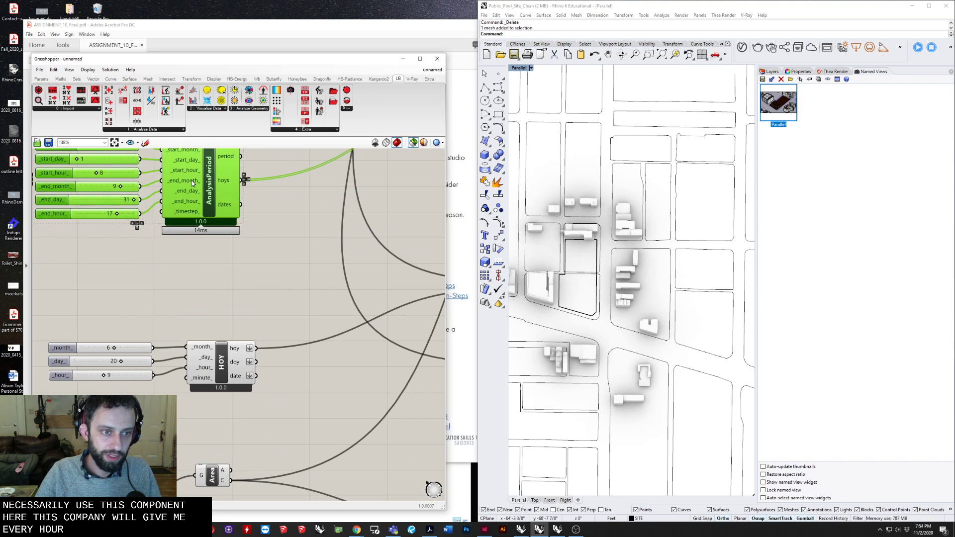
{"action": "right_click_drag", "start_coordinate": [192, 180], "coordinate": [198, 241]}
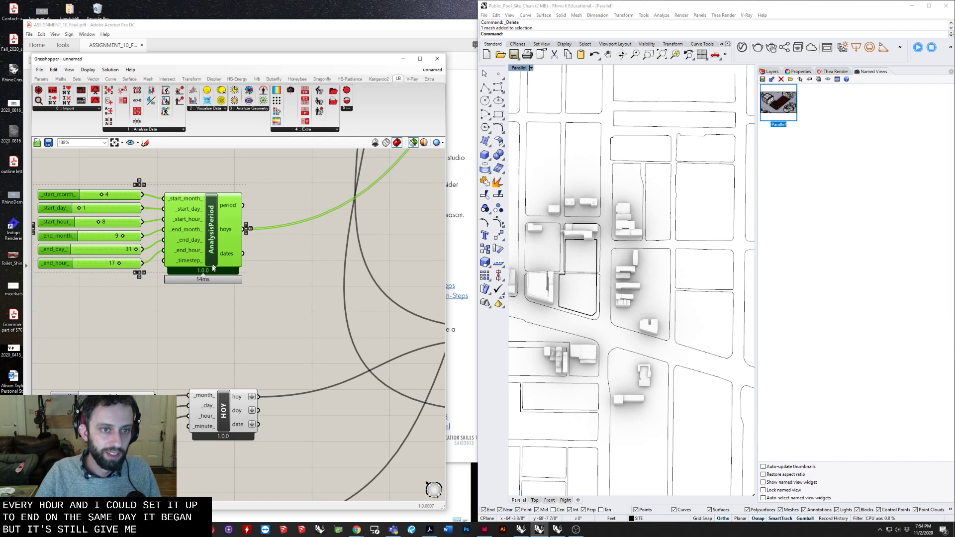
{"action": "left_click", "coordinate": [211, 319]}
Add a Series component just below and beside the HOY component, between it and the Sunpath
{"action": "right_click_drag", "start_coordinate": [239, 344], "coordinate": [220, 273]}
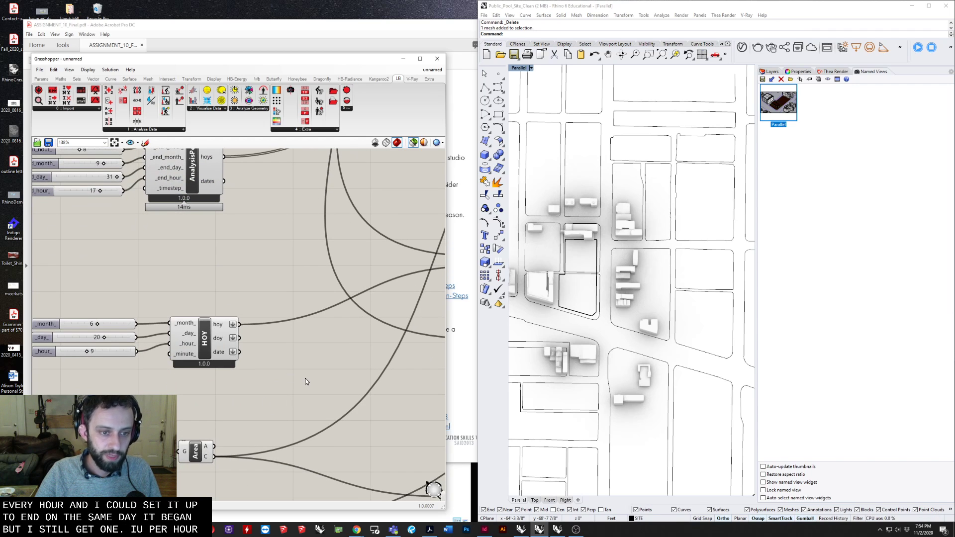
{"action": "right_click_drag", "start_coordinate": [275, 386], "coordinate": [189, 368]}
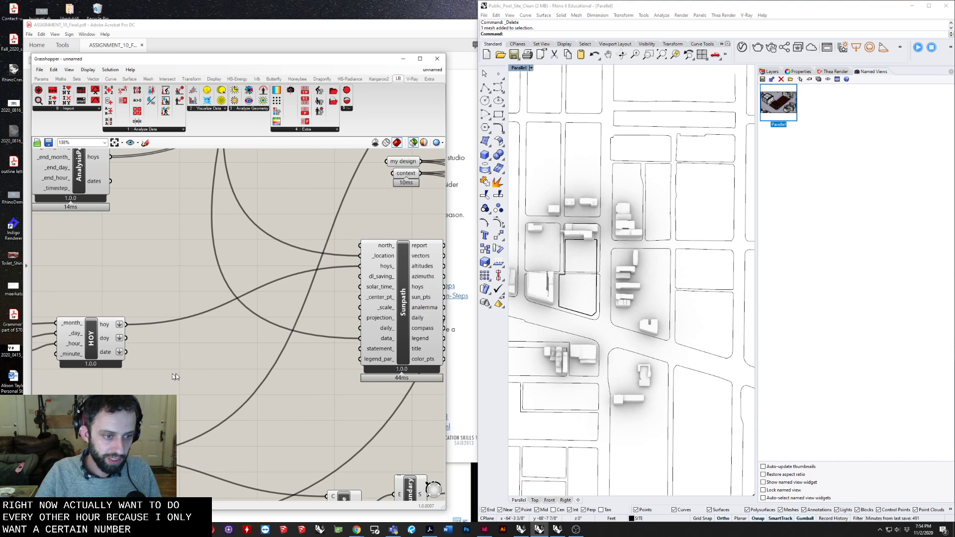
{"action": "double_click", "coordinate": [174, 375]}
{"action": "type", "text": "s"}
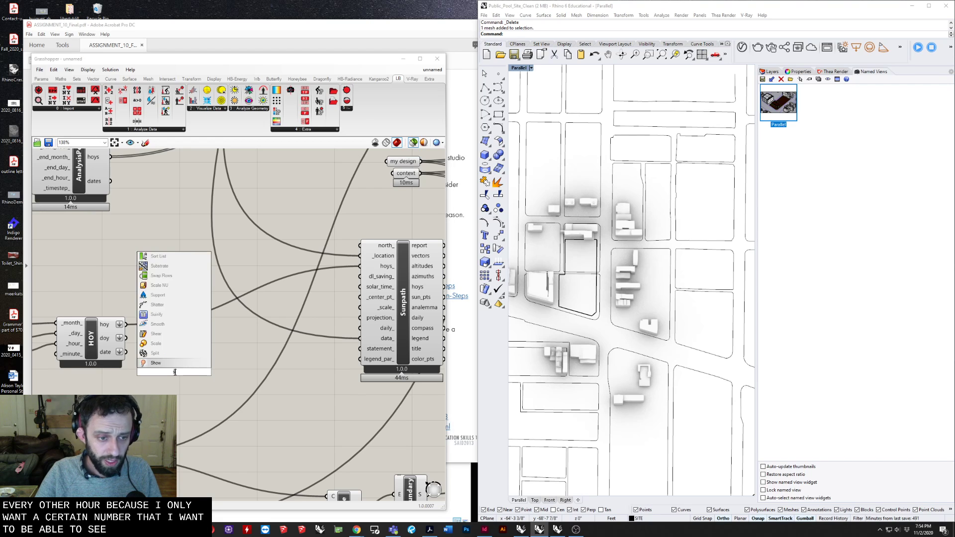
{"action": "type", "text": "erie"}
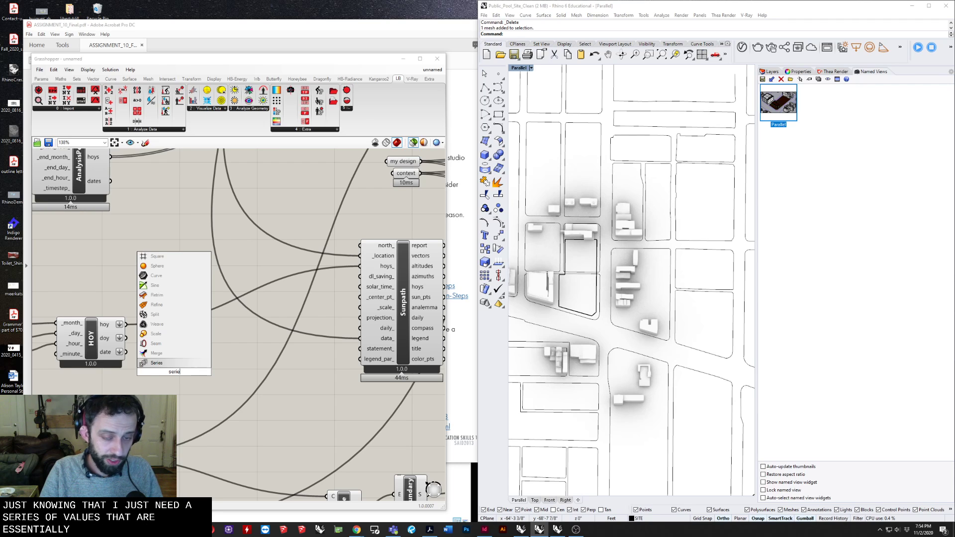
{"action": "key", "text": "Return"}
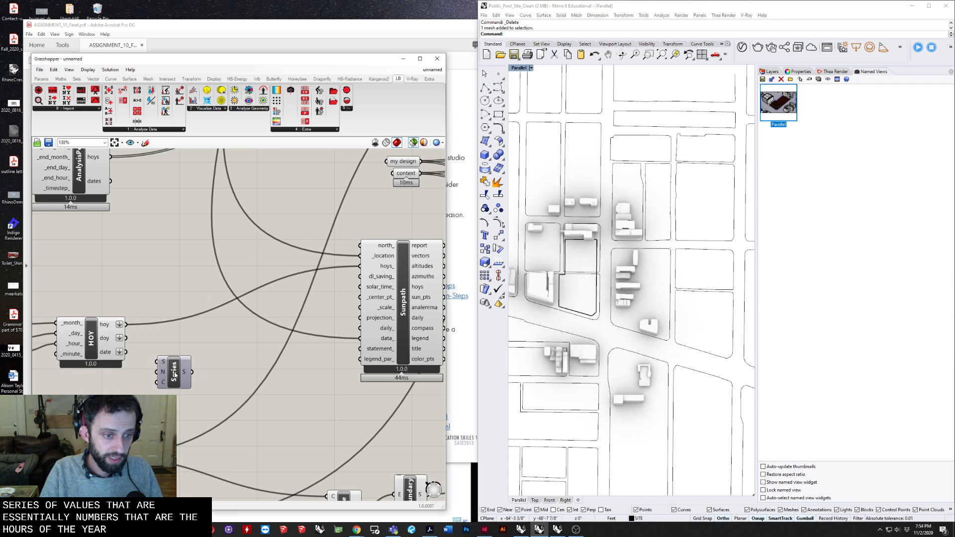
{"action": "scroll", "coordinate": [174, 375], "scroll_direction": "up", "scroll_amount": 3}
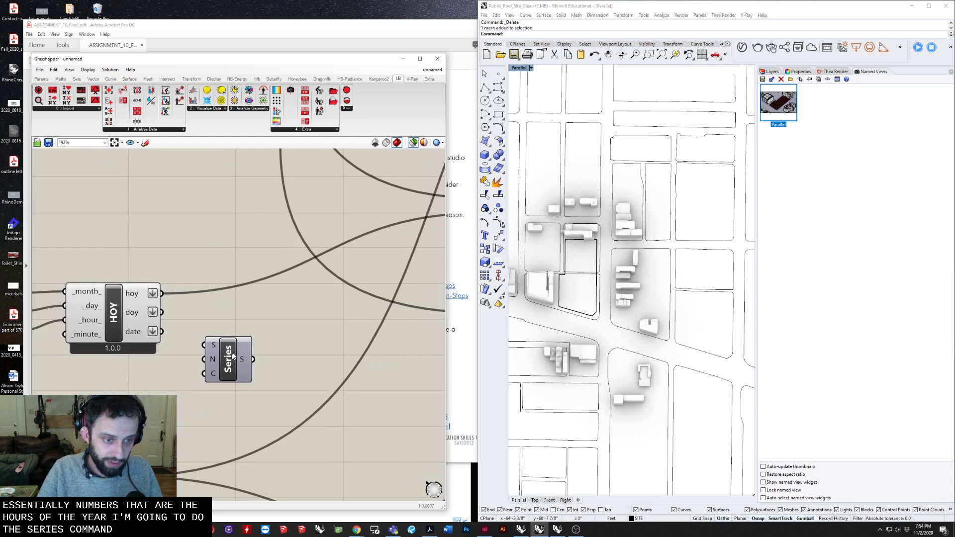
Connect the HOY component's hoy output to the Series component's start (S) input
{"action": "left_click", "coordinate": [232, 355]}
{"action": "scroll", "coordinate": [275, 342], "scroll_direction": "up", "scroll_amount": 4}
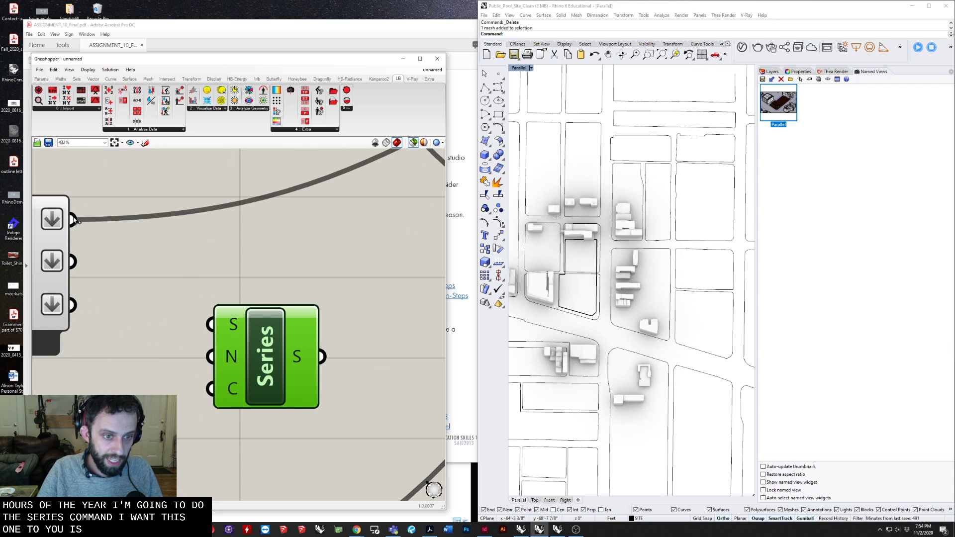
{"action": "left_click_drag", "start_coordinate": [73, 220], "coordinate": [211, 324]}
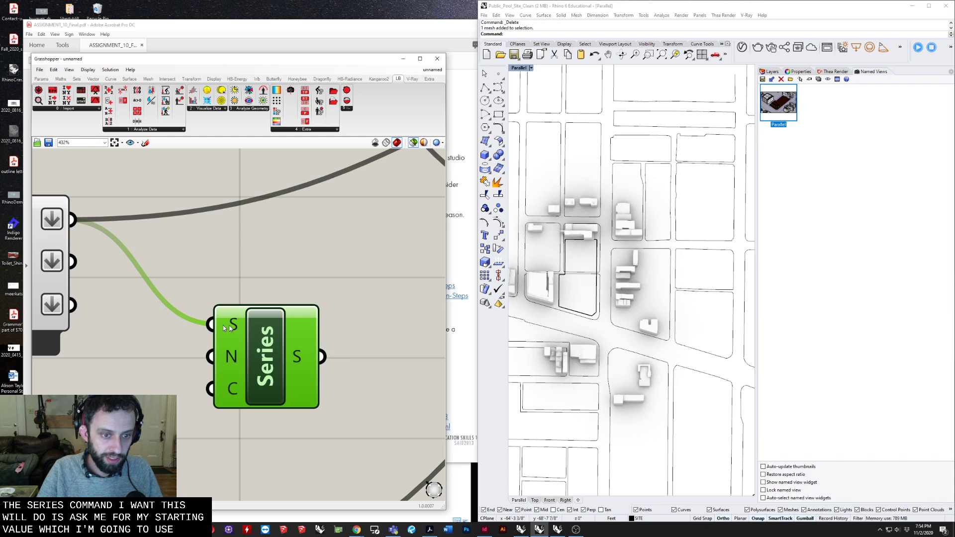
{"action": "right_click_drag", "start_coordinate": [125, 295], "coordinate": [292, 303]}
{"action": "scroll", "coordinate": [203, 262], "scroll_direction": "down", "scroll_amount": 2}
{"action": "right_click_drag", "start_coordinate": [202, 263], "coordinate": [127, 235]}
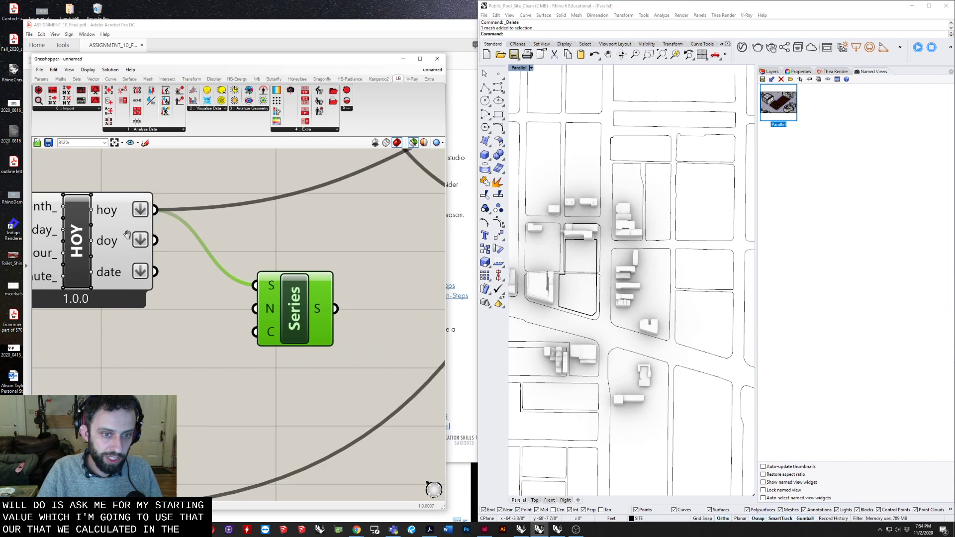
Add a number slider with the value 2 below HOY and connect it to the Series step (N) input
{"action": "mouse_move", "coordinate": [269, 311]}
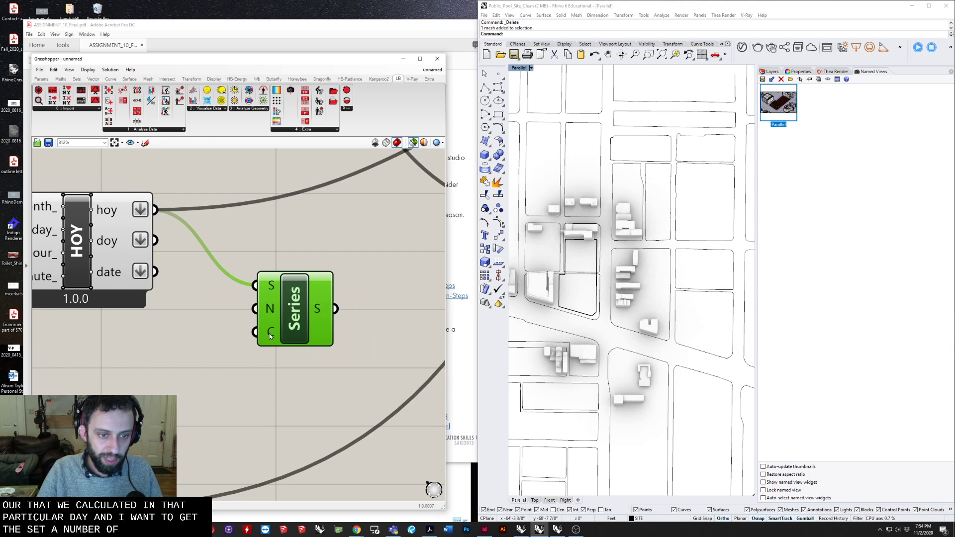
{"action": "mouse_move", "coordinate": [269, 333]}
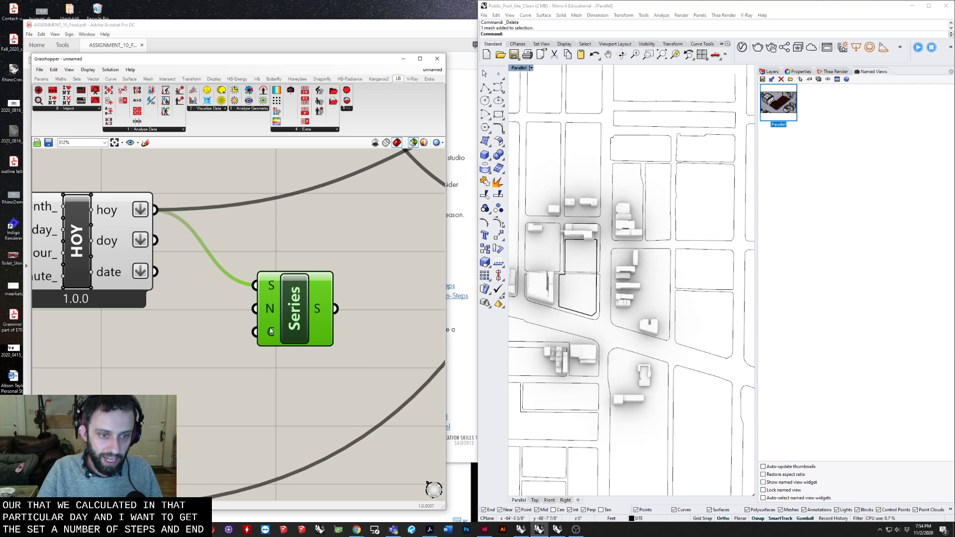
{"action": "double_click", "coordinate": [135, 353]}
{"action": "type", "text": "2"}
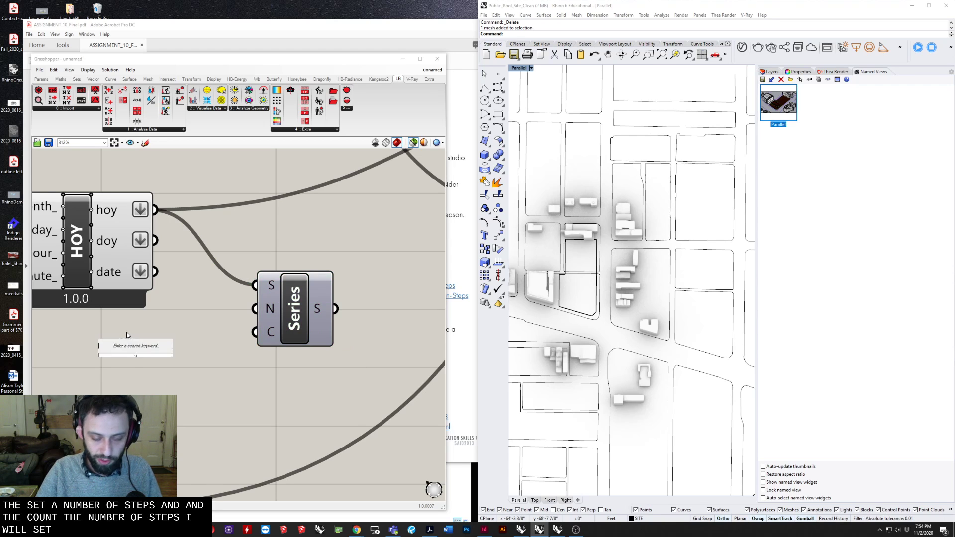
{"action": "key", "text": "Return"}
{"action": "left_click", "coordinate": [180, 357]}
{"action": "left_click_drag", "start_coordinate": [180, 357], "coordinate": [341, 325]}
{"action": "right_click_drag", "start_coordinate": [95, 288], "coordinate": [260, 292]}
{"action": "scroll", "coordinate": [260, 292], "scroll_direction": "down", "scroll_amount": 3}
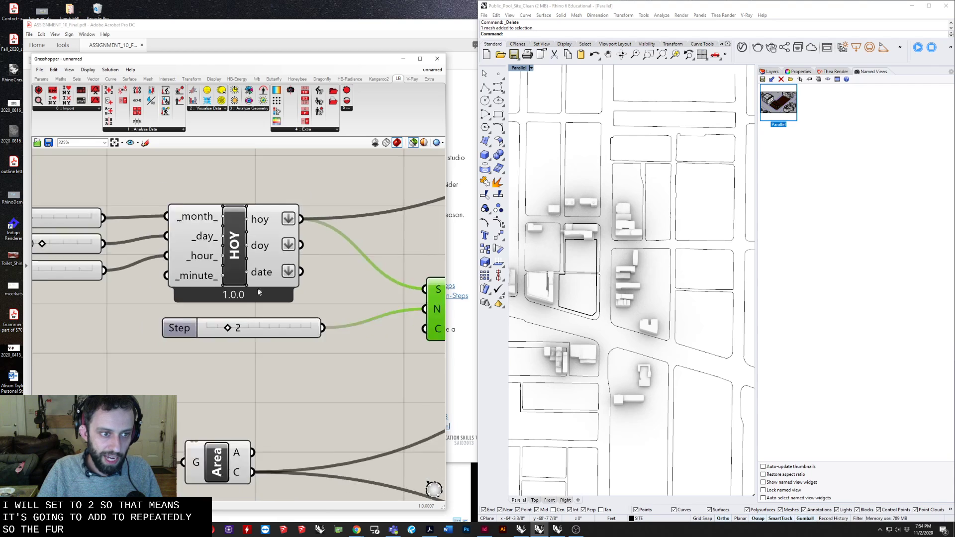
{"action": "scroll", "coordinate": [104, 282], "scroll_direction": "up", "scroll_amount": 1}
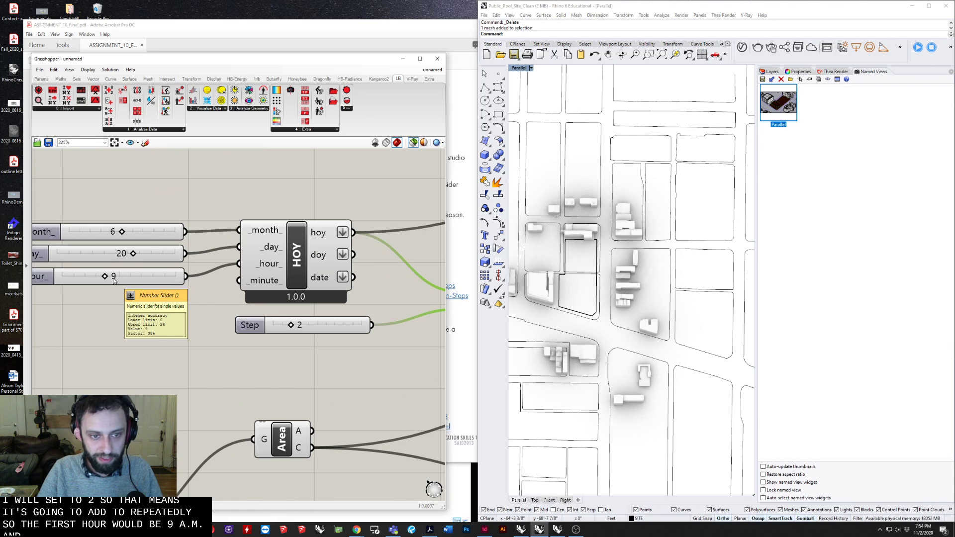
{"action": "right_click_drag", "start_coordinate": [128, 282], "coordinate": [18, 257]}
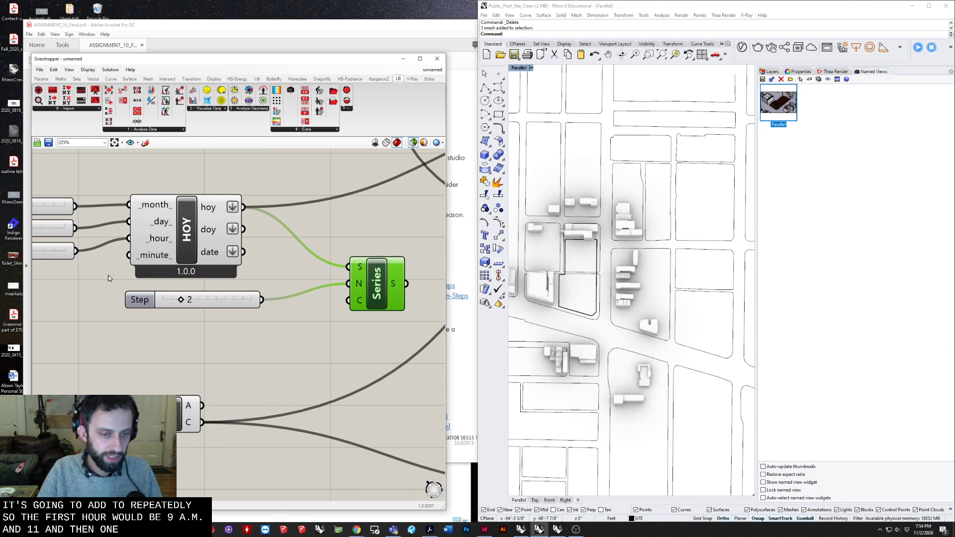
Duplicate the Step slider, connect the copy to the Series count (C) input and set it to 5
{"action": "left_click", "coordinate": [204, 300]}
{"action": "key", "text": "ctrl+c"}
{"action": "key", "text": "ctrl+v"}
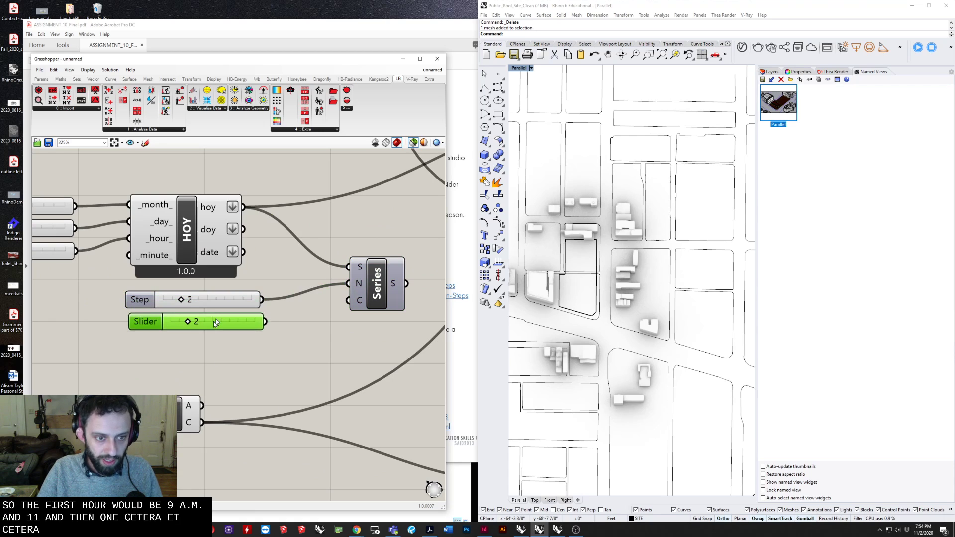
{"action": "left_click_drag", "start_coordinate": [262, 326], "coordinate": [347, 300]}
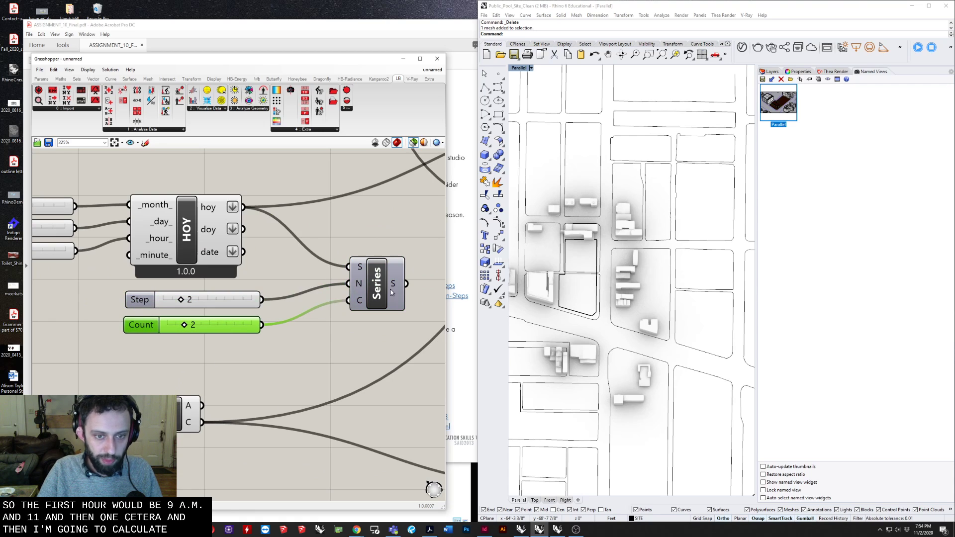
{"action": "left_click", "coordinate": [376, 284]}
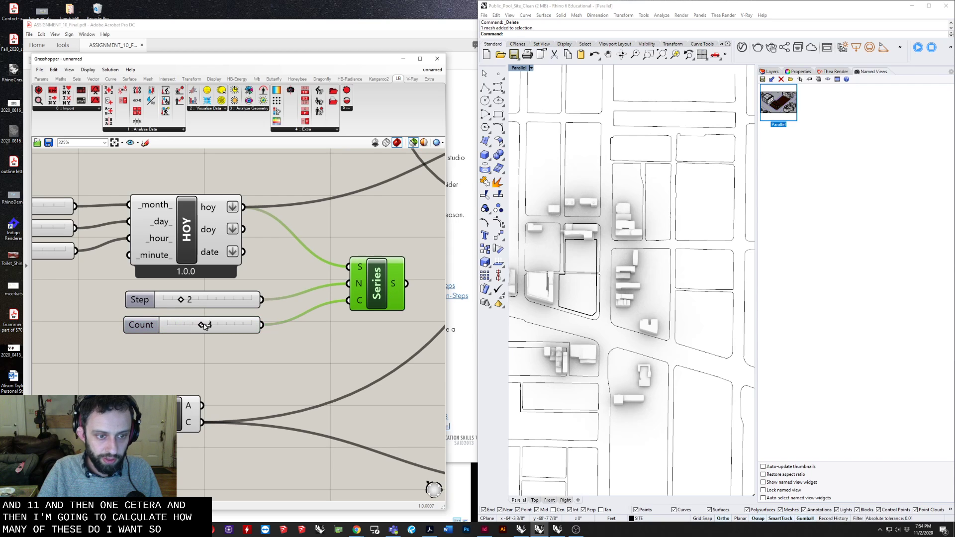
{"action": "left_click", "coordinate": [286, 314]}
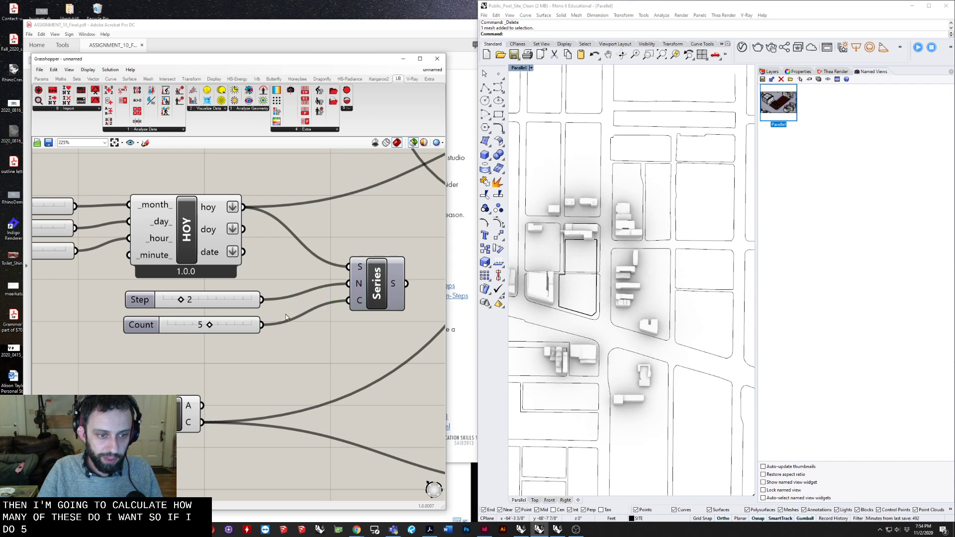
Check the Series output values and feed them into Sunpath's hoys_ input in place of the direct HOY connection
{"action": "right_click_drag", "start_coordinate": [391, 276], "coordinate": [293, 337]}
{"action": "mouse_move", "coordinate": [300, 345]}
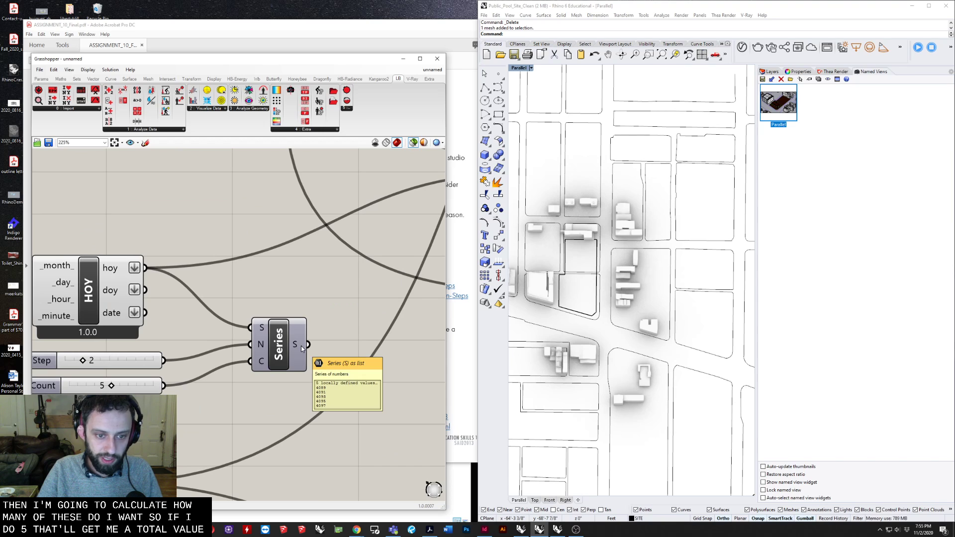
{"action": "scroll", "coordinate": [301, 345], "scroll_direction": "down", "scroll_amount": 3}
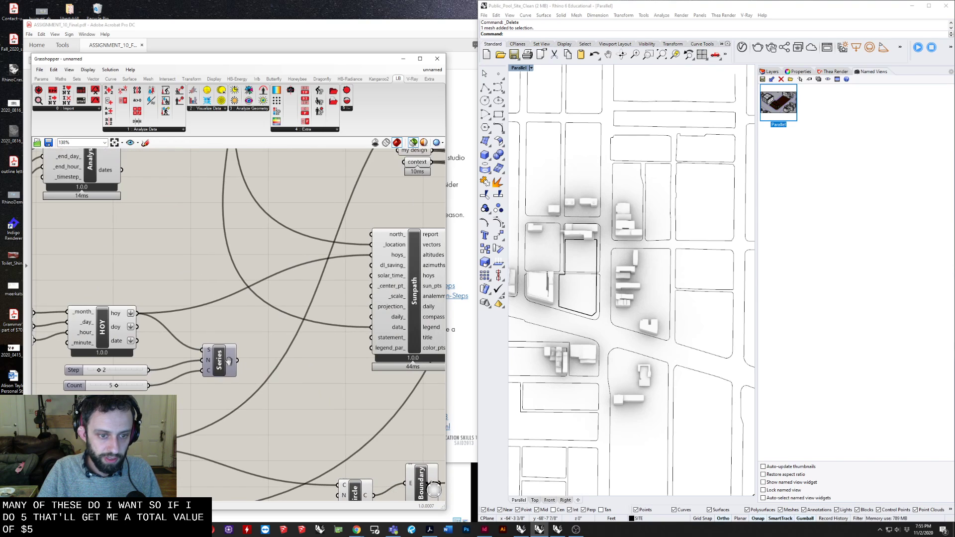
{"action": "left_click_drag", "start_coordinate": [286, 314], "coordinate": [371, 255]}
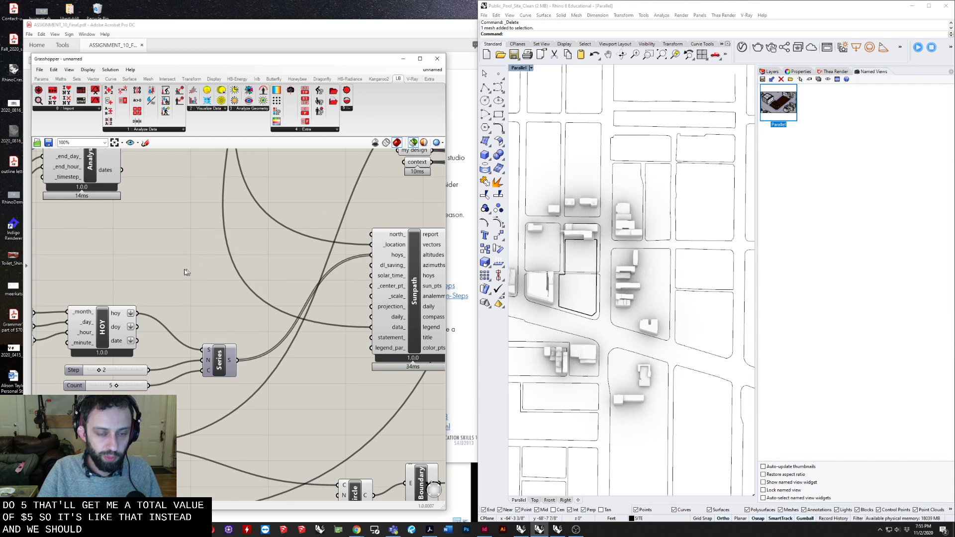
{"action": "scroll", "coordinate": [194, 295], "scroll_direction": "down", "scroll_amount": 2}
{"action": "right_click_drag", "start_coordinate": [293, 300], "coordinate": [94, 299]}
Select the DirectSunHours component and examine its coloured result on the circular ground in the Rhino viewport
{"action": "left_click", "coordinate": [334, 258]}
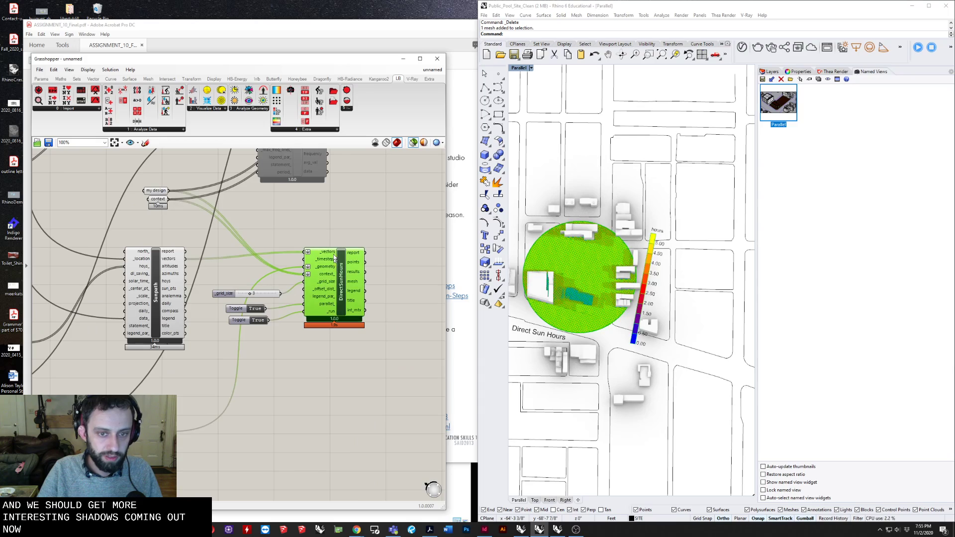
{"action": "scroll", "coordinate": [647, 302], "scroll_direction": "up", "scroll_amount": 8}
{"action": "right_click_drag", "start_coordinate": [648, 303], "coordinate": [696, 261]}
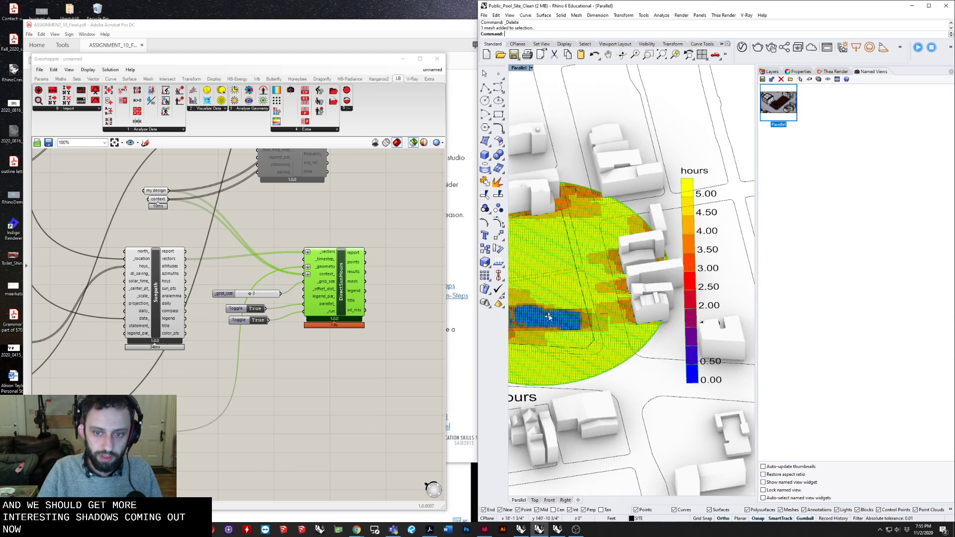
{"action": "right_click_drag", "start_coordinate": [549, 318], "coordinate": [576, 326]}
{"action": "right_click_drag", "start_coordinate": [577, 327], "coordinate": [668, 334], "text": "shift"}
{"action": "right_click_drag", "start_coordinate": [668, 335], "coordinate": [624, 311]}
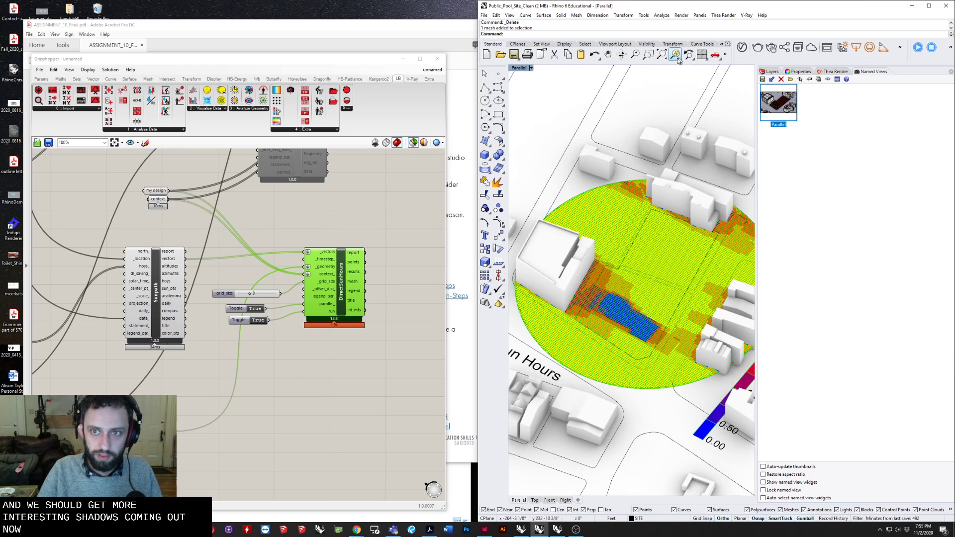
Maximize the Rhino window and move the Grasshopper window aside so that it no longer covers the model
{"action": "left_click_drag", "start_coordinate": [719, 8], "coordinate": [577, 1]}
{"action": "left_click_drag", "start_coordinate": [356, 60], "coordinate": [0, 147]}
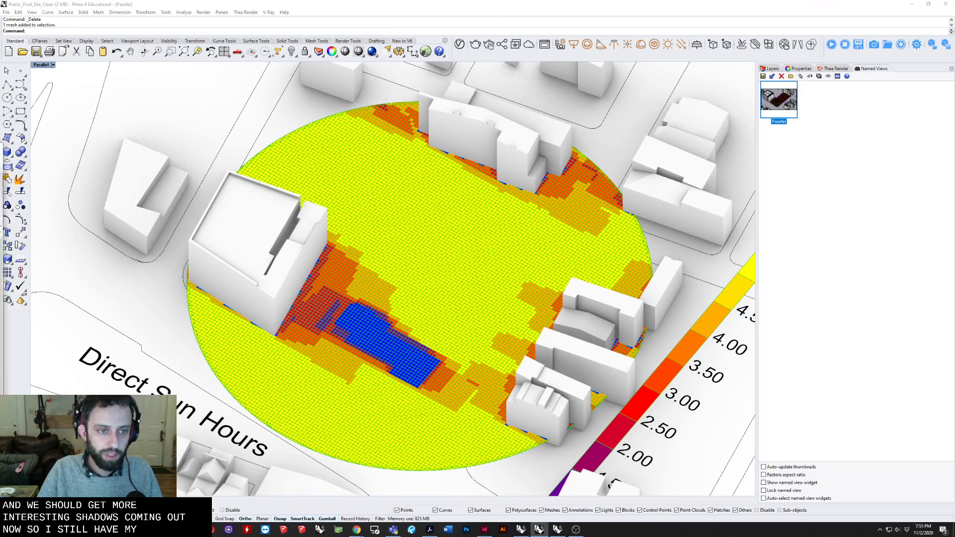
{"action": "right_click_drag", "start_coordinate": [401, 358], "coordinate": [365, 330]}
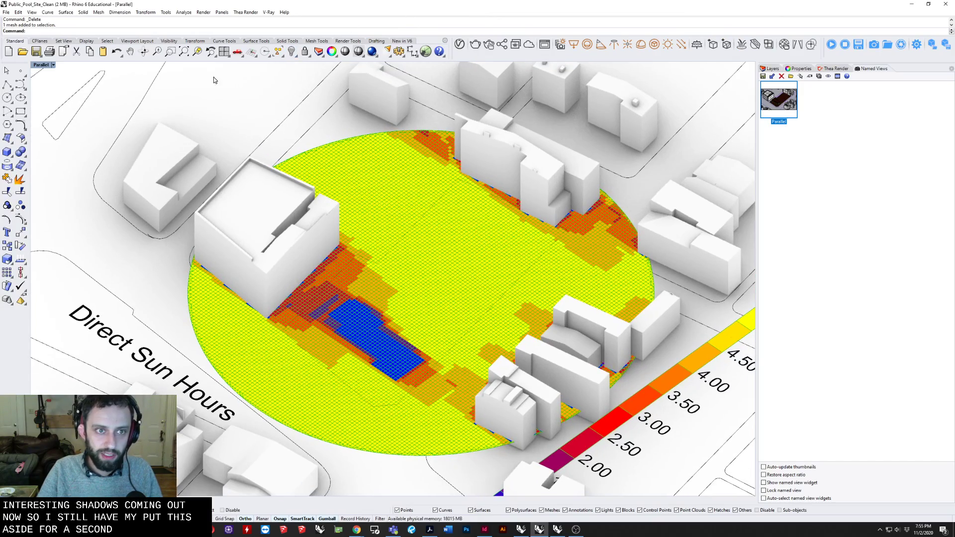
Show the hidden building objects in Rhino and examine the sun-hour colours around the building from several angles
{"action": "left_click", "coordinate": [279, 52]}
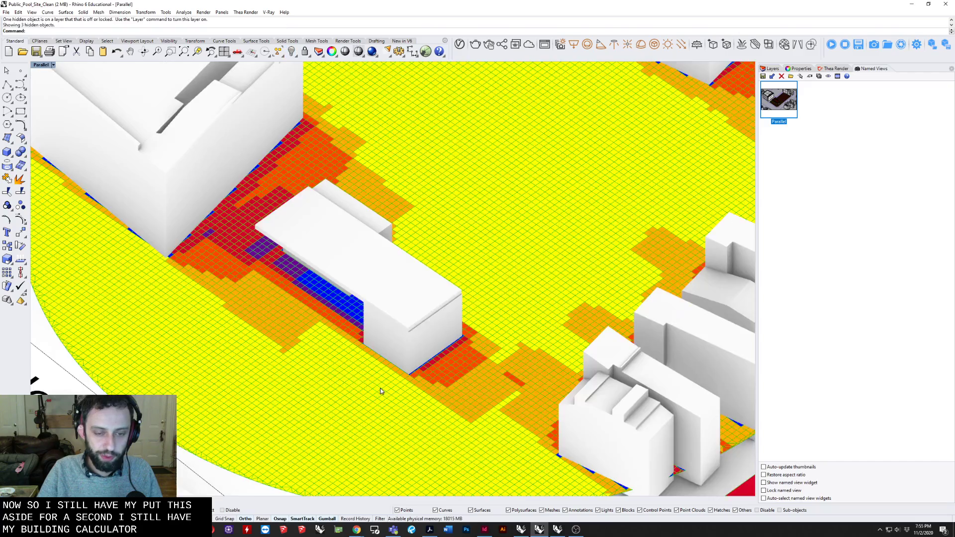
{"action": "scroll", "coordinate": [393, 338], "scroll_direction": "up", "scroll_amount": 5}
{"action": "scroll", "coordinate": [401, 329], "scroll_direction": "down", "scroll_amount": 5}
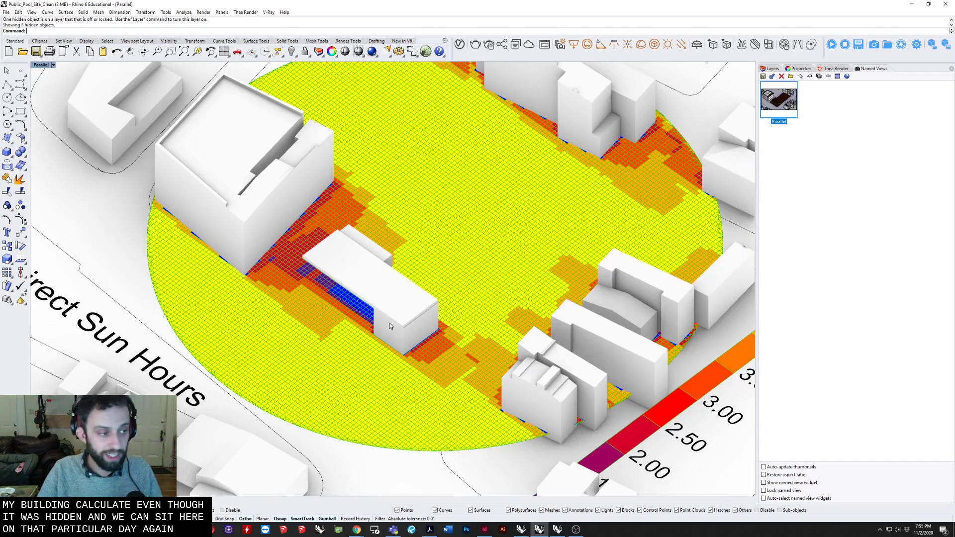
{"action": "mouse_move", "coordinate": [384, 312]}
{"action": "right_mouse_down"}
{"action": "mouse_move", "coordinate": [391, 337]}
{"action": "mouse_move", "coordinate": [384, 309]}
{"action": "right_mouse_up"}
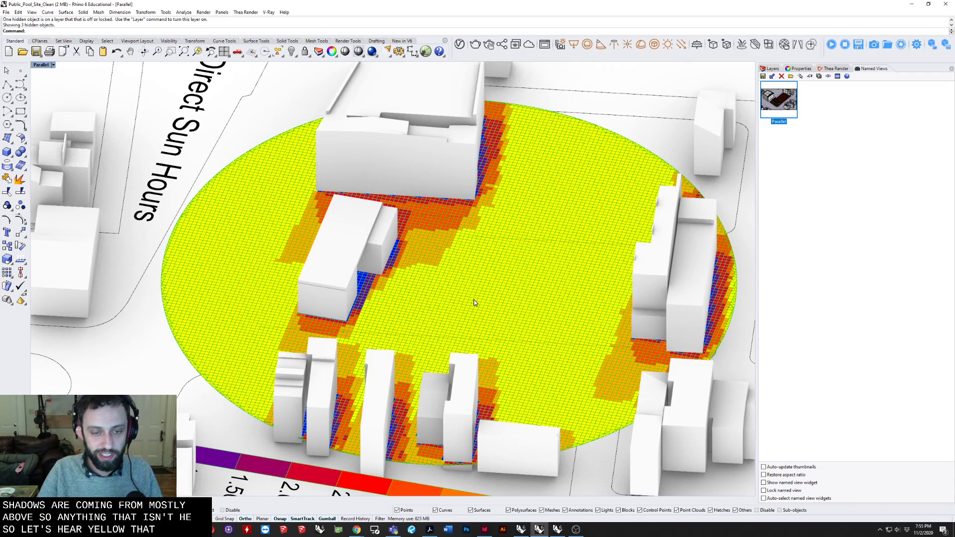
{"action": "right_click_drag", "start_coordinate": [473, 300], "coordinate": [455, 308]}
{"action": "scroll", "coordinate": [454, 312], "scroll_direction": "up", "scroll_amount": 2}
{"action": "scroll", "coordinate": [375, 370], "scroll_direction": "up", "scroll_amount": 3}
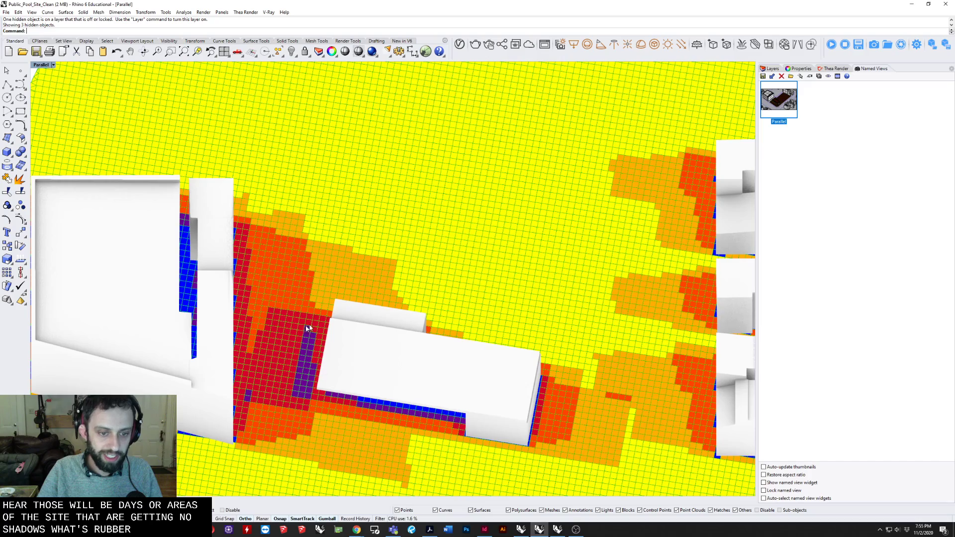
{"action": "right_click_drag", "start_coordinate": [378, 377], "coordinate": [350, 369]}
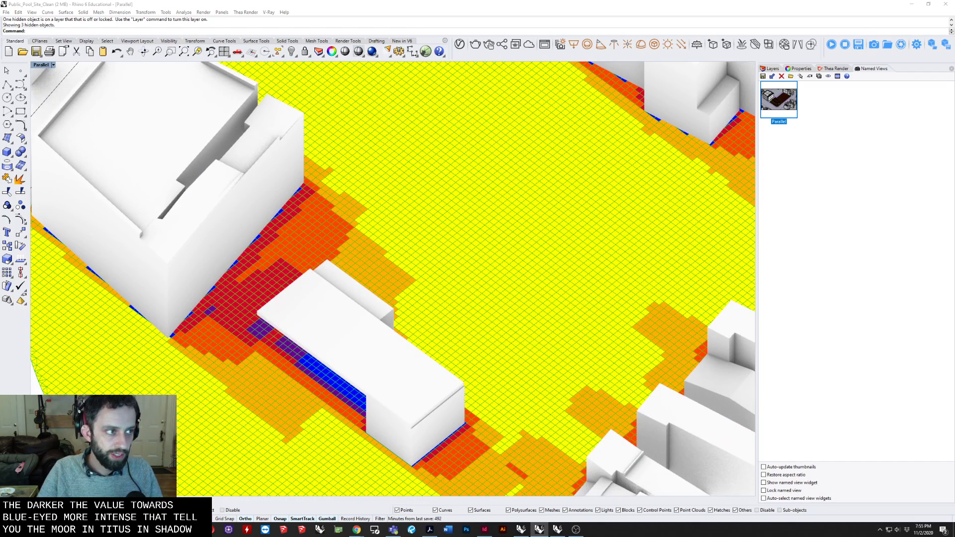
Bring the Grasshopper window back over the model and set the HOY month slider to 11
{"action": "left_click_drag", "start_coordinate": [328, 536], "coordinate": [309, 96]}
{"action": "right_click_drag", "start_coordinate": [256, 389], "coordinate": [401, 358]}
{"action": "scroll", "coordinate": [401, 358], "scroll_direction": "down", "scroll_amount": 3}
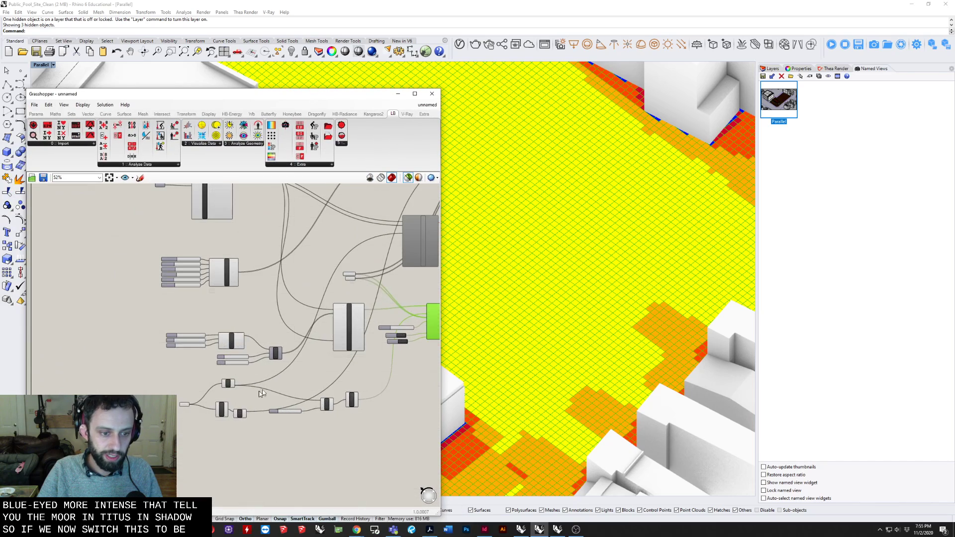
{"action": "scroll", "coordinate": [189, 344], "scroll_direction": "up", "scroll_amount": 9}
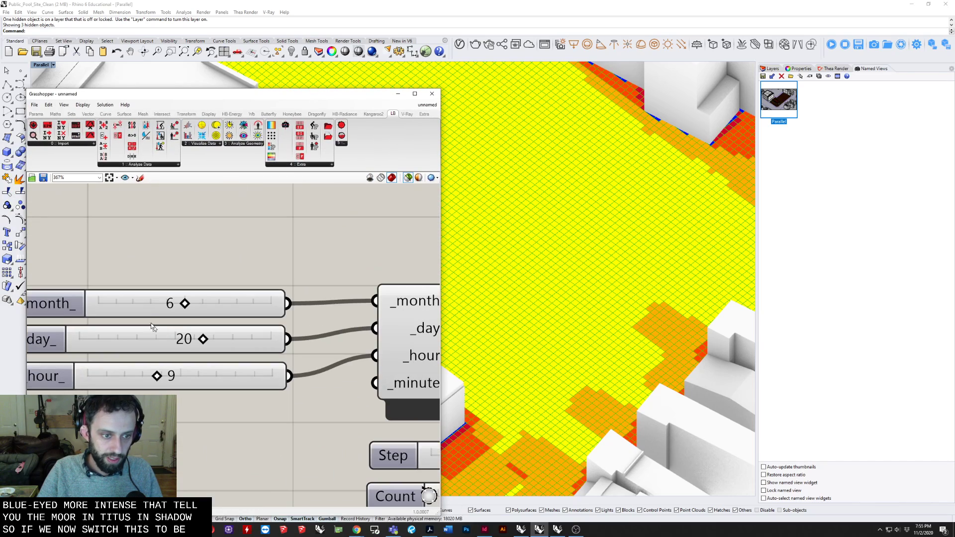
{"action": "double_click", "coordinate": [146, 306]}
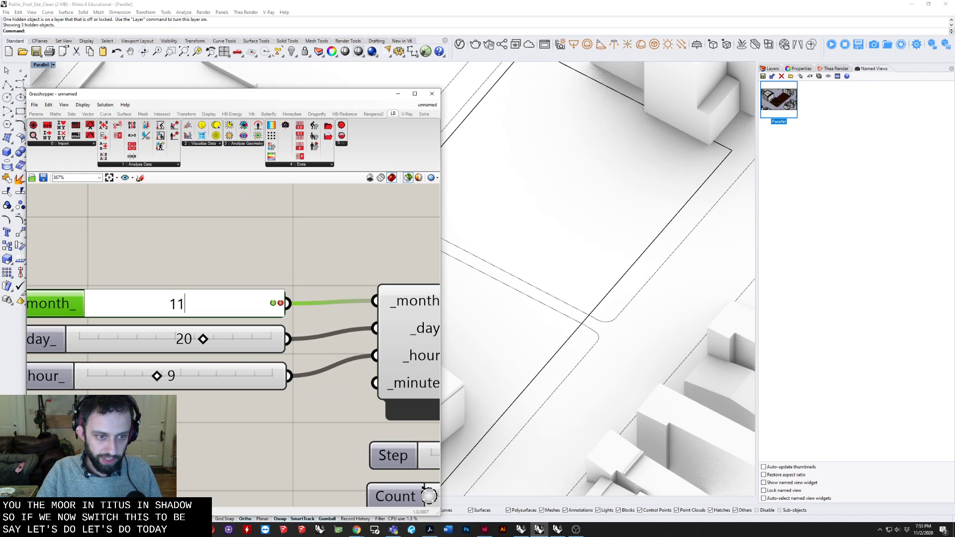
{"action": "key", "text": "Escape"}
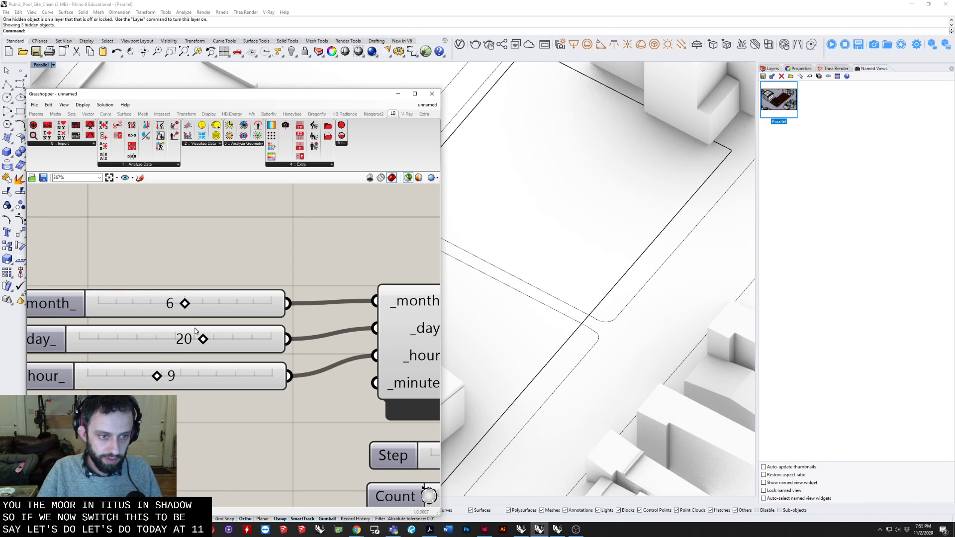
{"action": "double_click", "coordinate": [195, 298]}
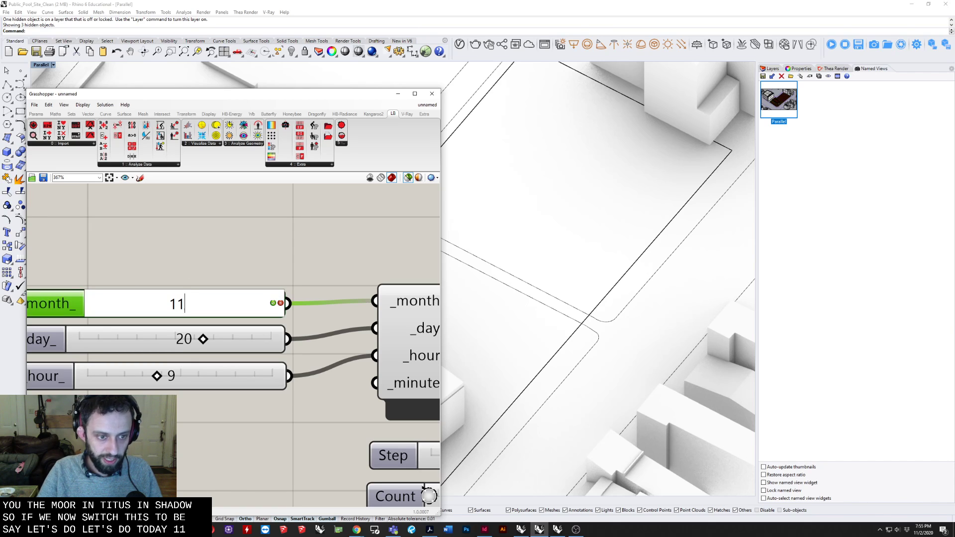
{"action": "type", "text": "11"}
{"action": "key", "text": "Return"}
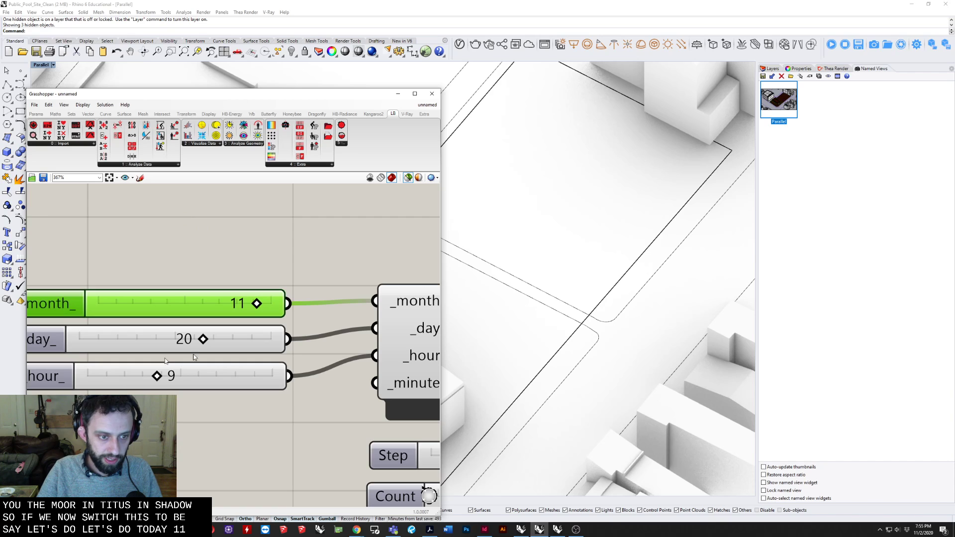
Set the HOY day slider to 2 and bring the Sunpath and DirectSunHours components into view
{"action": "double_click", "coordinate": [159, 341]}
{"action": "type", "text": "2"}
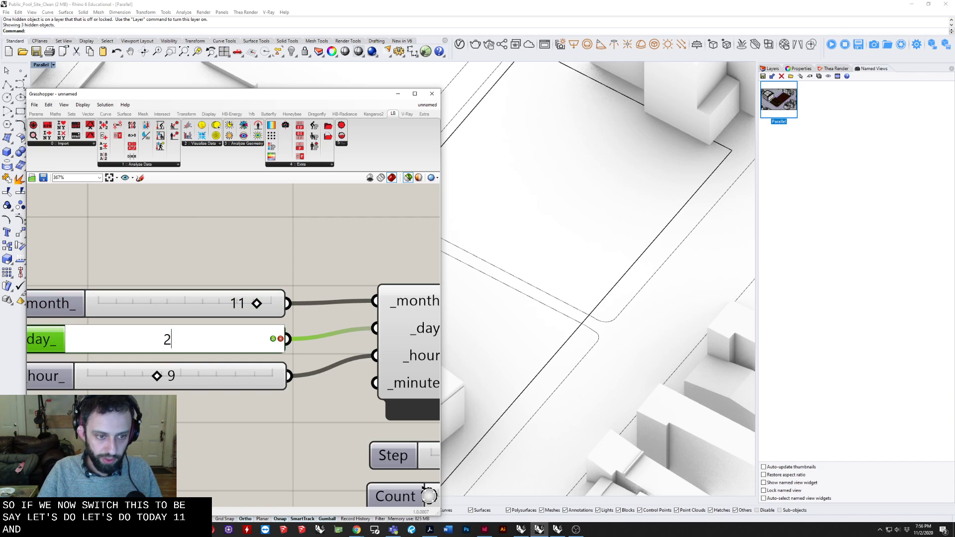
{"action": "key", "text": "Return"}
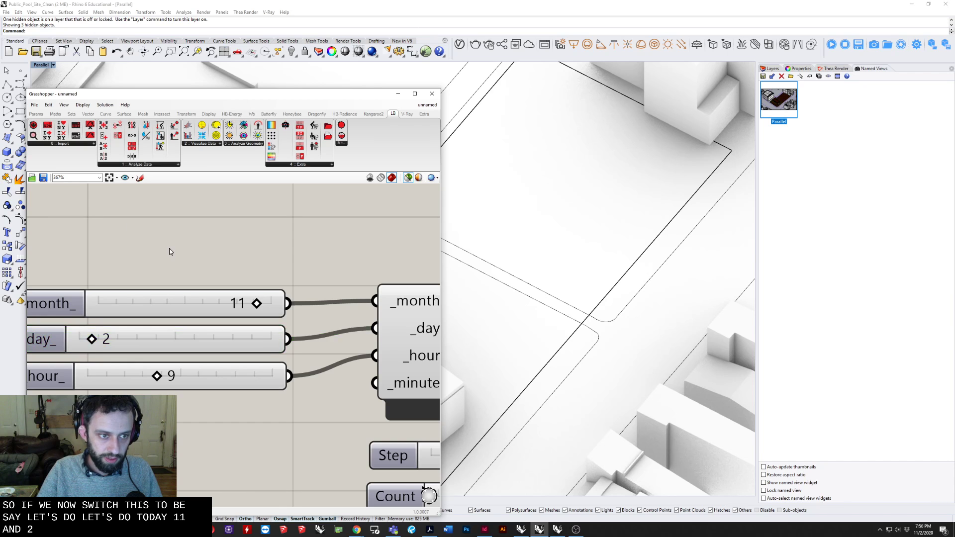
{"action": "scroll", "coordinate": [170, 290], "scroll_direction": "down", "scroll_amount": 4}
{"action": "scroll", "coordinate": [169, 290], "scroll_direction": "down", "scroll_amount": 4}
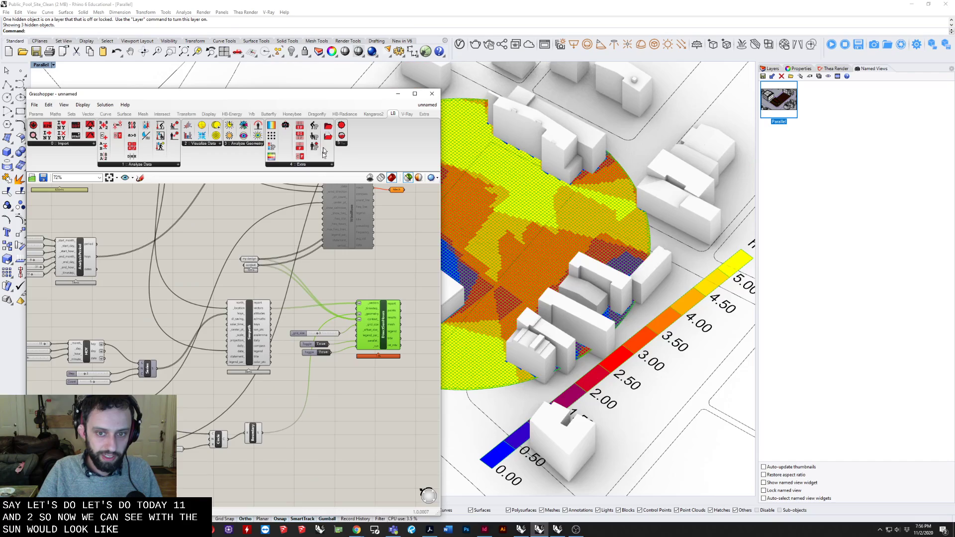
Move the Grasshopper window aside and examine the sun-hour colours across the circular site before bringing the window back
{"action": "left_click_drag", "start_coordinate": [321, 103], "coordinate": [161, 100]}
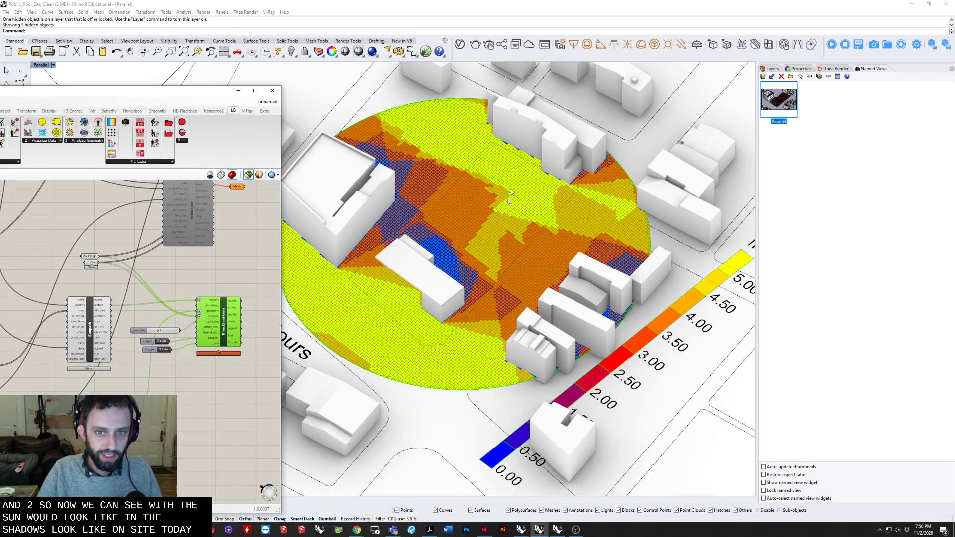
{"action": "scroll", "coordinate": [450, 218], "scroll_direction": "up", "scroll_amount": 5}
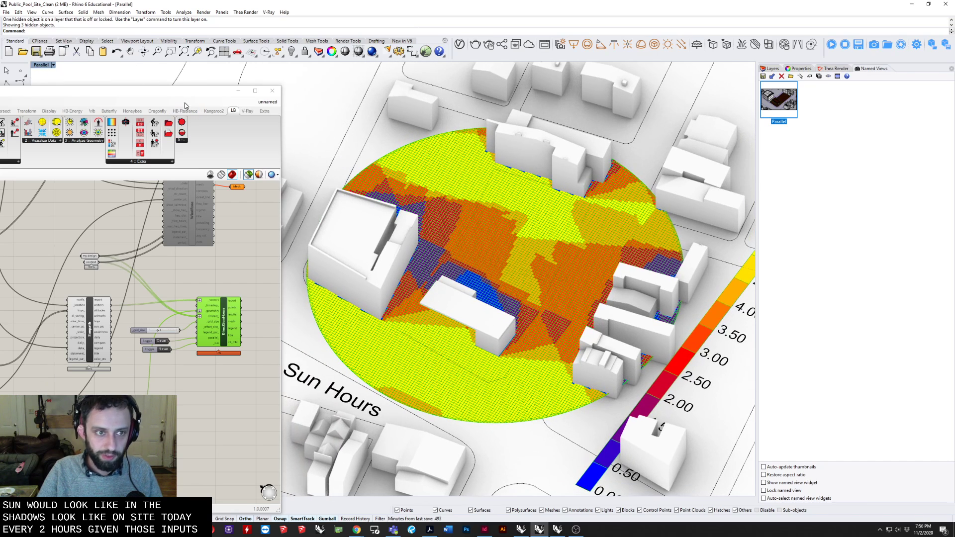
{"action": "left_click_drag", "start_coordinate": [130, 91], "coordinate": [306, 23]}
Add a Mesh parameter beside the DirectSunHours component and connect the component's mesh output to it
{"action": "right_click_drag", "start_coordinate": [370, 202], "coordinate": [284, 212]}
{"action": "left_click", "coordinate": [376, 253]}
{"action": "scroll", "coordinate": [372, 253], "scroll_direction": "up", "scroll_amount": 3}
{"action": "double_click", "coordinate": [366, 255]}
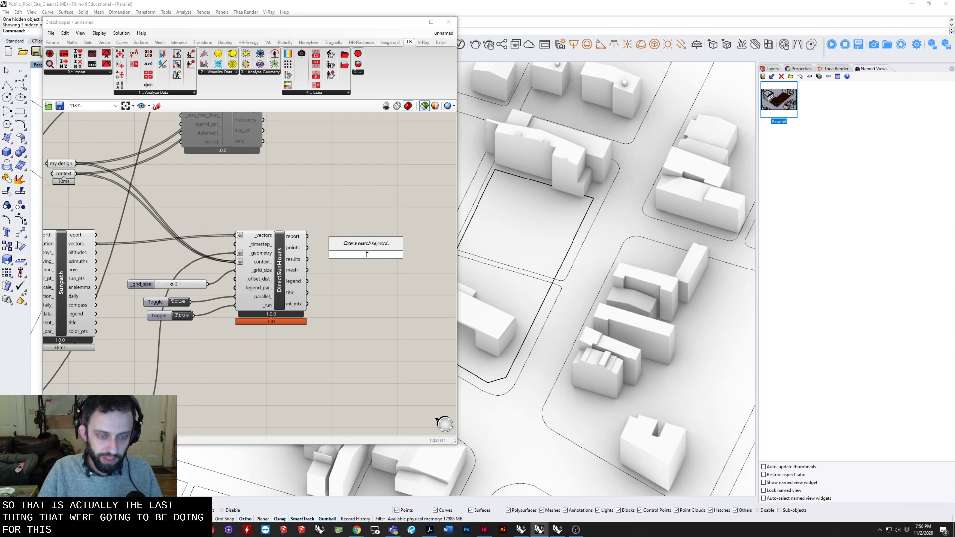
{"action": "type", "text": "mesh"}
{"action": "key", "text": "Return"}
{"action": "scroll", "coordinate": [367, 257], "scroll_direction": "up", "scroll_amount": 4}
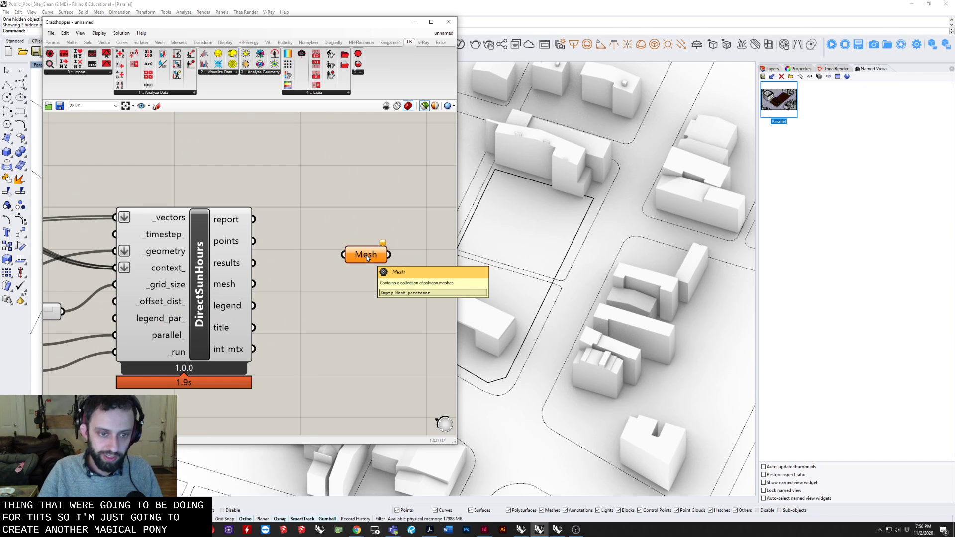
{"action": "left_click_drag", "start_coordinate": [253, 284], "coordinate": [330, 276]}
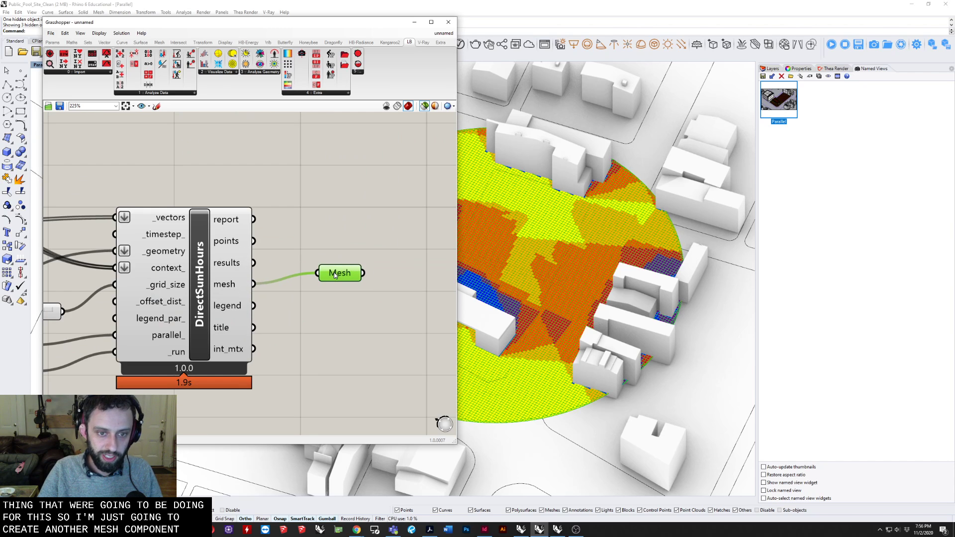
Bake the sun-hours Mesh parameter into the Rhino model
{"action": "right_click", "coordinate": [333, 273]}
{"action": "left_click", "coordinate": [353, 303]}
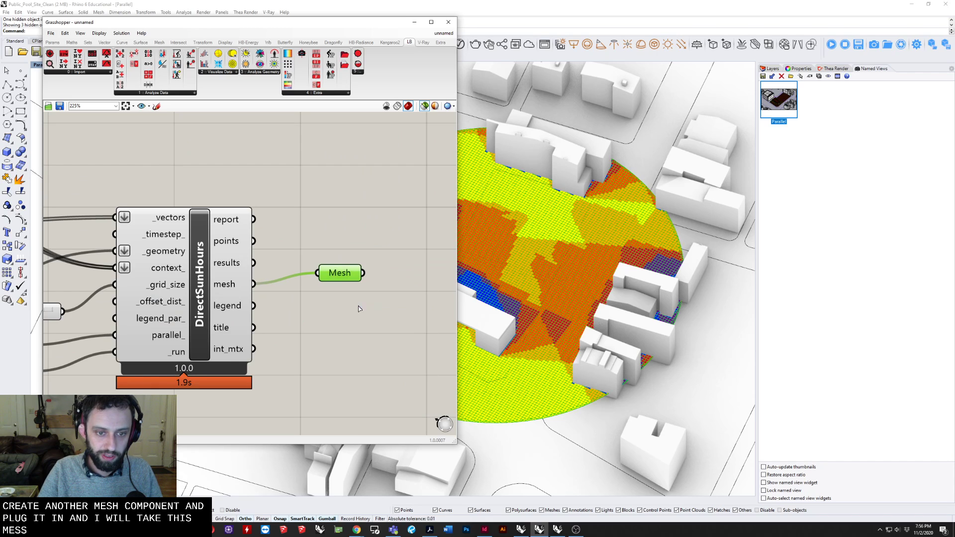
{"action": "left_click", "coordinate": [368, 377]}
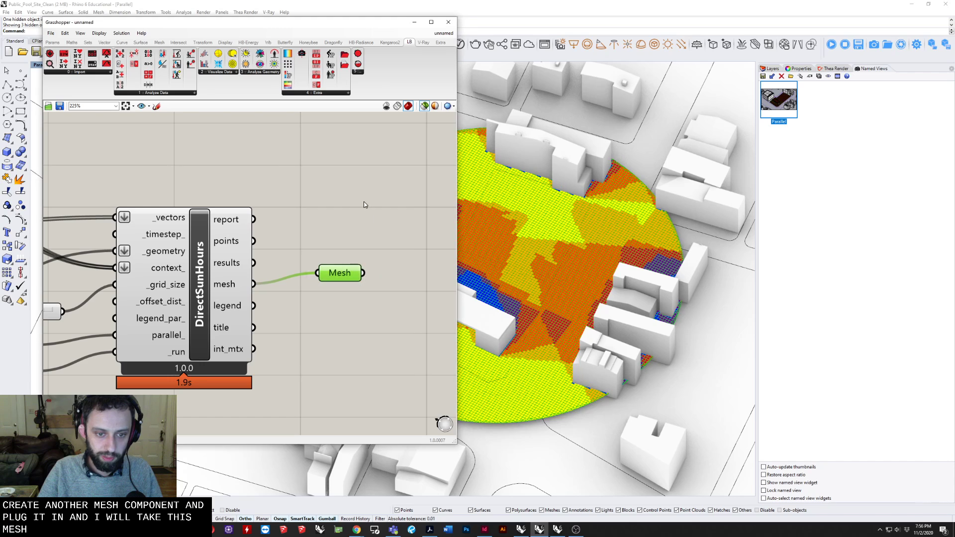
{"action": "left_click", "coordinate": [572, 348]}
{"action": "scroll", "coordinate": [572, 347], "scroll_direction": "down", "scroll_amount": 3}
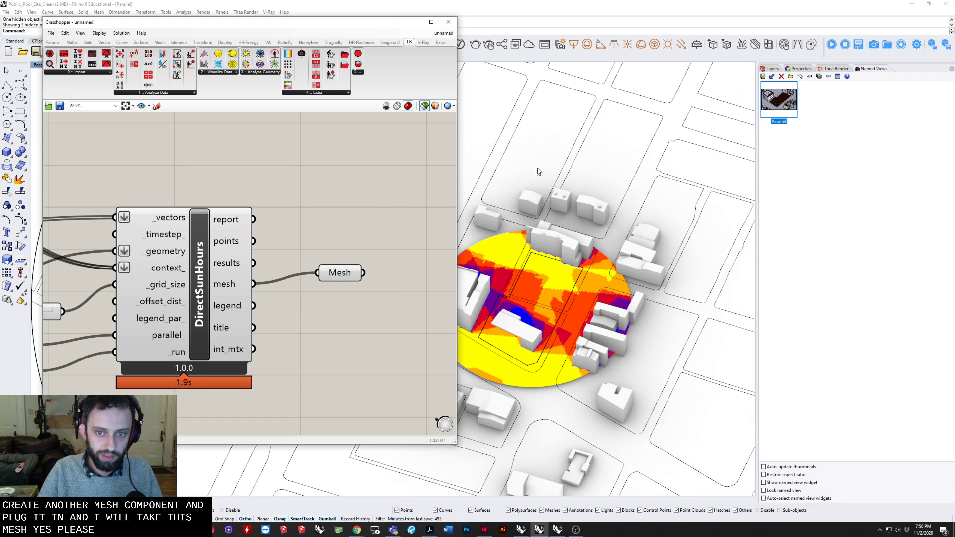
Minimize the Grasshopper window and restore the Parallel named view in Rhino
{"action": "left_click", "coordinate": [414, 22]}
{"action": "scroll", "coordinate": [503, 253], "scroll_direction": "down", "scroll_amount": 2}
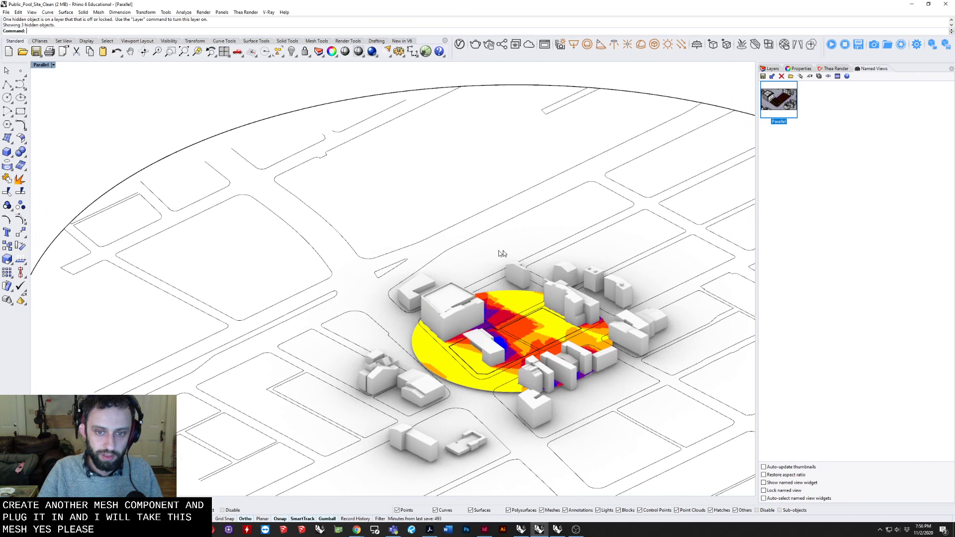
{"action": "double_click", "coordinate": [775, 106]}
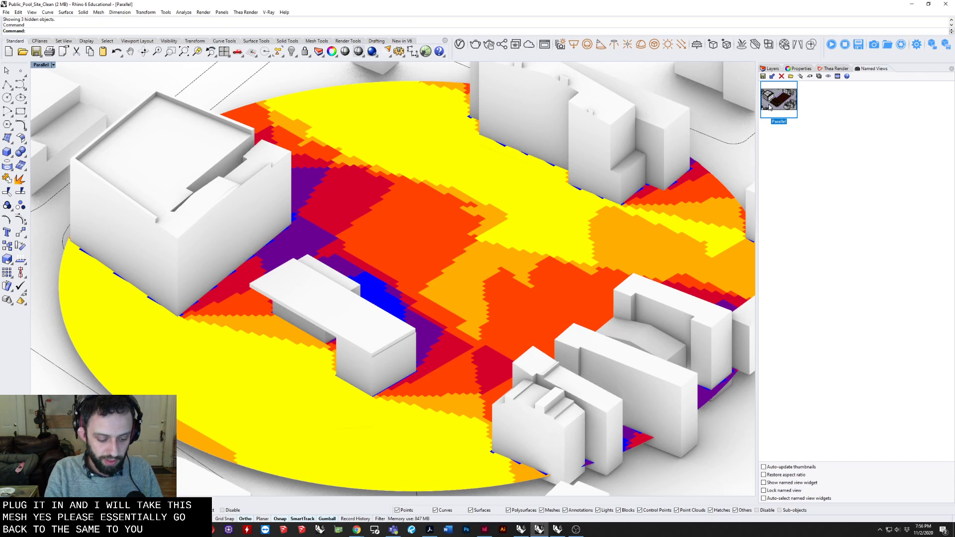
{"action": "type", "text": "ViewCaptureToFile"}
{"action": "key", "text": "Return"}
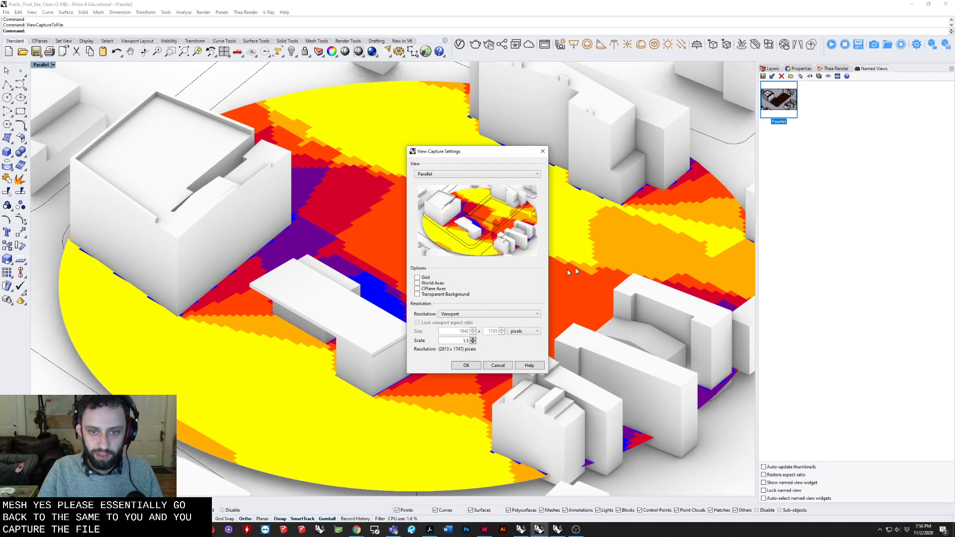
{"action": "left_click", "coordinate": [498, 365]}
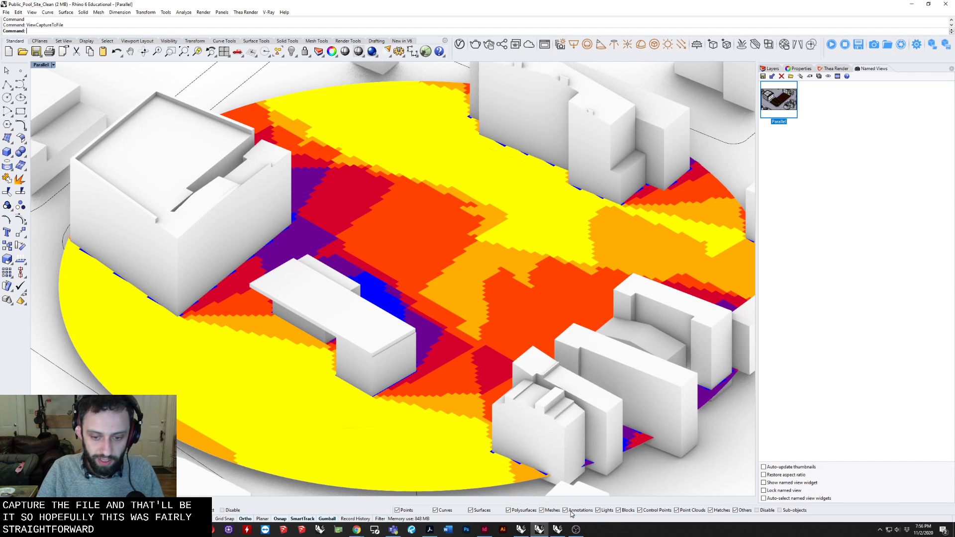
Reopen the minimized Grasshopper window and fit the whole definition in its canvas beside the building
{"action": "left_click", "coordinate": [537, 535]}
{"action": "left_click", "coordinate": [538, 534]}
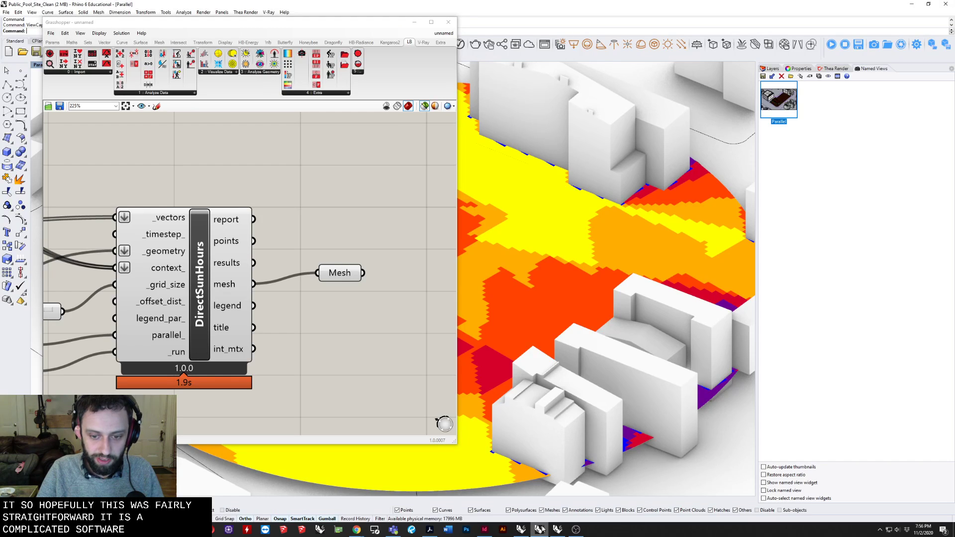
{"action": "scroll", "coordinate": [321, 287], "scroll_direction": "down", "scroll_amount": 10}
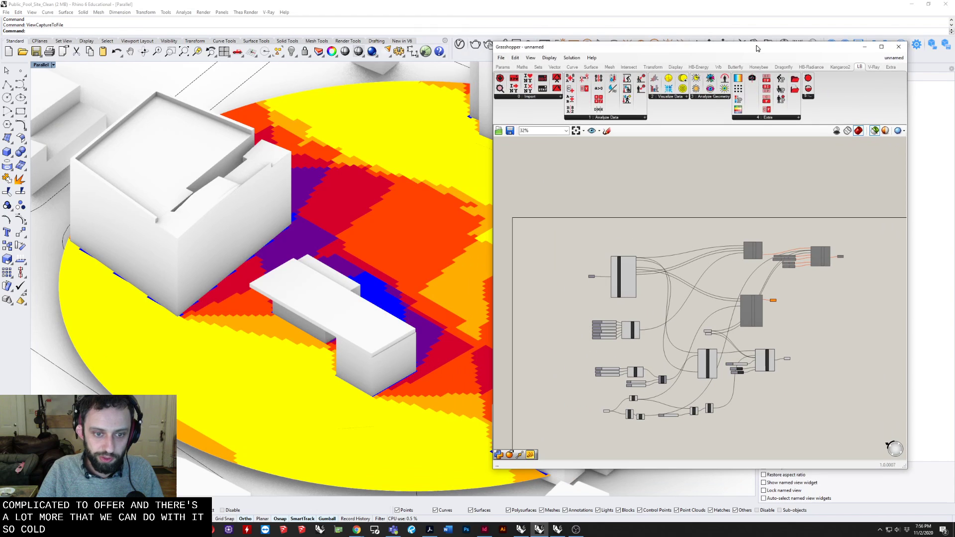
Enable the SkyMatrix and IncidentRadiation components together with their sliders, toggles and Mesh parameter, with their preview turned on
{"action": "scroll", "coordinate": [360, 320], "scroll_direction": "up", "scroll_amount": 3}
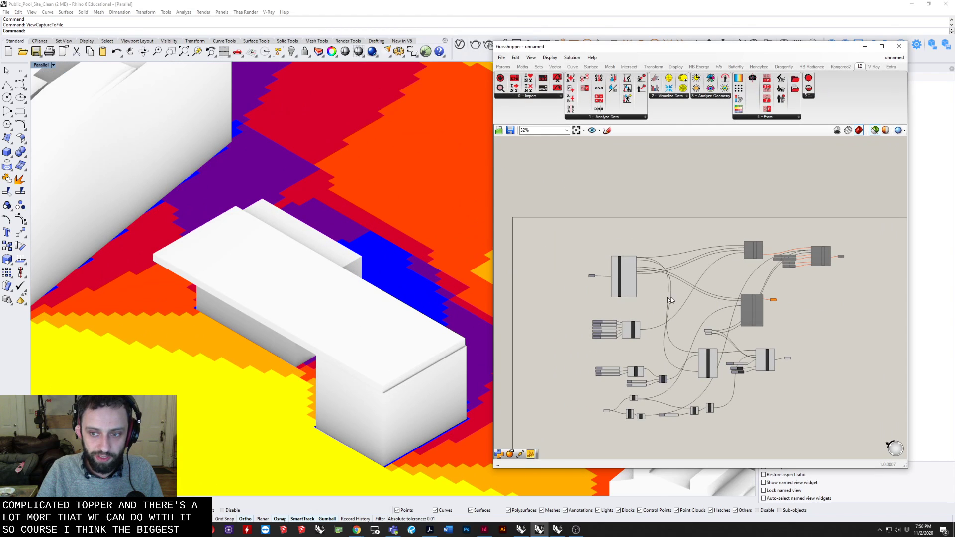
{"action": "scroll", "coordinate": [642, 228], "scroll_direction": "up", "scroll_amount": 5}
{"action": "scroll", "coordinate": [642, 229], "scroll_direction": "up", "scroll_amount": 5}
{"action": "right_click_drag", "start_coordinate": [691, 244], "coordinate": [542, 244]}
{"action": "scroll", "coordinate": [542, 244], "scroll_direction": "down", "scroll_amount": 6}
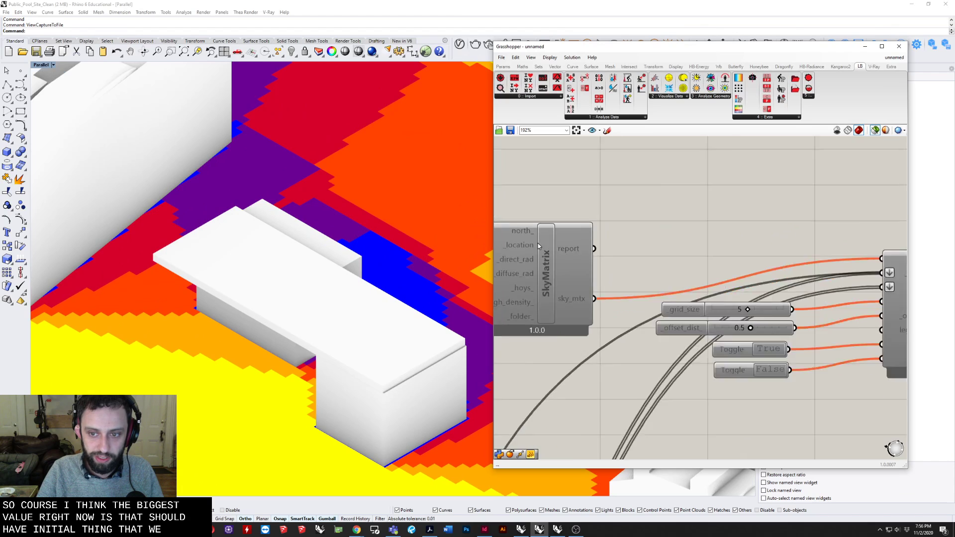
{"action": "left_click_drag", "start_coordinate": [740, 205], "coordinate": [503, 290]}
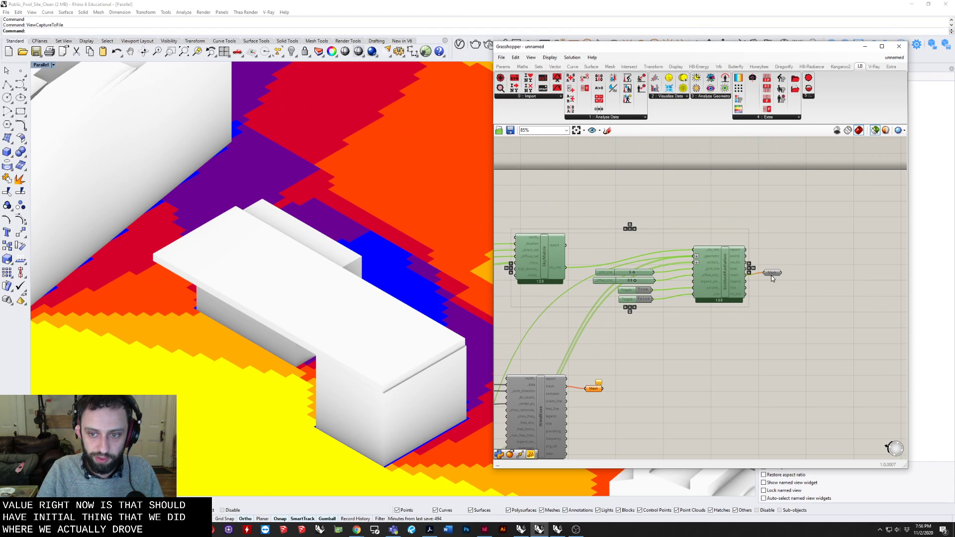
{"action": "right_click_drag", "start_coordinate": [747, 208], "coordinate": [770, 198]}
{"action": "right_click", "coordinate": [770, 199]}
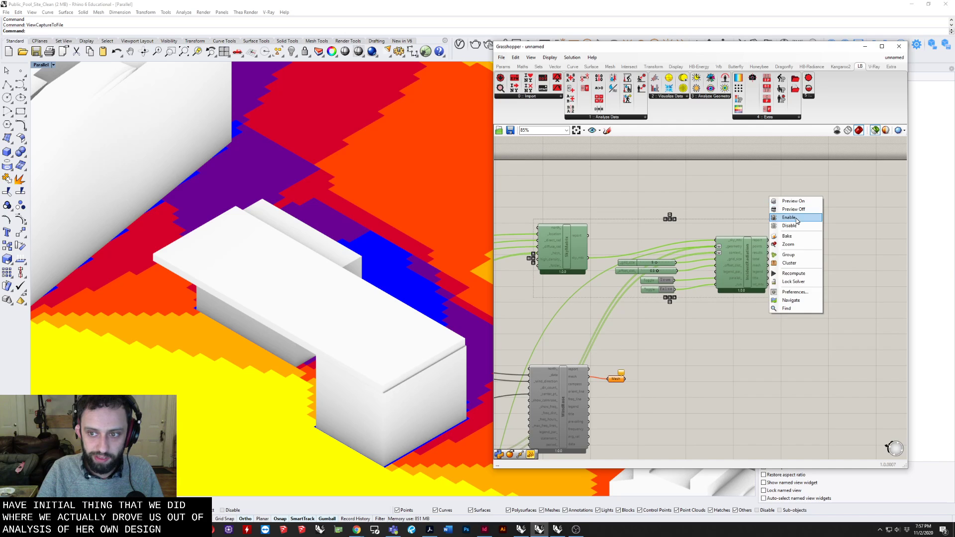
{"action": "left_click", "coordinate": [801, 201]}
{"action": "right_click", "coordinate": [759, 203]}
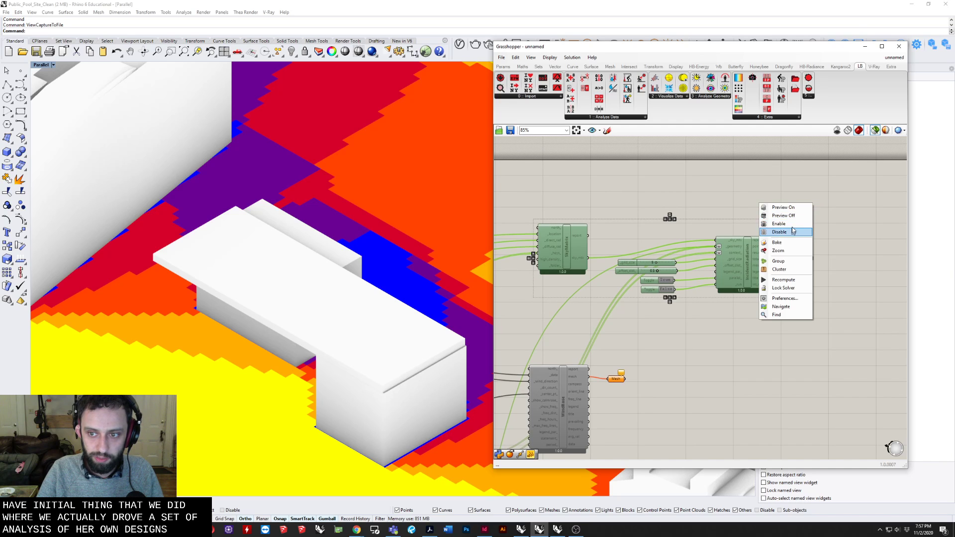
{"action": "left_click", "coordinate": [793, 224]}
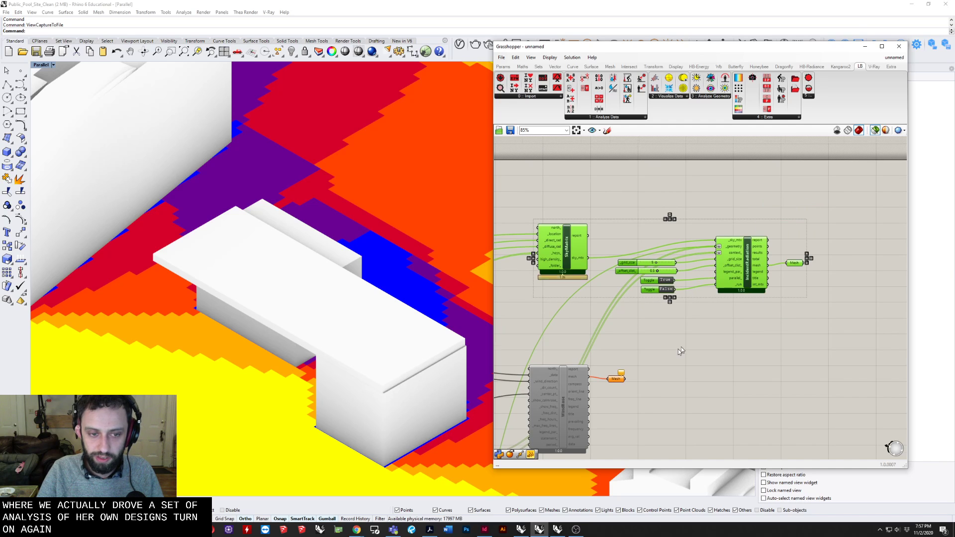
Examine the Grasshopper definition and the building's surroundings on the baked sun-hours mesh from several angles and distances
{"action": "scroll", "coordinate": [731, 258], "scroll_direction": "down", "scroll_amount": 3}
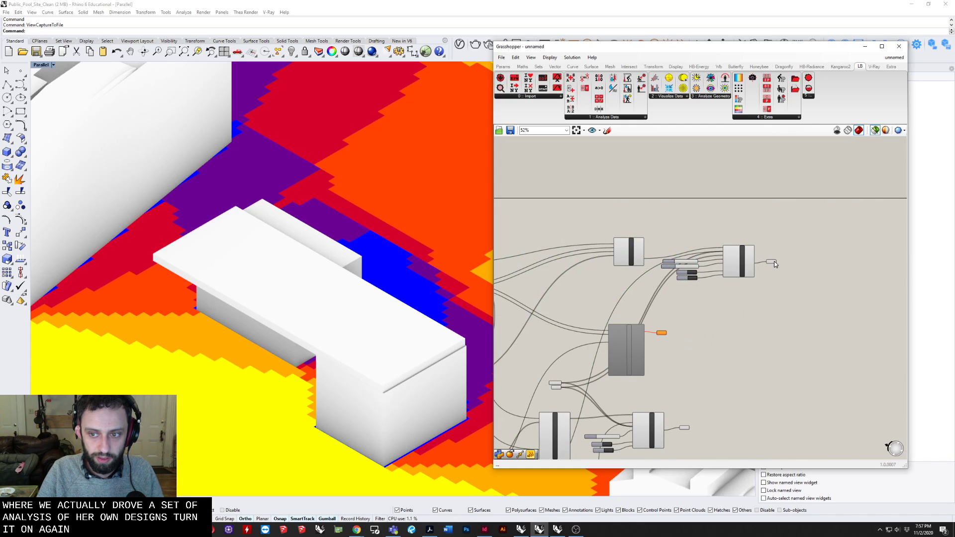
{"action": "right_click_drag", "start_coordinate": [360, 361], "coordinate": [339, 359]}
{"action": "scroll", "coordinate": [340, 359], "scroll_direction": "down", "scroll_amount": 6}
{"action": "right_click_drag", "start_coordinate": [681, 363], "coordinate": [781, 309]}
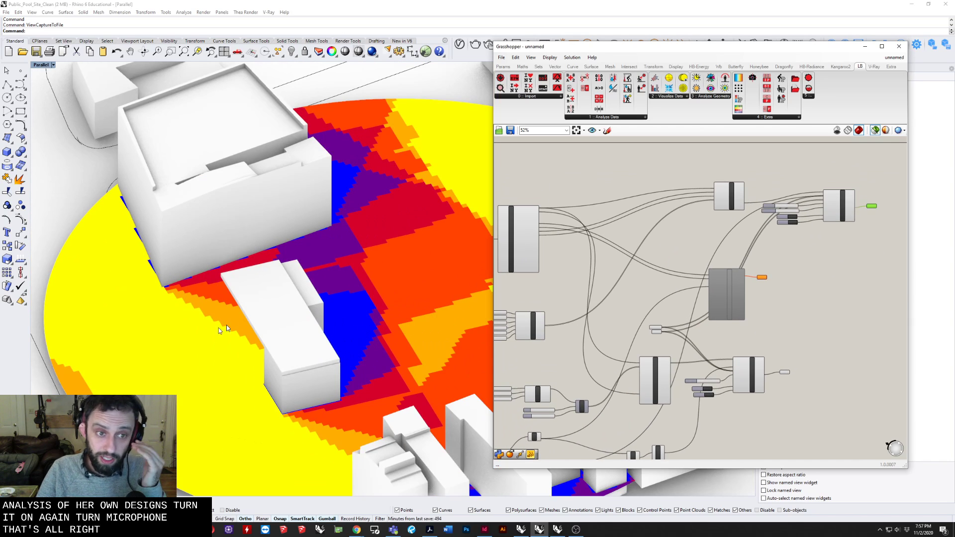
{"action": "right_click_drag", "start_coordinate": [219, 327], "coordinate": [288, 338]}
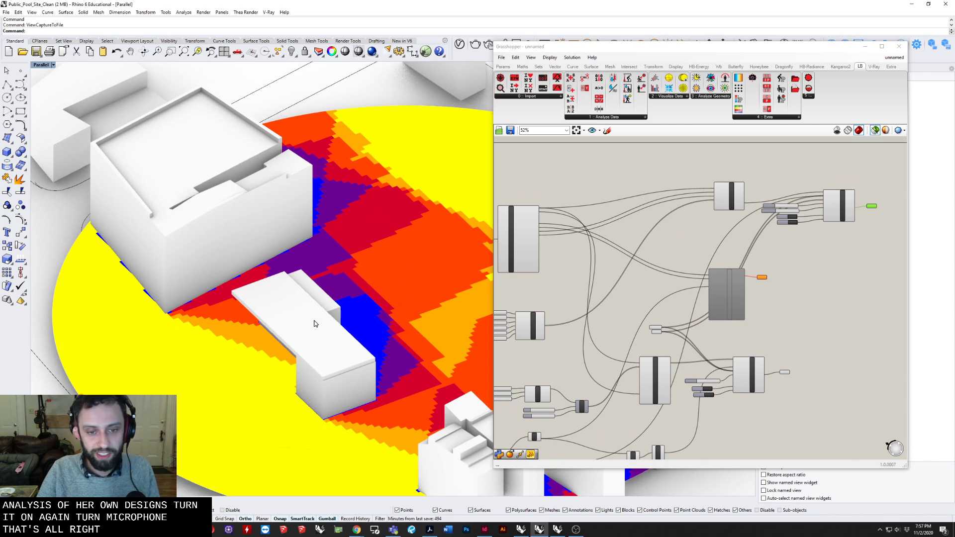
{"action": "scroll", "coordinate": [314, 338], "scroll_direction": "up", "scroll_amount": 5}
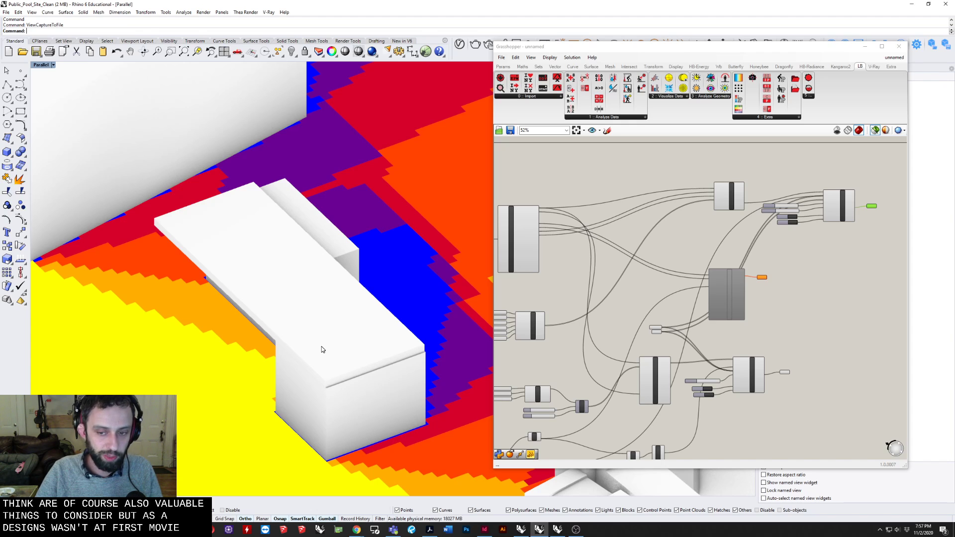
{"action": "scroll", "coordinate": [697, 321], "scroll_direction": "down", "scroll_amount": 2}
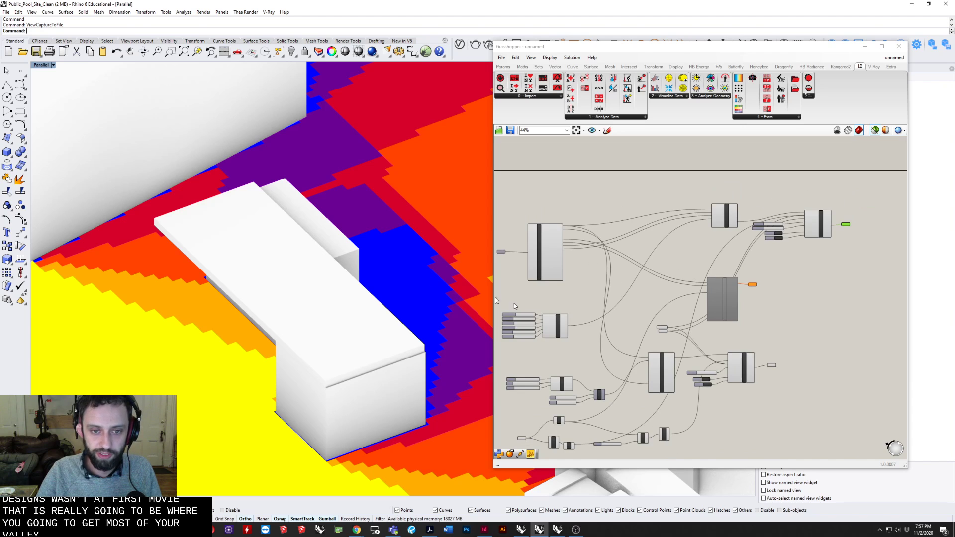
{"action": "scroll", "coordinate": [256, 214], "scroll_direction": "down", "scroll_amount": 5}
{"action": "right_click_drag", "start_coordinate": [257, 214], "coordinate": [287, 229]}
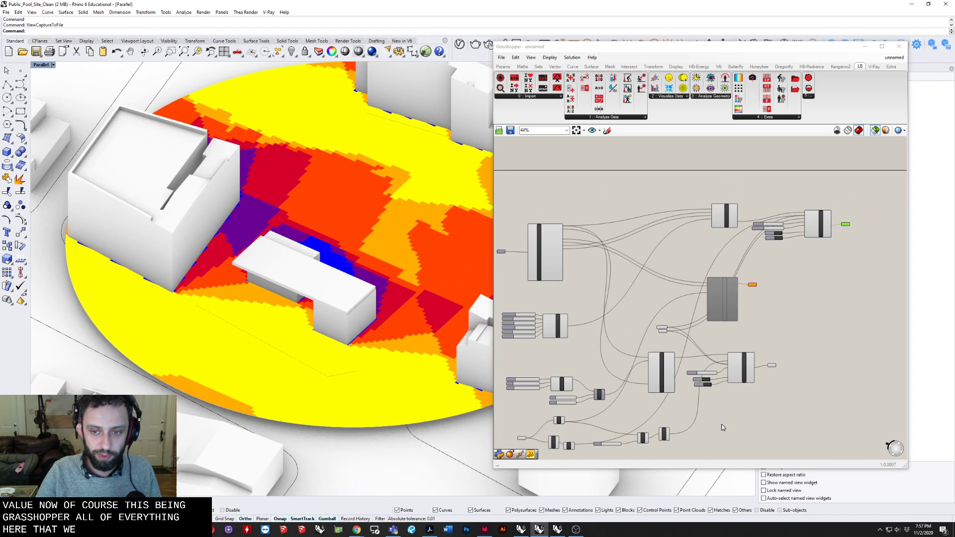
{"action": "right_click_drag", "start_coordinate": [731, 410], "coordinate": [753, 397]}
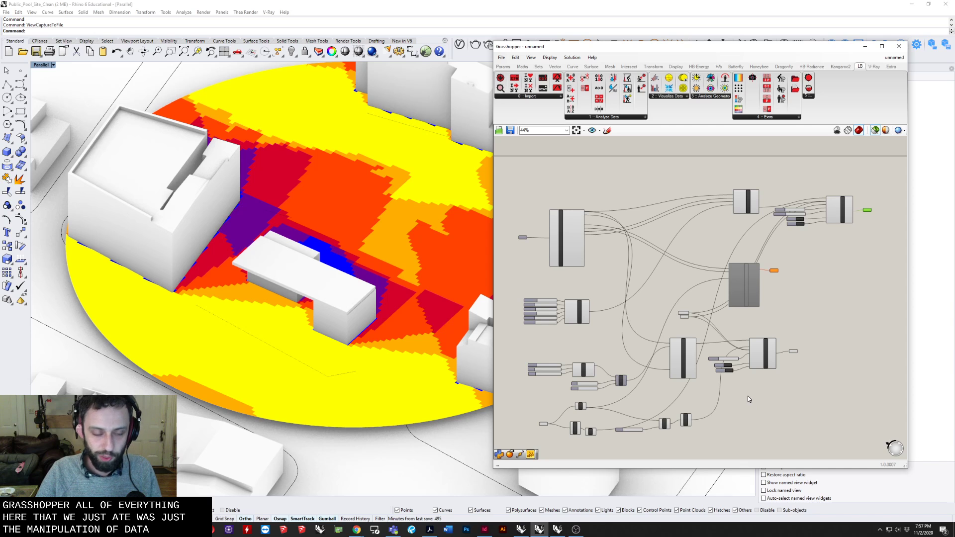
{"action": "scroll", "coordinate": [331, 298], "scroll_direction": "up", "scroll_amount": 3}
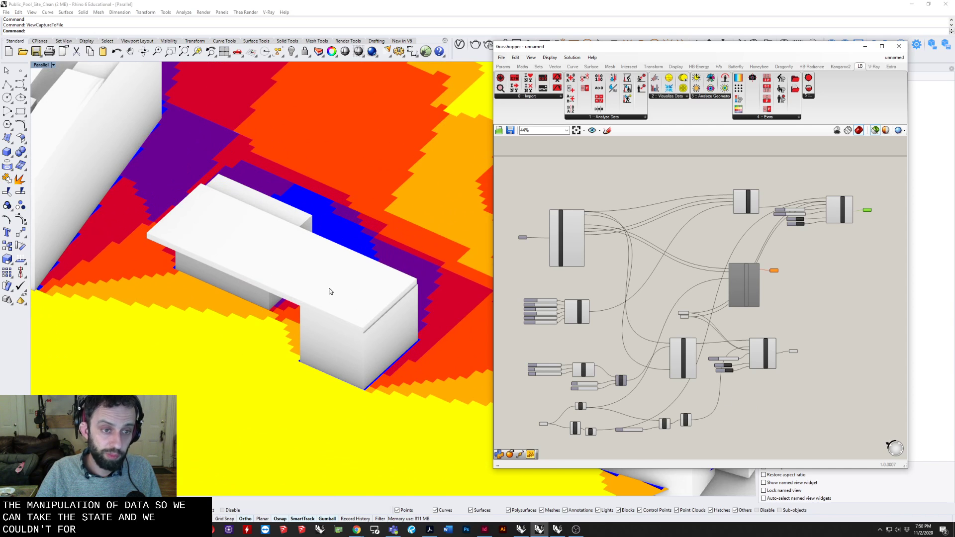
{"action": "right_click_drag", "start_coordinate": [292, 293], "coordinate": [333, 315]}
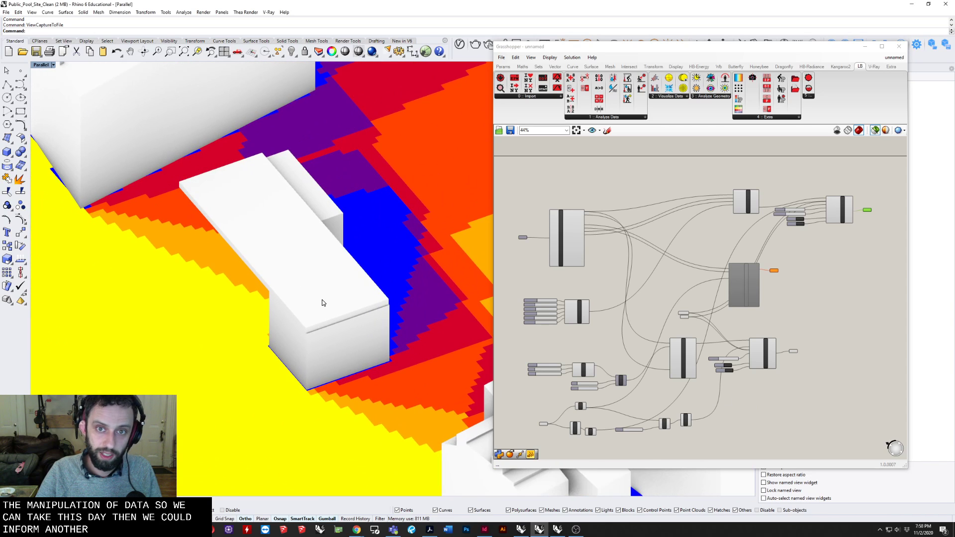
{"action": "scroll", "coordinate": [322, 302], "scroll_direction": "up", "scroll_amount": 1}
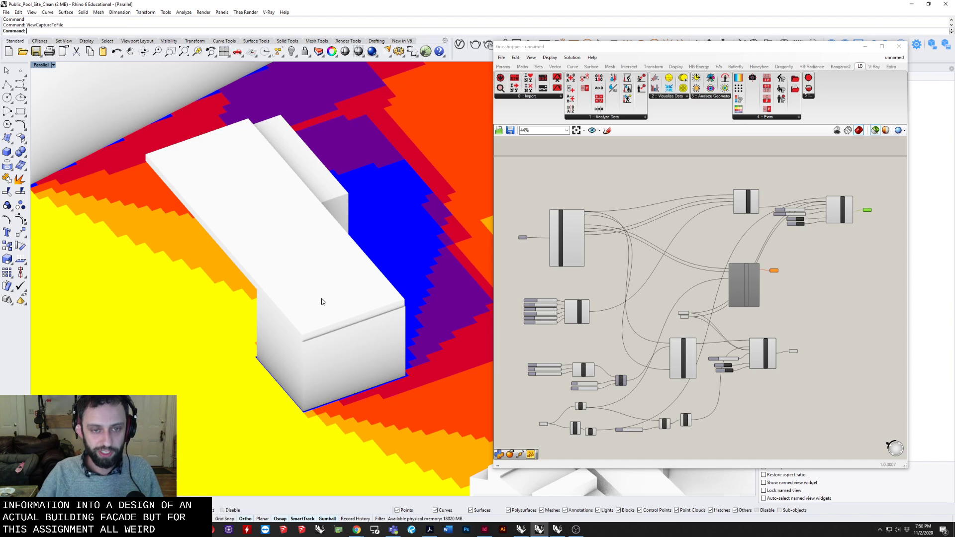
Move the Grasshopper window further aside to uncover more of the circular sun-hours mesh and its surrounding buildings
{"action": "scroll", "coordinate": [321, 302], "scroll_direction": "down", "scroll_amount": 10}
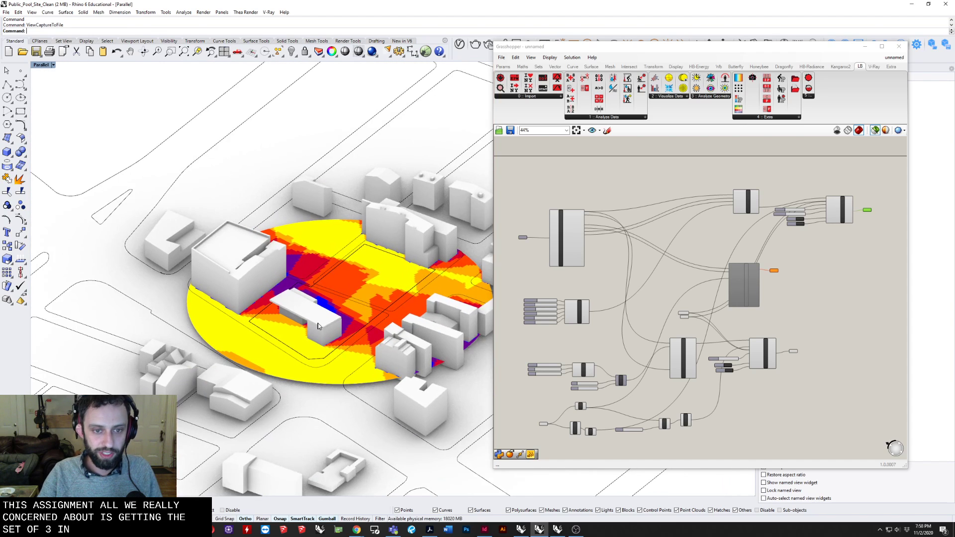
{"action": "scroll", "coordinate": [318, 326], "scroll_direction": "up", "scroll_amount": 3}
{"action": "left_click_drag", "start_coordinate": [601, 49], "coordinate": [647, 81]}
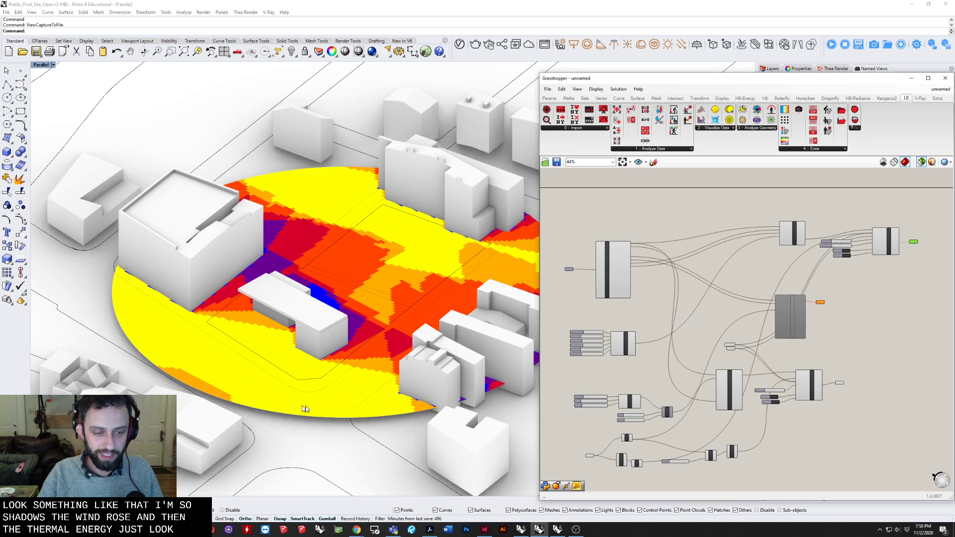
{"action": "scroll", "coordinate": [294, 342], "scroll_direction": "up", "scroll_amount": 2}
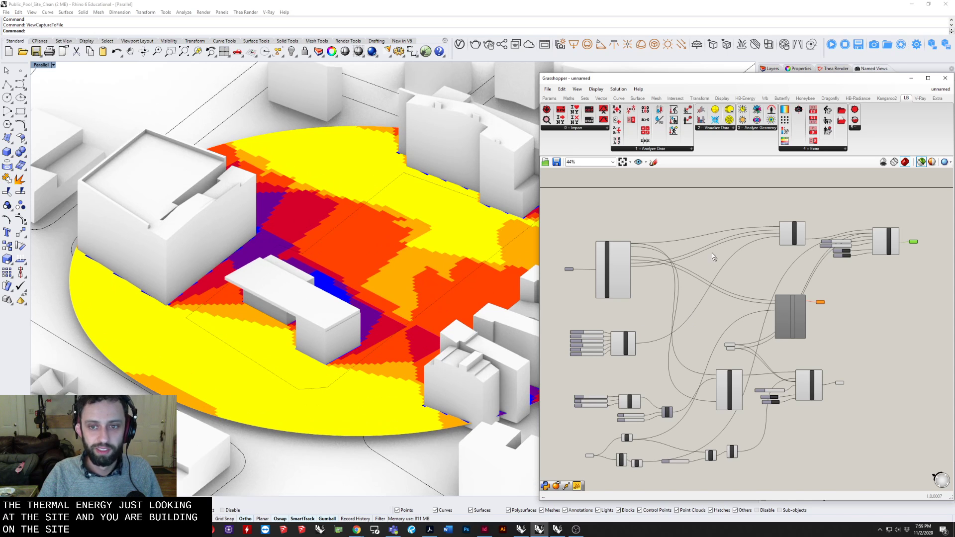